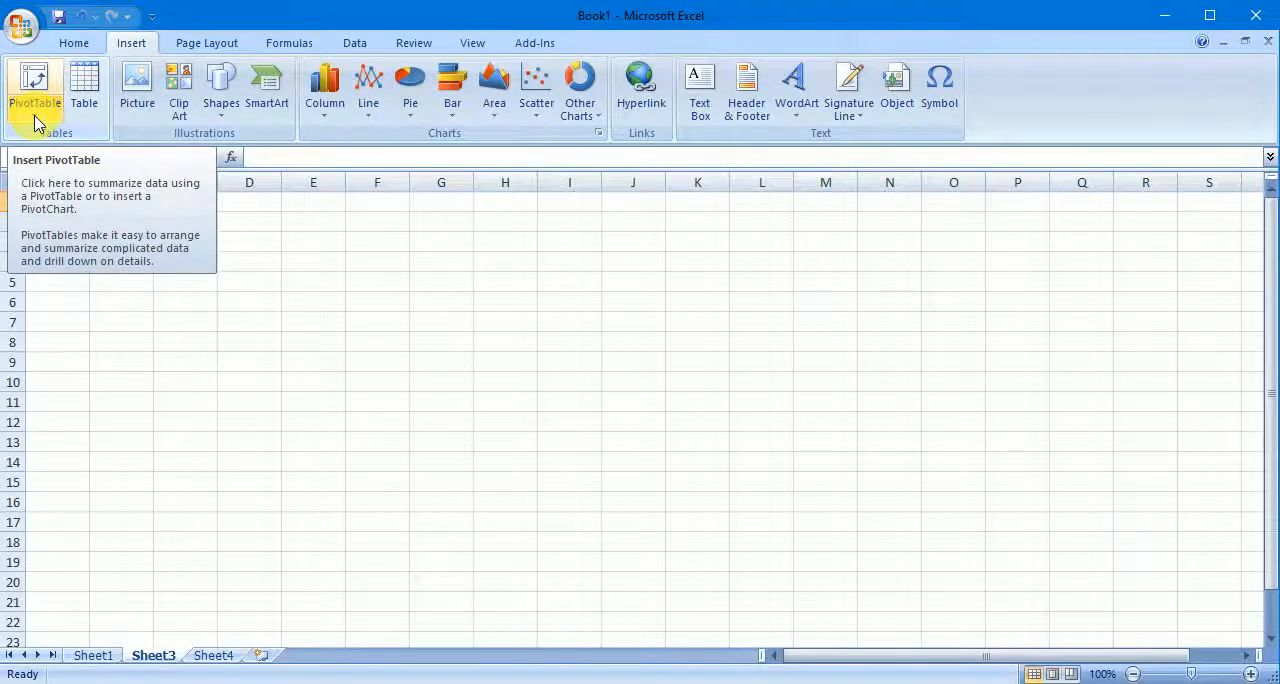
click(35, 110)
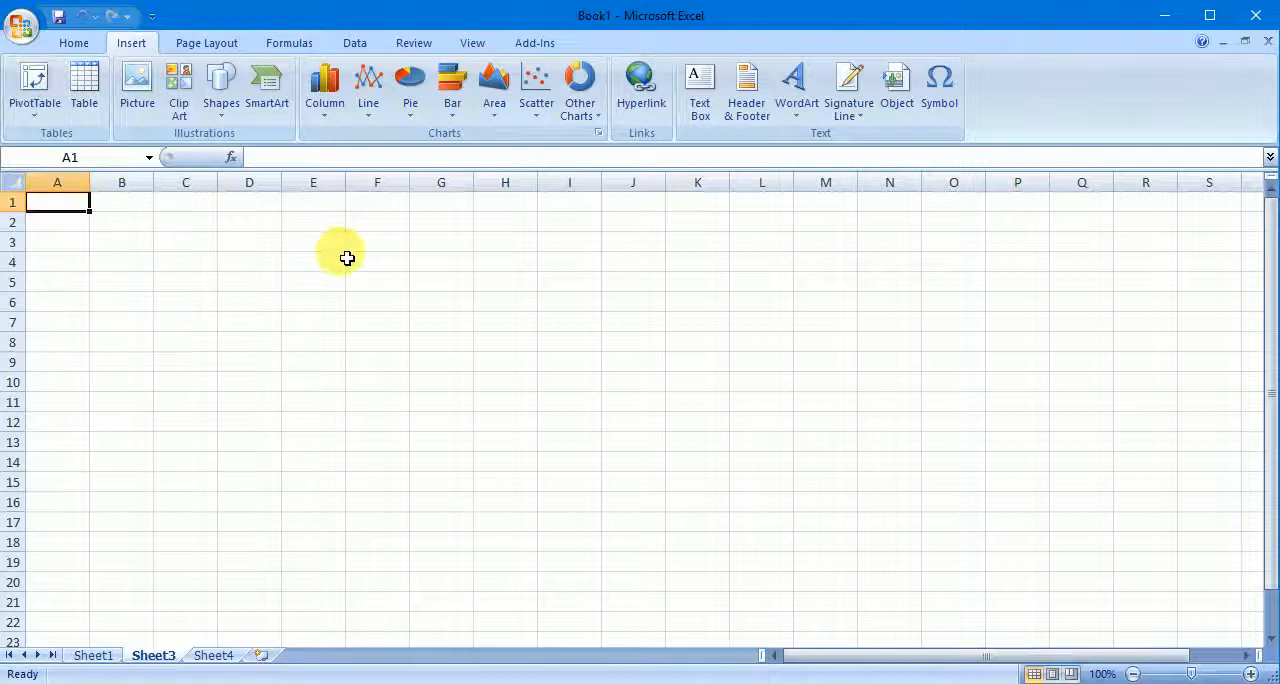
click(314, 243)
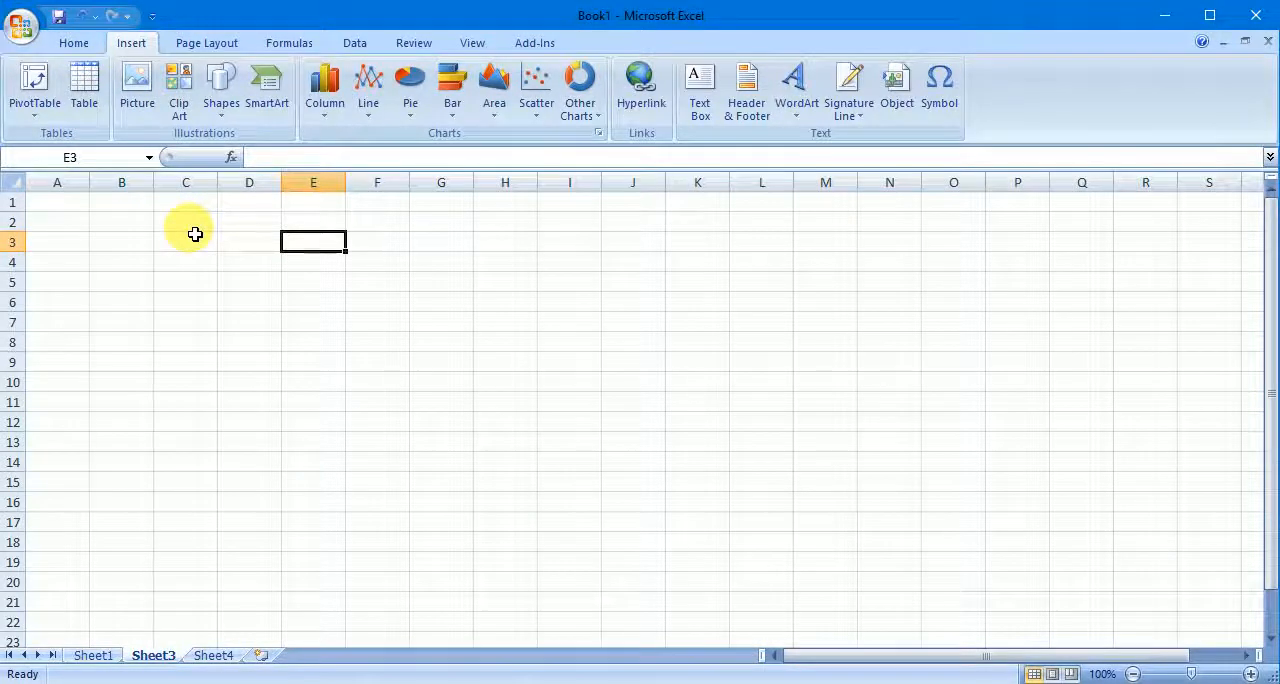
drag(195, 229, 423, 366)
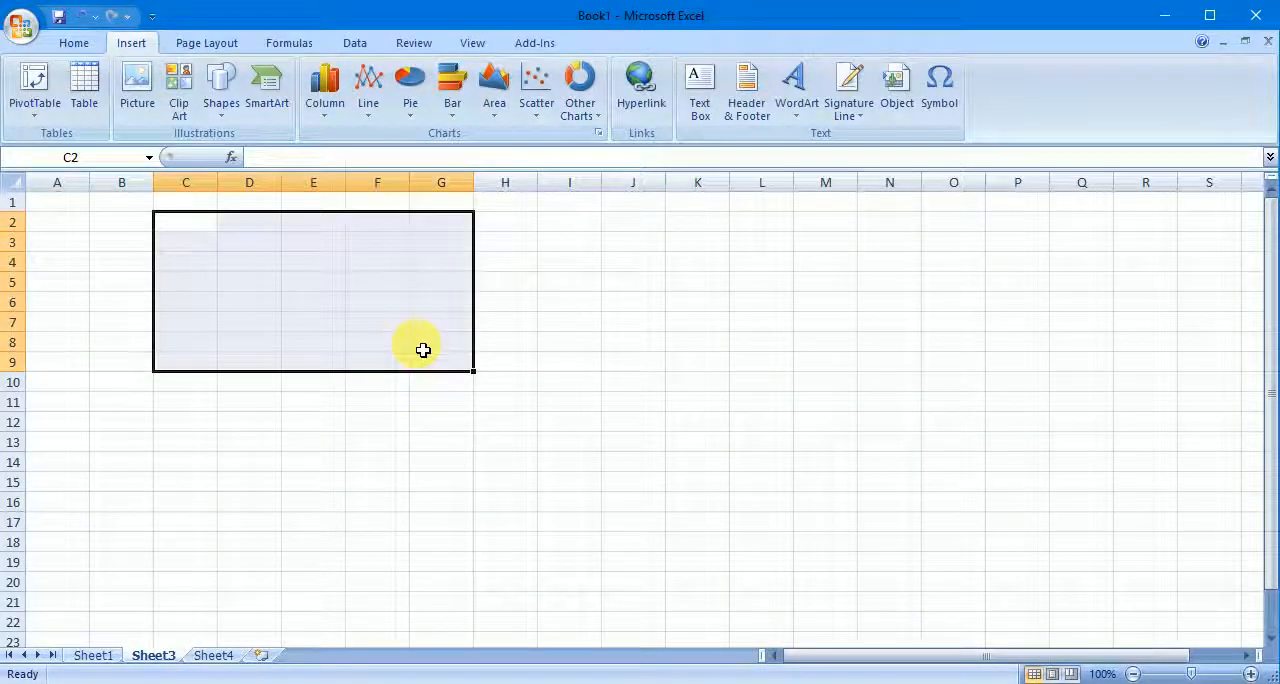
click(758, 323)
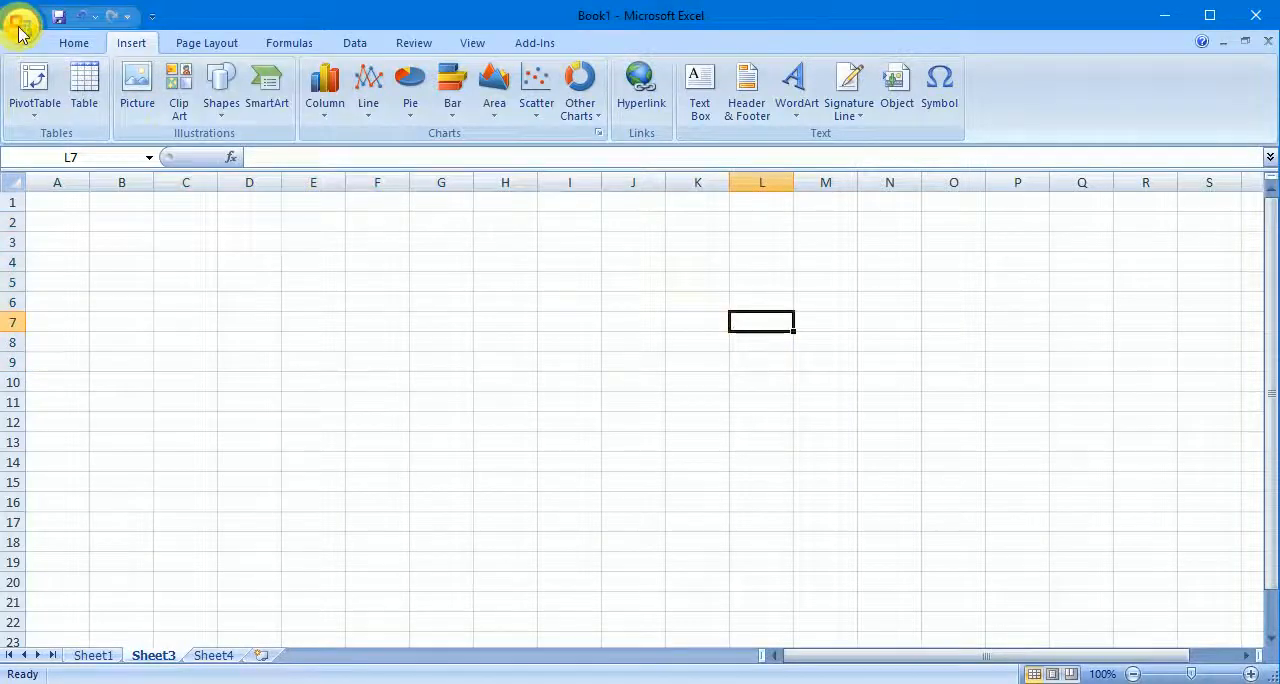
- Open the recently used workbook tabl, which holds the product sales data
click(18, 27)
click(240, 89)
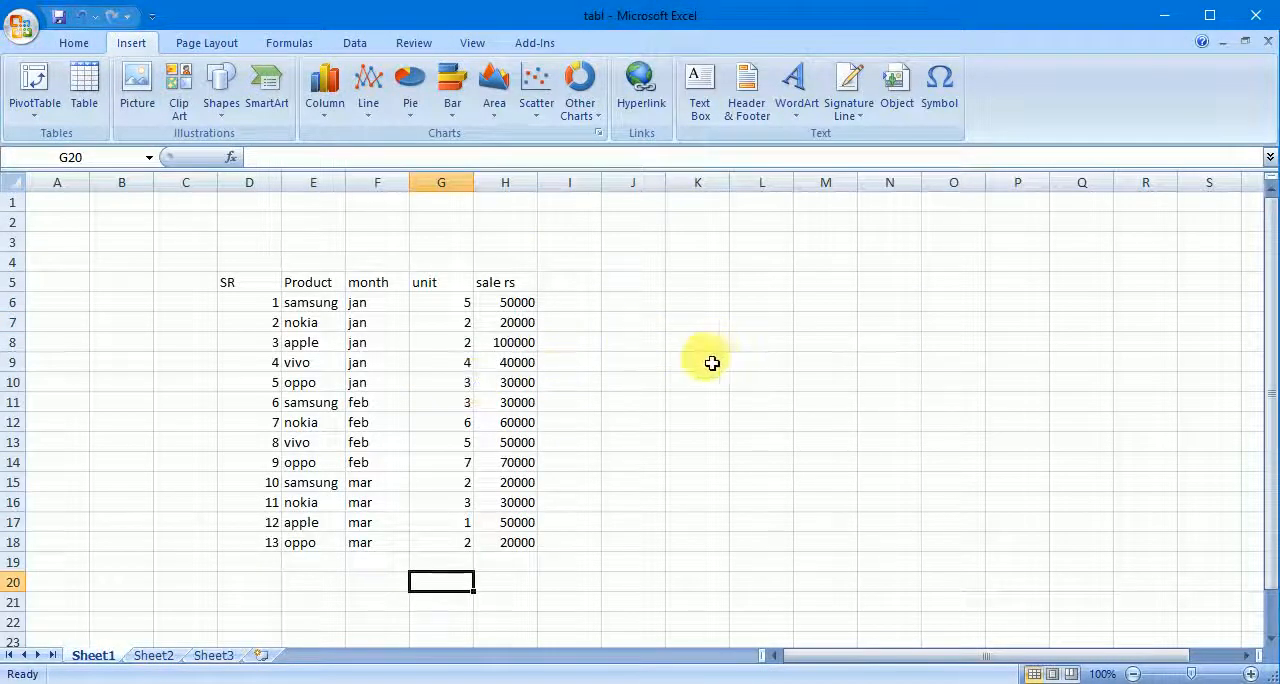
click(649, 343)
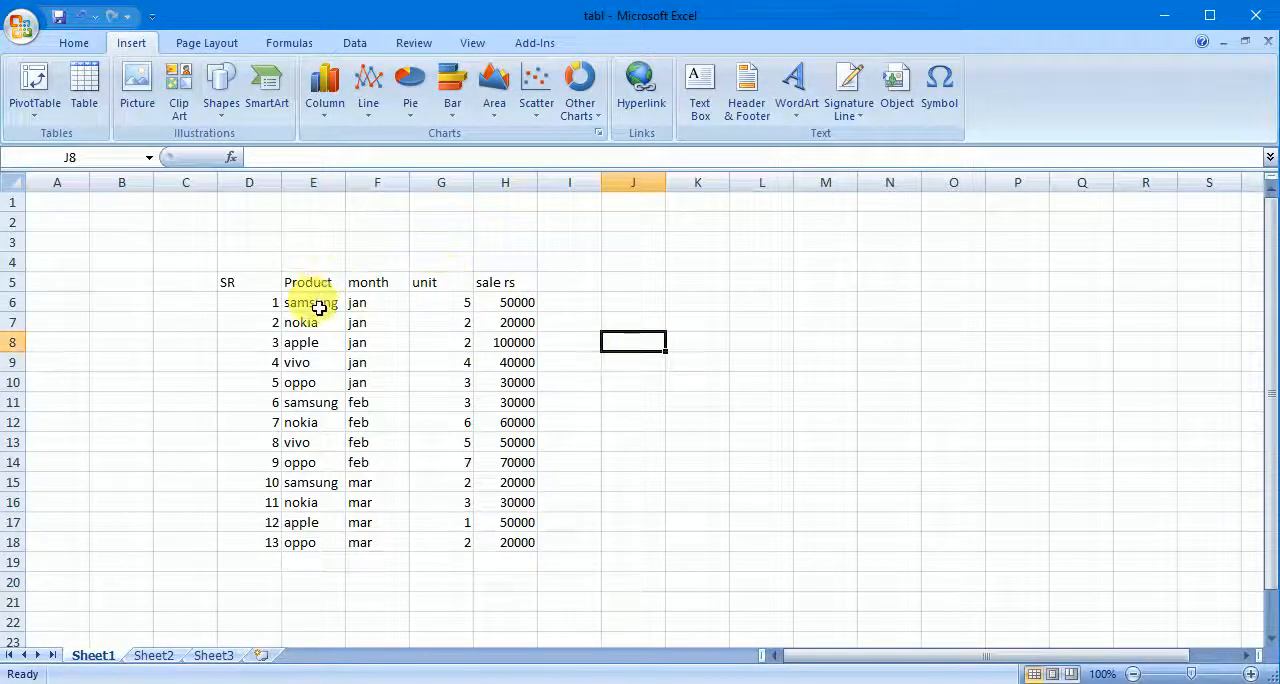
- Examine the product names in the Product column, cells E6 to E18
drag(318, 303, 308, 563)
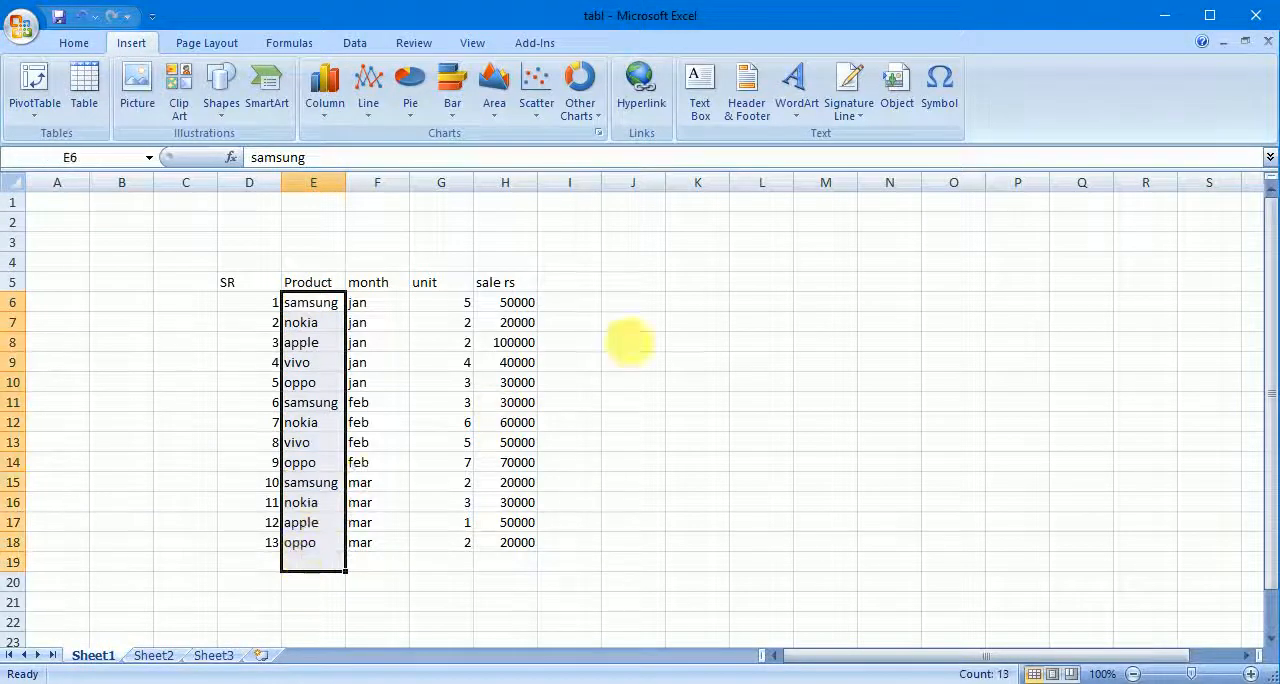
click(648, 341)
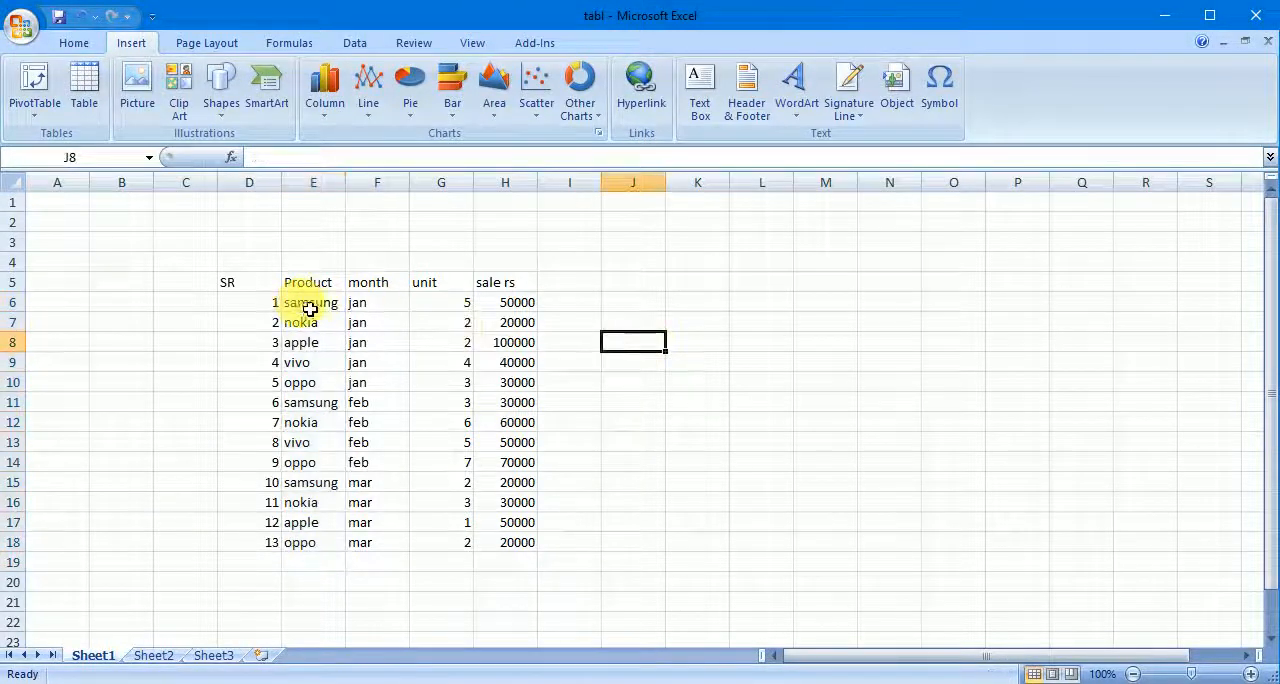
drag(314, 303, 328, 540)
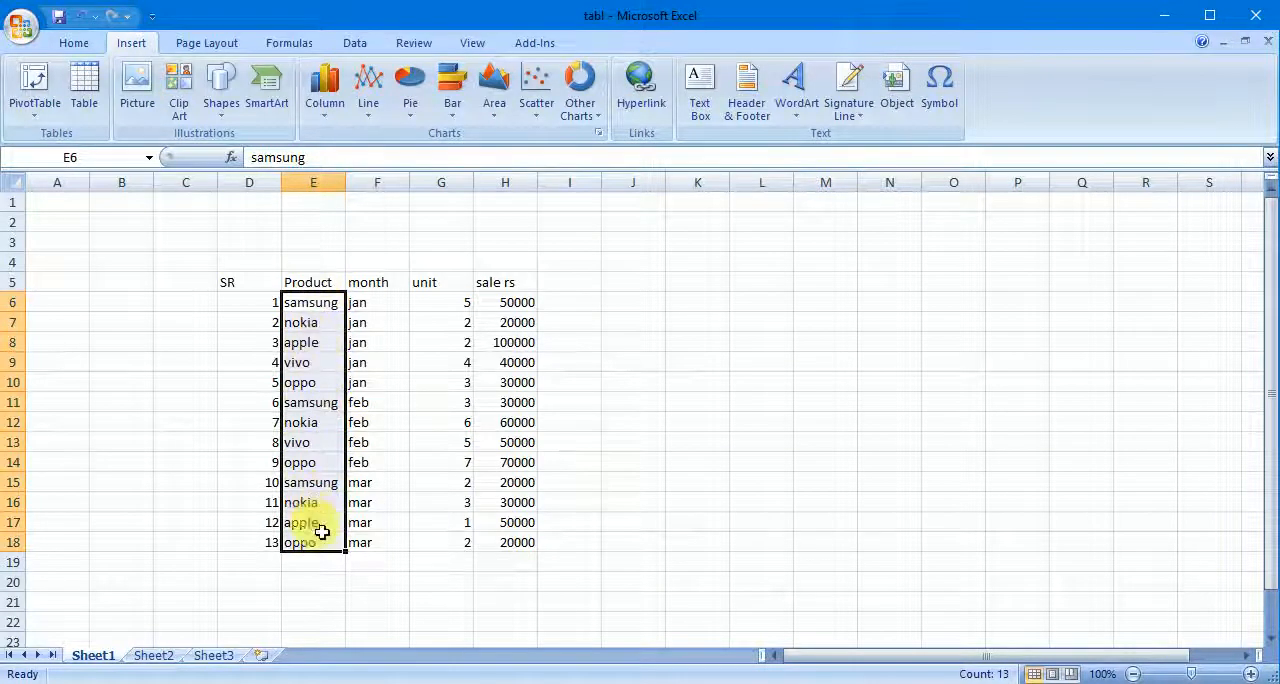
click(632, 326)
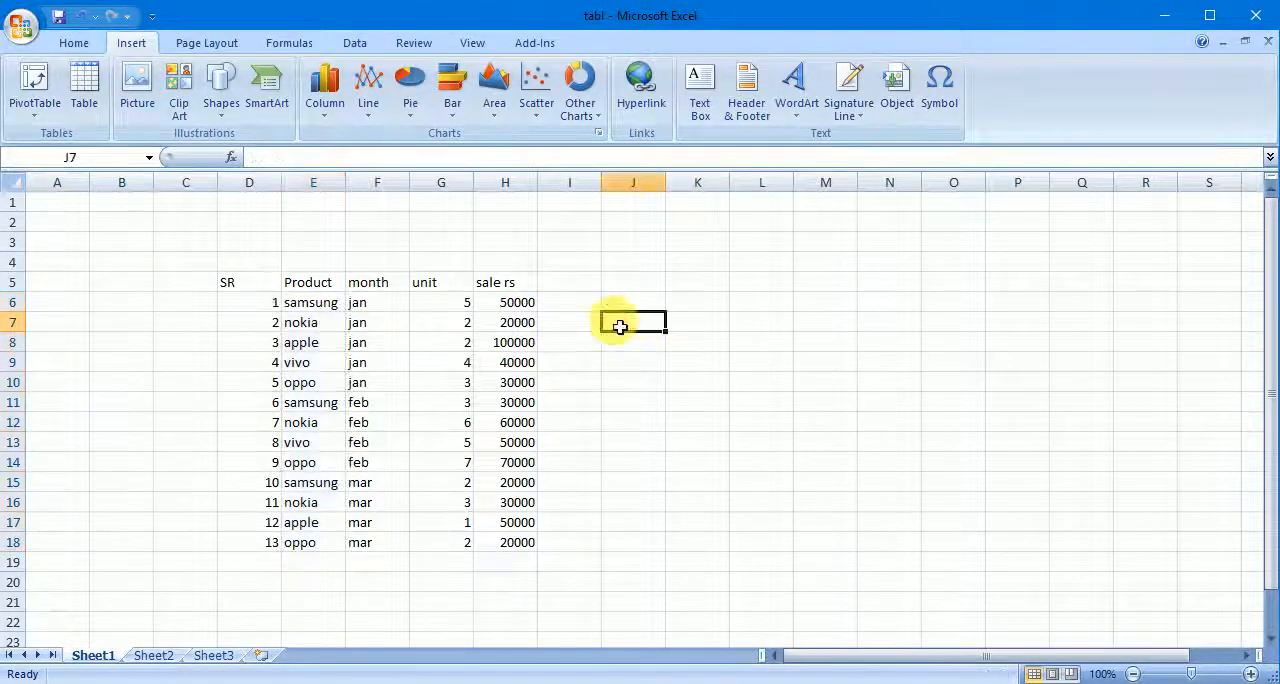
- Examine the product, month, unit and sale rs values of the first samsung record in row 6
click(312, 303)
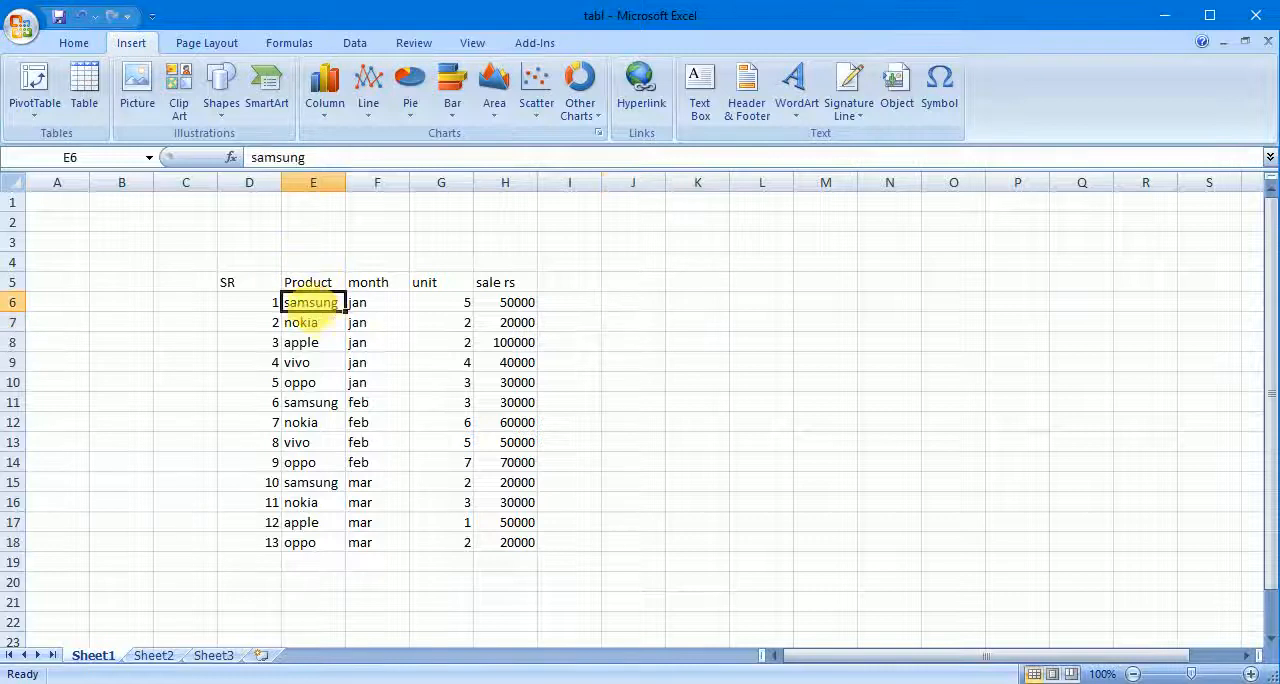
click(384, 310)
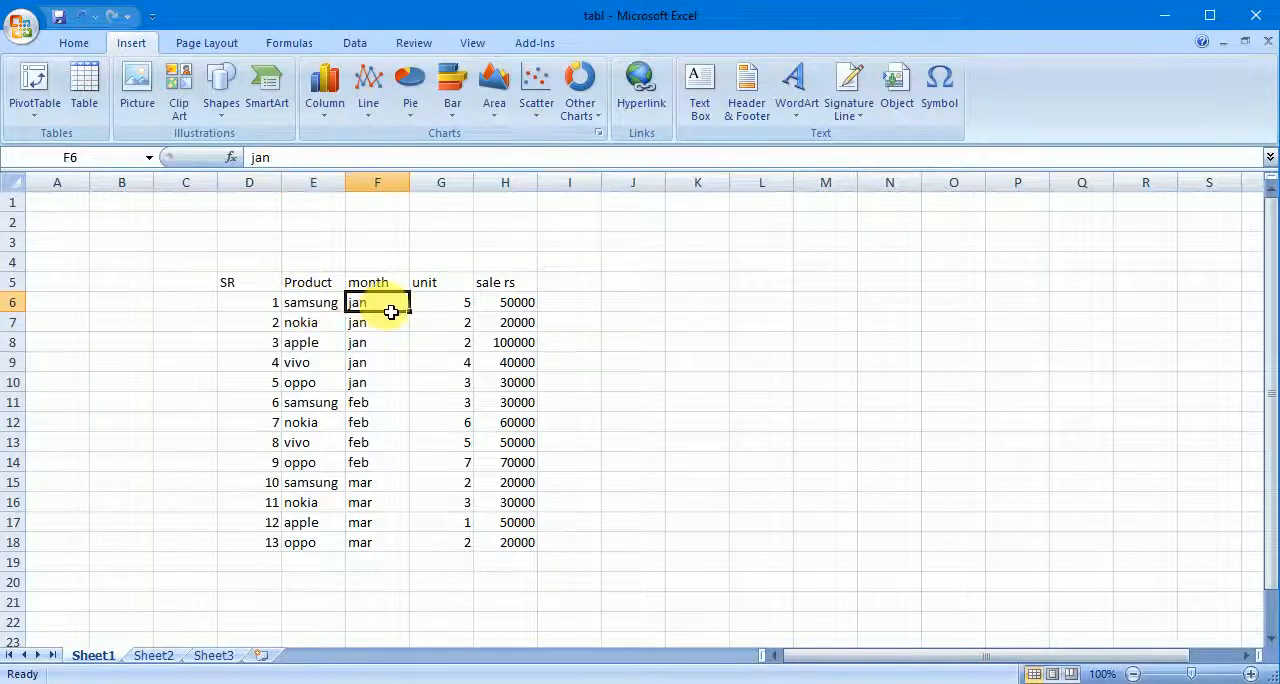
click(319, 310)
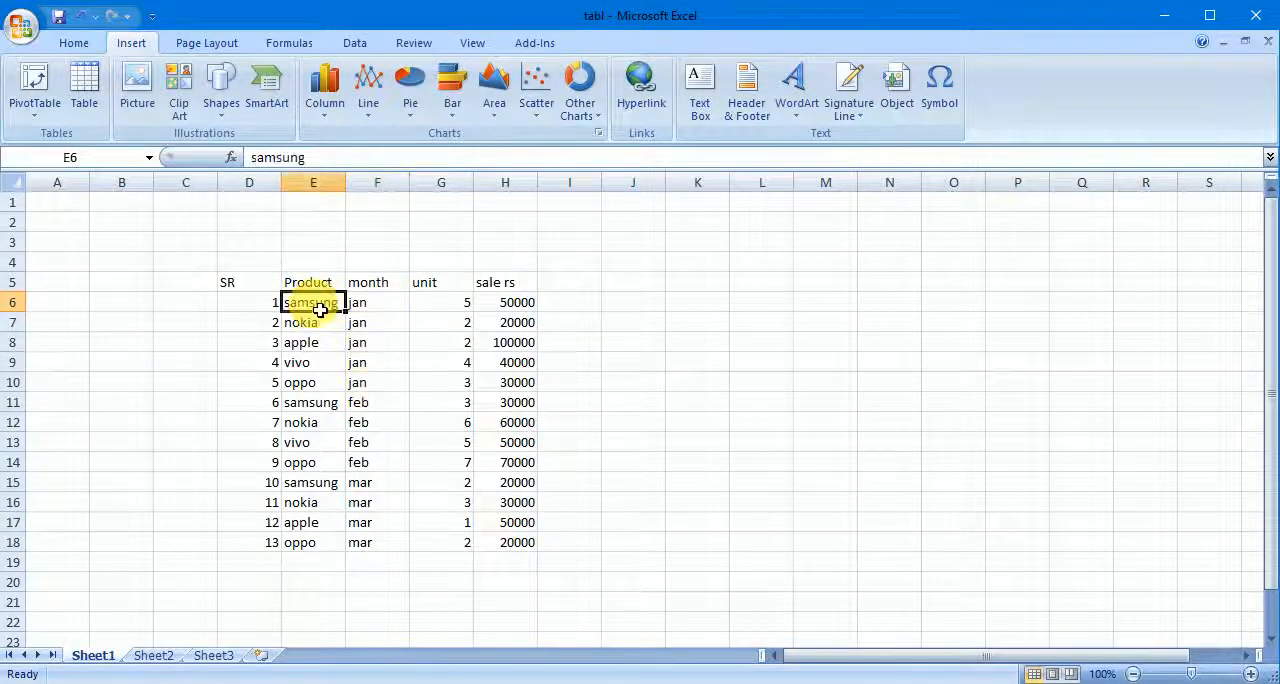
click(448, 309)
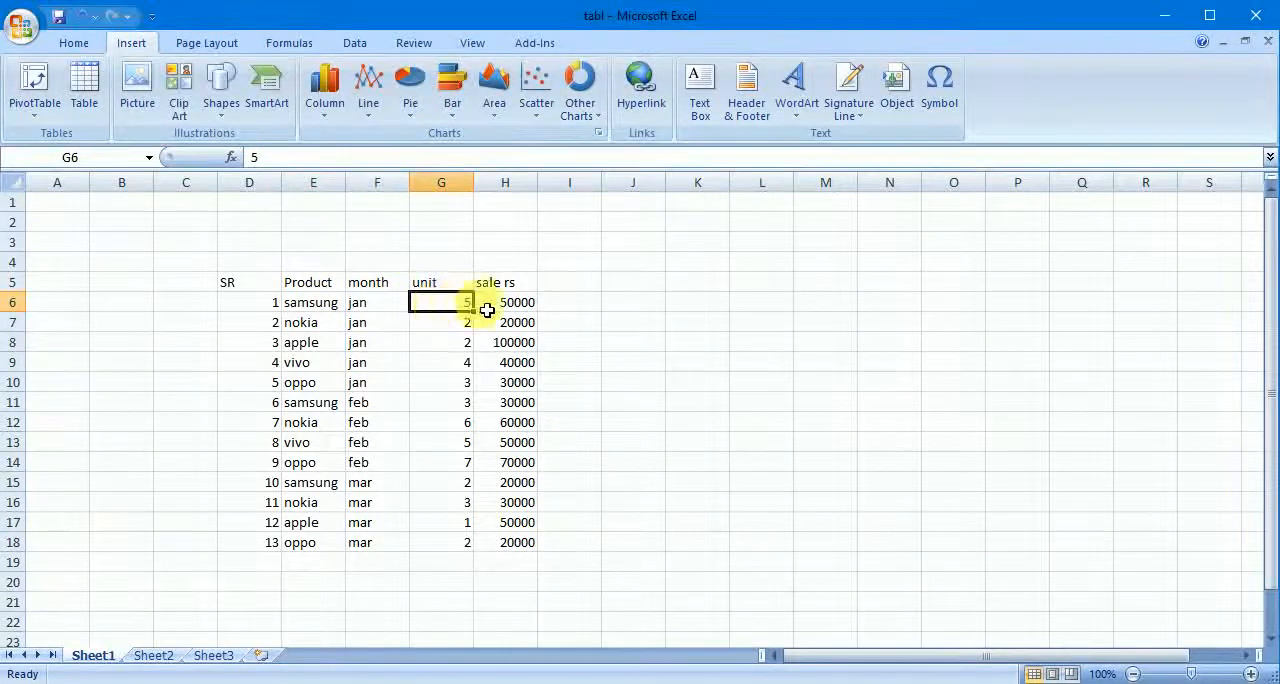
click(515, 311)
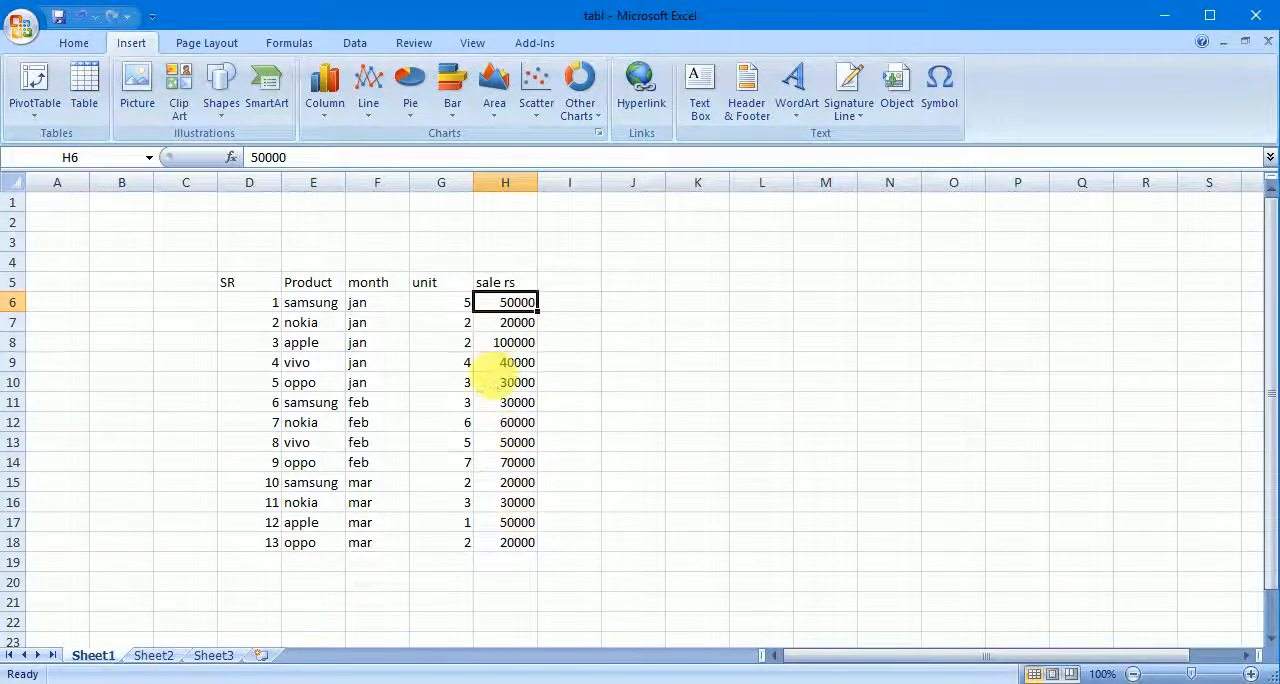
click(332, 308)
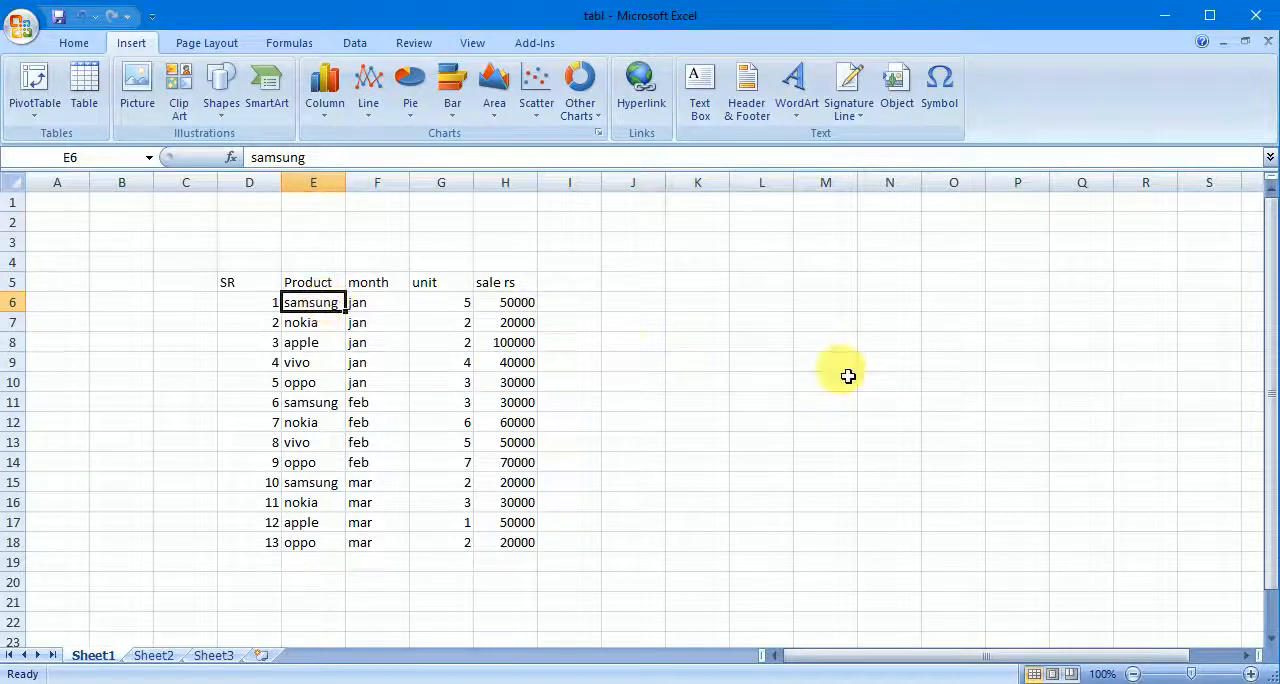
key(Right)
key(Right)
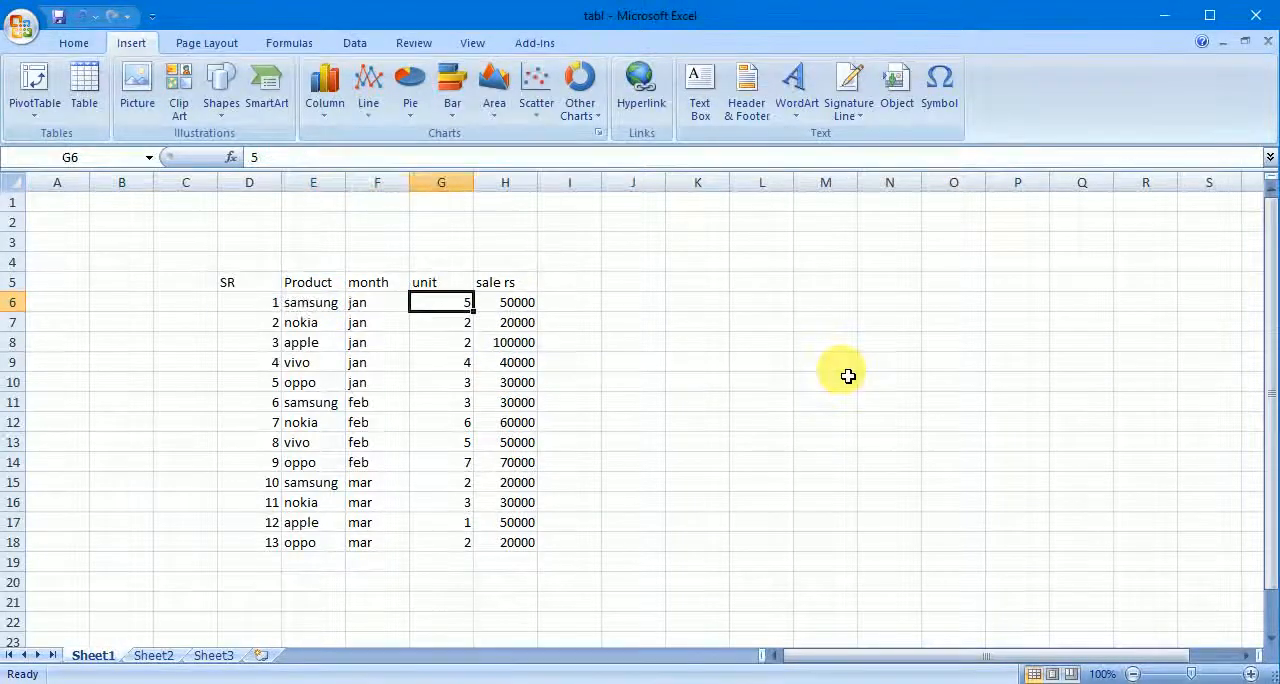
key(Right)
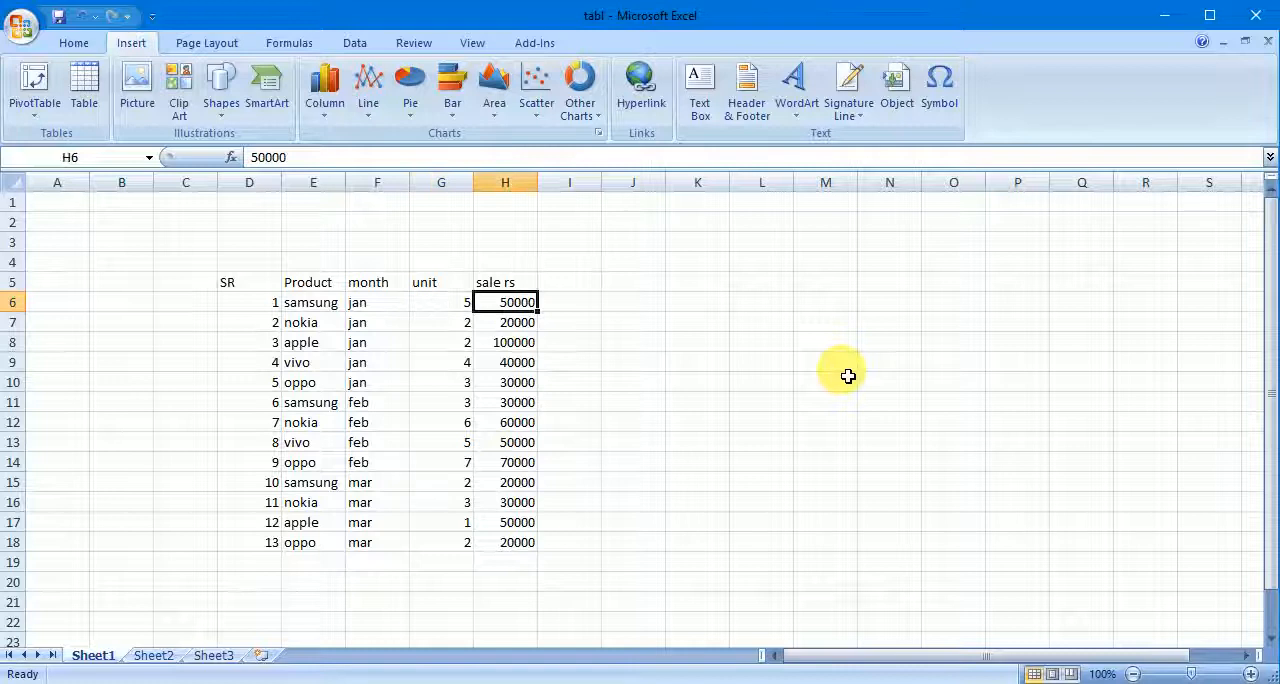
- Read through the remaining January records for nokia, apple, vivo and oppo, cell by cell from product to sale rs
key(Left)
key(Left)
key(Left)
key(Down)
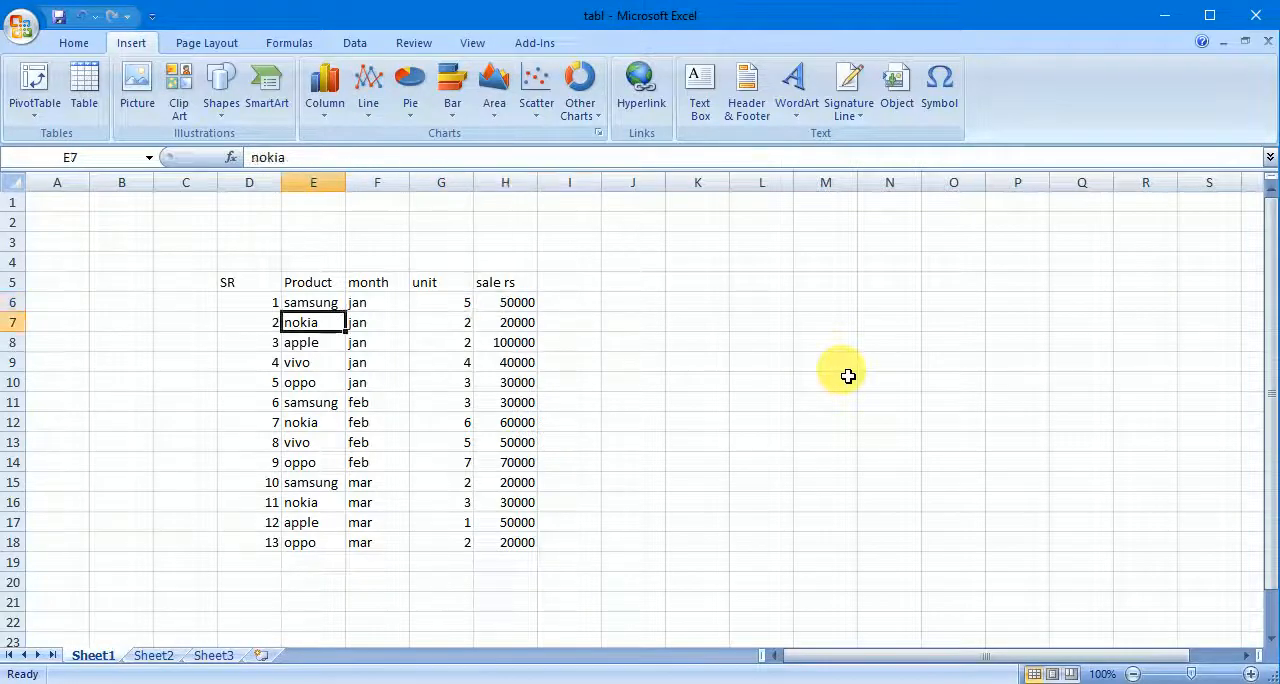
key(Right)
key(Right)
key(Right)
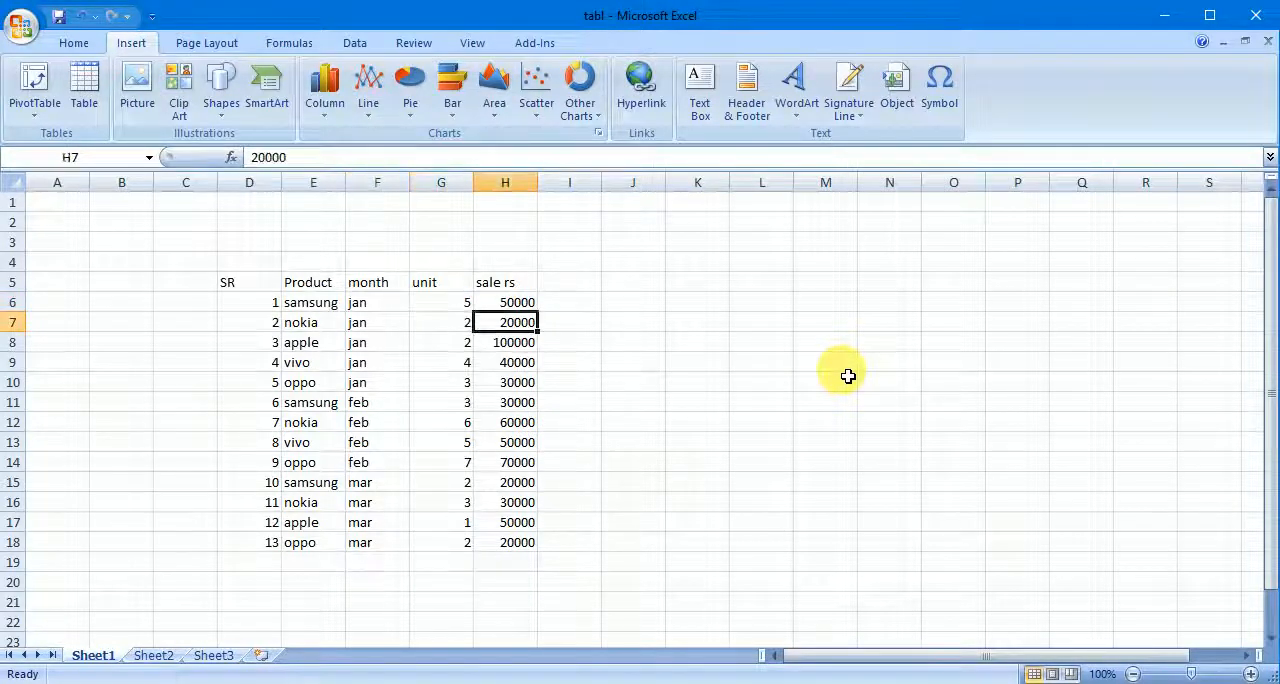
key(Down)
key(Left)
key(Left)
key(Left)
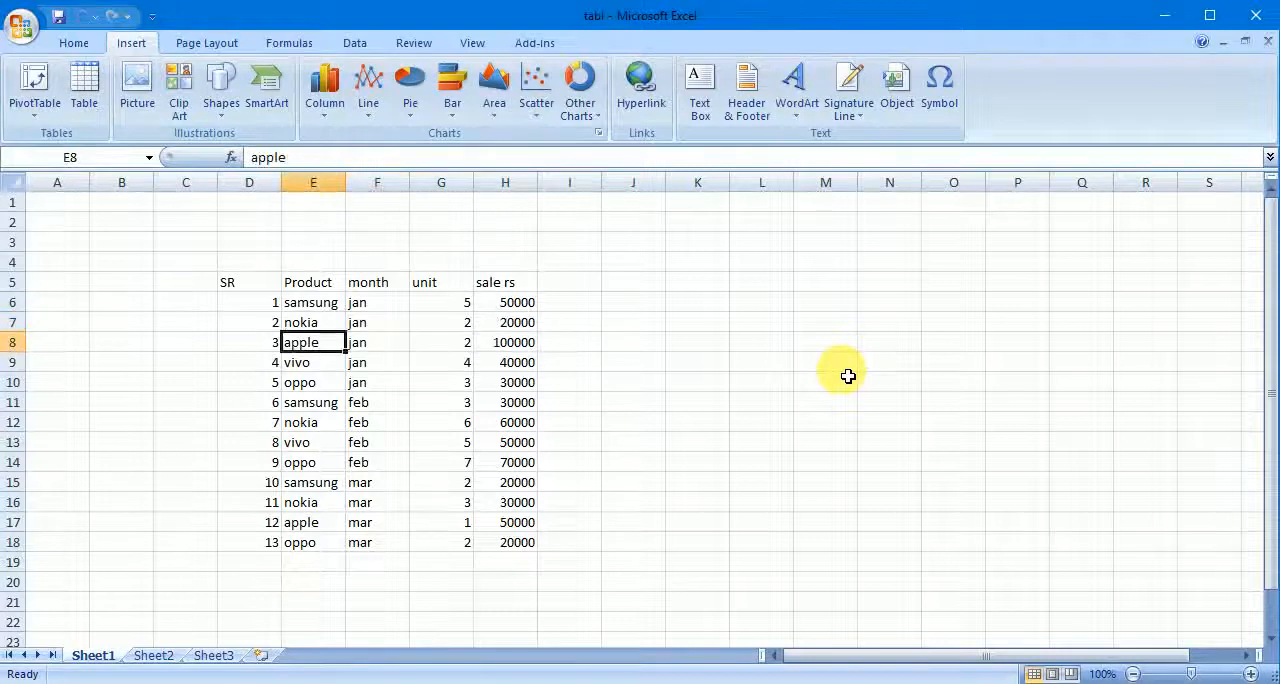
key(Right)
key(Right)
key(Right)
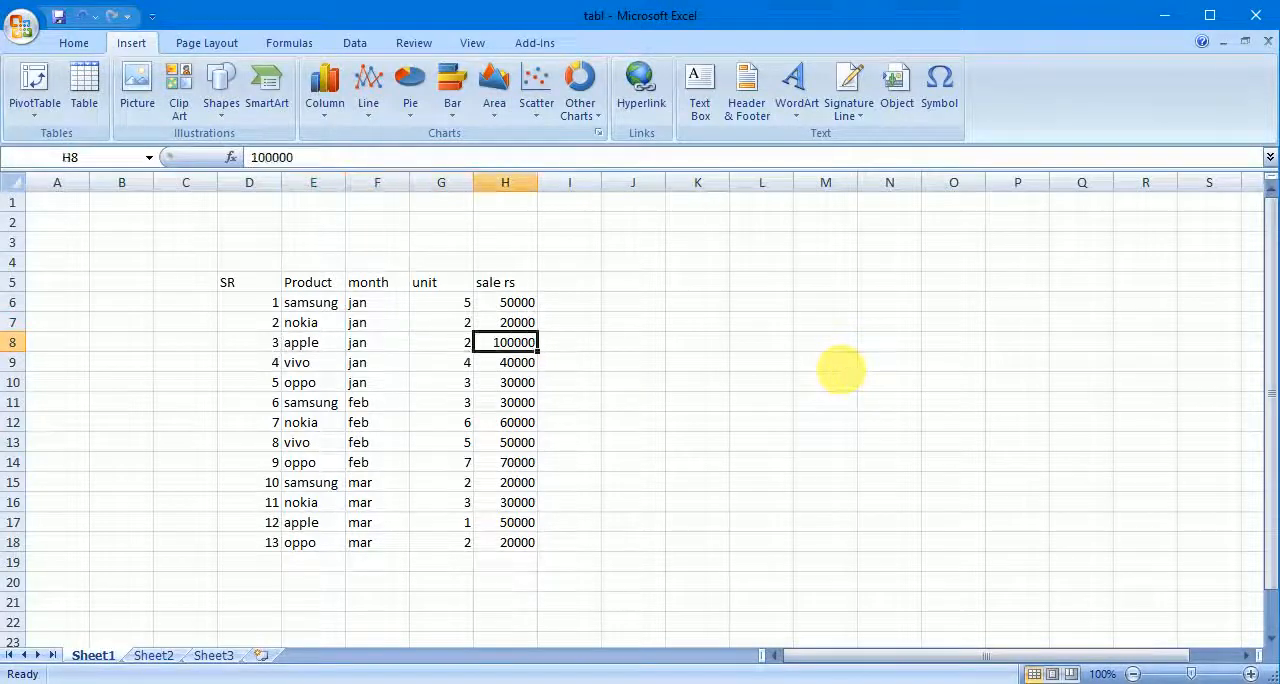
key(Down)
key(Left)
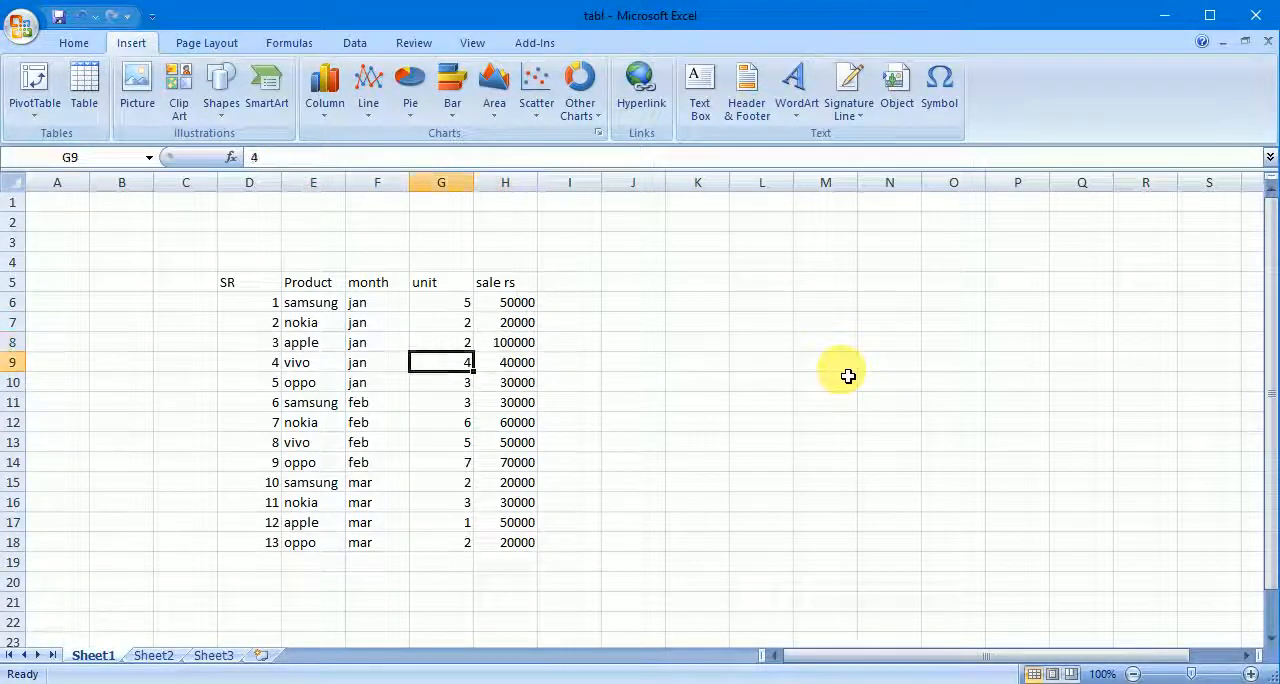
key(Left)
key(Left)
key(Right)
key(Right)
key(Right)
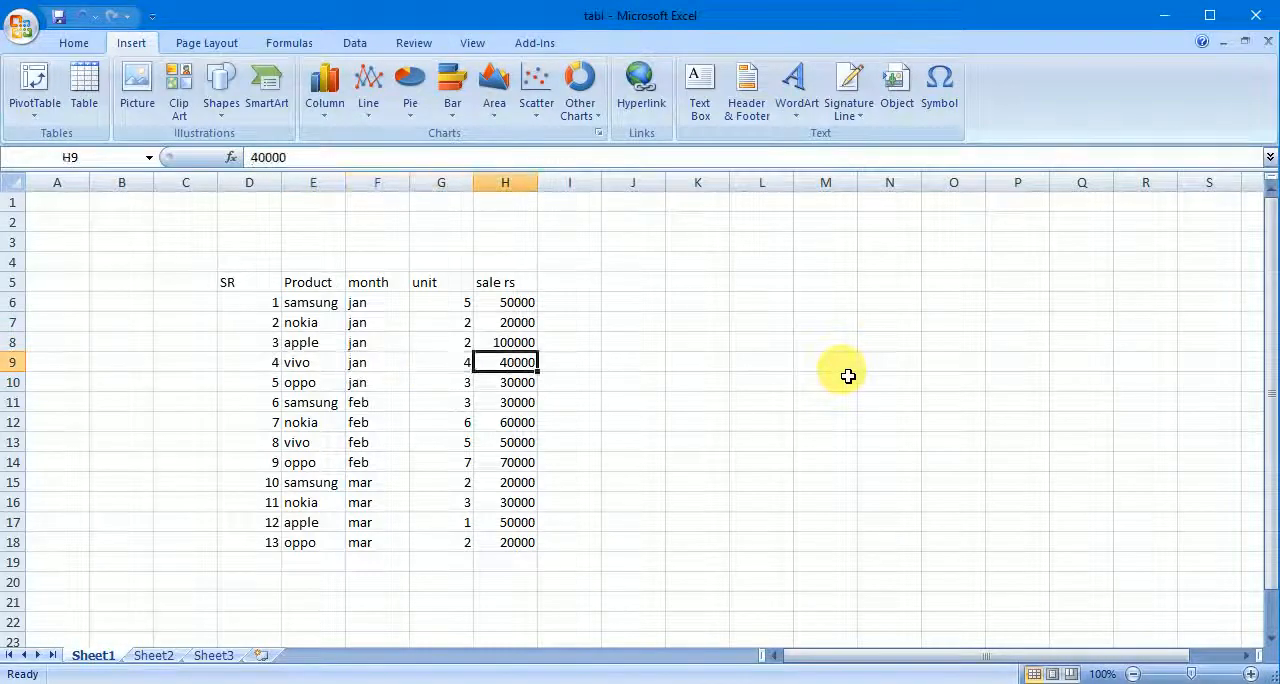
key(Down)
key(Left)
key(Left)
key(Left)
key(Right)
key(Right)
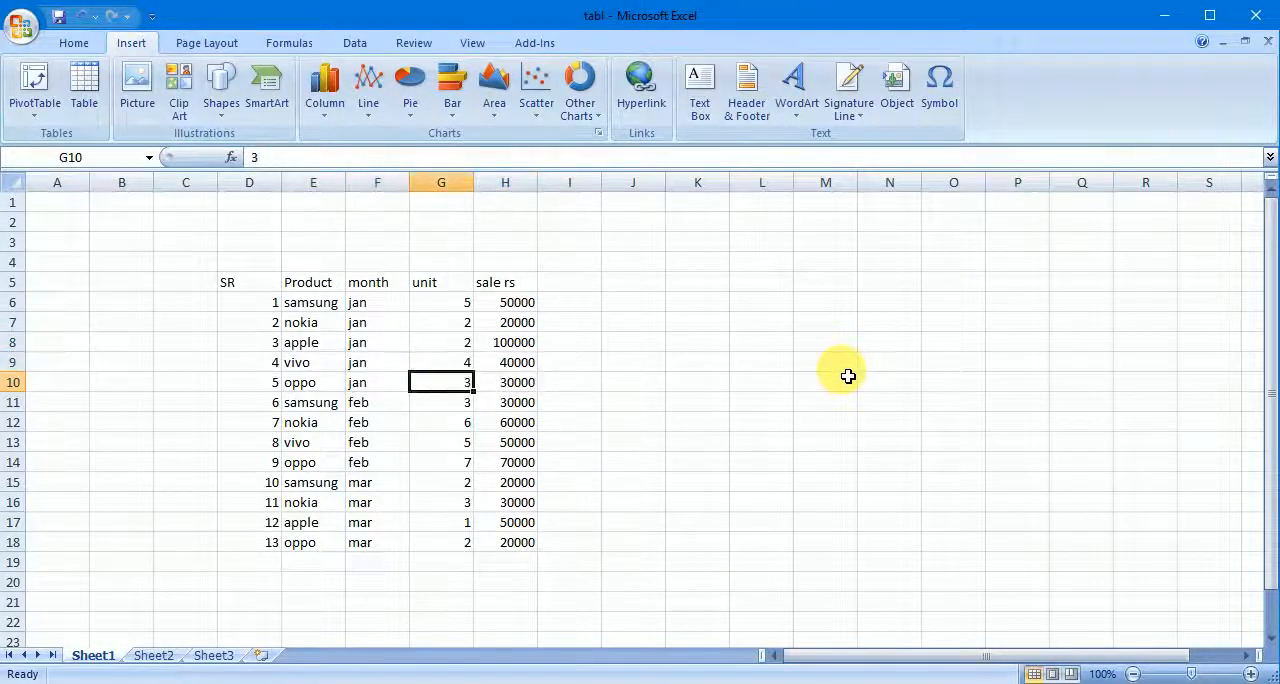
key(Right)
- Read through the February records for samsung and nokia in rows 11 and 12, cell by cell from product to sale rs
key(Down)
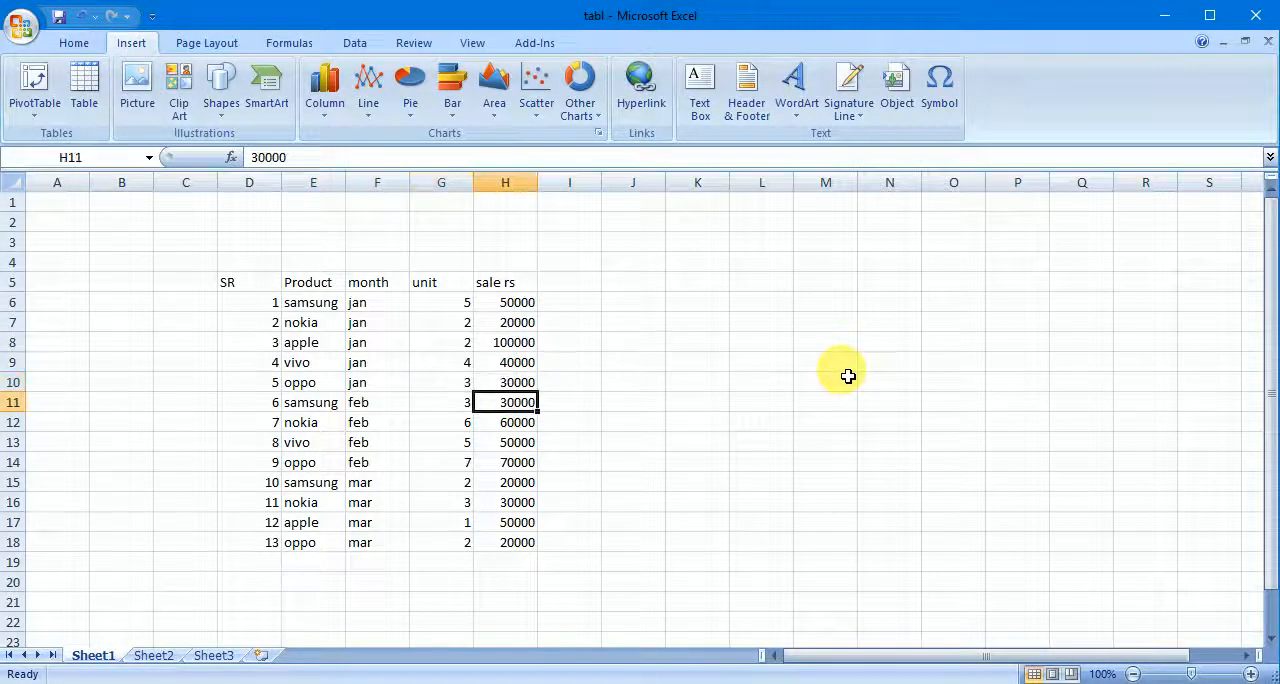
key(Left)
key(Left)
key(Left)
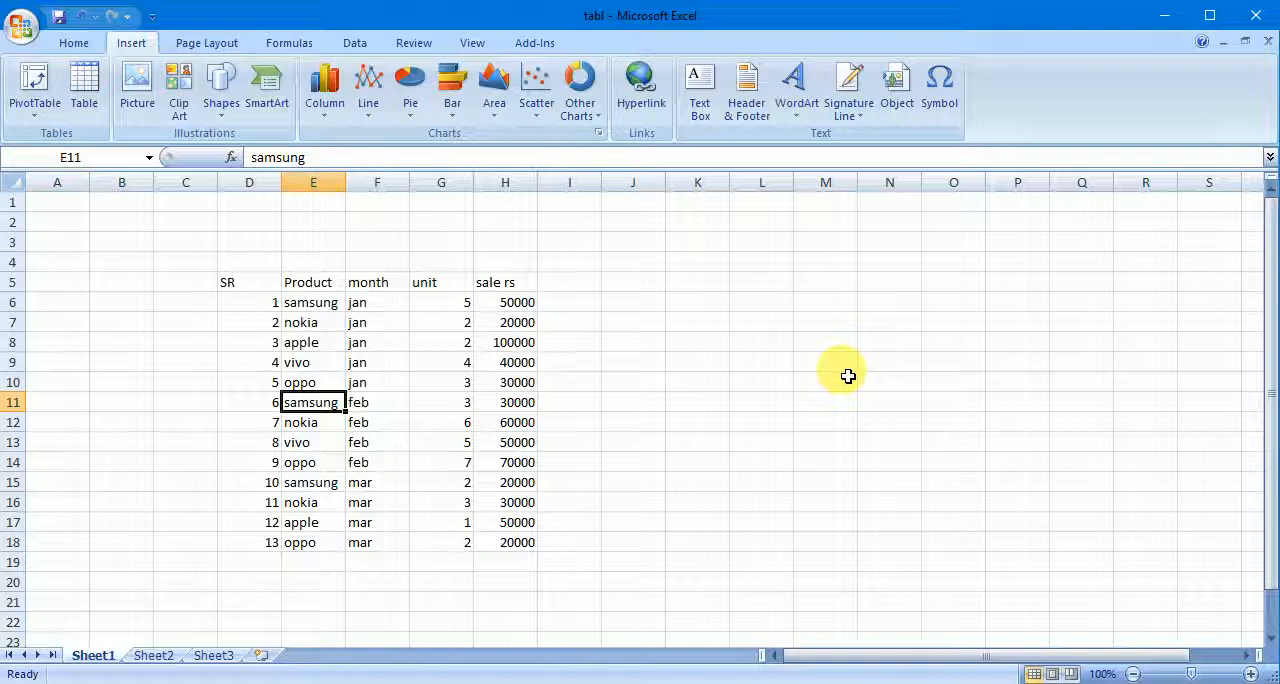
key(Right)
key(Left)
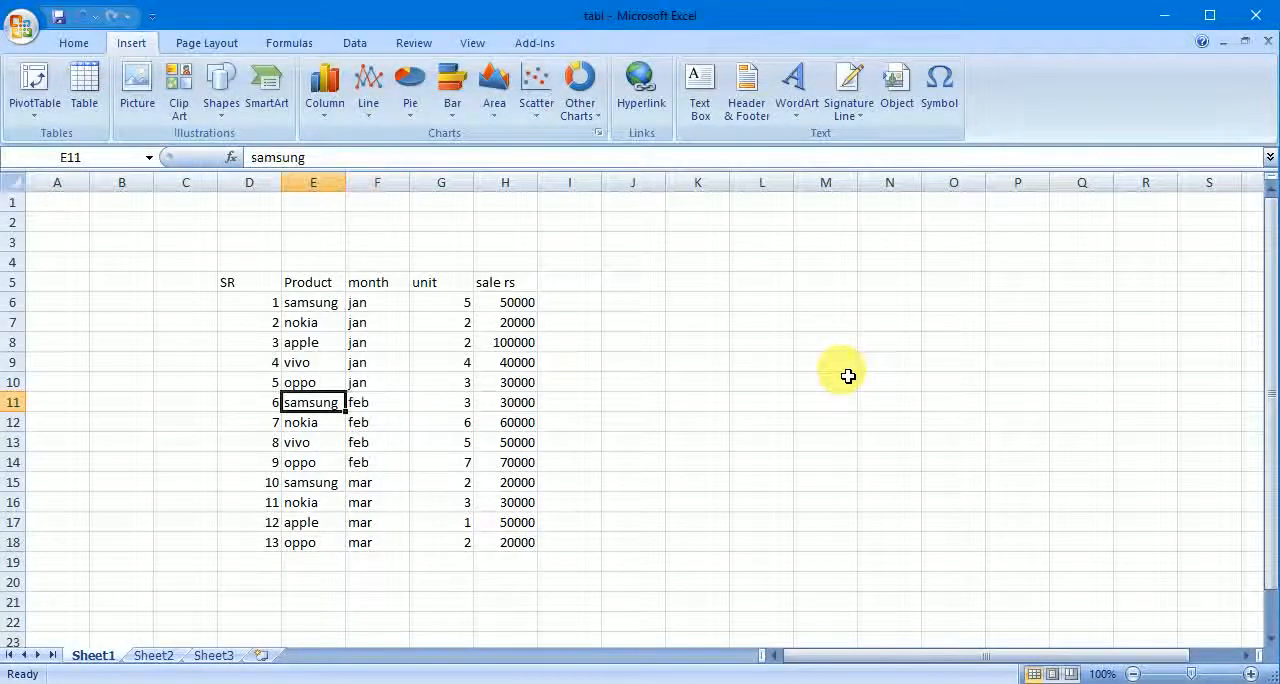
key(Right)
key(Right)
key(Right)
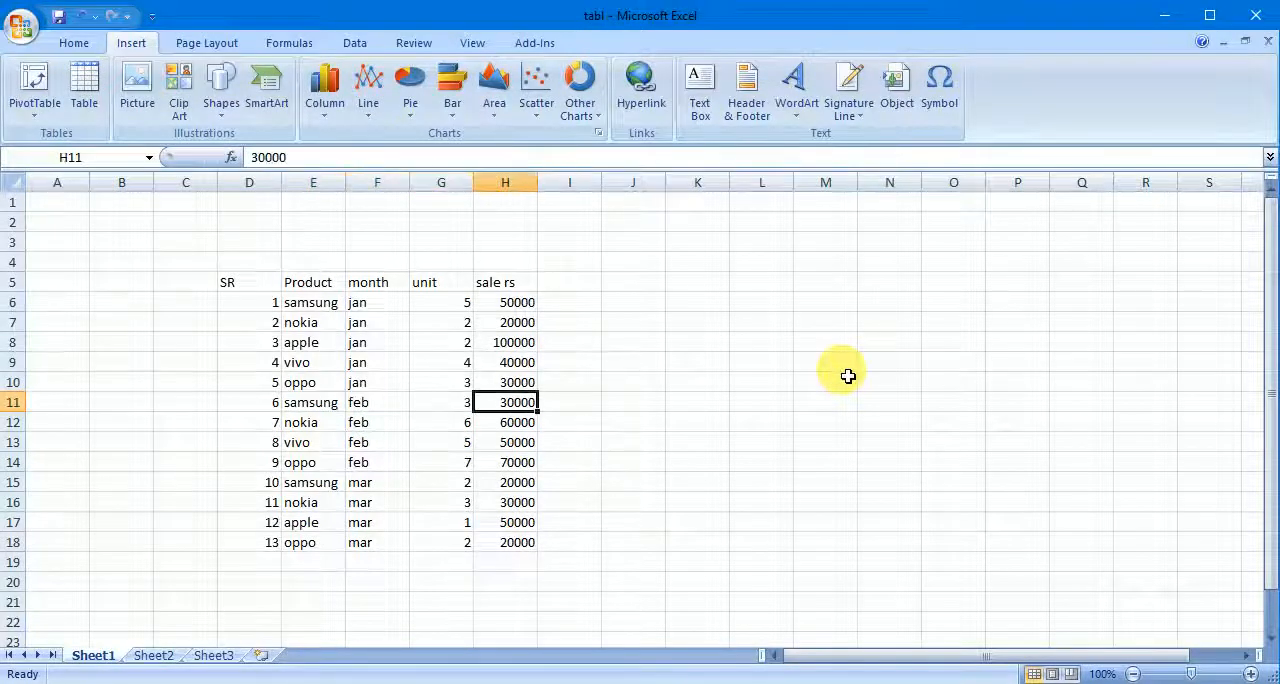
key(Down)
key(Left)
key(Left)
key(Left)
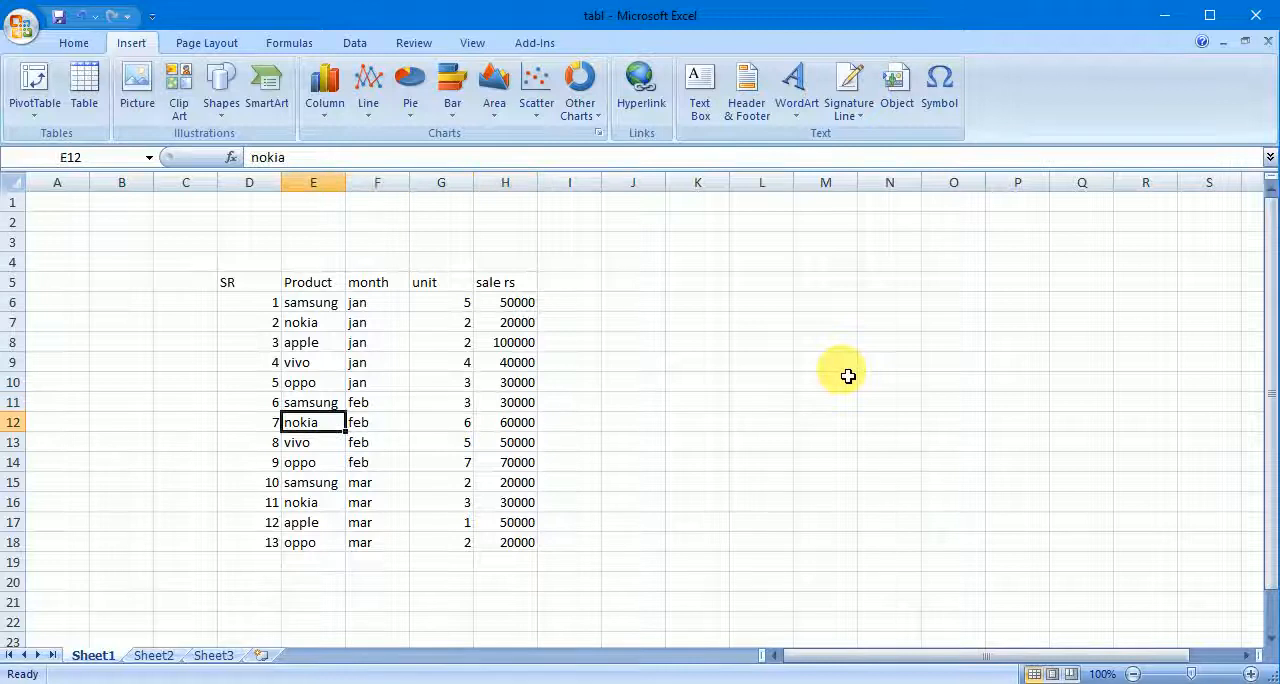
key(Right)
key(Right)
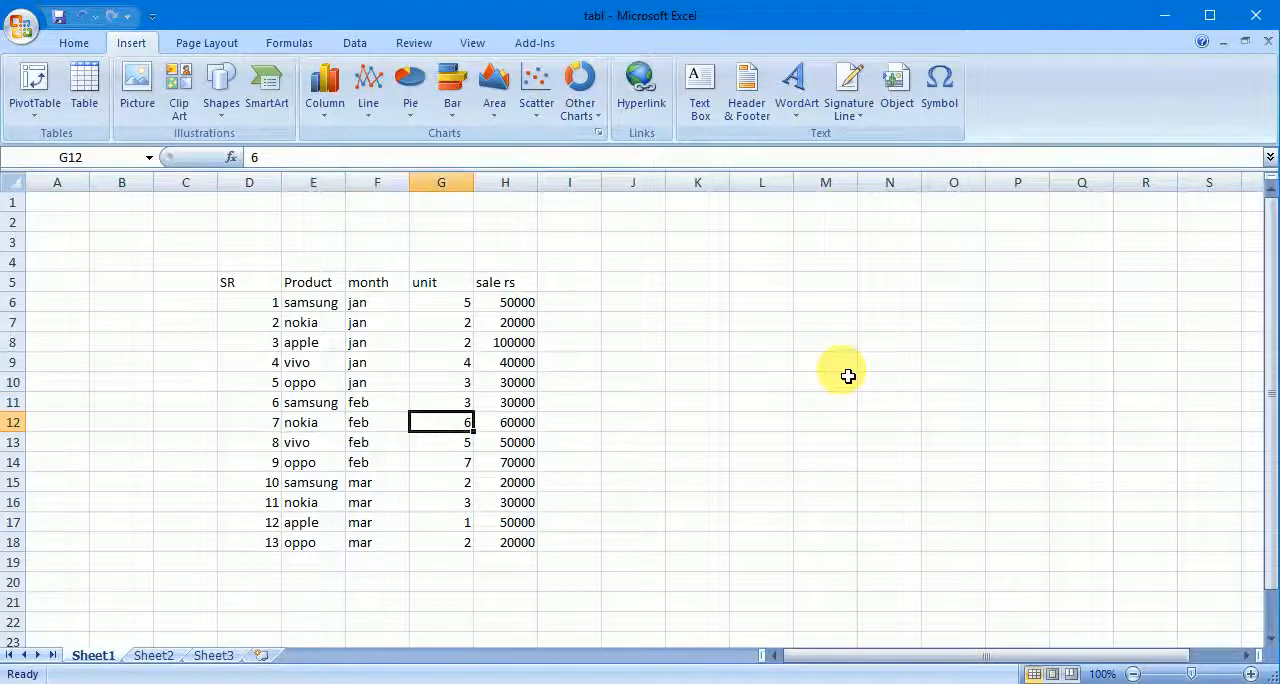
key(Right)
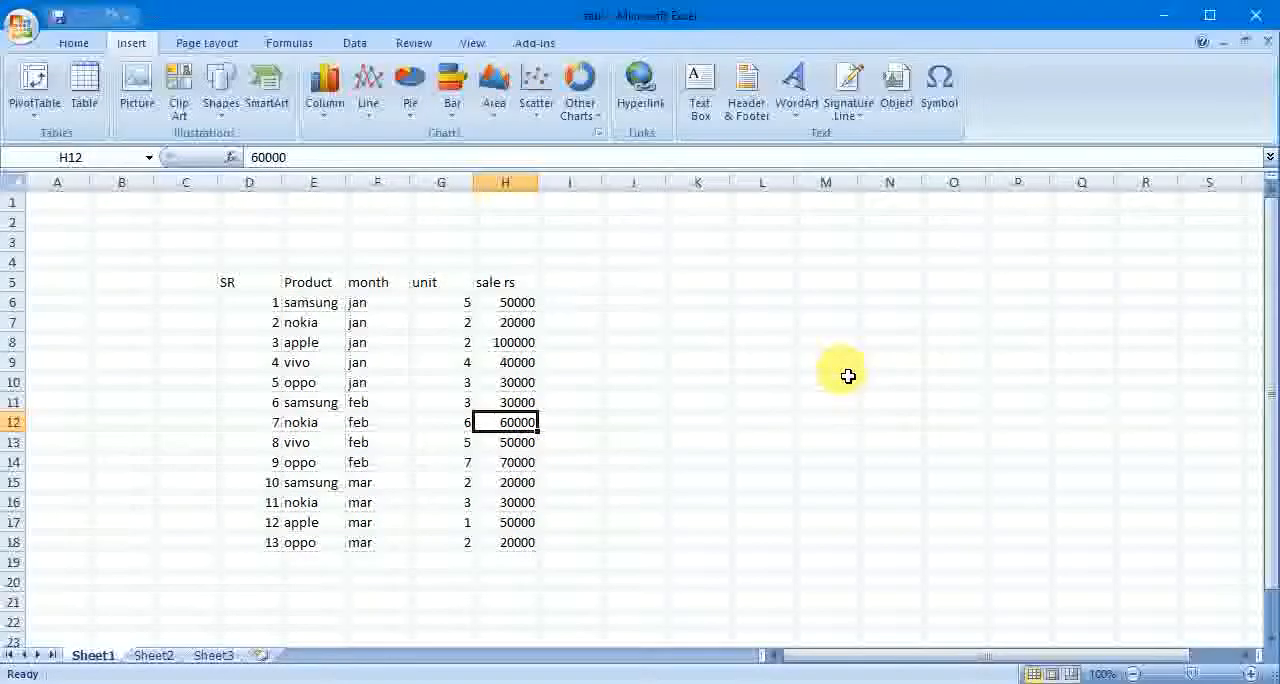
- Read through the February records for vivo and oppo in rows 13 and 14, cell by cell from product to sale rs
key(Down)
key(Left)
key(Left)
key(Left)
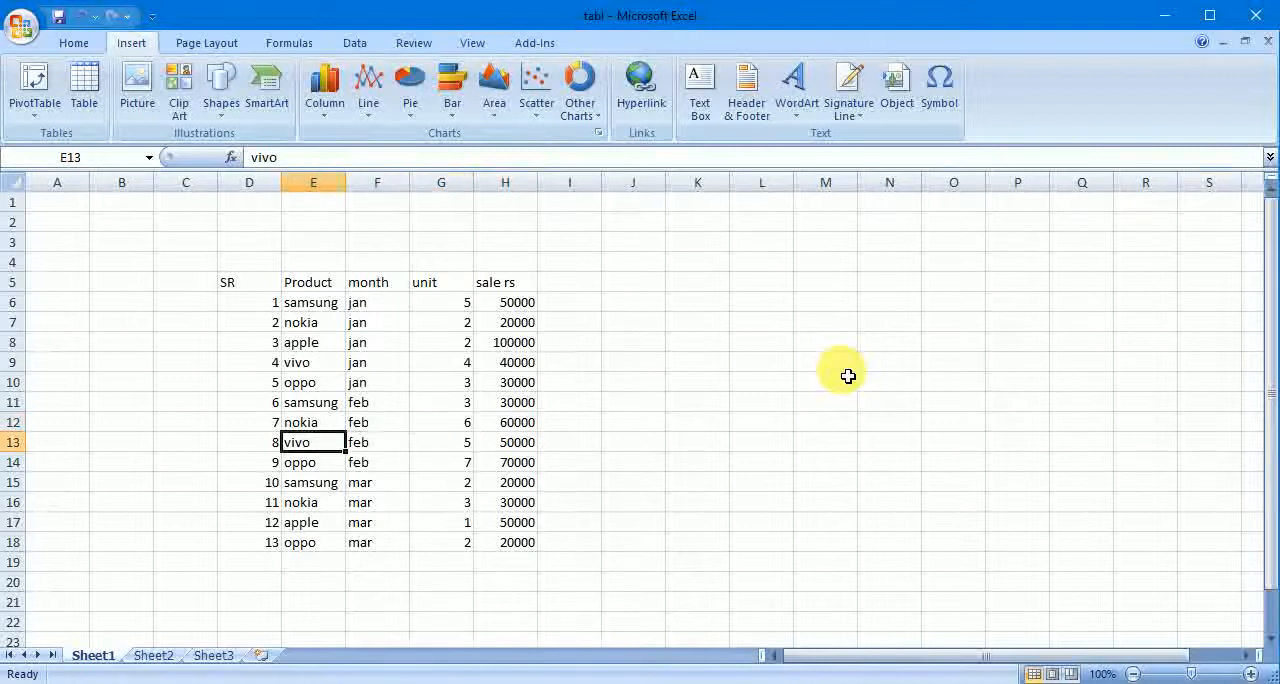
key(Right)
key(Right)
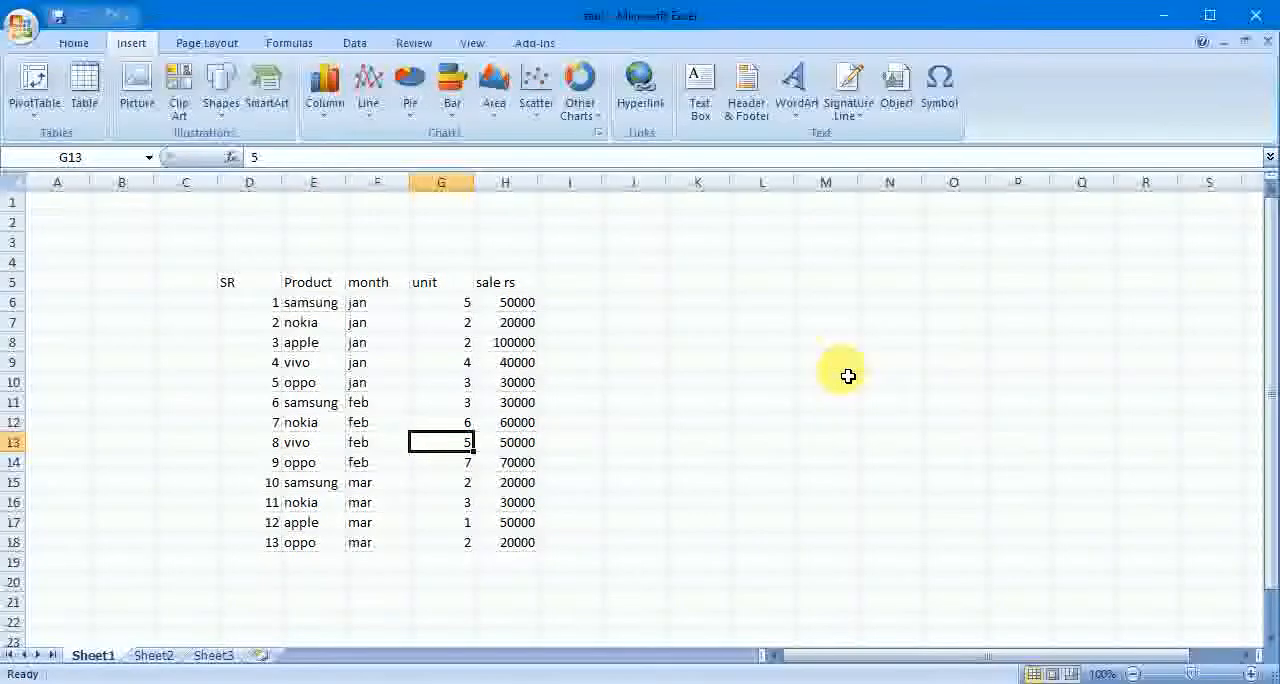
key(Right)
key(Down)
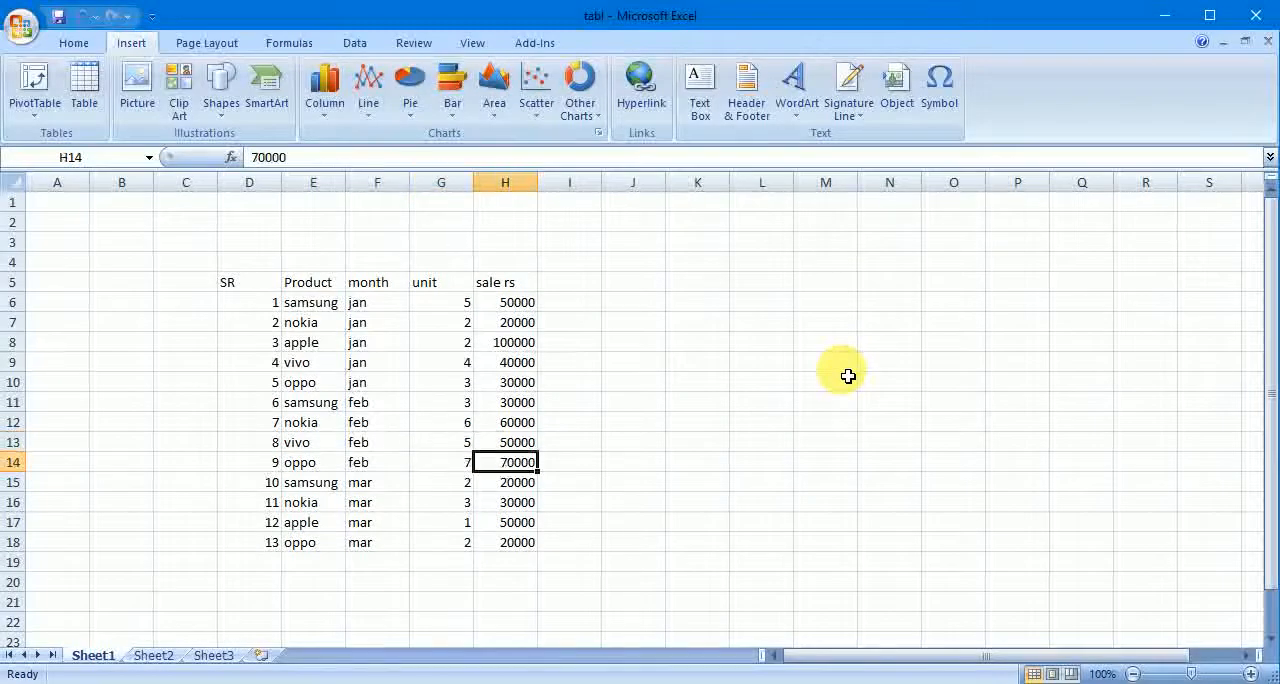
key(Left)
key(Left)
key(Left)
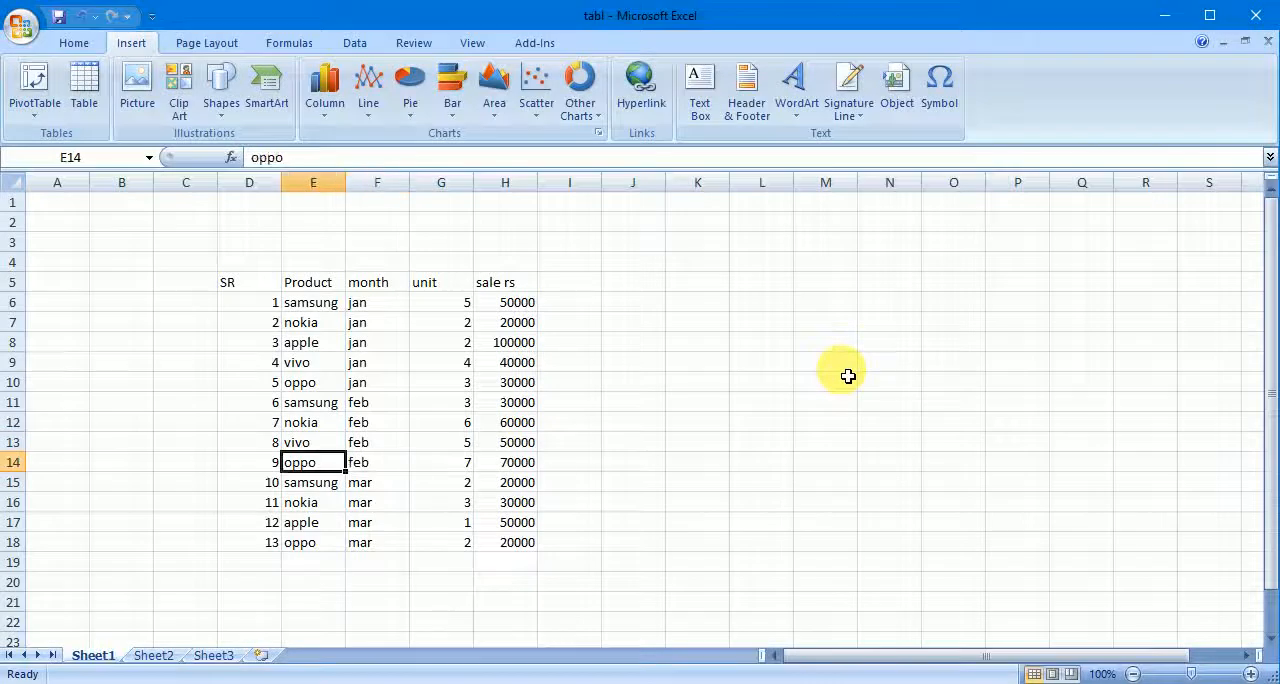
key(Right)
key(Right)
key(Right)
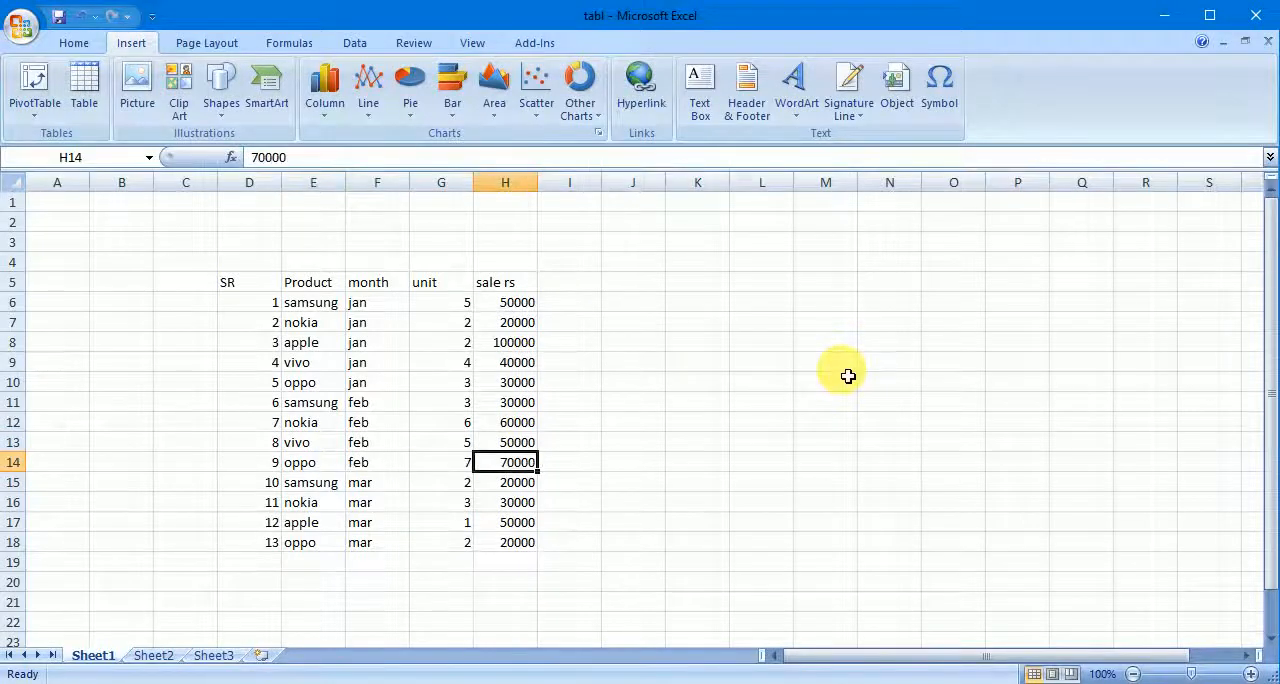
- Go back over the February block in rows 11 to 14, examining its entries in the month column
key(Up)
key(Up)
key(Left)
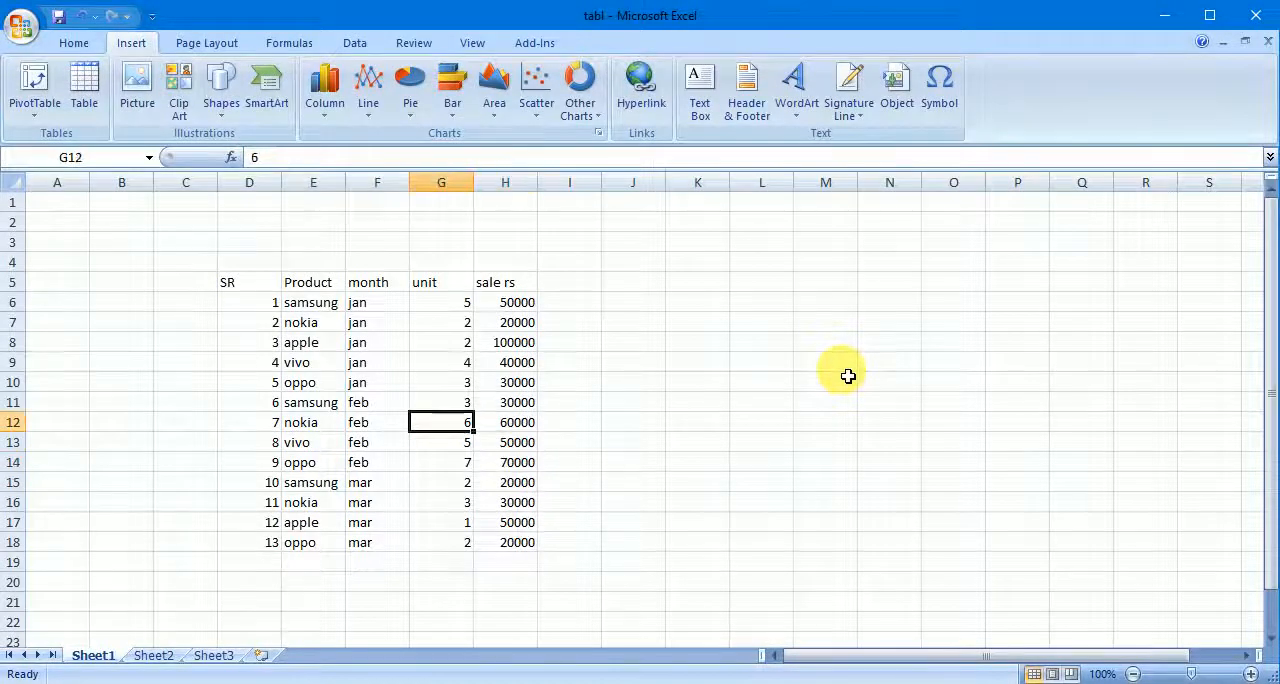
key(Left)
key(Left)
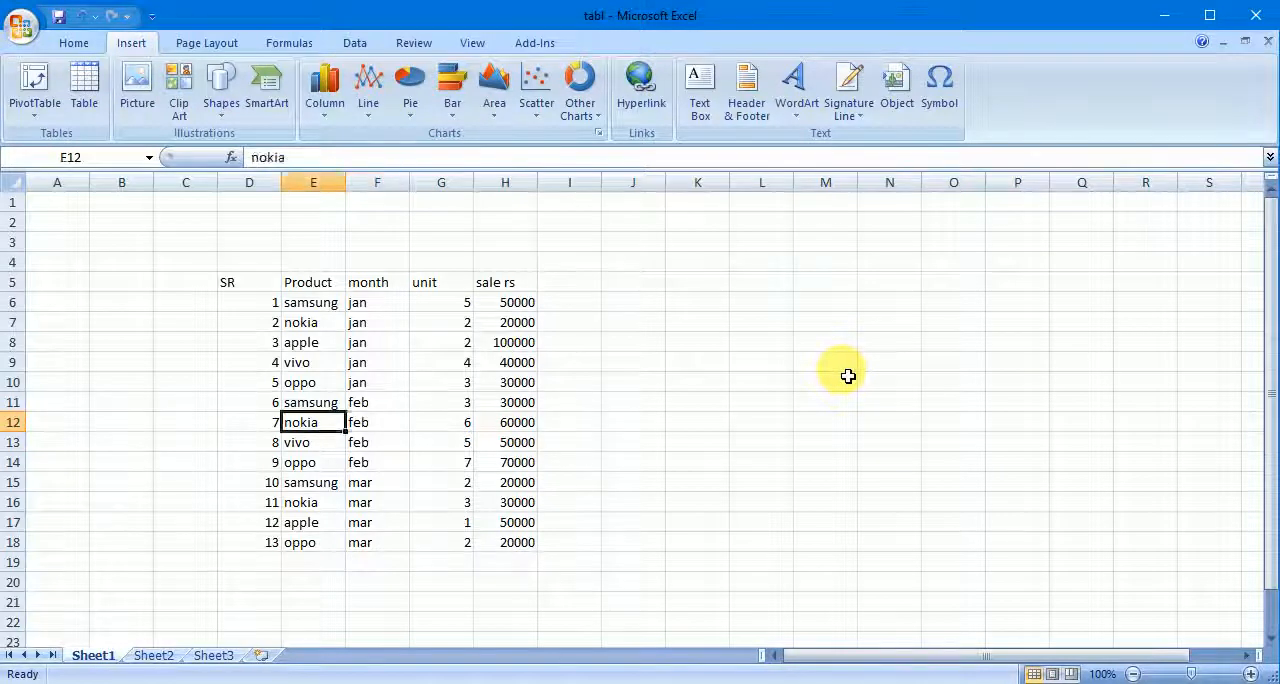
key(Up)
key(Right)
key(Down)
key(Down)
key(Down)
key(Down)
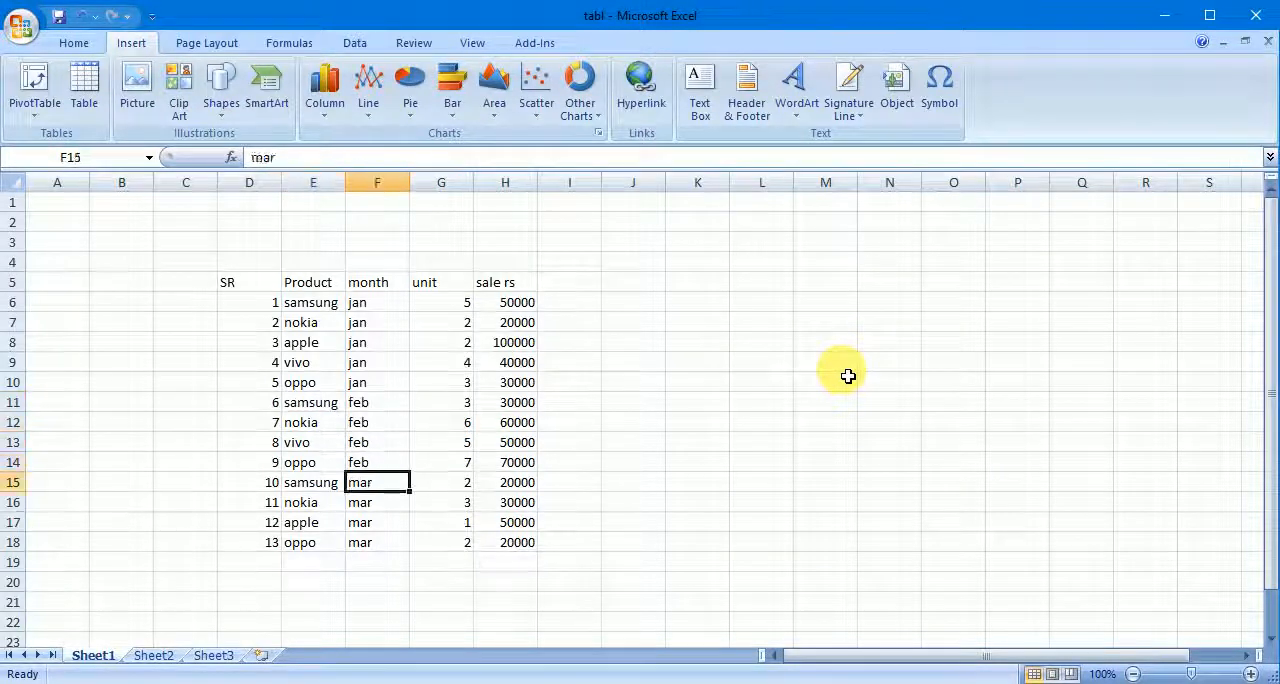
key(Up)
key(Up)
key(Up)
key(Up)
key(Down)
key(Down)
key(Down)
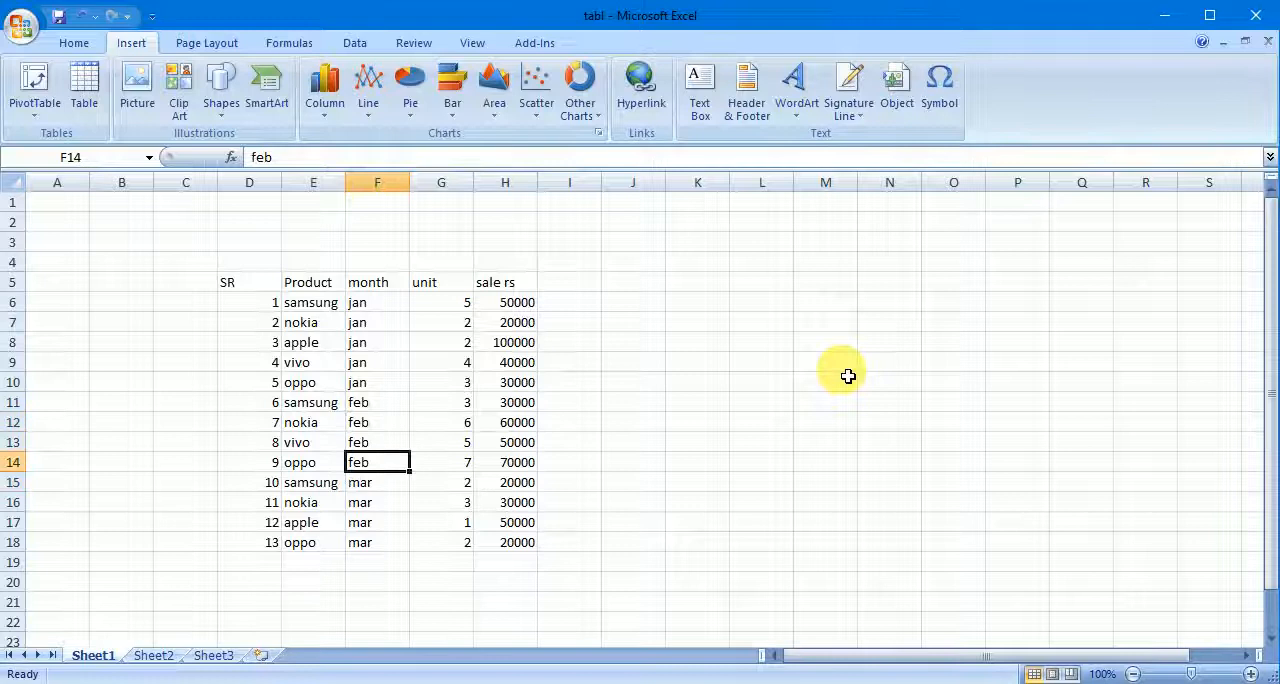
key(Up)
key(Up)
key(Up)
- Examine the March entries in the month column, cells F15 to F18
key(Down)
key(Down)
key(Down)
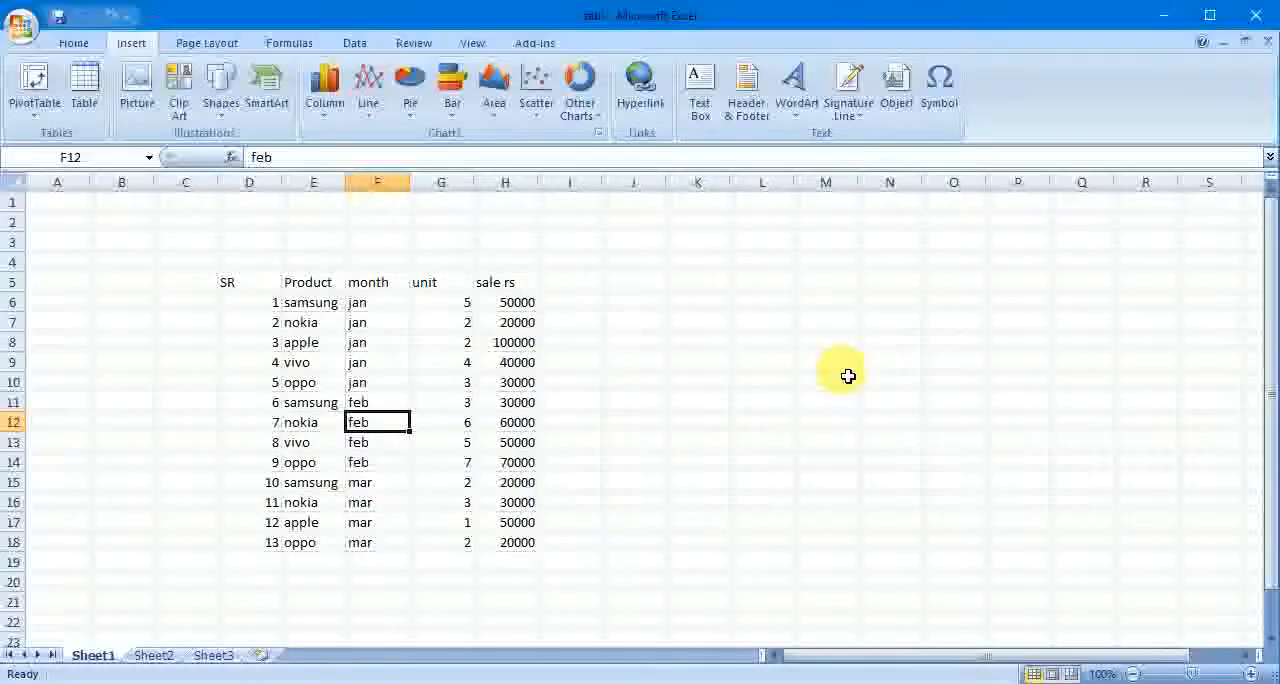
key(Down)
key(Down)
key(Down)
key(Down)
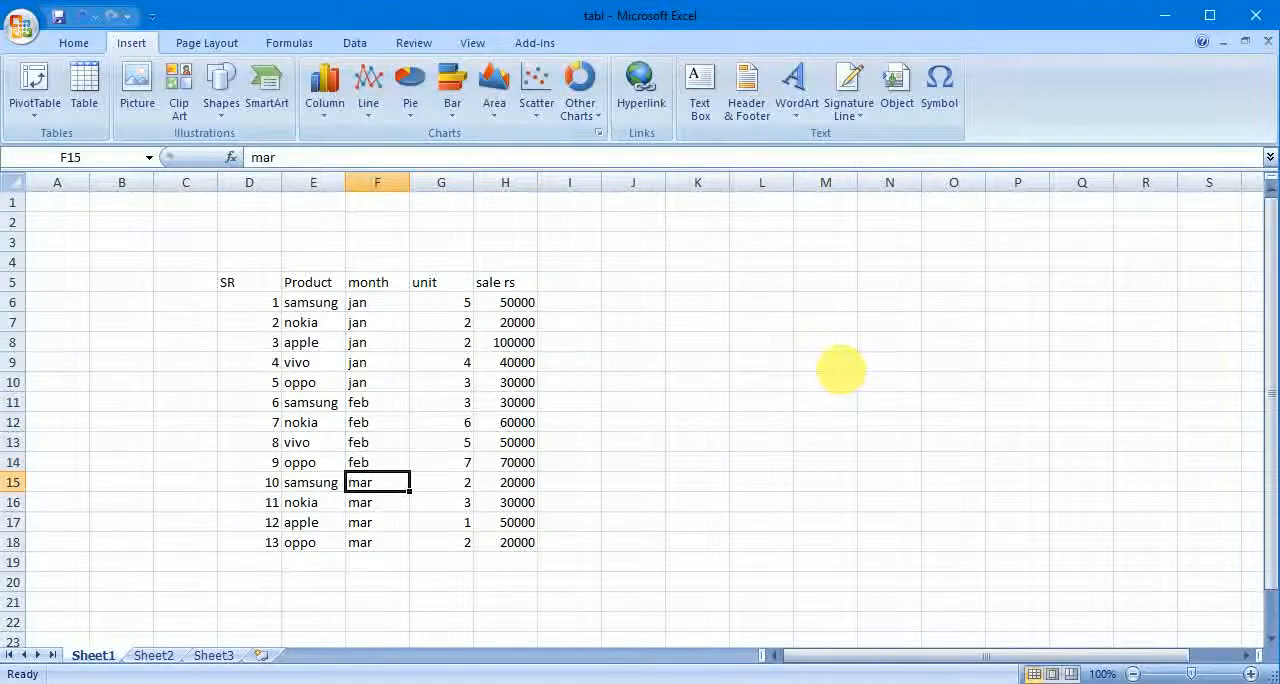
key(Up)
key(Up)
key(Up)
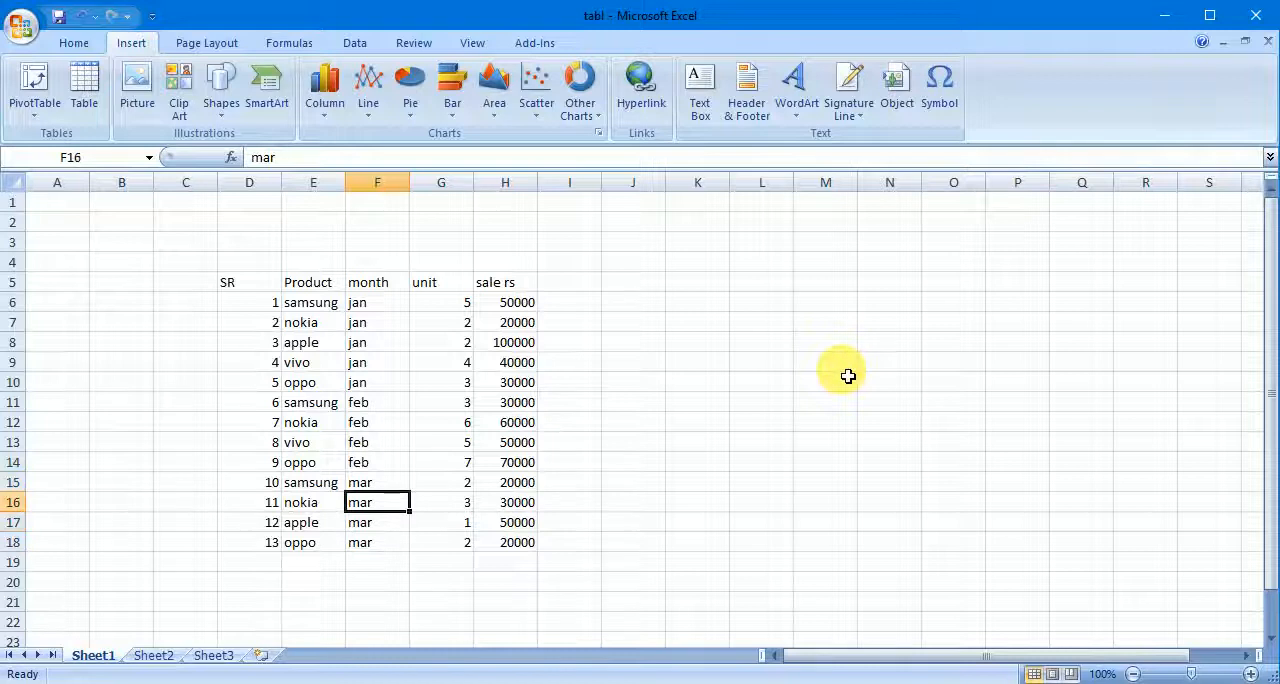
key(Down)
key(Down)
key(Down)
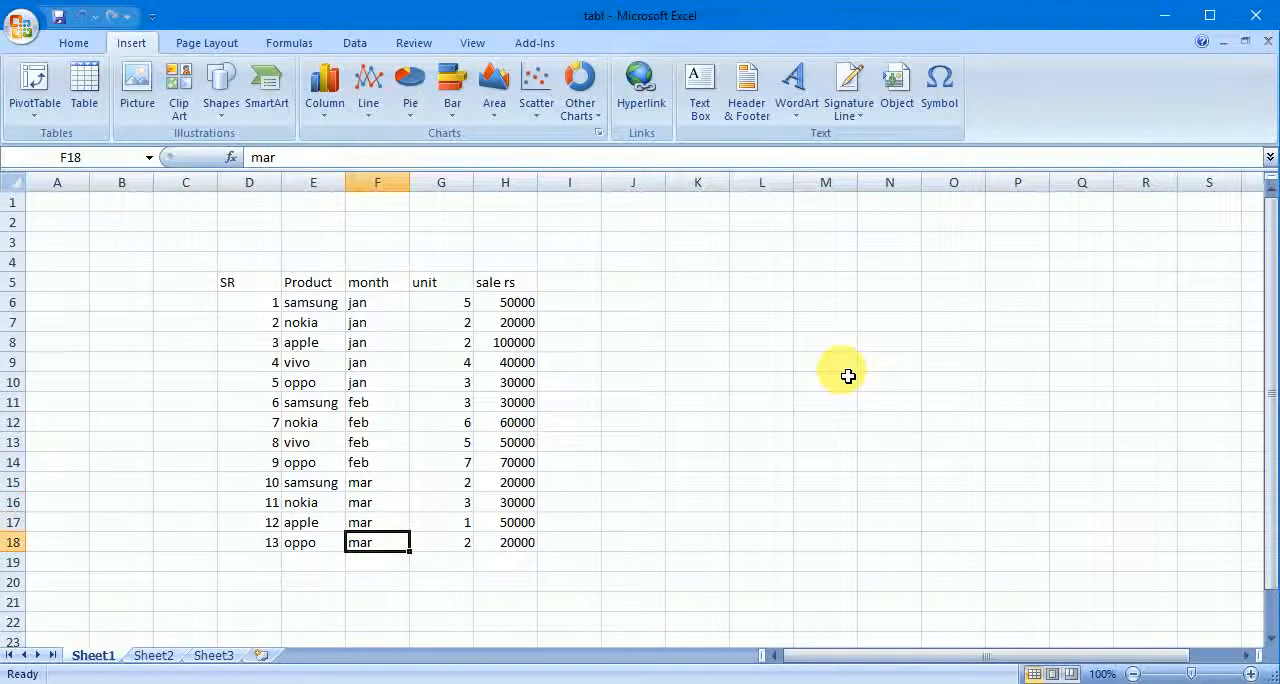
- Examine the product names of the March records, cells E15 to E18, and compare them with the February products above
key(Left)
key(Up)
key(Up)
key(Up)
key(Up)
key(Down)
key(Down)
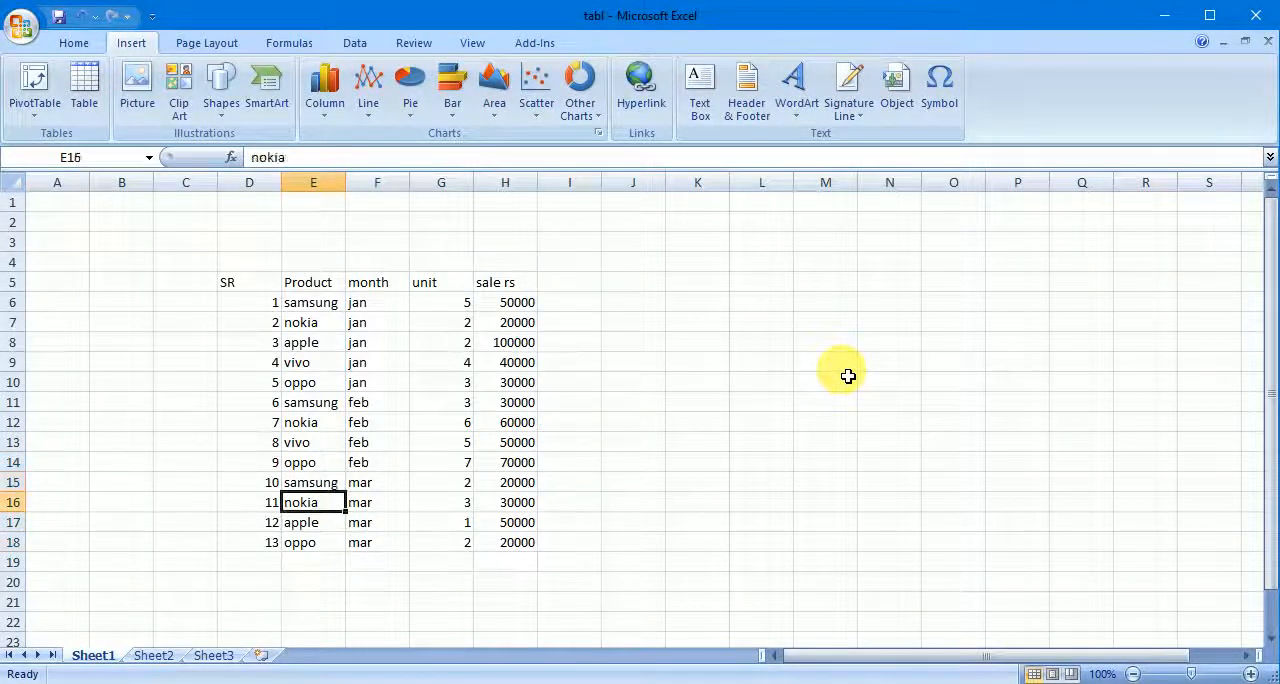
key(Down)
key(Down)
key(Up)
key(Up)
key(Up)
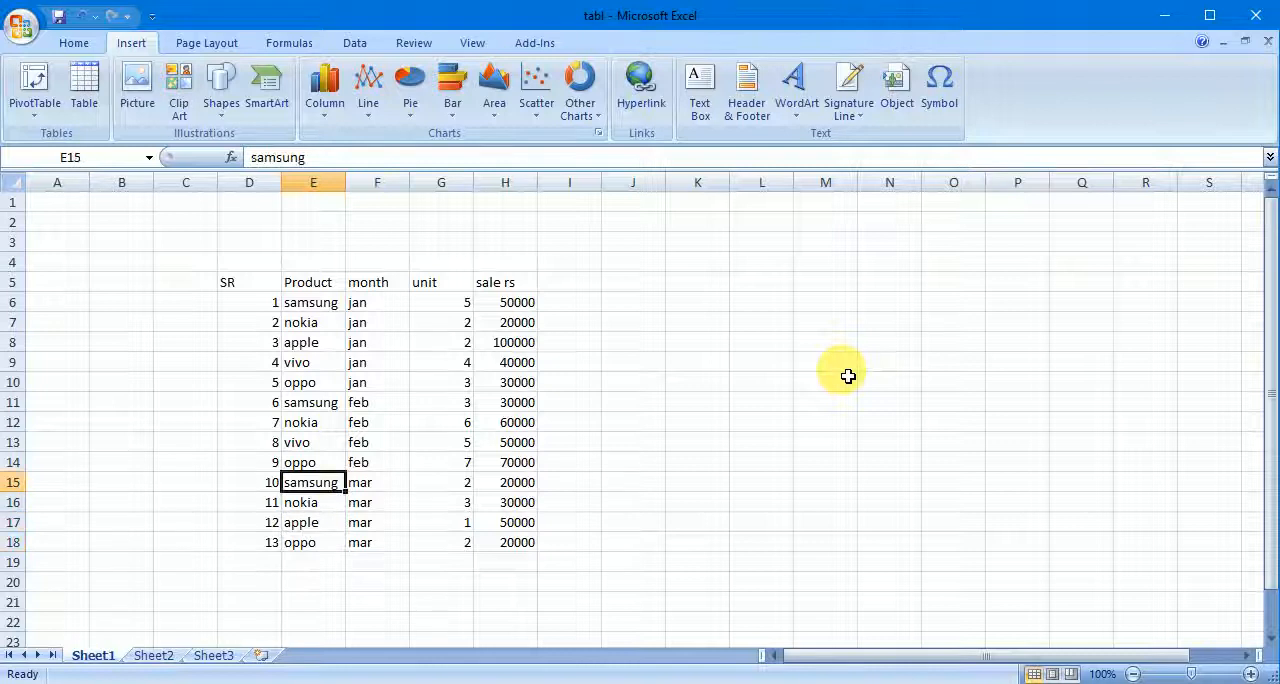
key(Down)
key(Down)
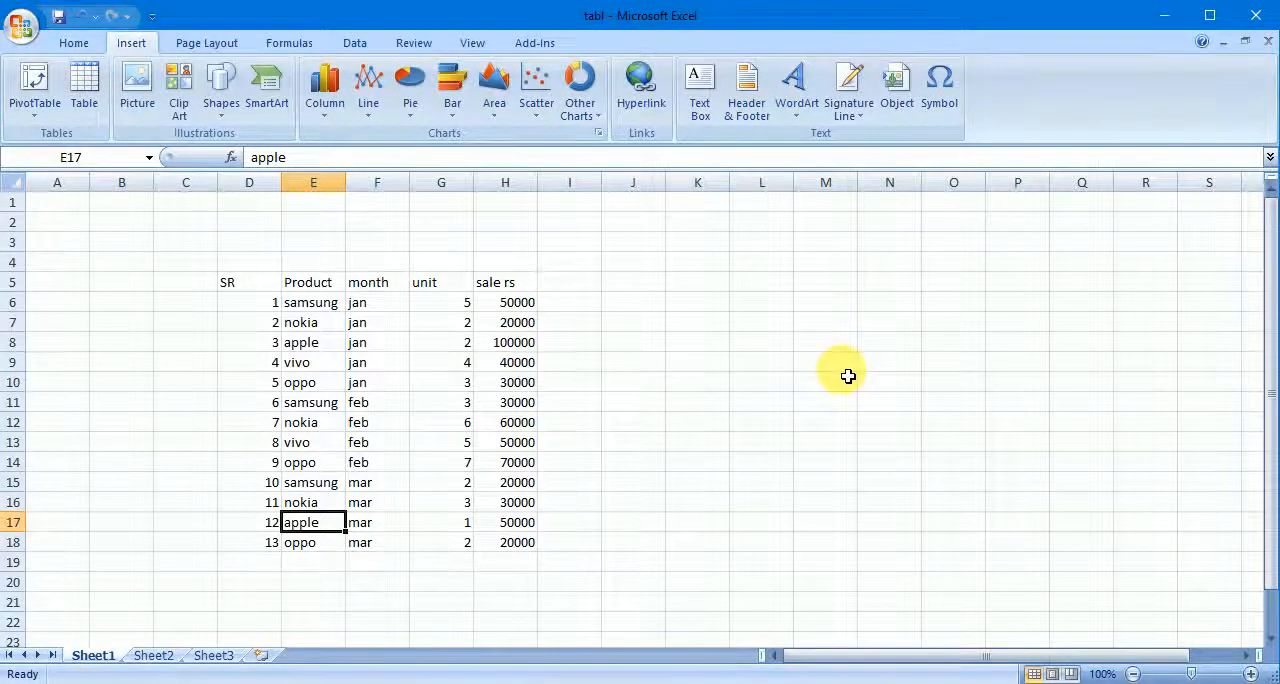
key(Down)
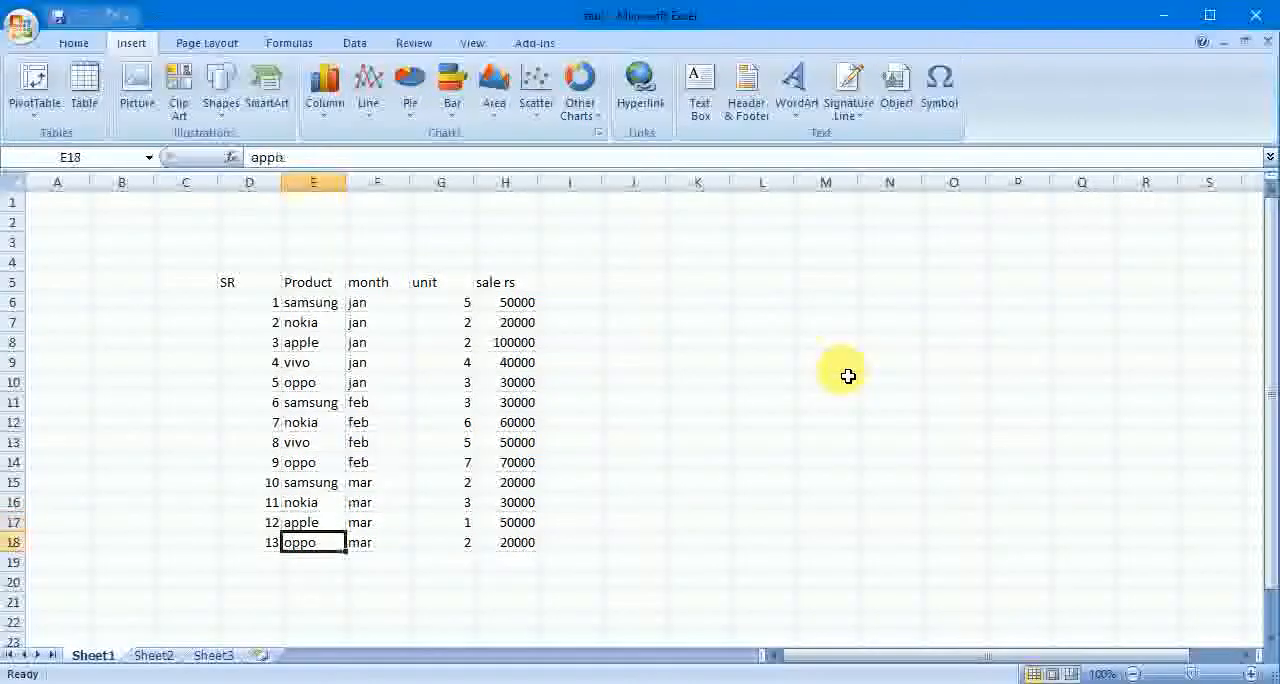
key(Up)
key(Up)
key(Up)
key(Up)
key(Up)
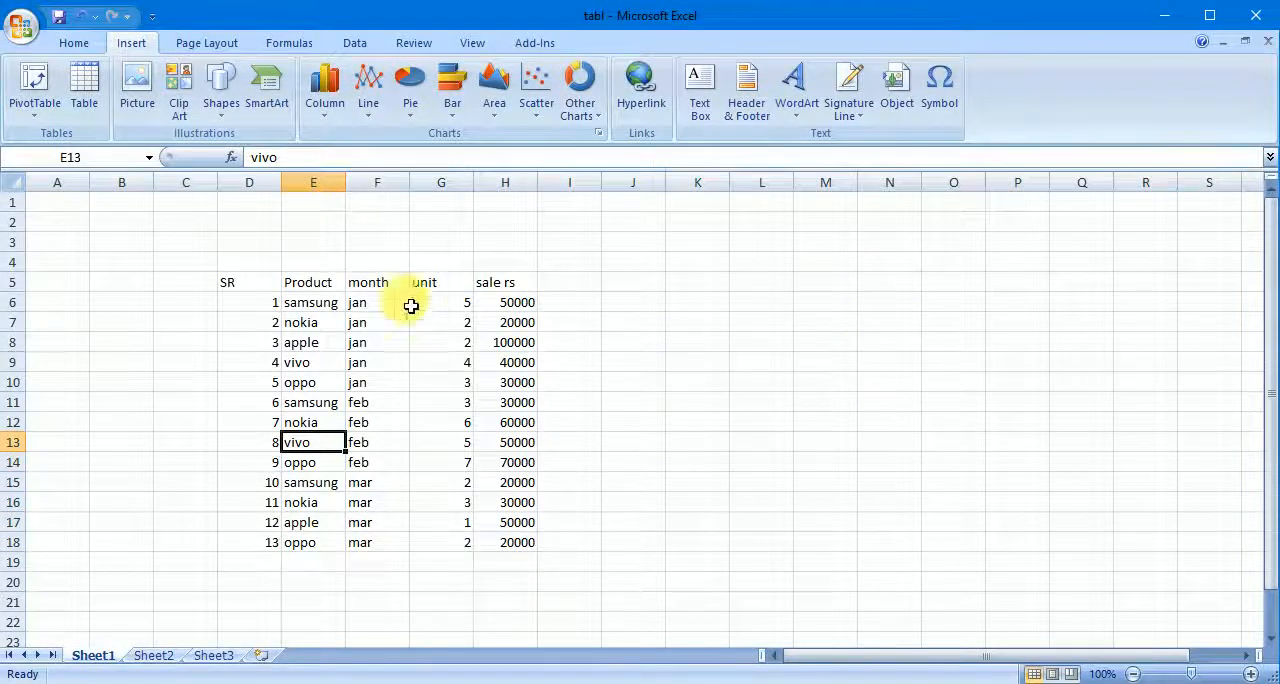
- Select the sales data D5:H18 including its headers and start creating a PivotTable with that range as its source
drag(260, 286, 515, 553)
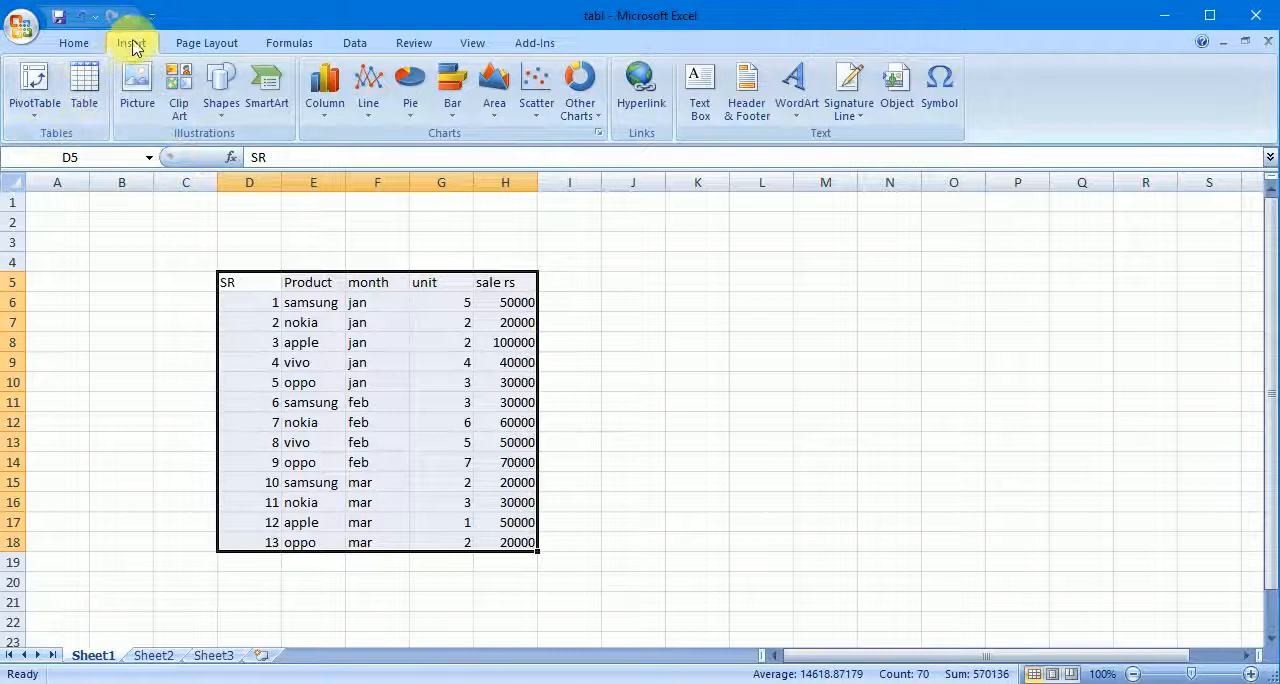
click(34, 105)
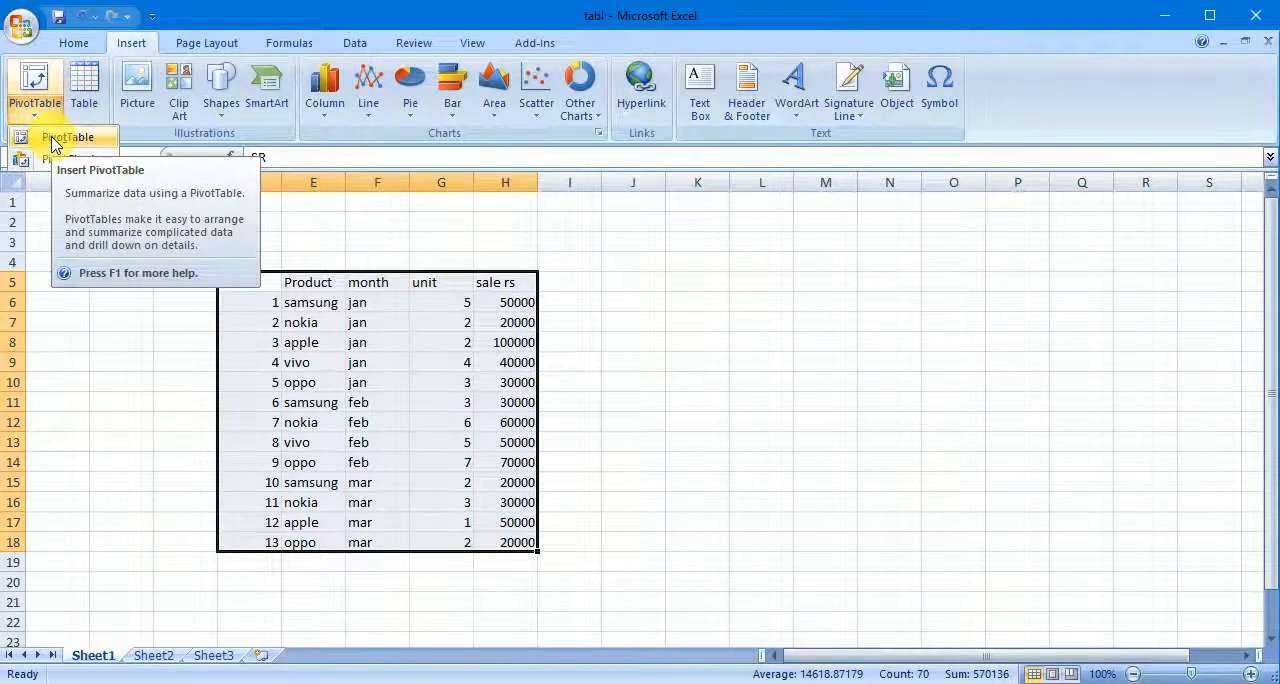
click(54, 145)
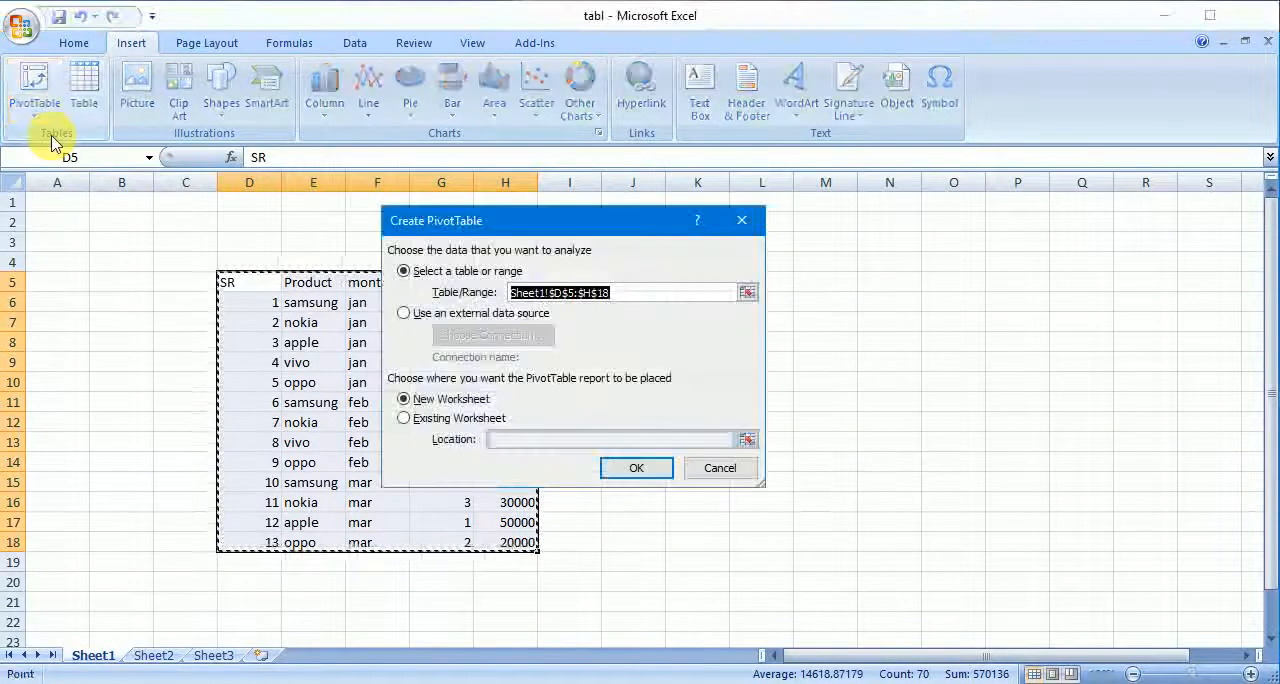
drag(567, 232, 739, 213)
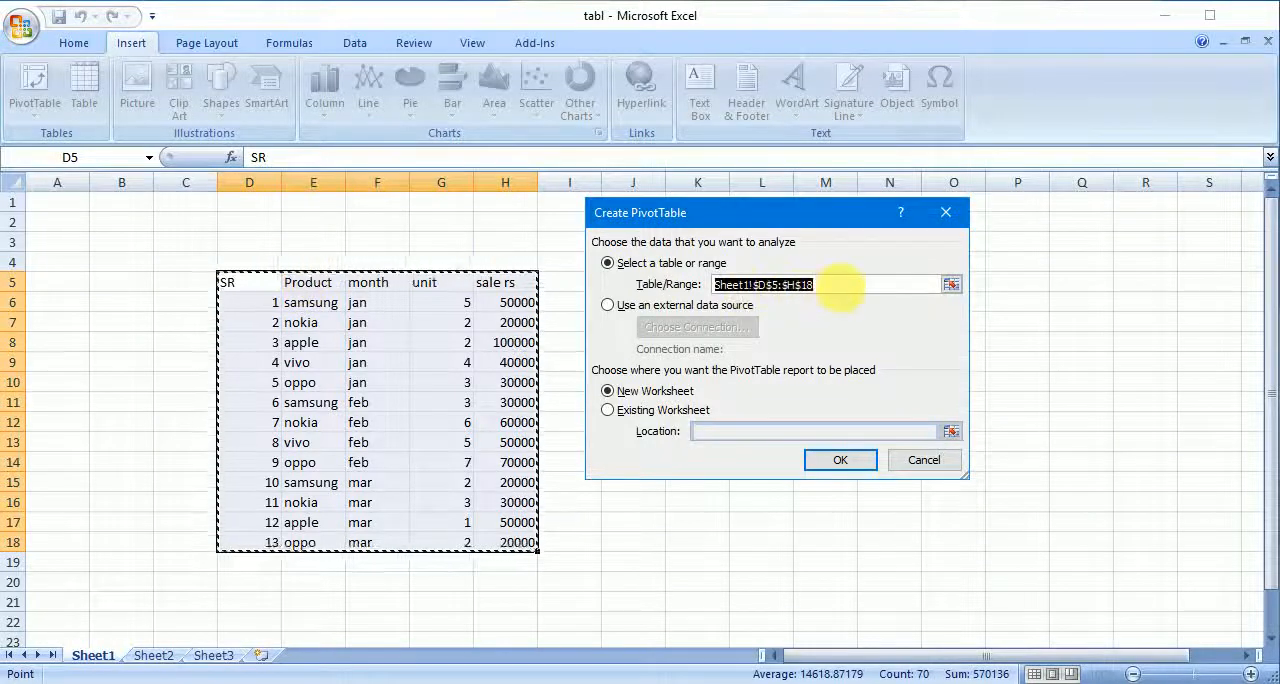
click(838, 289)
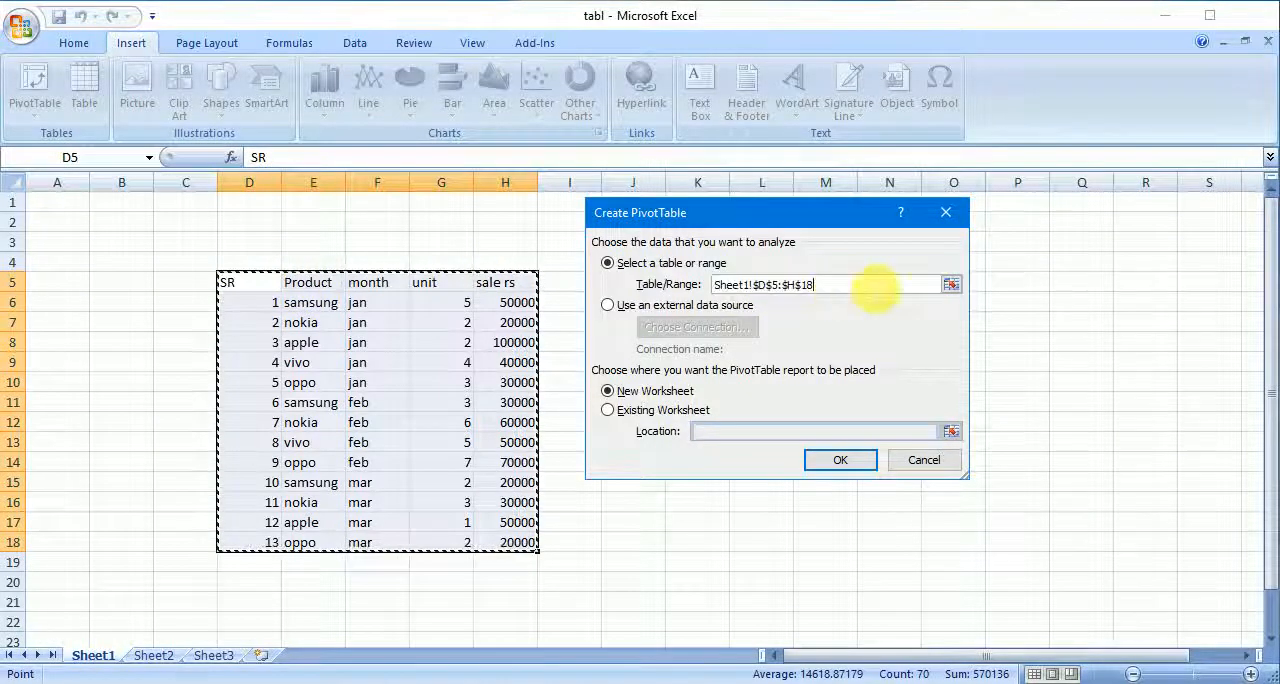
click(952, 290)
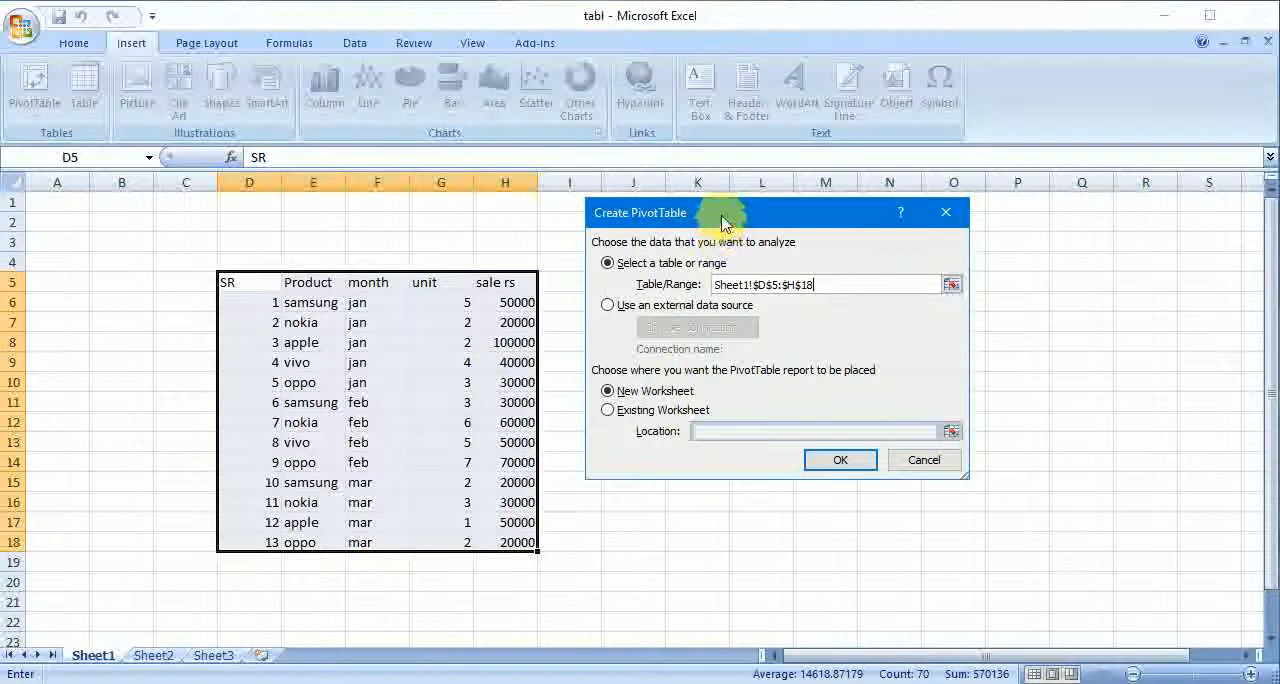
- Try Sheet1 cell M2 as an existing worksheet location for the PivotTable report, and switch the placement back to New Worksheet
drag(722, 212, 461, 76)
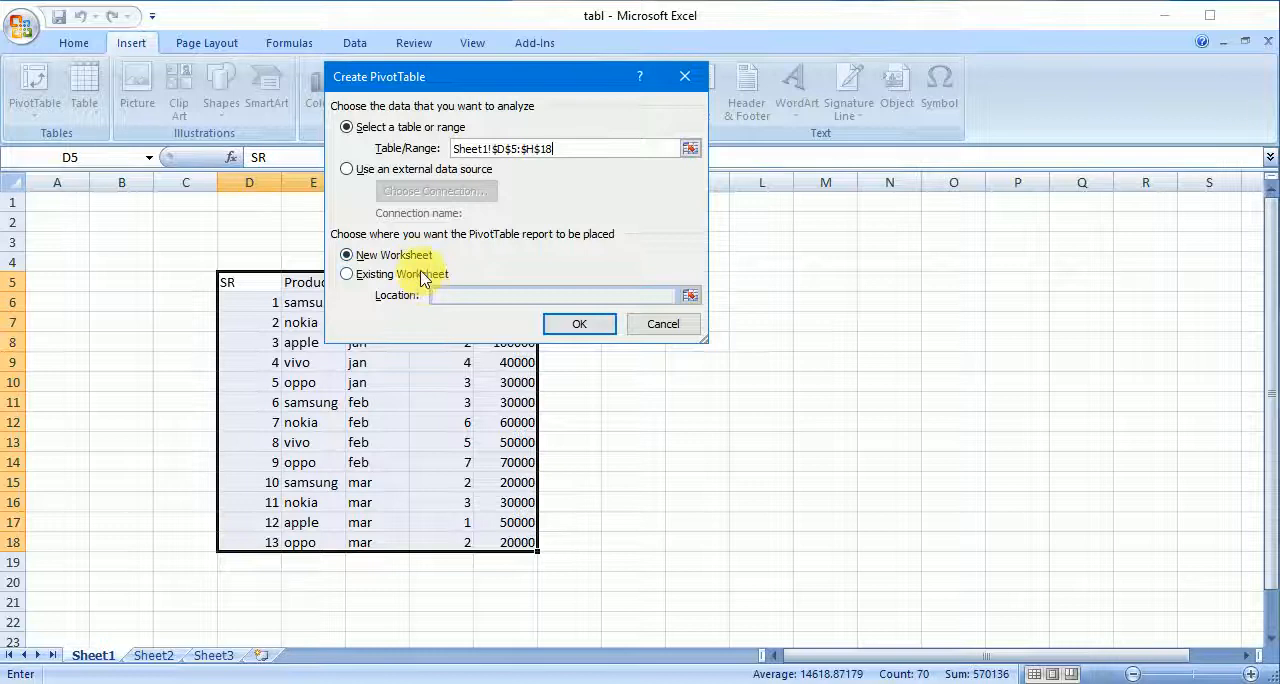
click(351, 274)
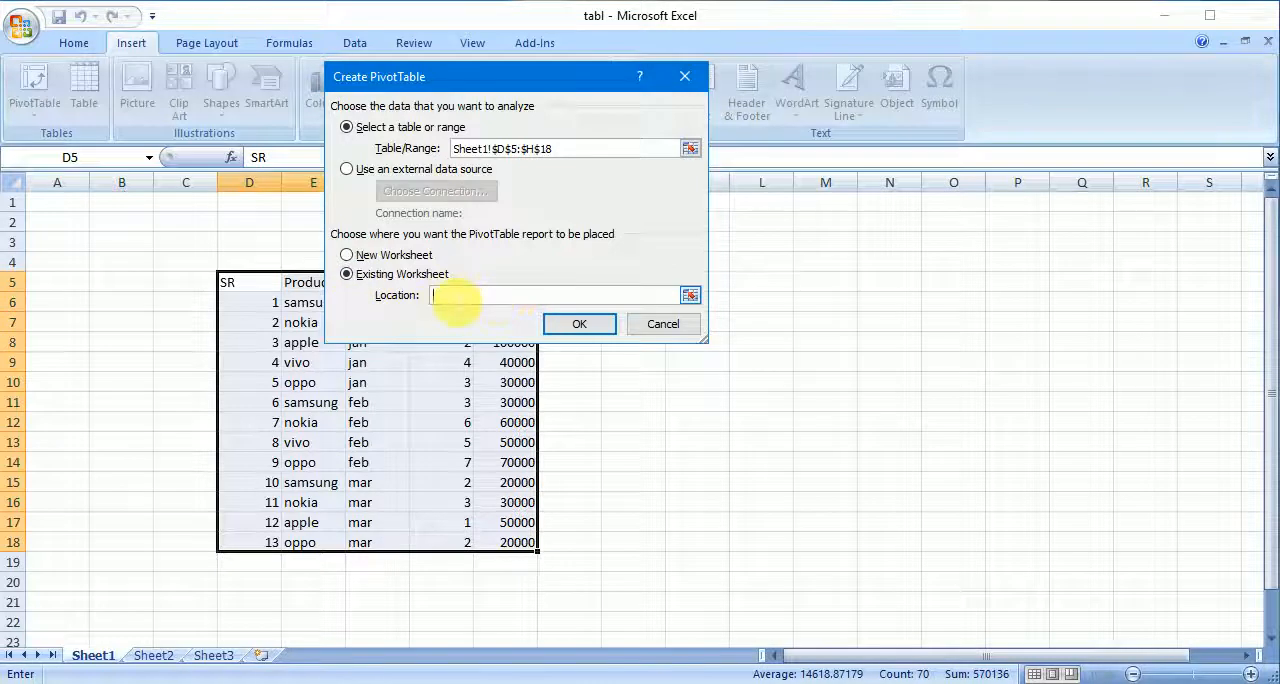
click(847, 231)
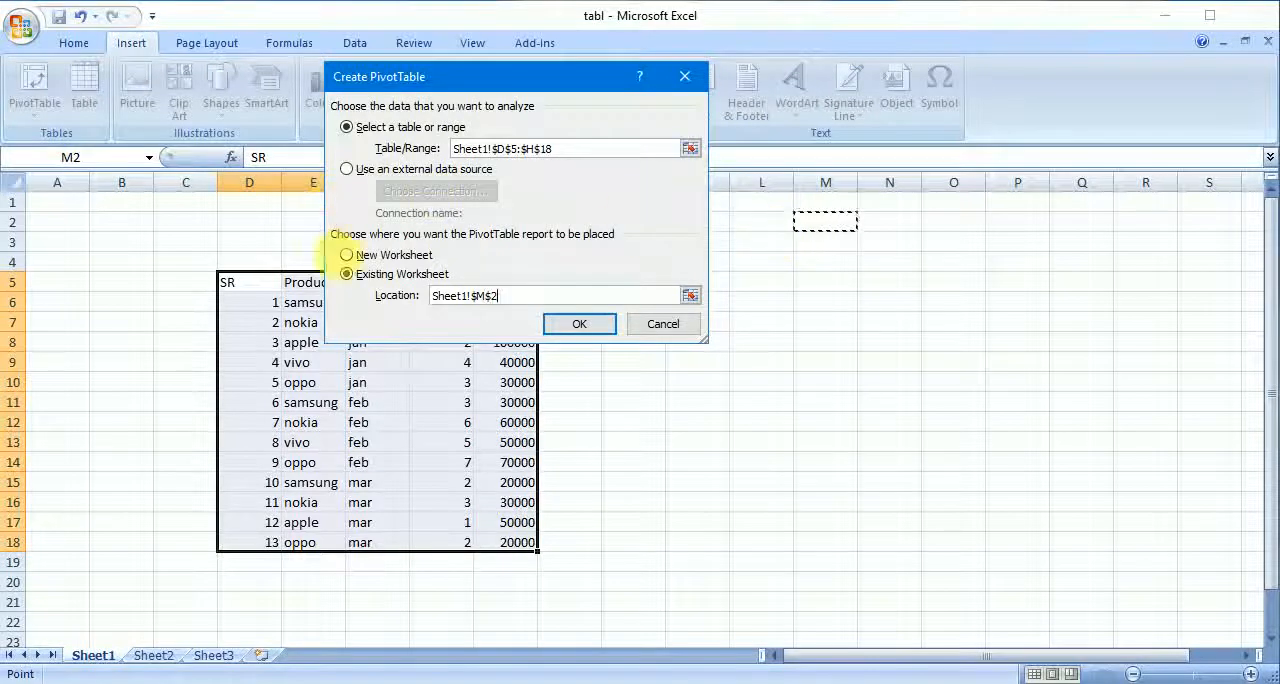
click(390, 256)
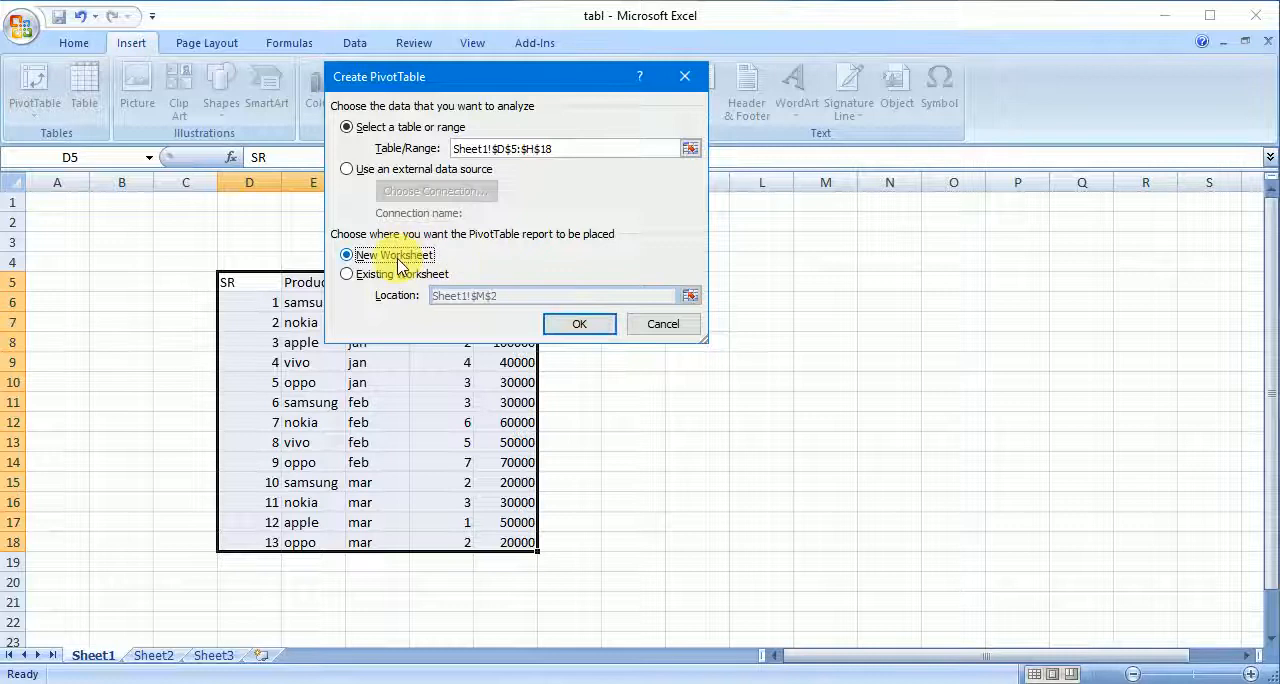
- Create the PivotTable on a new worksheet and name it salr report 2018
click(577, 326)
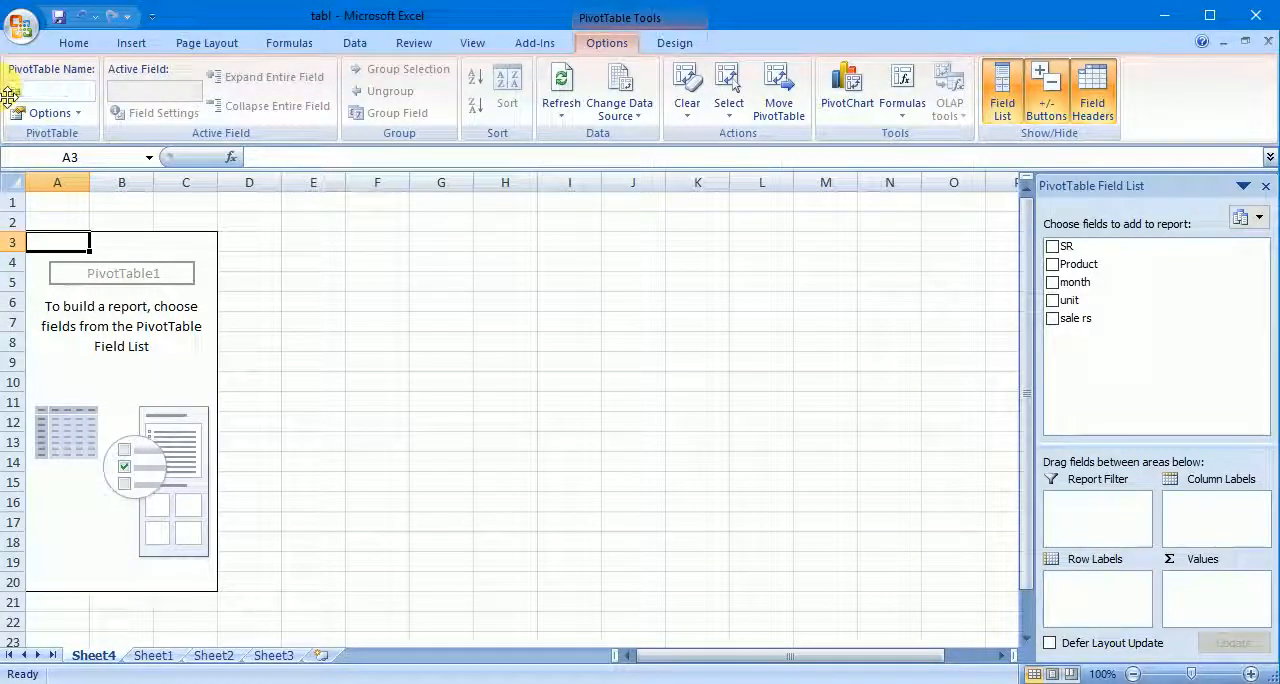
text(lr)
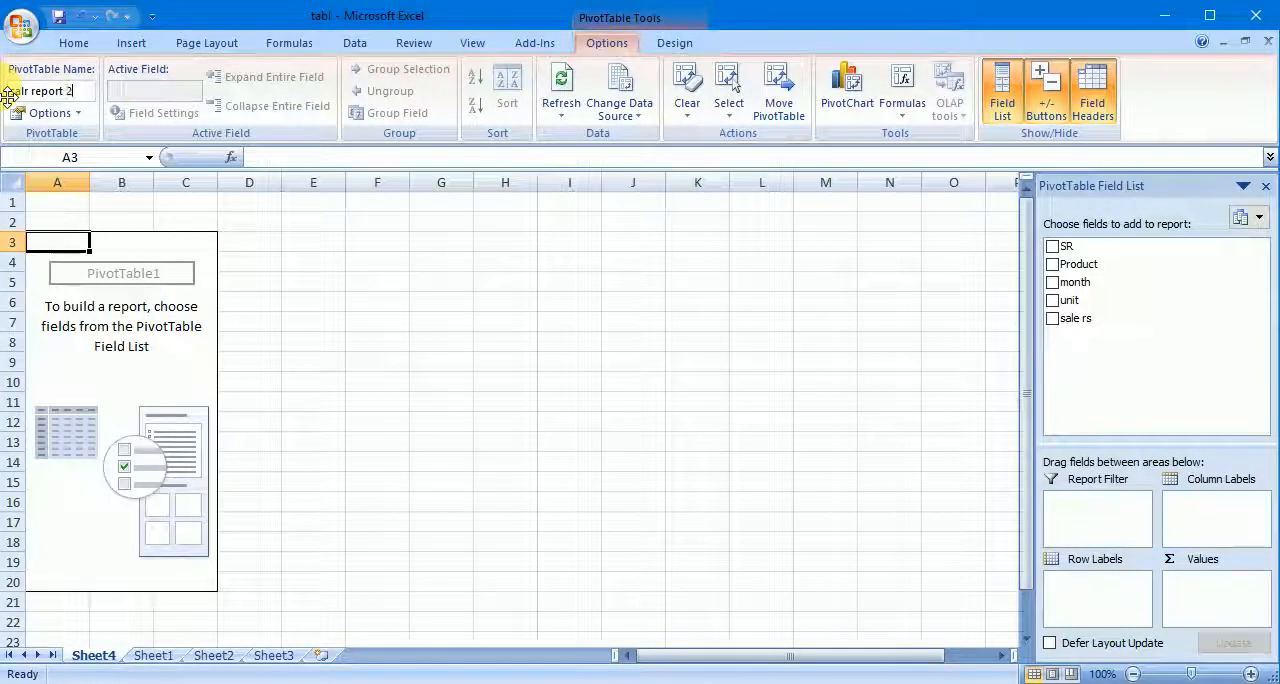
text(report 2018)
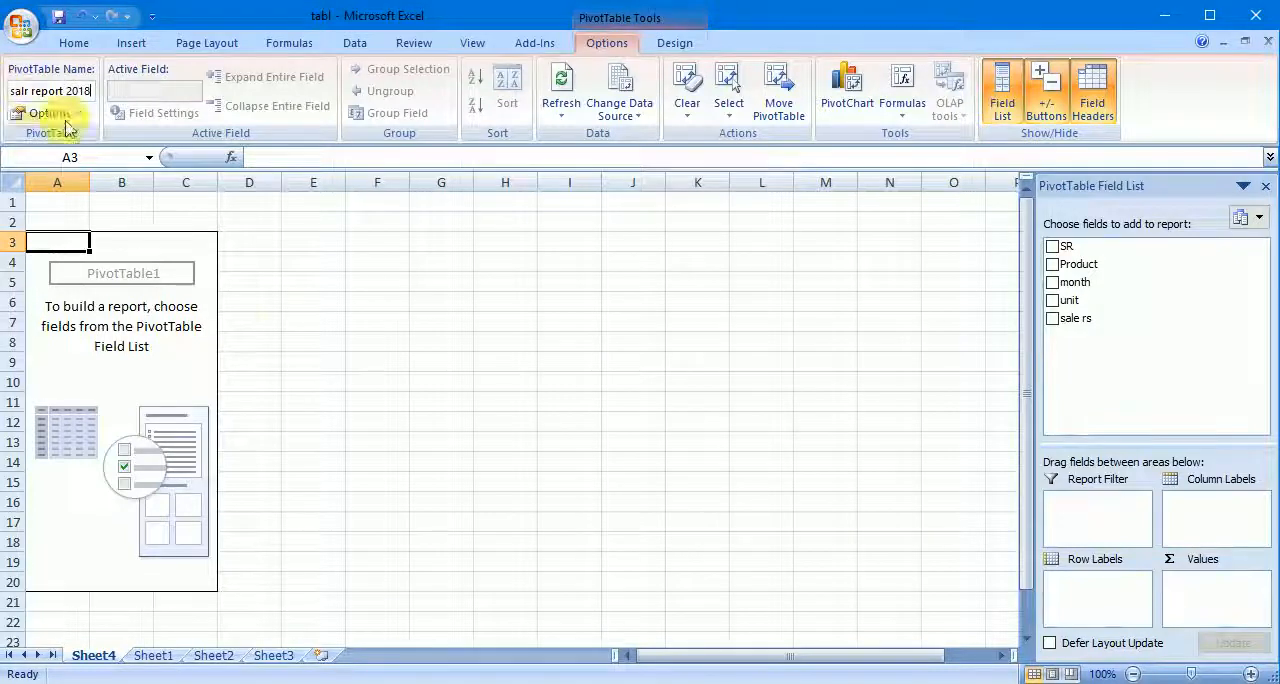
click(262, 341)
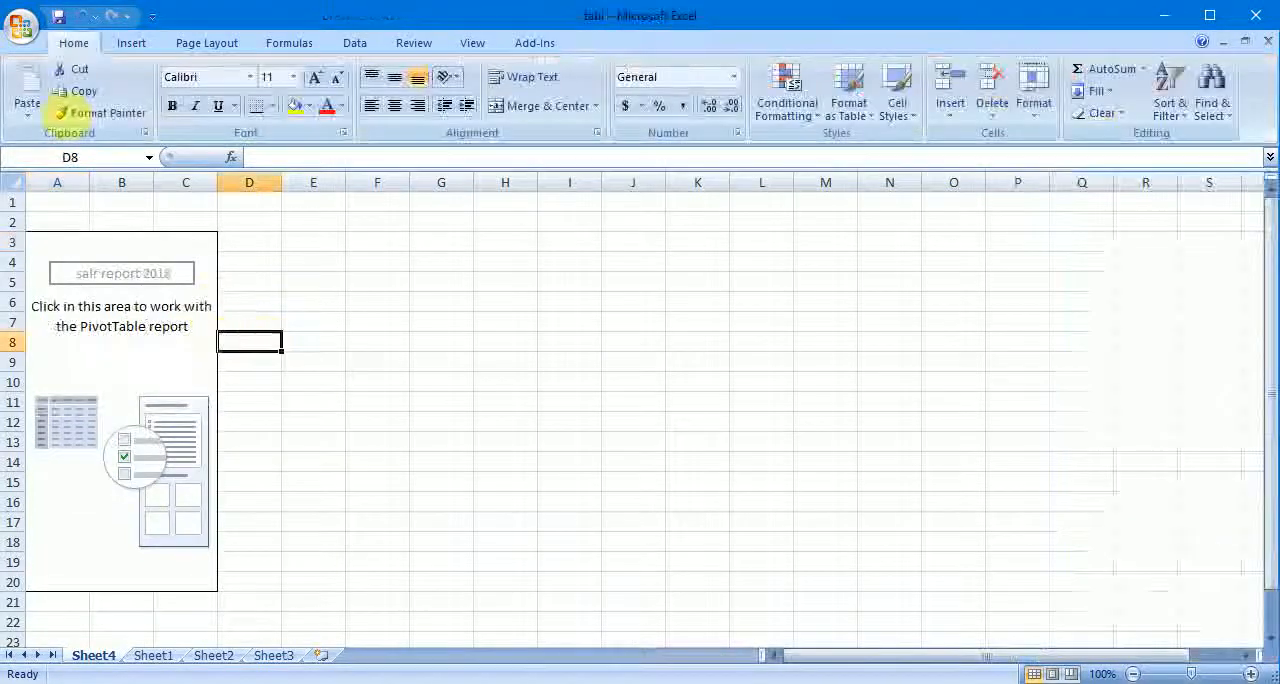
- Correct the spelling of the PivotTable's name to sale report 2018
click(128, 278)
click(32, 88)
drag(10, 90, 25, 90)
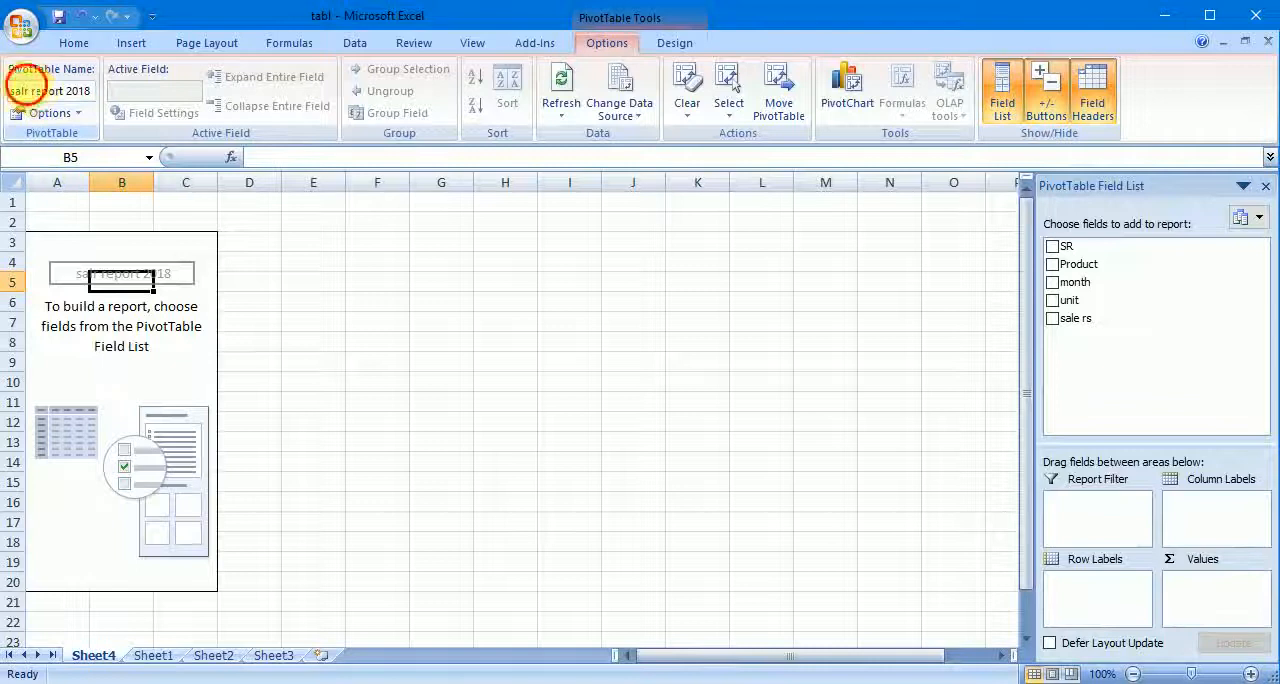
key(BackSpace)
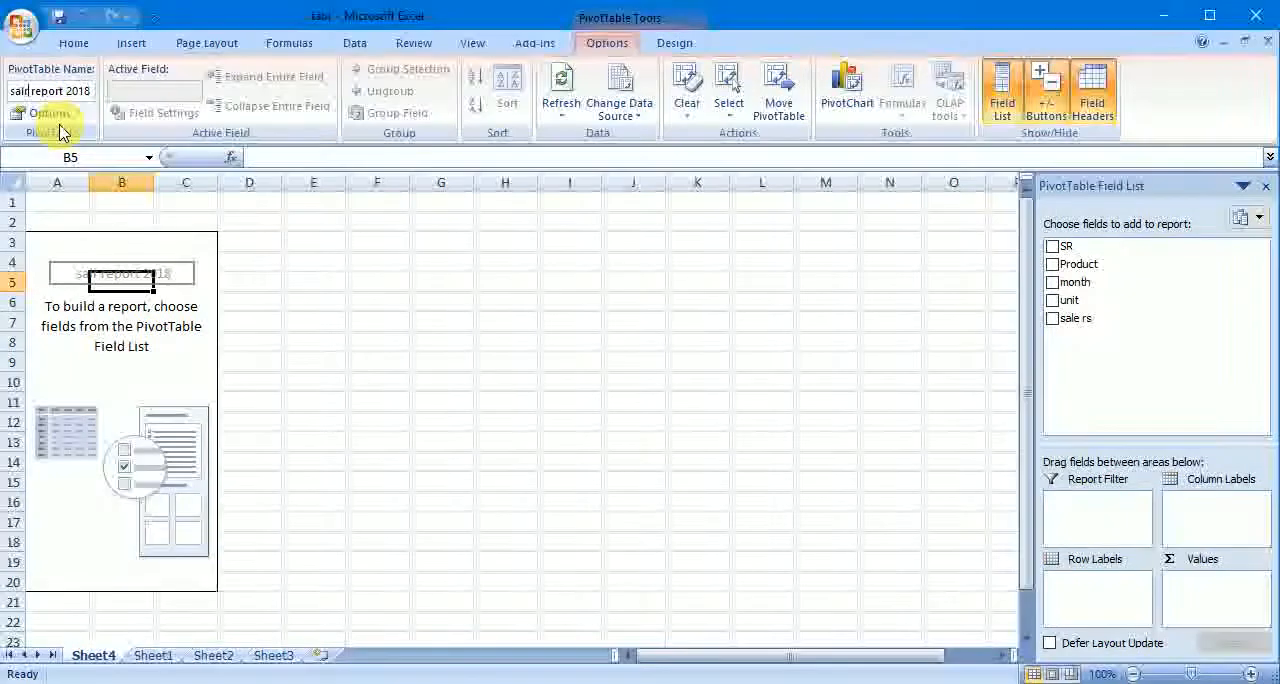
key(Return)
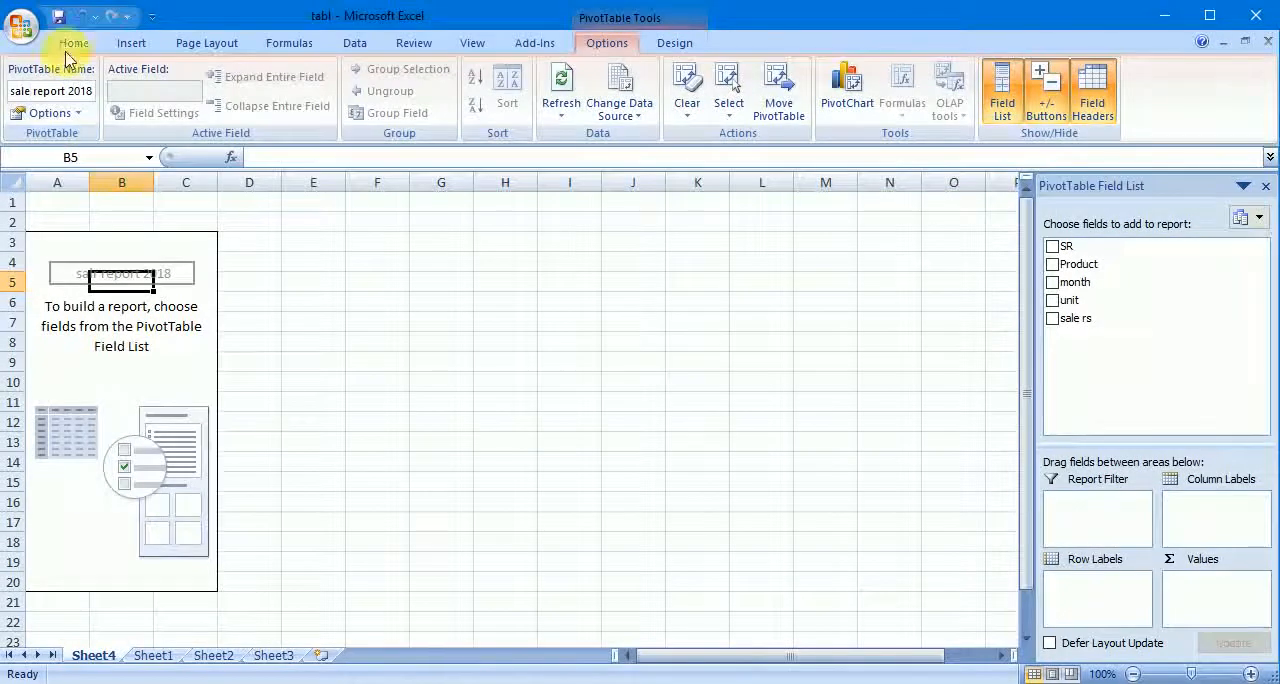
click(268, 299)
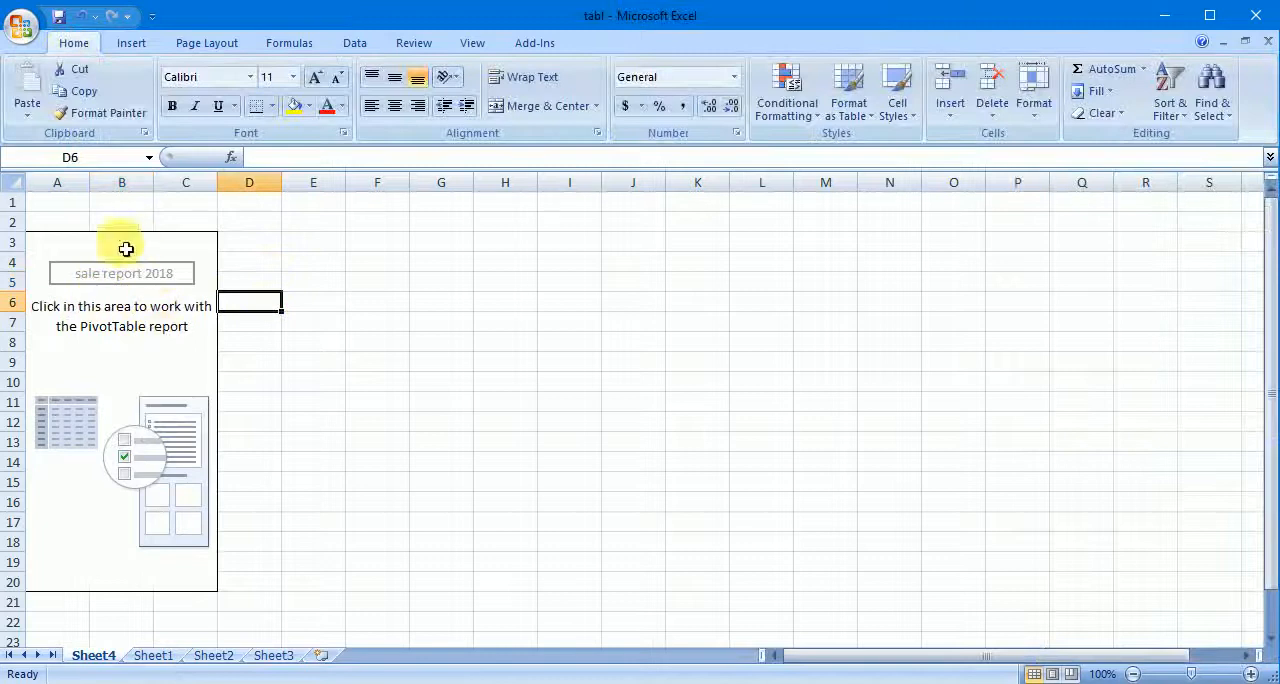
- Compare the available PivotTable tools and fields when a cell inside and a cell outside the empty report area is selected
click(151, 307)
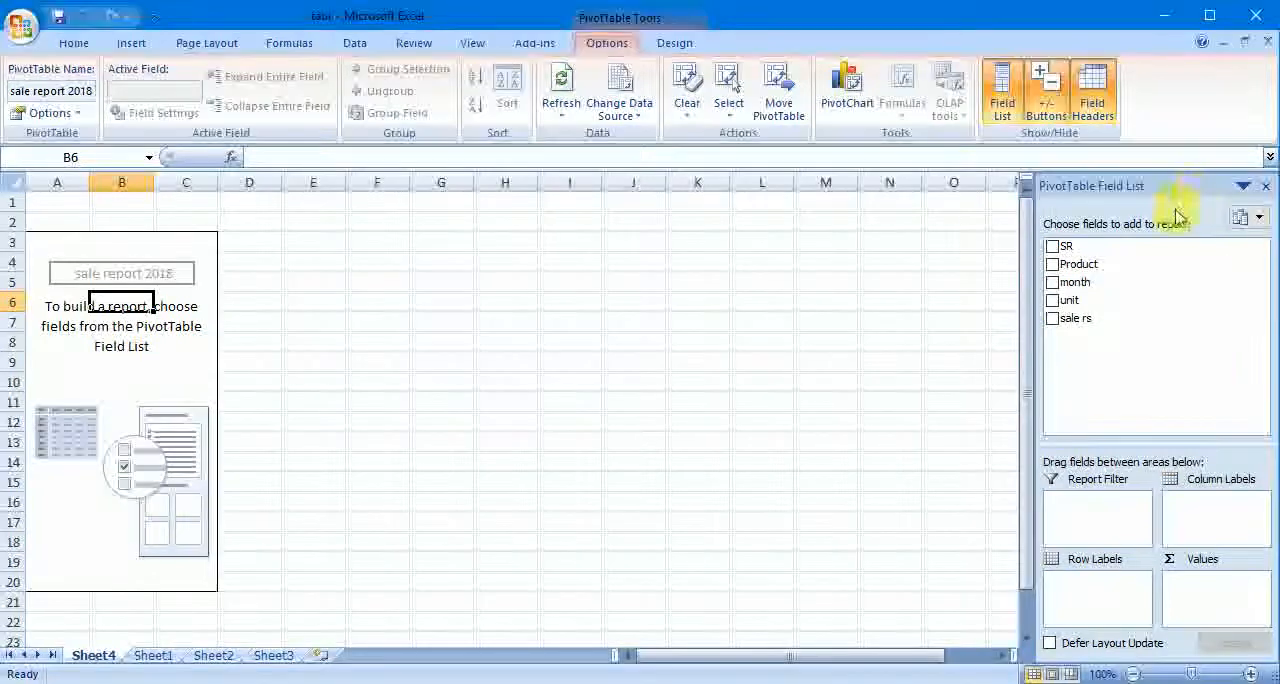
click(714, 339)
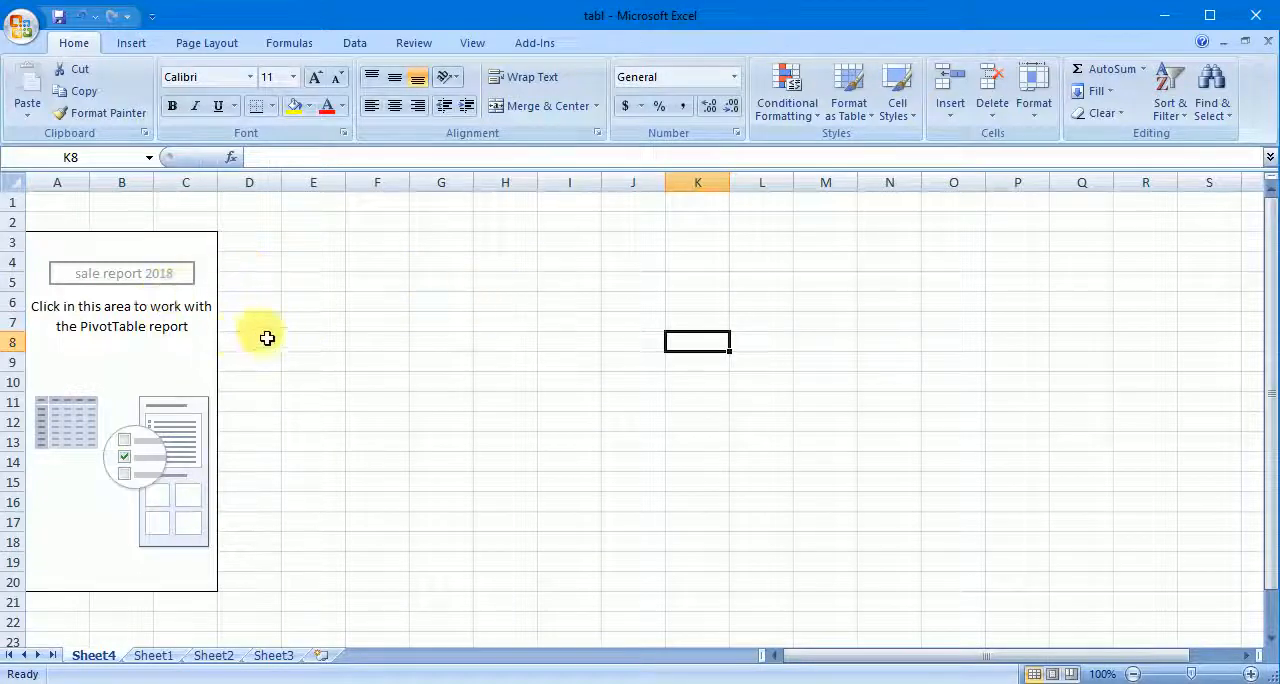
click(144, 353)
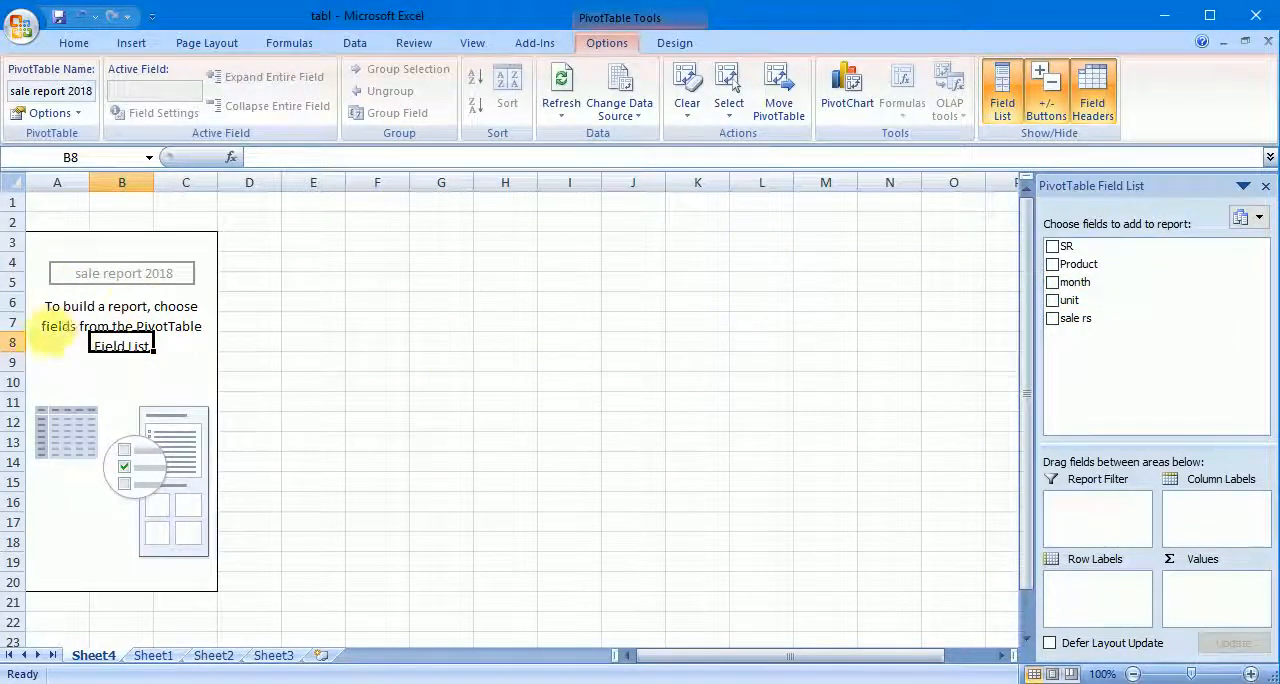
click(340, 306)
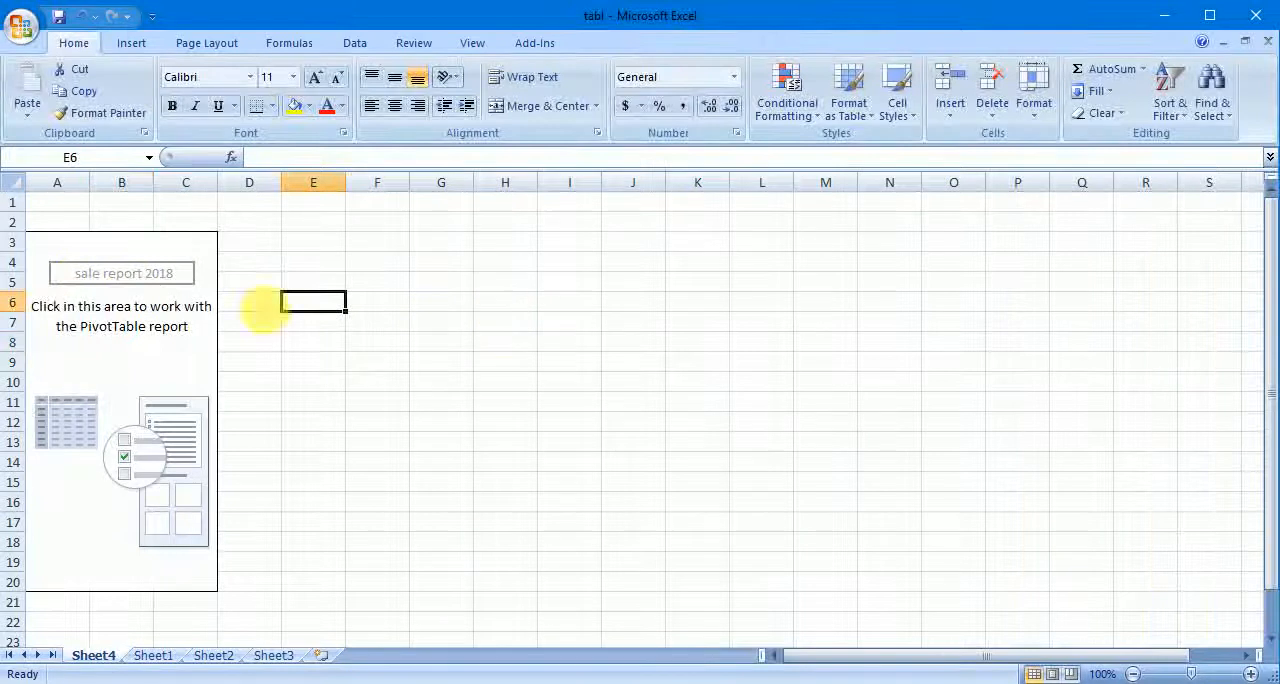
click(64, 306)
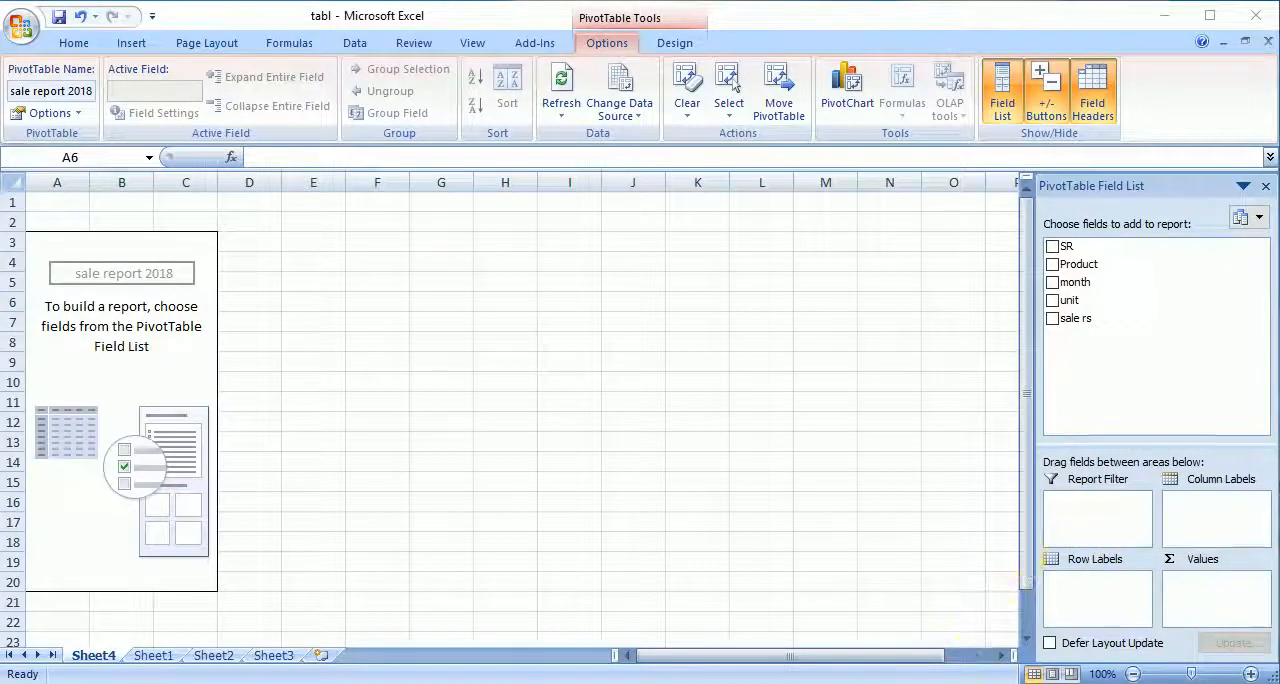
mouse_move(392, 668)
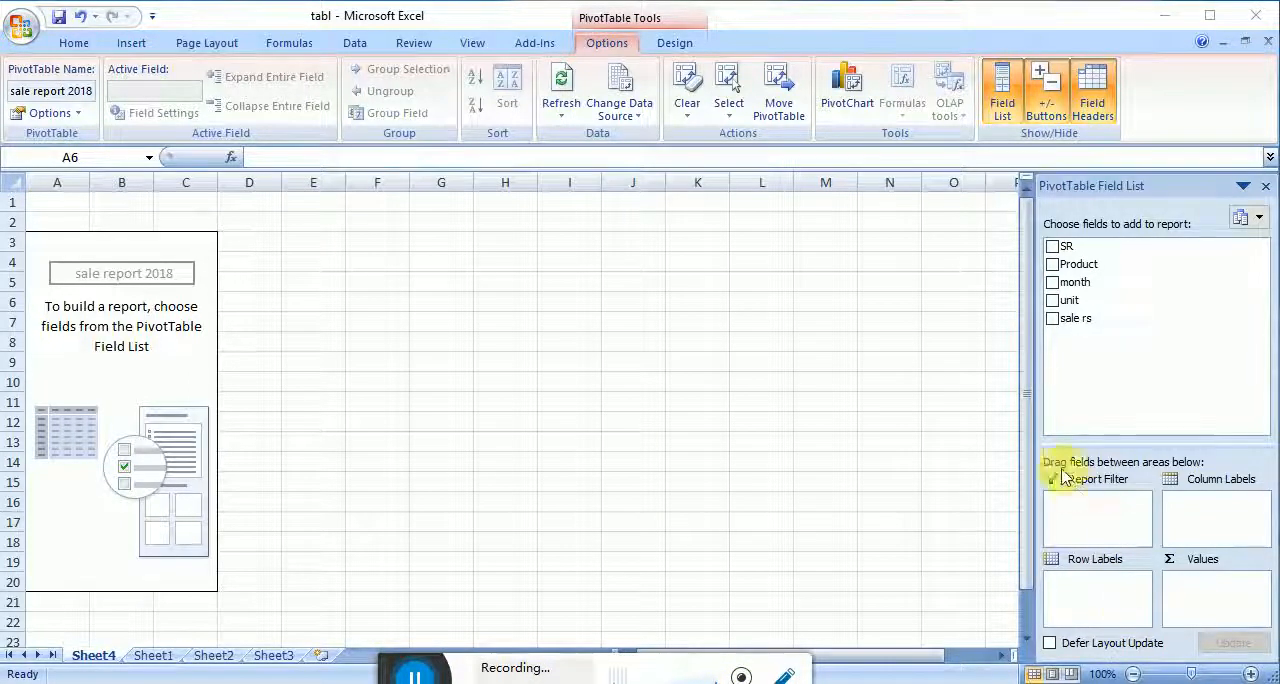
mouse_move(1020, 458)
mouse_down()
mouse_move(1086, 563)
mouse_move(1260, 674)
mouse_move(1277, 660)
mouse_move(1276, 634)
mouse_up()
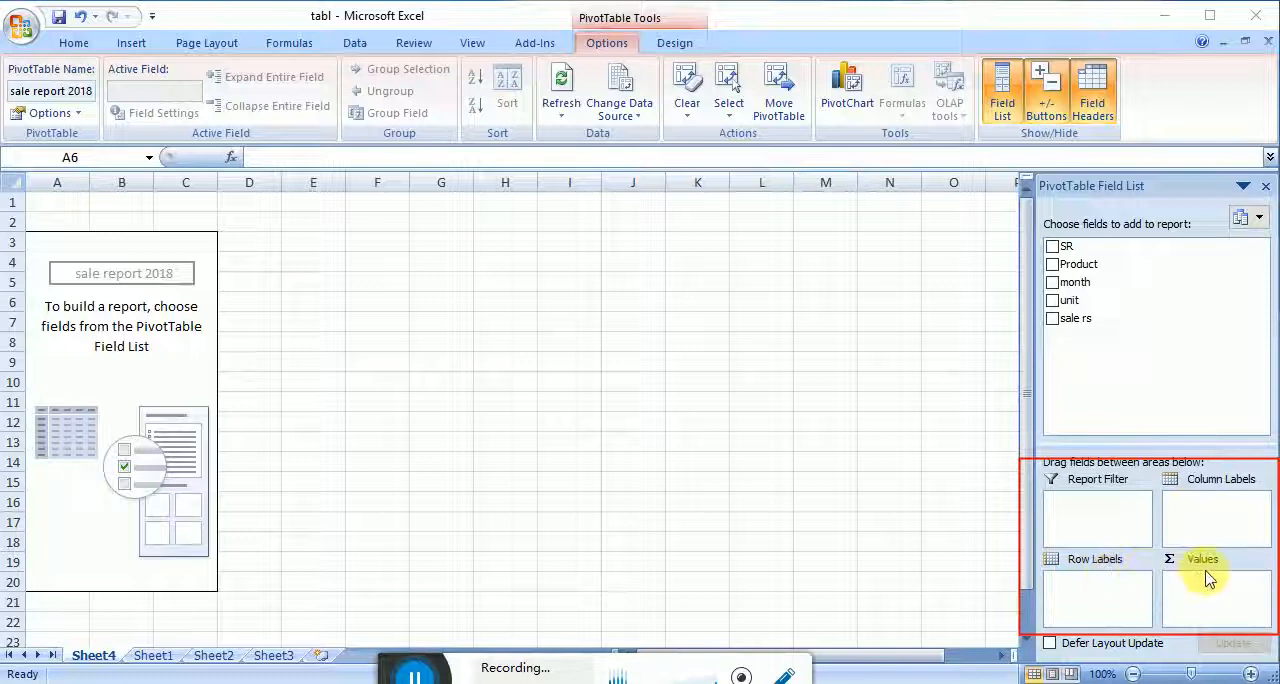
mouse_move(1008, 220)
mouse_down()
mouse_move(1071, 286)
mouse_move(1120, 370)
mouse_up()
key(Escape)
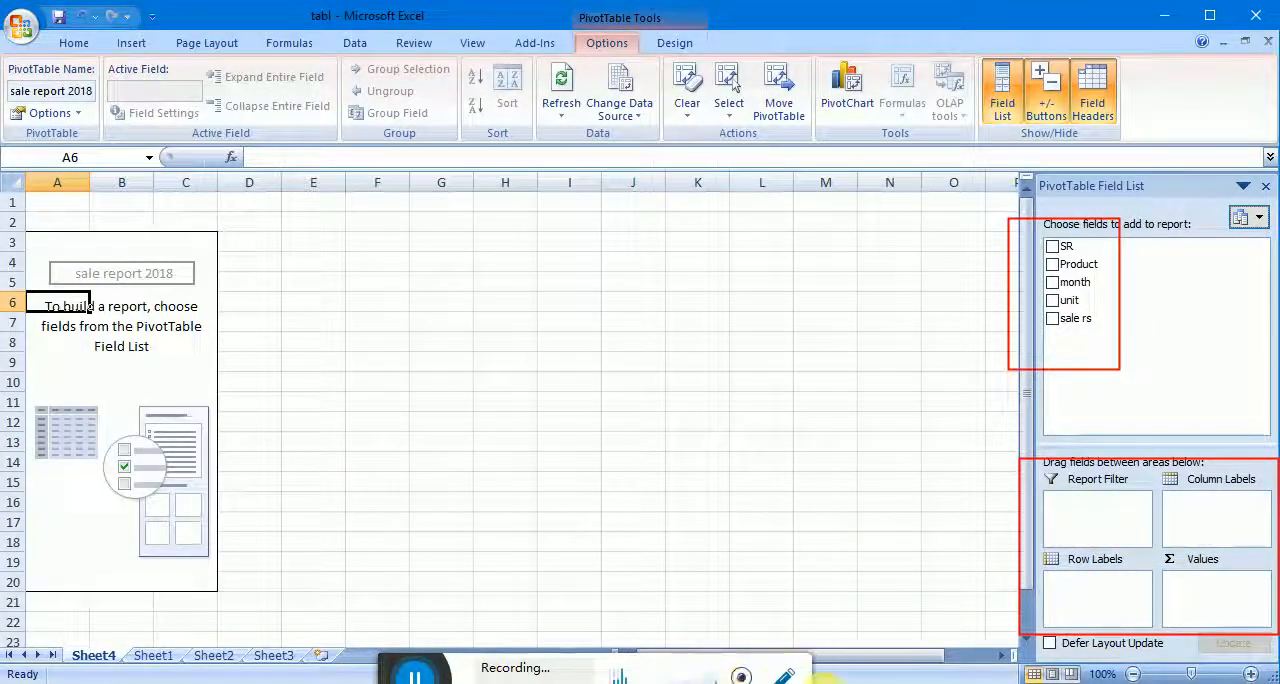
click(785, 677)
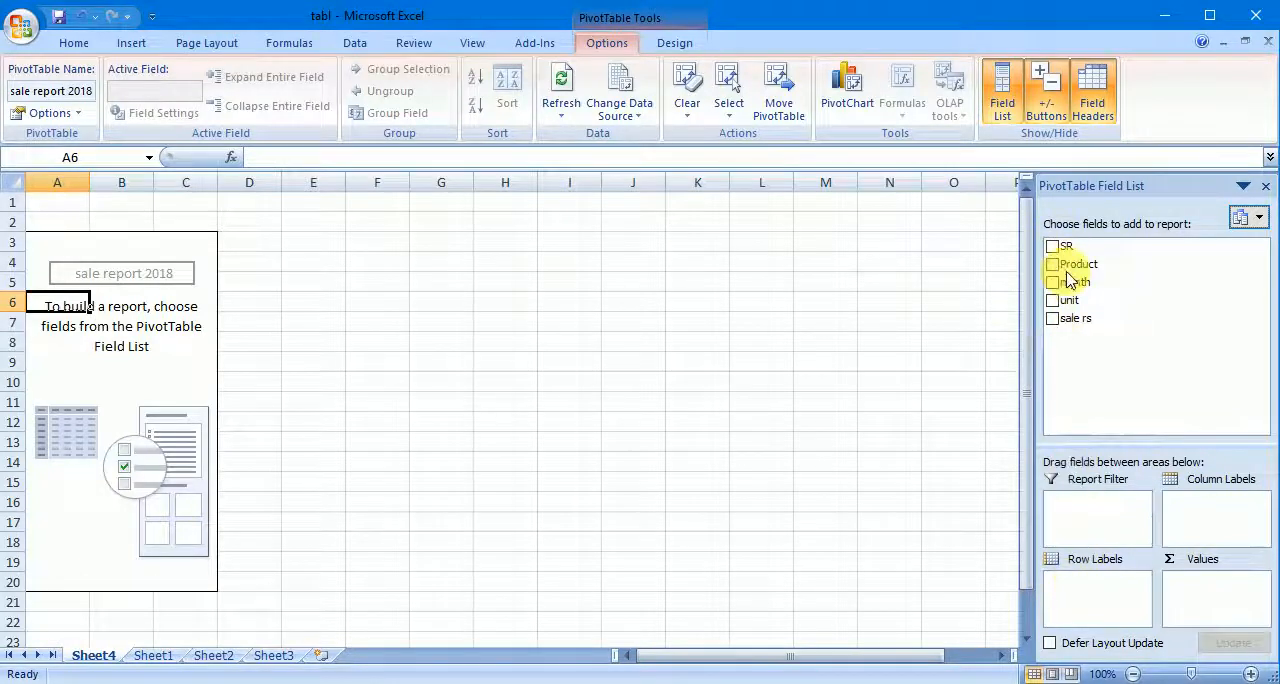
- Add the Product field to the PivotTable's row labels, with the month field nested below it
click(895, 342)
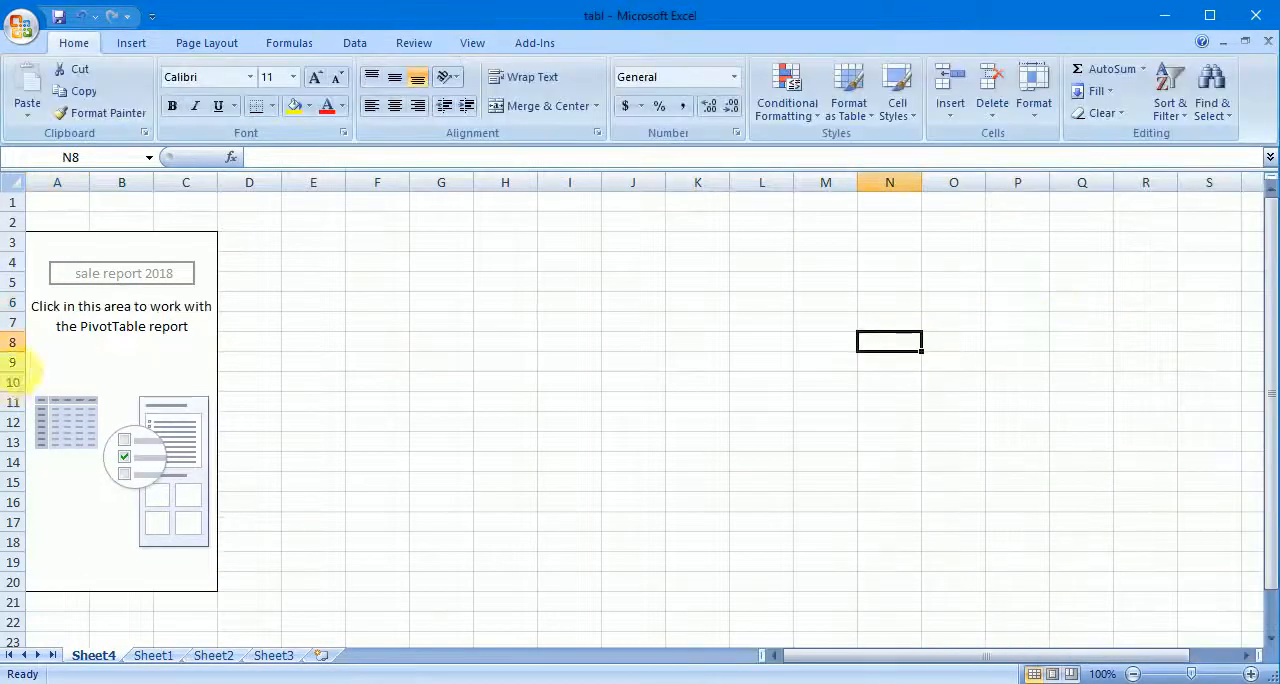
click(135, 364)
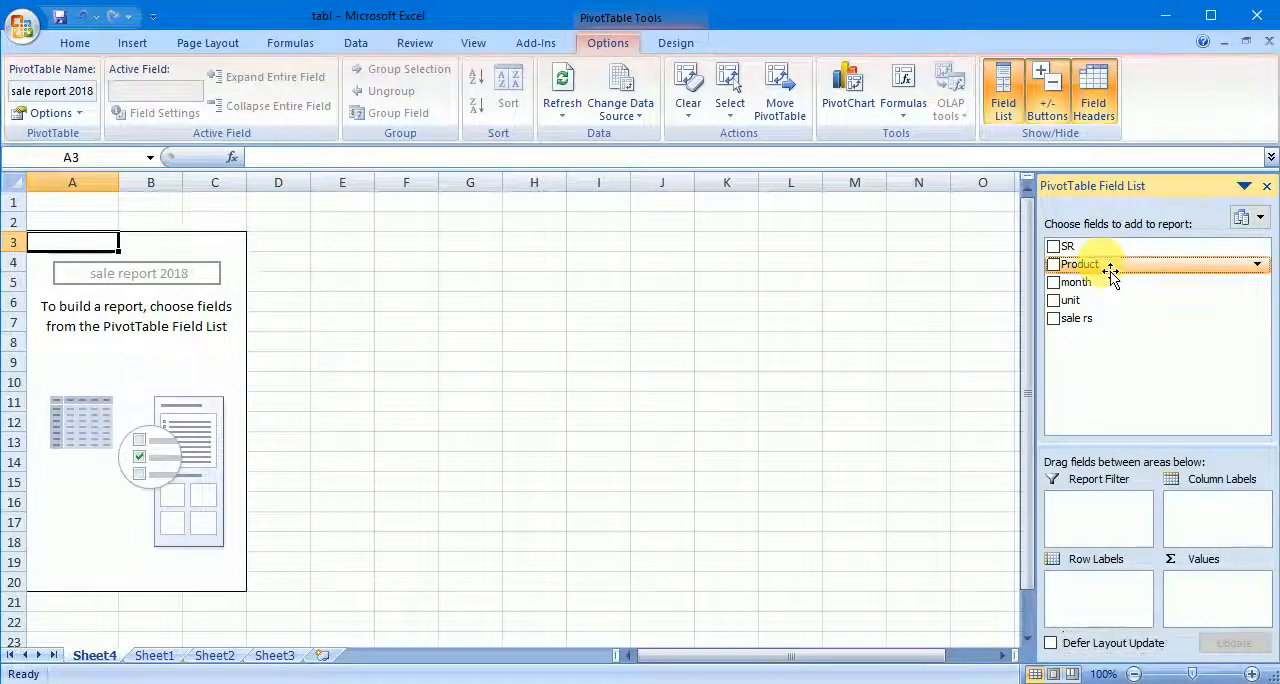
drag(1110, 272, 1107, 586)
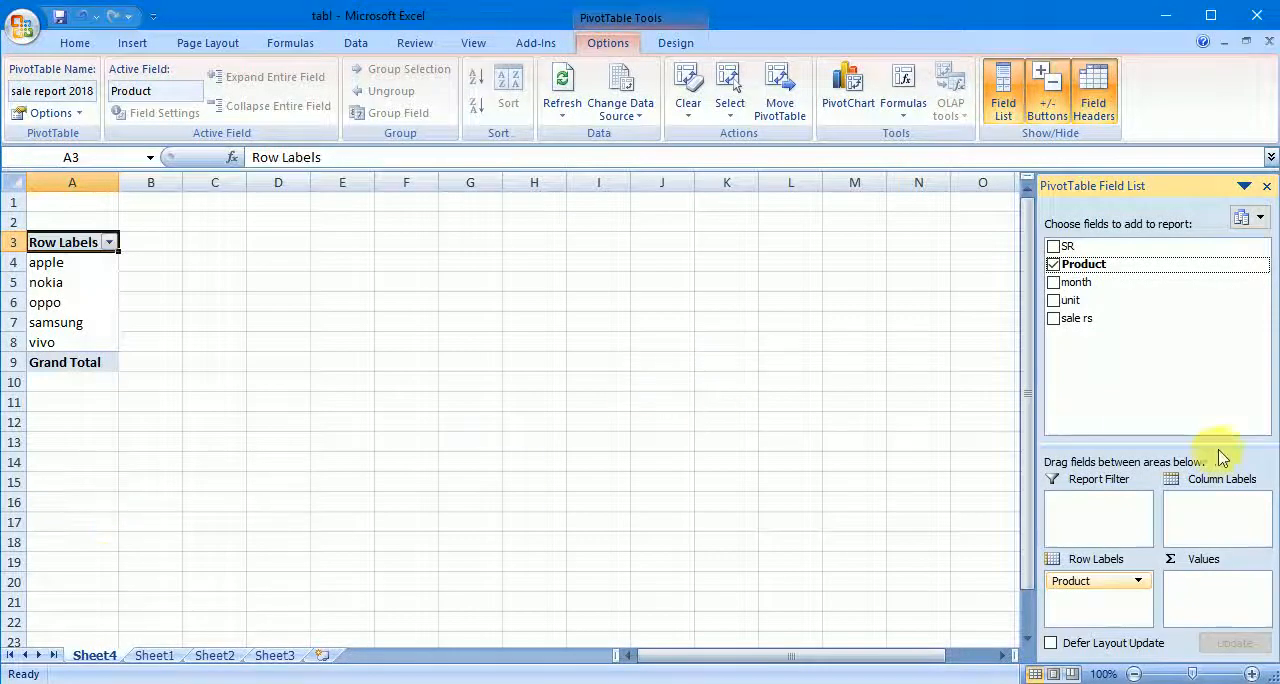
drag(1075, 282, 1114, 604)
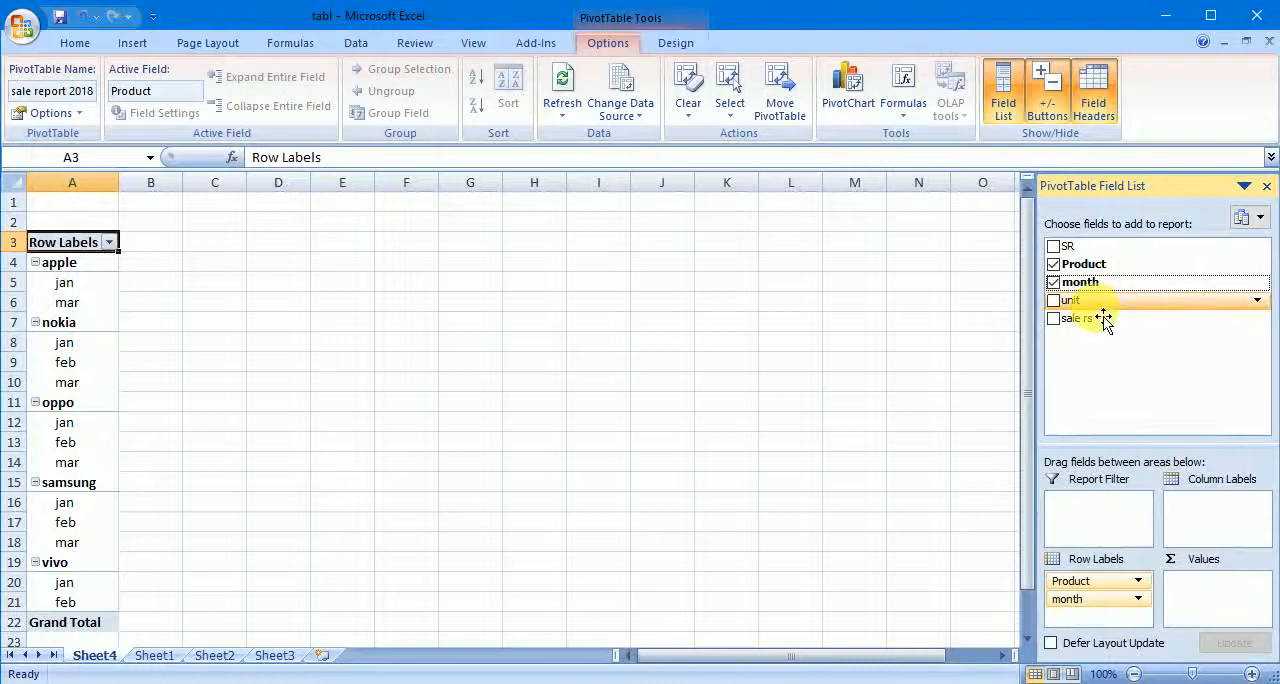
- Add the unit and sale rs fields to the PivotTable as summed values
drag(1103, 306, 1224, 591)
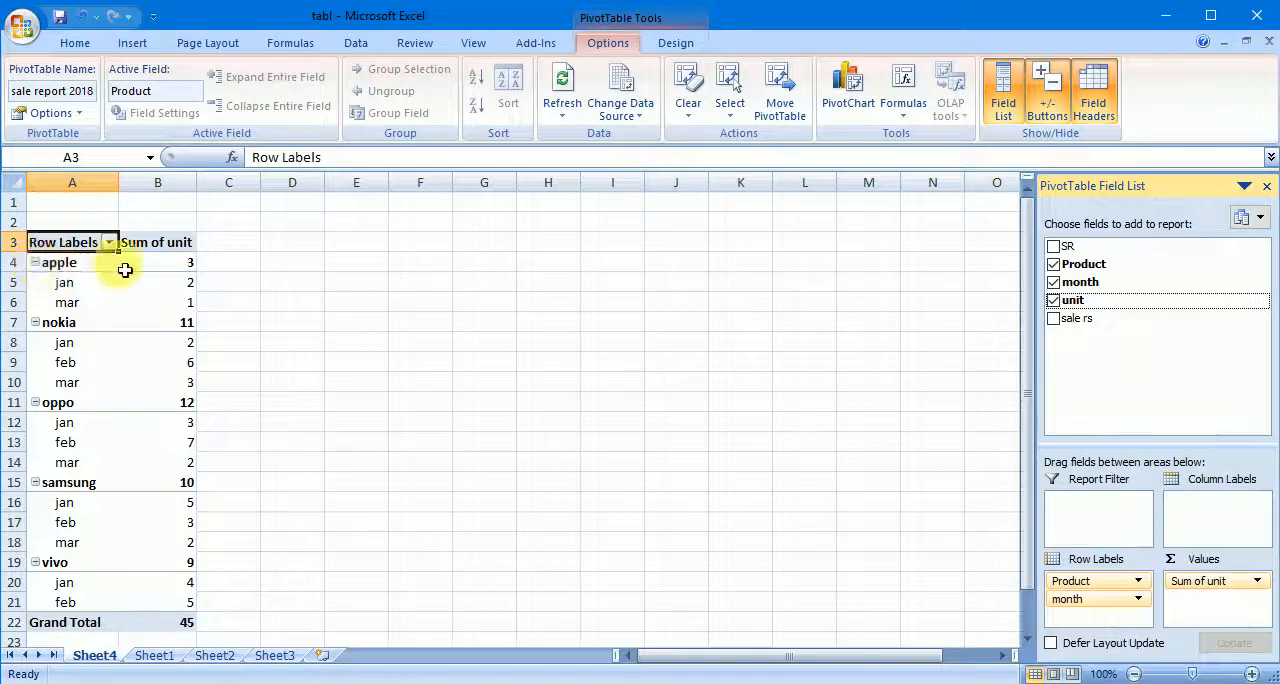
mouse_move(169, 270)
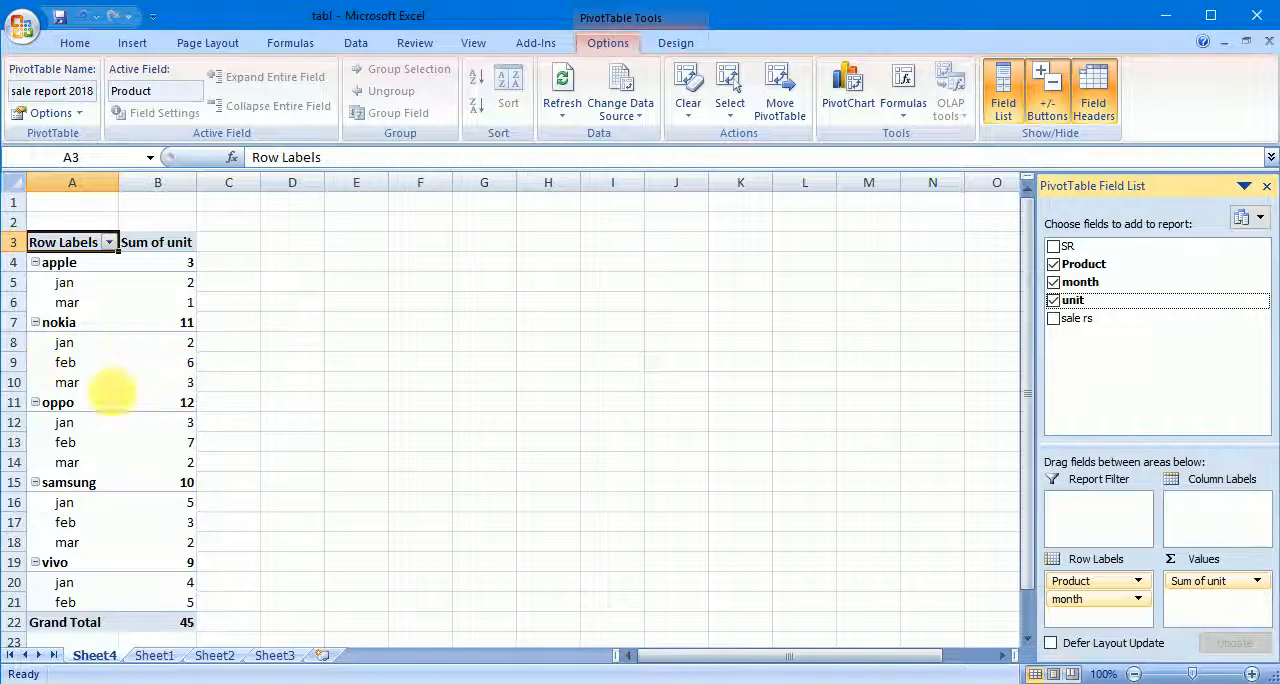
mouse_move(194, 414)
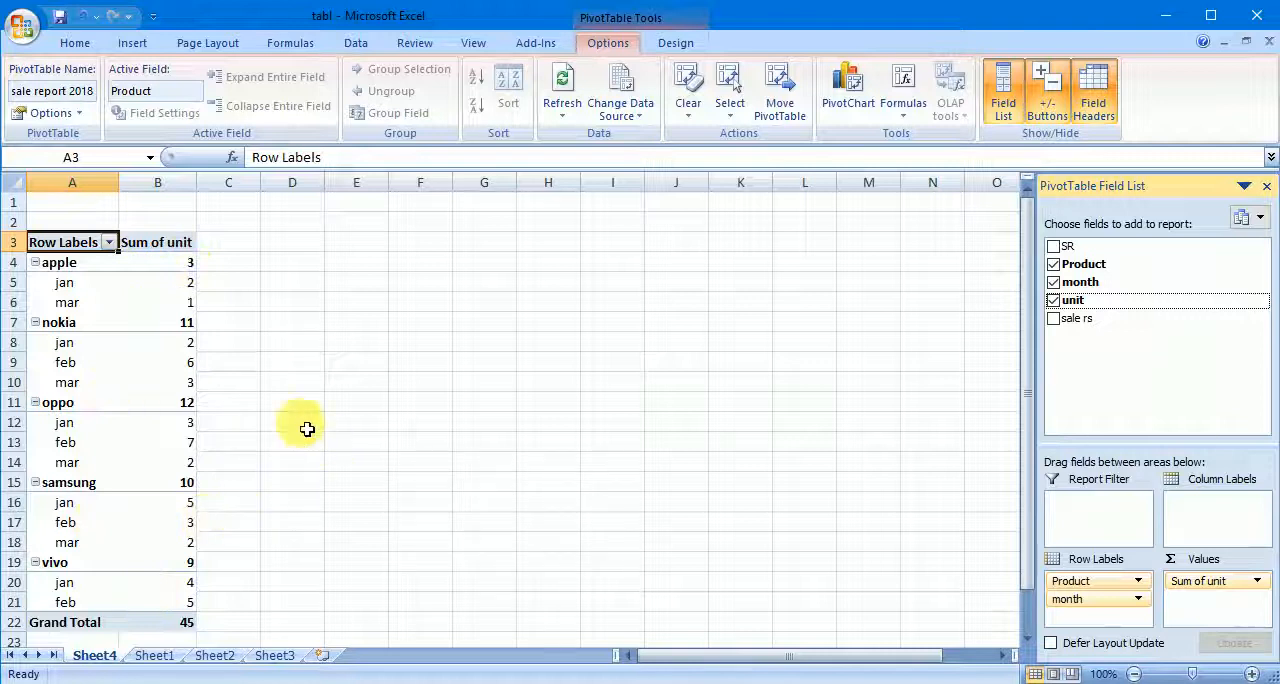
drag(1080, 337, 1220, 615)
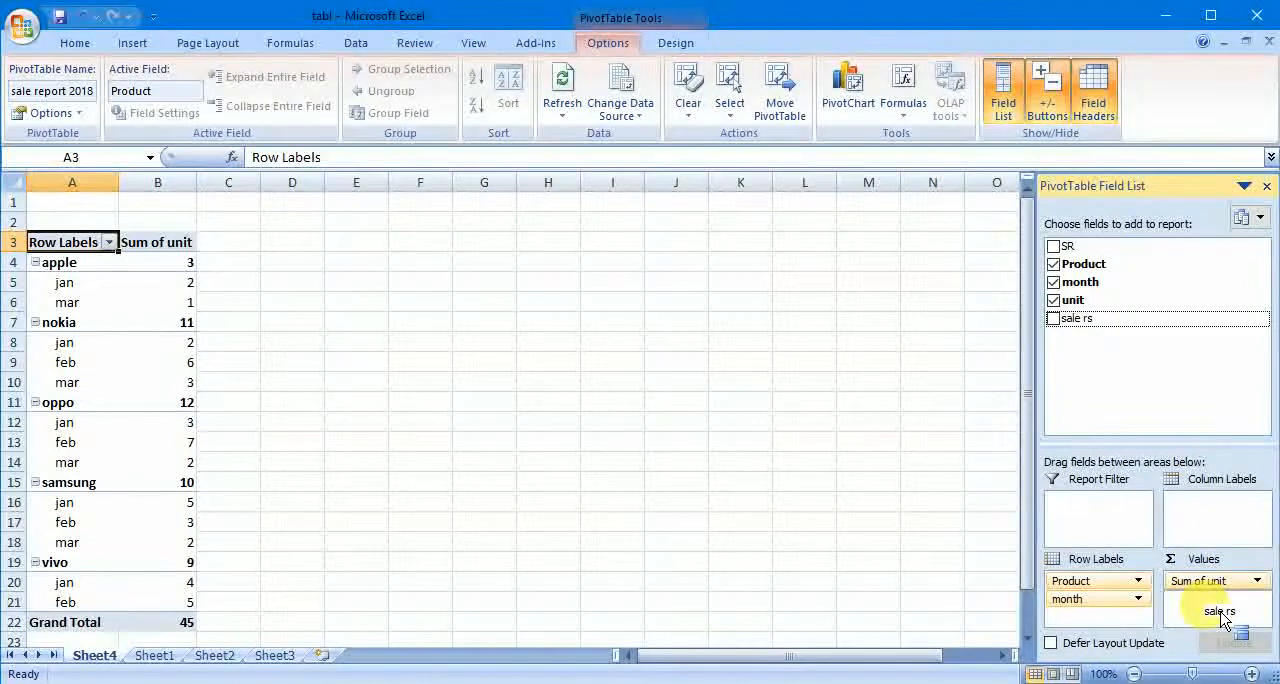
drag(1222, 618, 1224, 614)
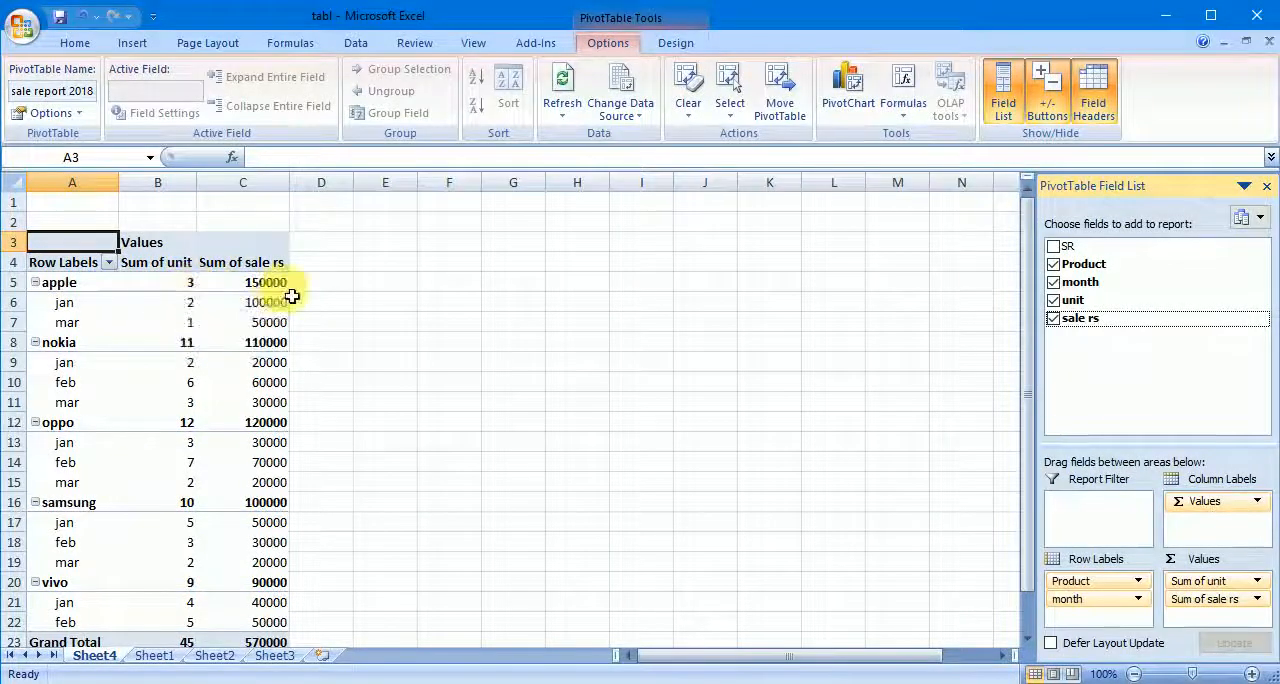
- Examine the unit and sale rs sums per product and month in the PivotTable, down to the Grand Total row
mouse_move(263, 296)
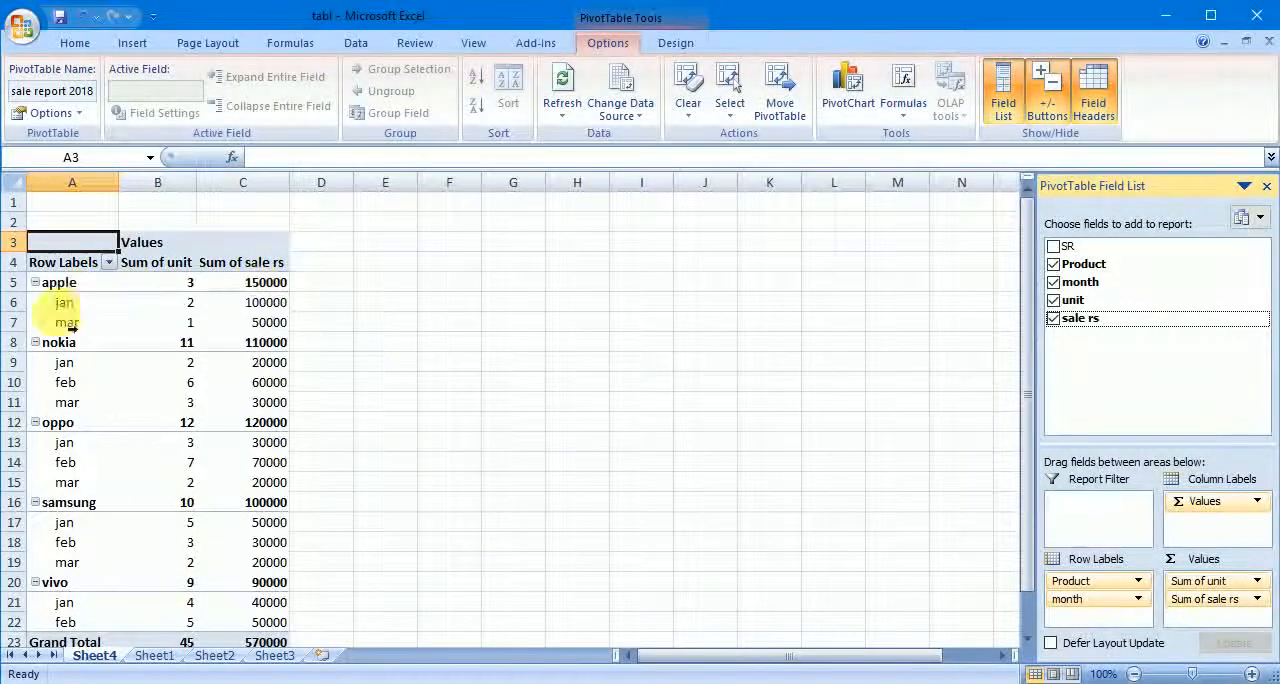
mouse_move(201, 314)
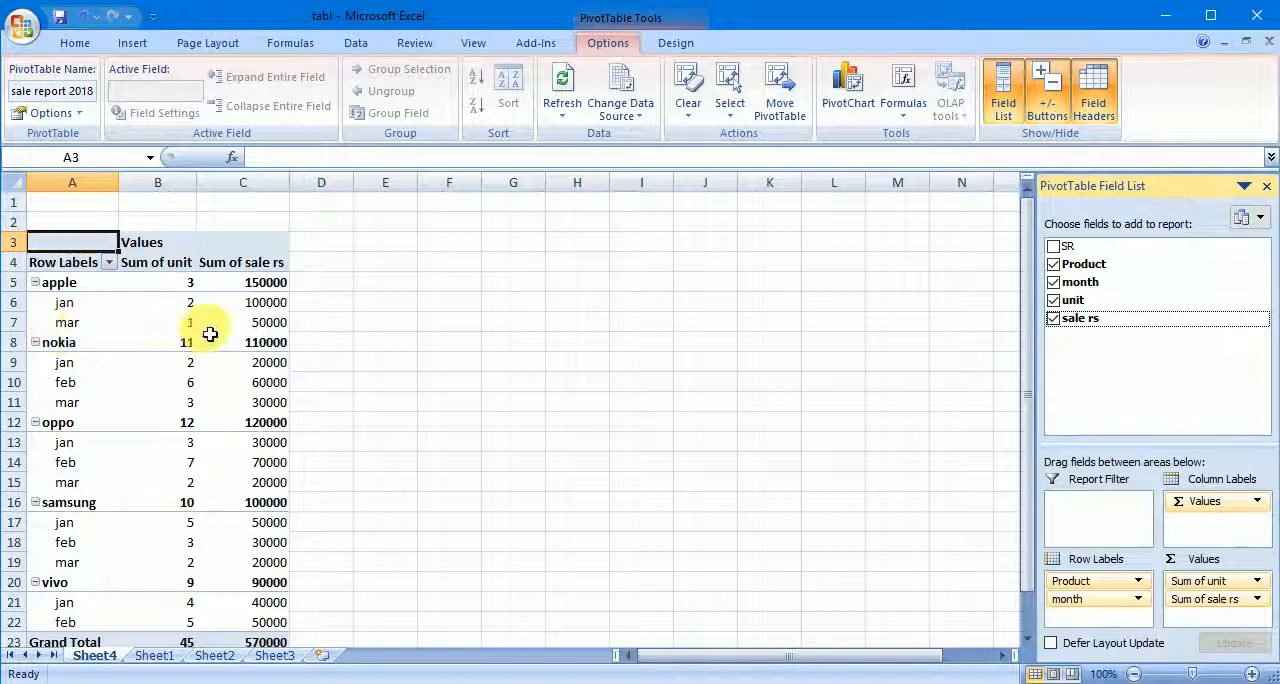
mouse_move(268, 330)
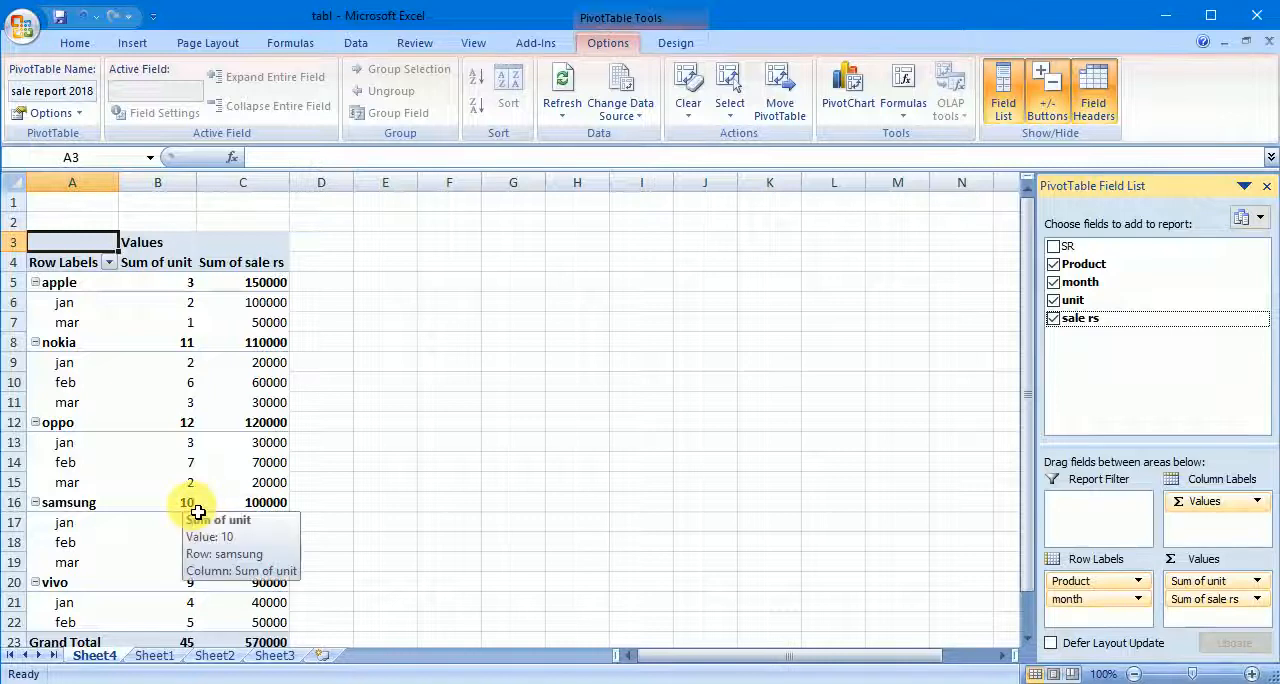
mouse_move(240, 515)
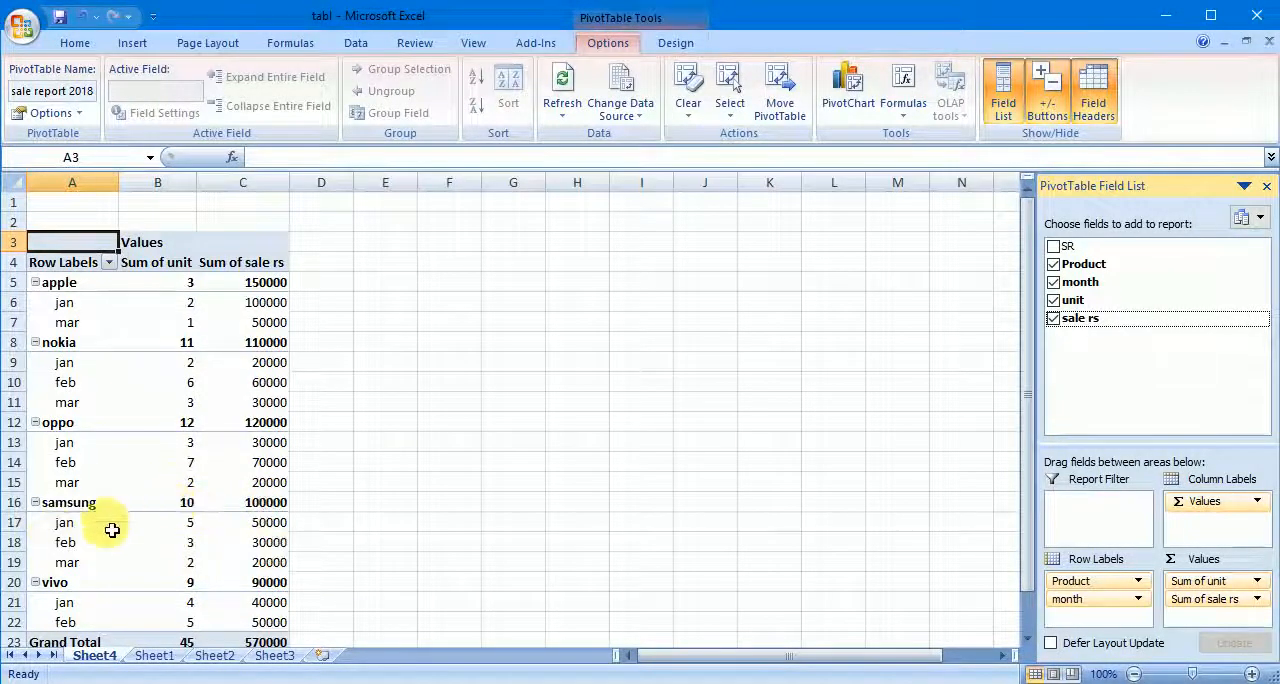
mouse_move(203, 534)
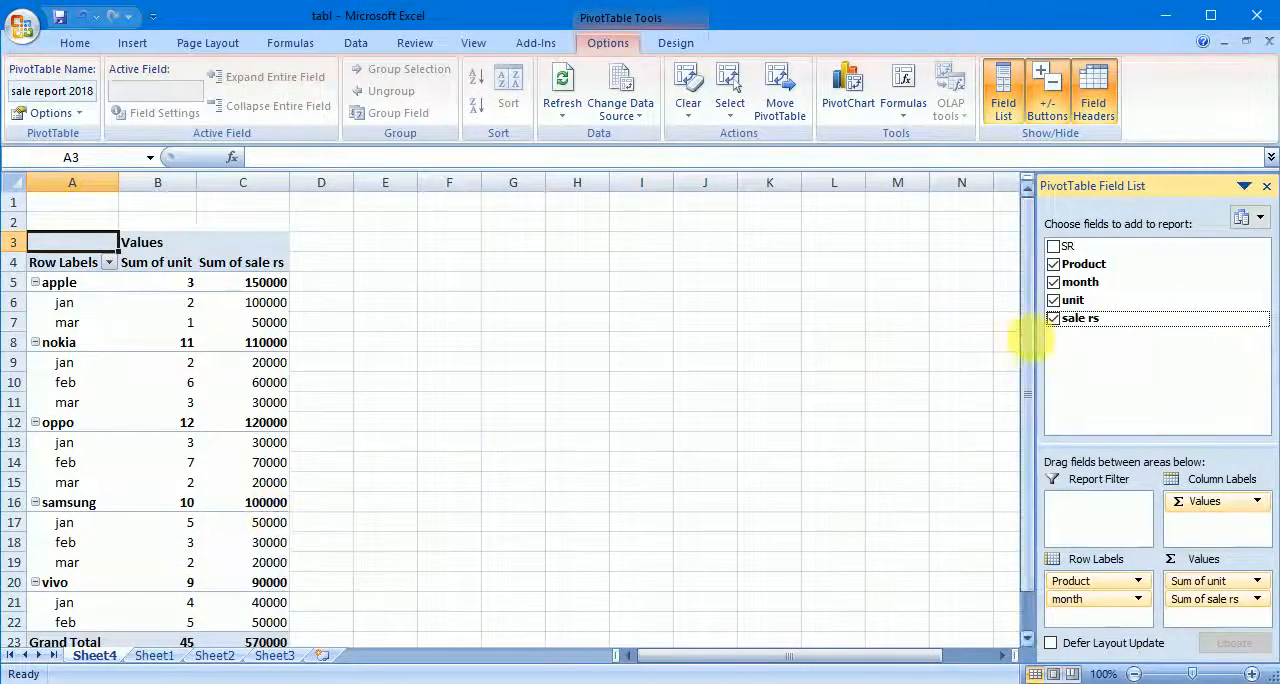
drag(1027, 339, 1026, 370)
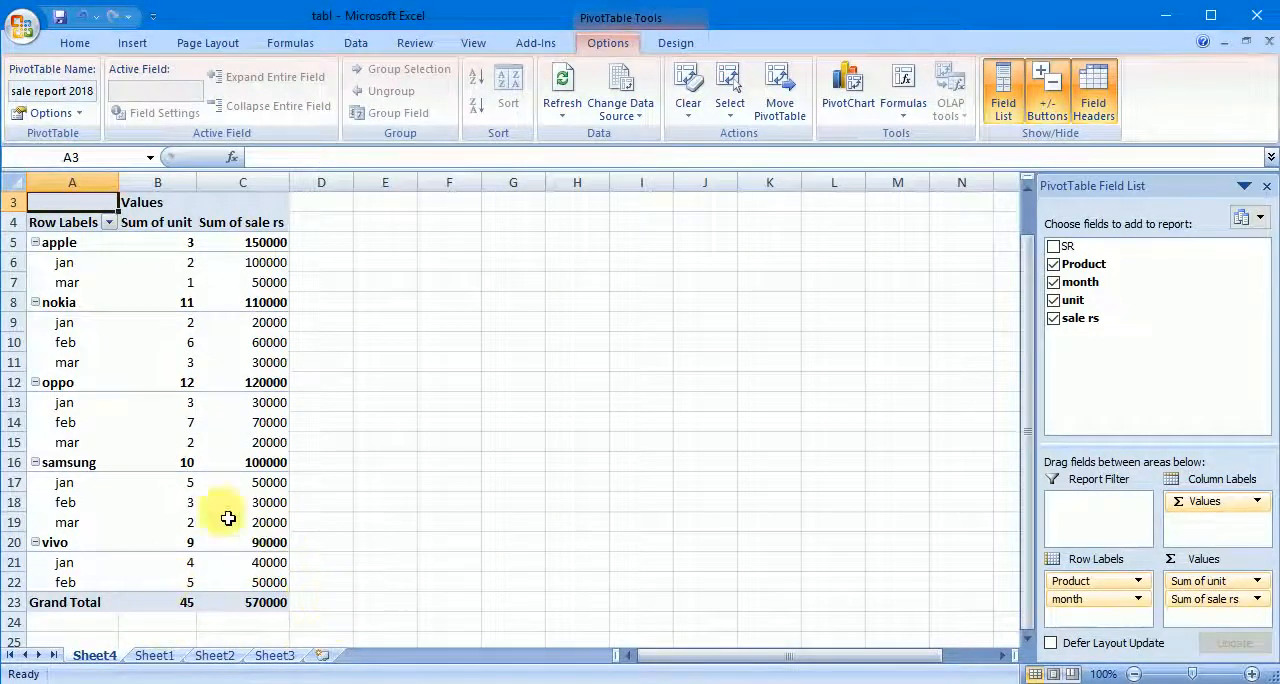
mouse_move(228, 550)
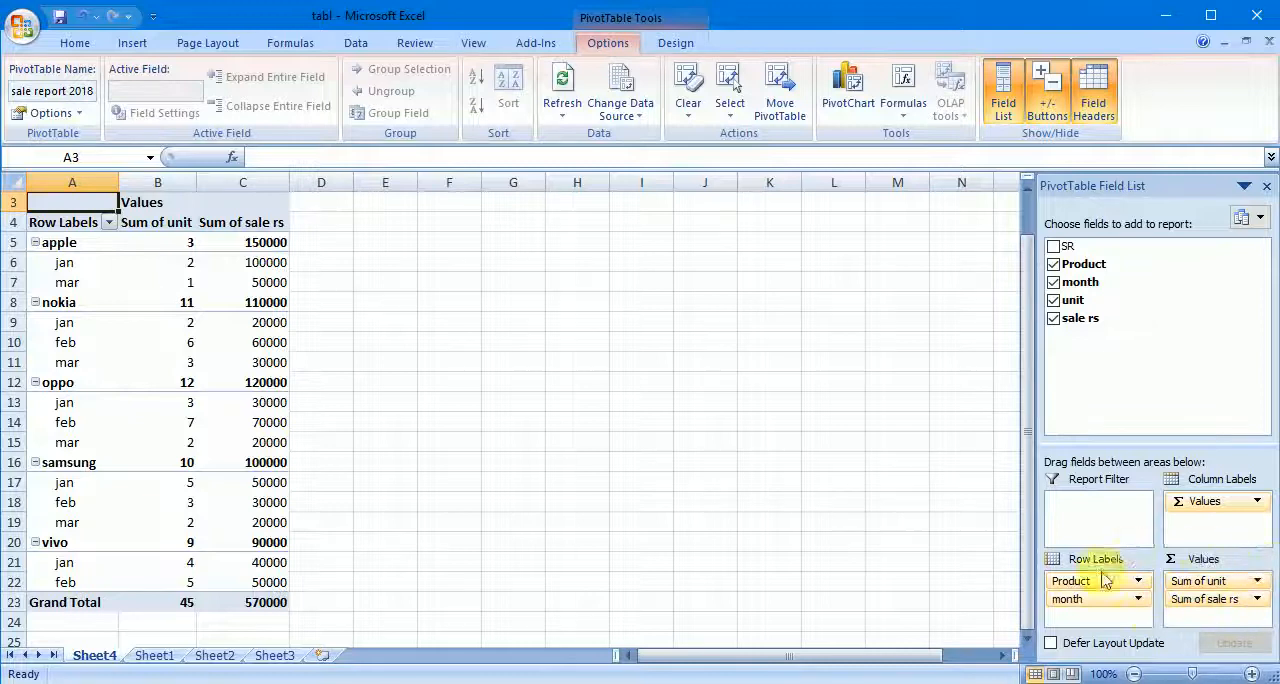
- Remove the sale rs and unit sums and the month row field from the PivotTable, keeping only Product as row labels
click(1258, 599)
click(1222, 546)
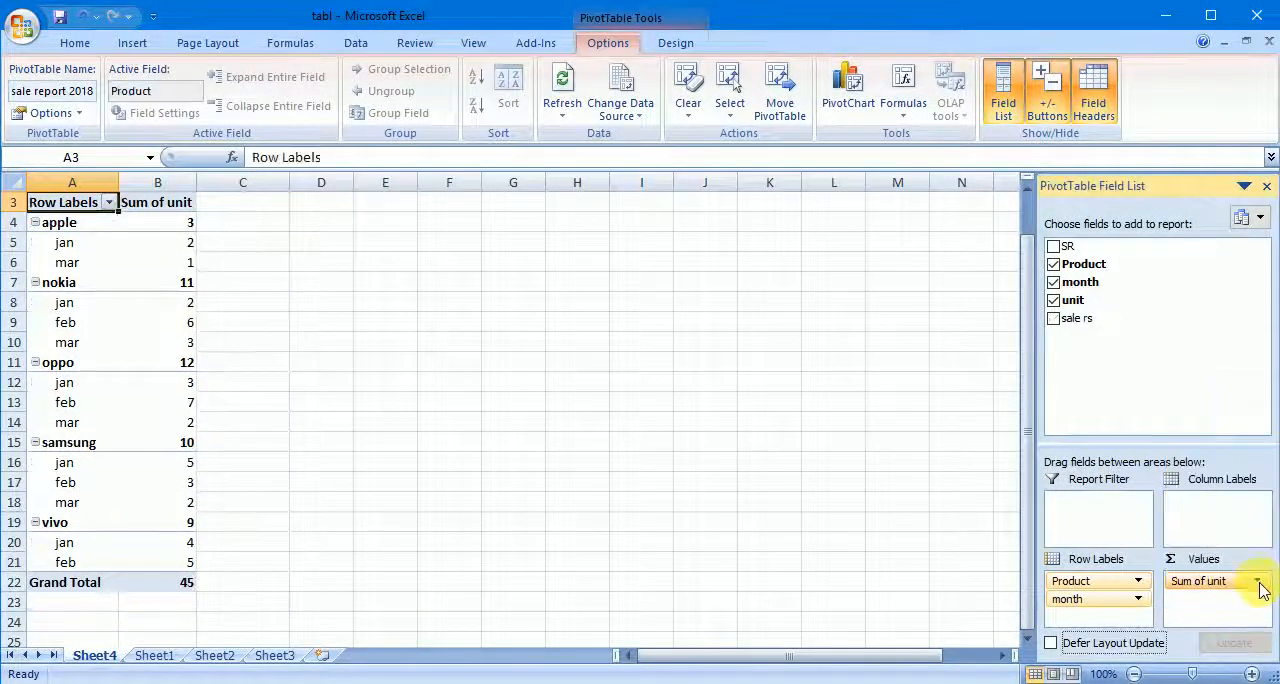
click(1258, 582)
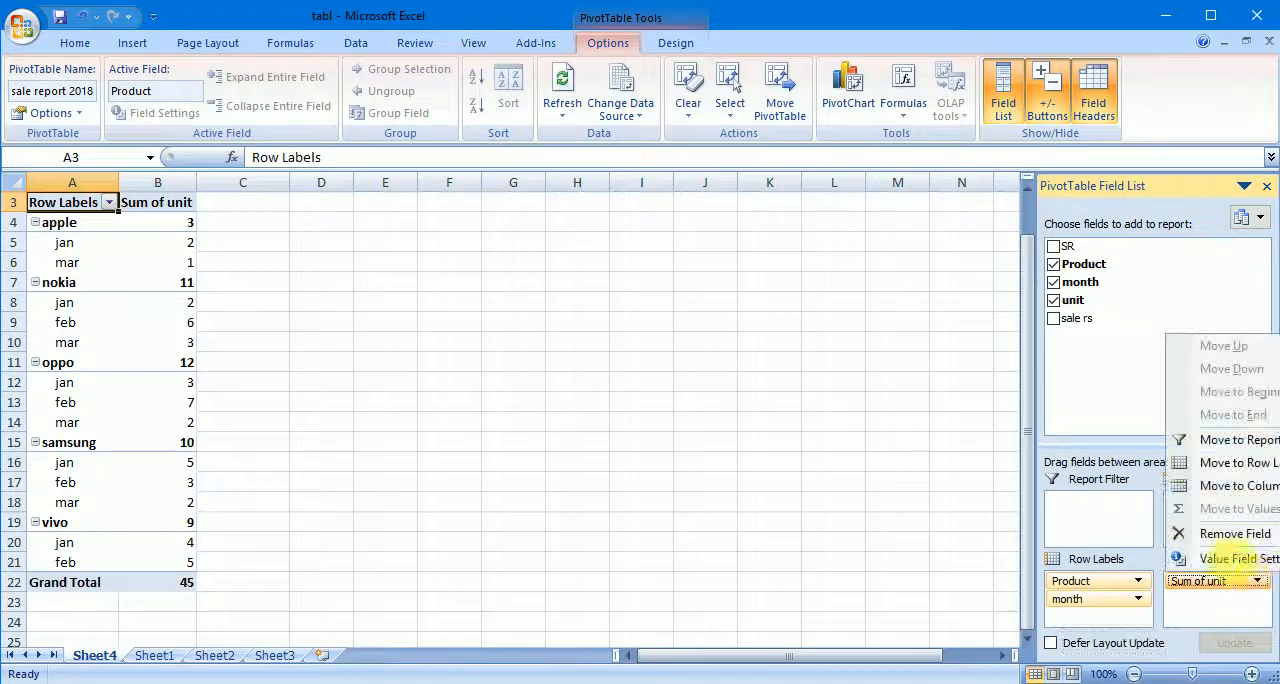
click(1232, 536)
click(1138, 598)
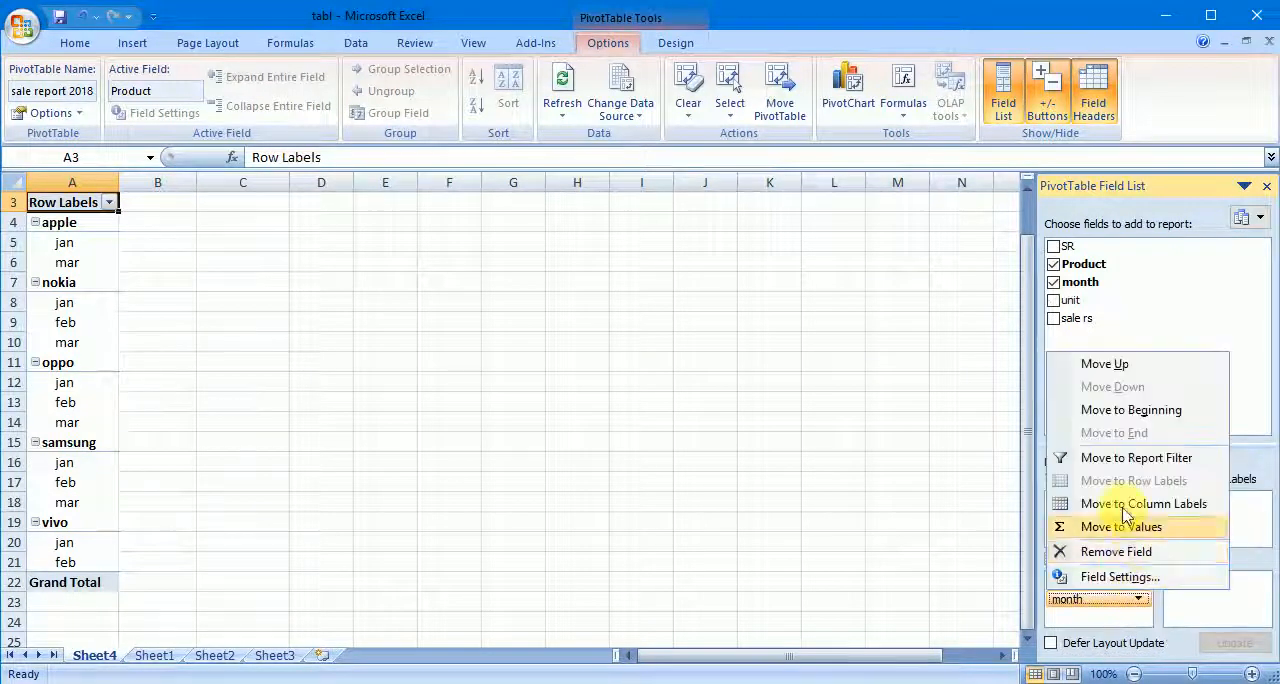
click(1116, 553)
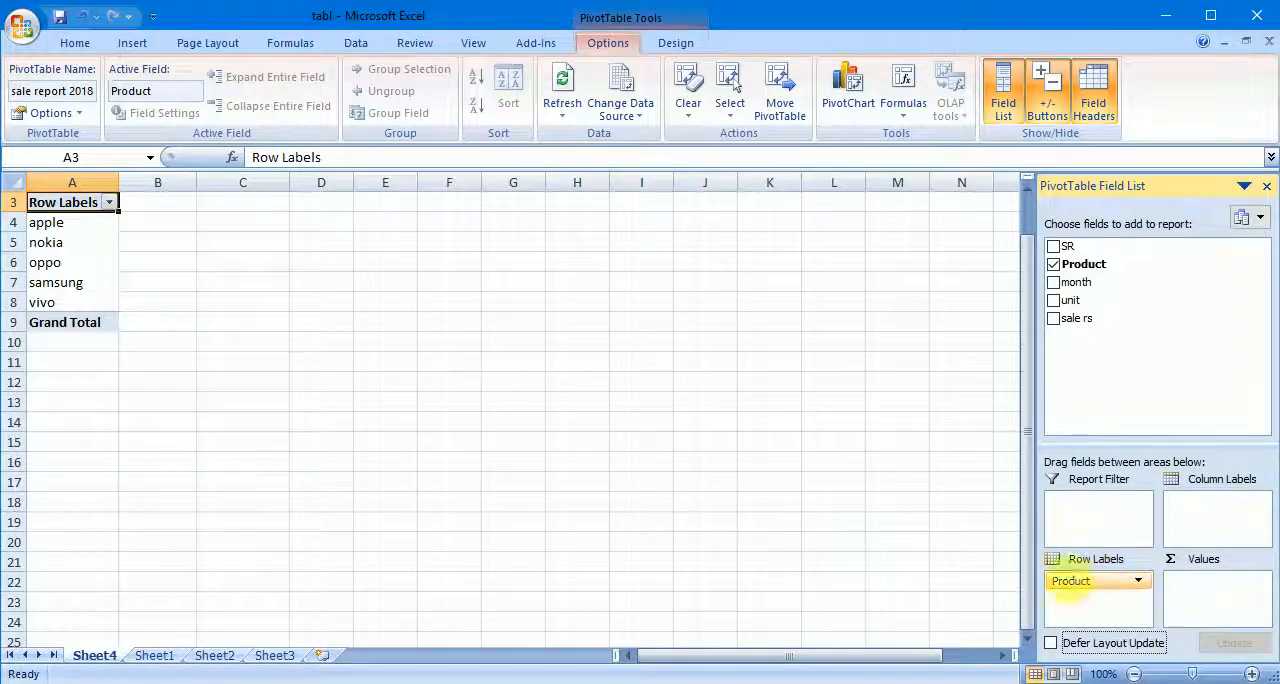
- Place the month field in the PivotTable's column labels and add the unit field as summed values
drag(1075, 283, 1212, 512)
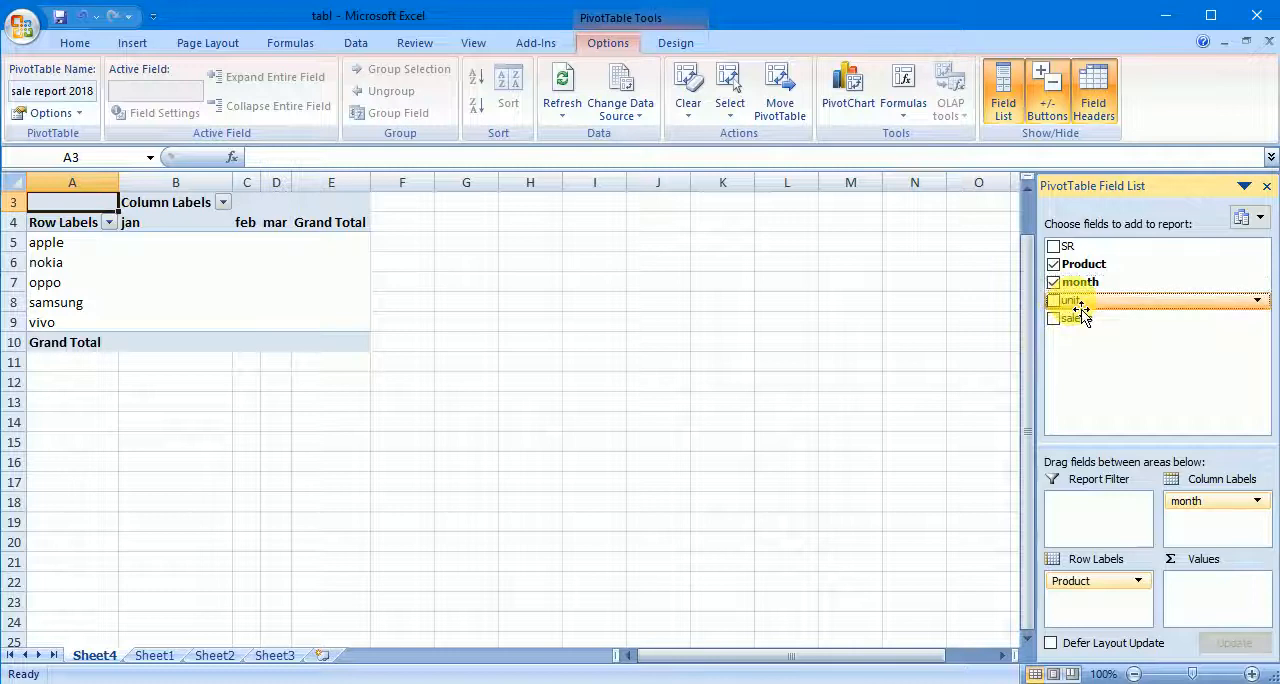
drag(1081, 309, 1212, 600)
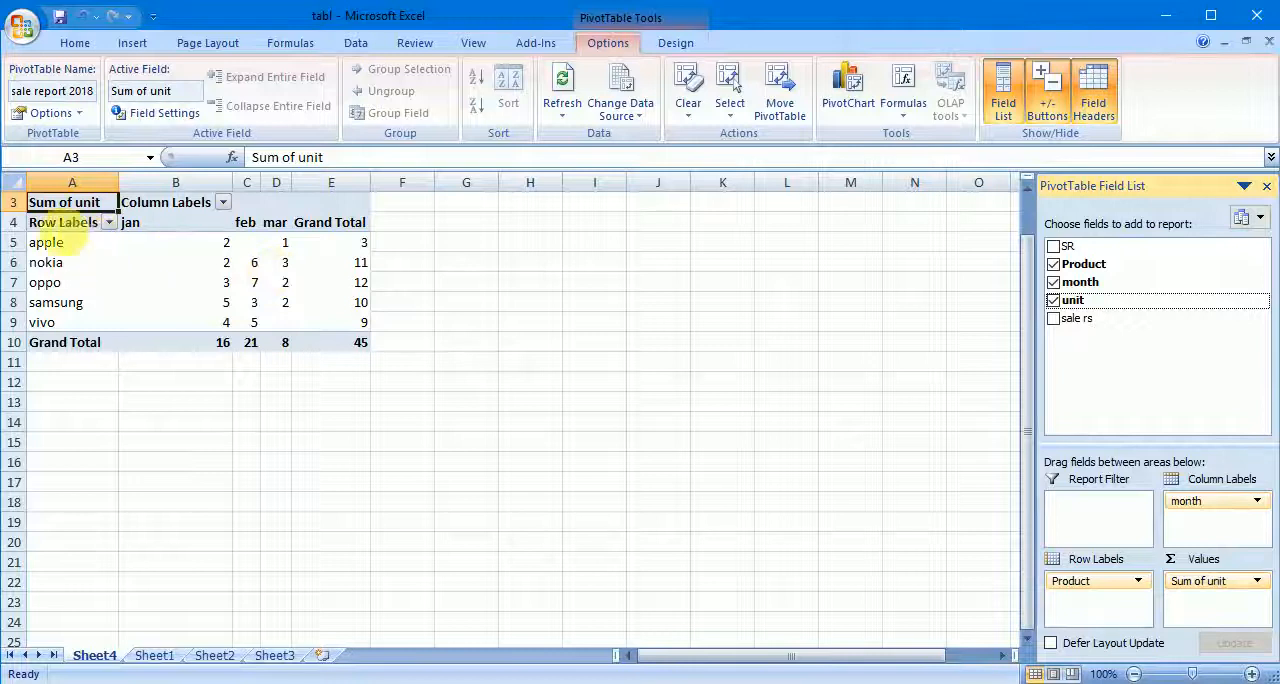
- Examine the unit sums of each product in the jan, feb and mar columns, down to the Grand Total row
click(135, 222)
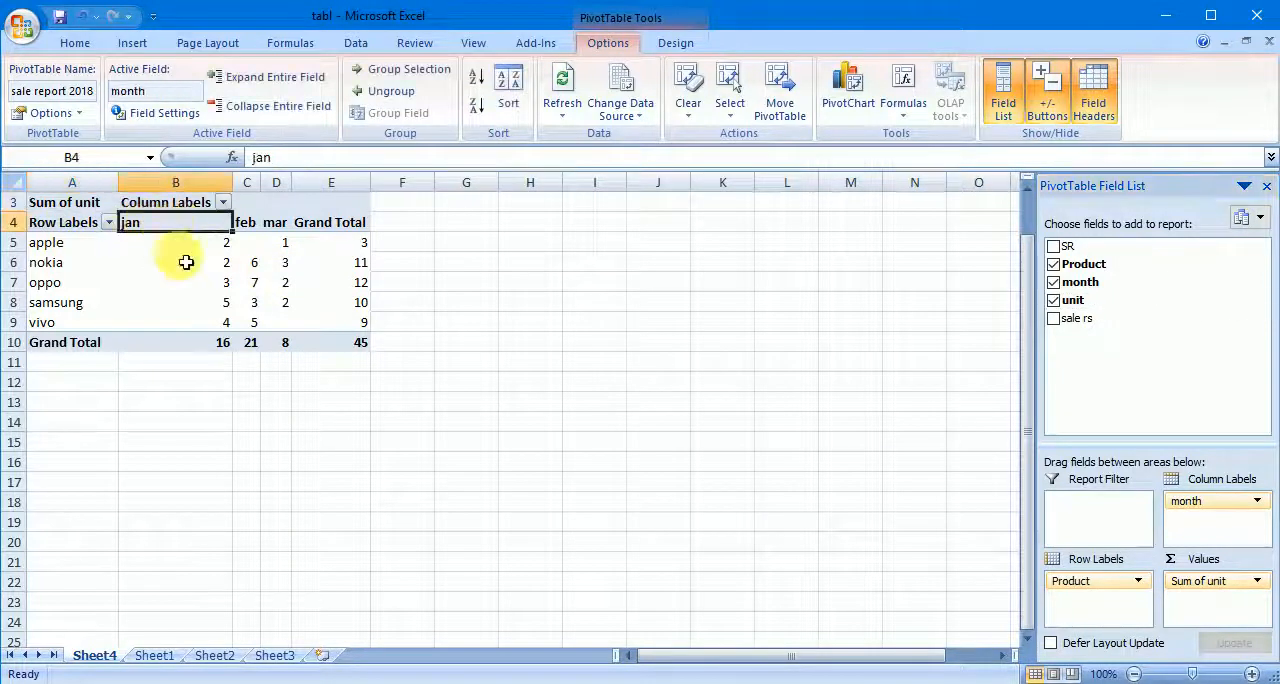
click(216, 246)
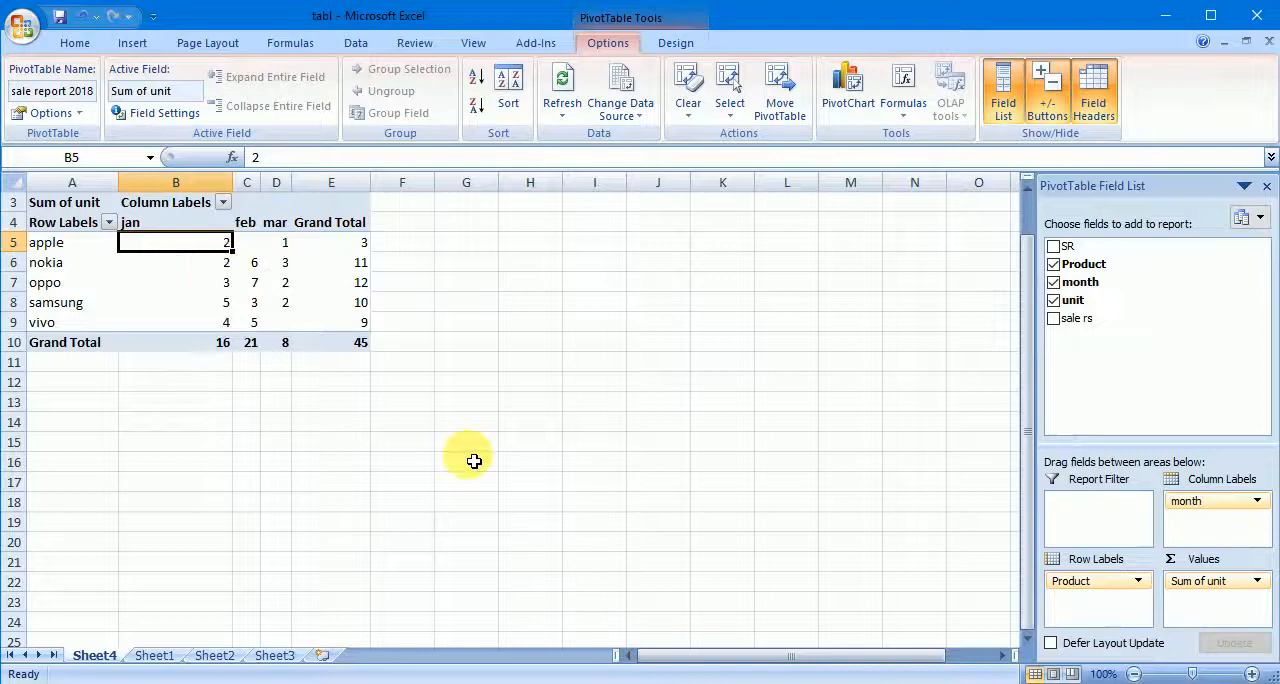
key(Down)
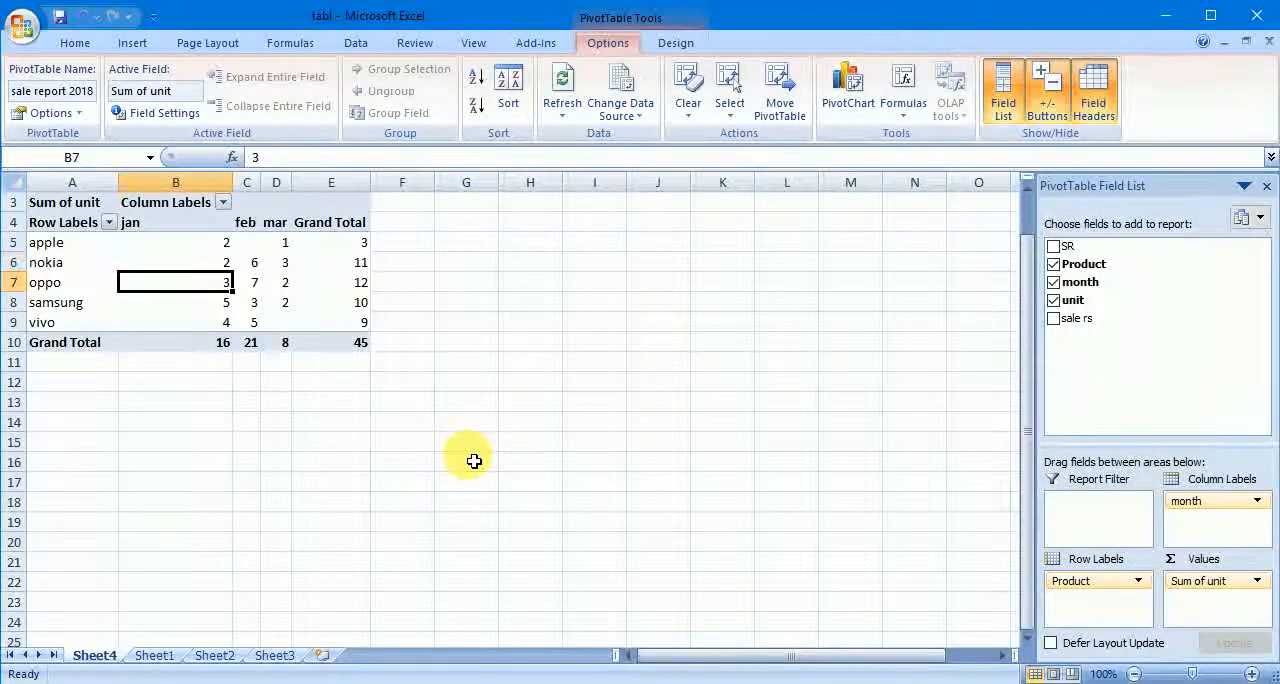
key(Down)
key(Down)
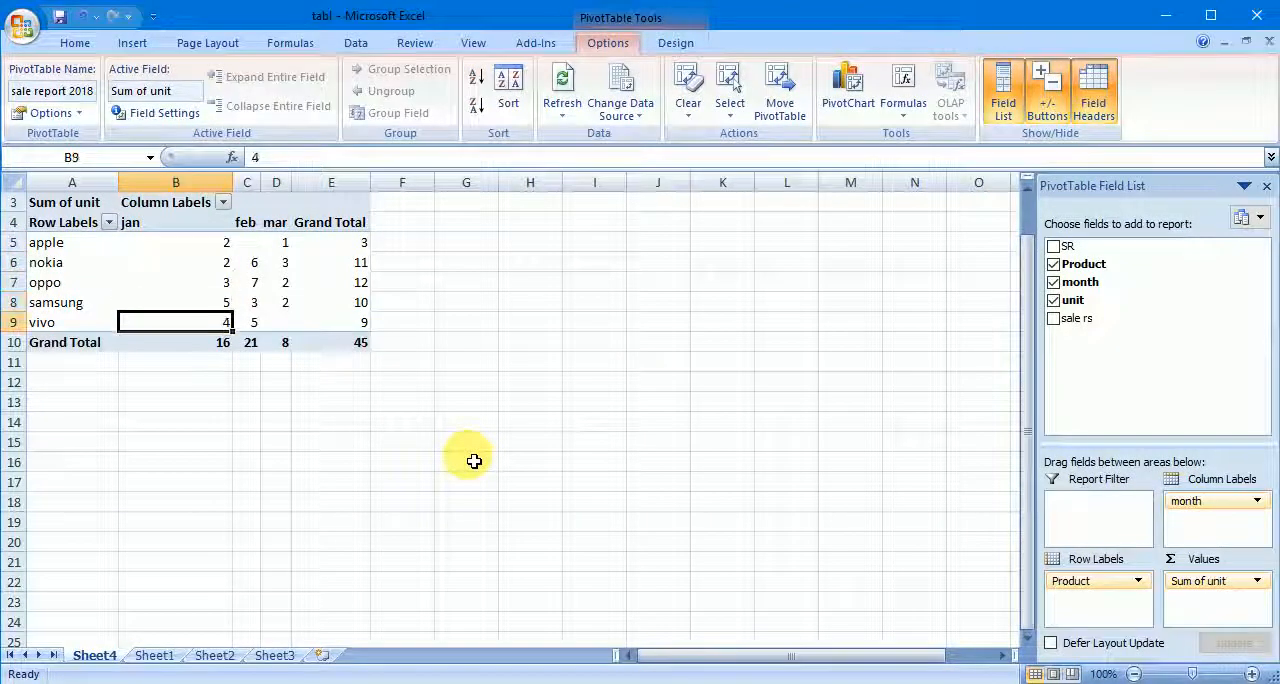
key(Down)
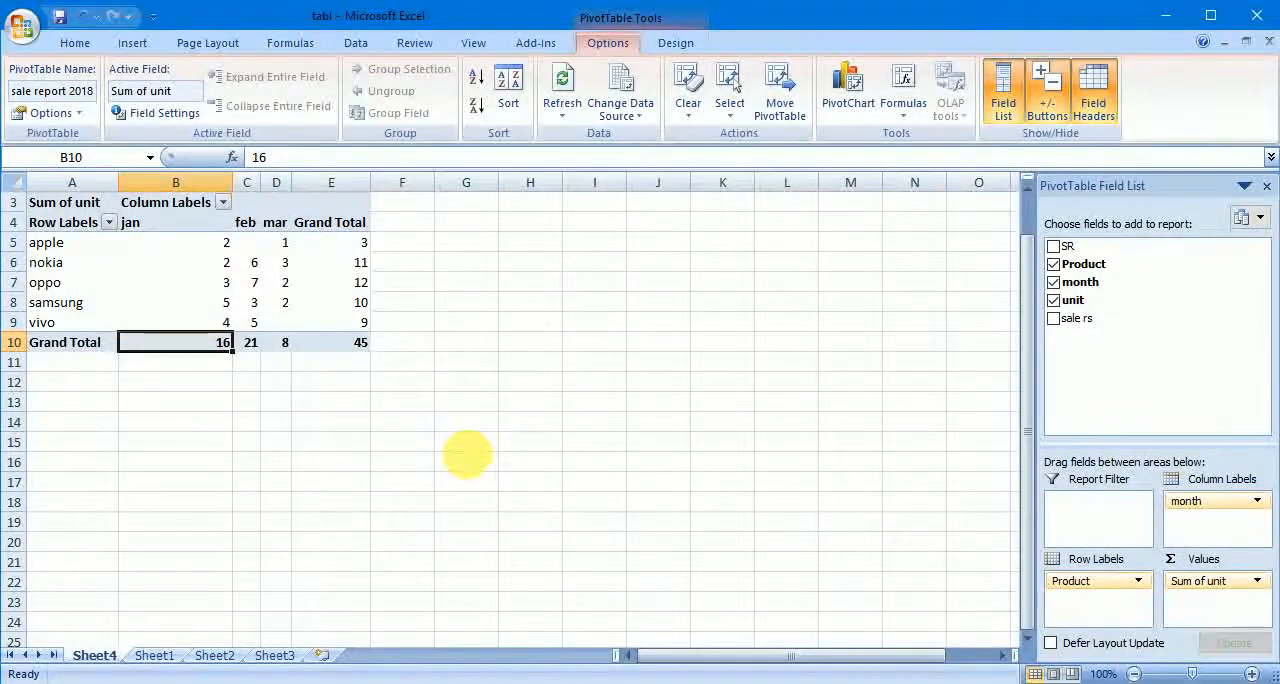
key(Up)
key(Up)
key(Up)
key(Up)
key(Up)
key(Up)
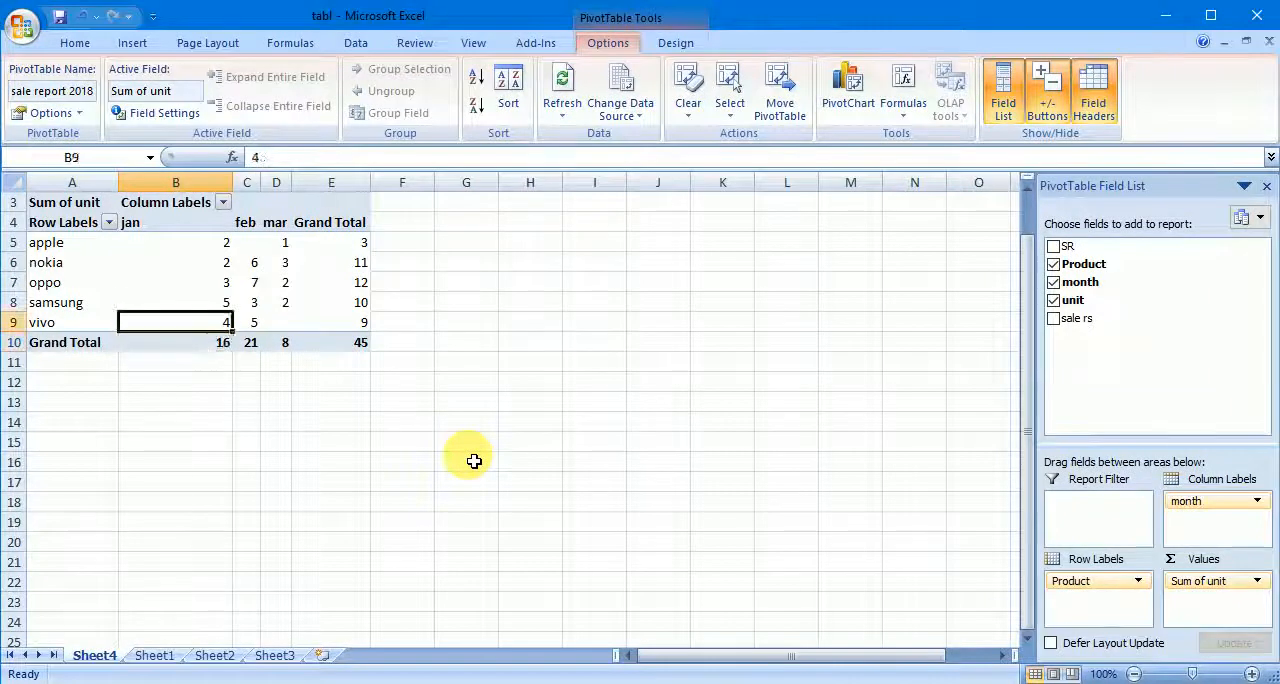
key(Right)
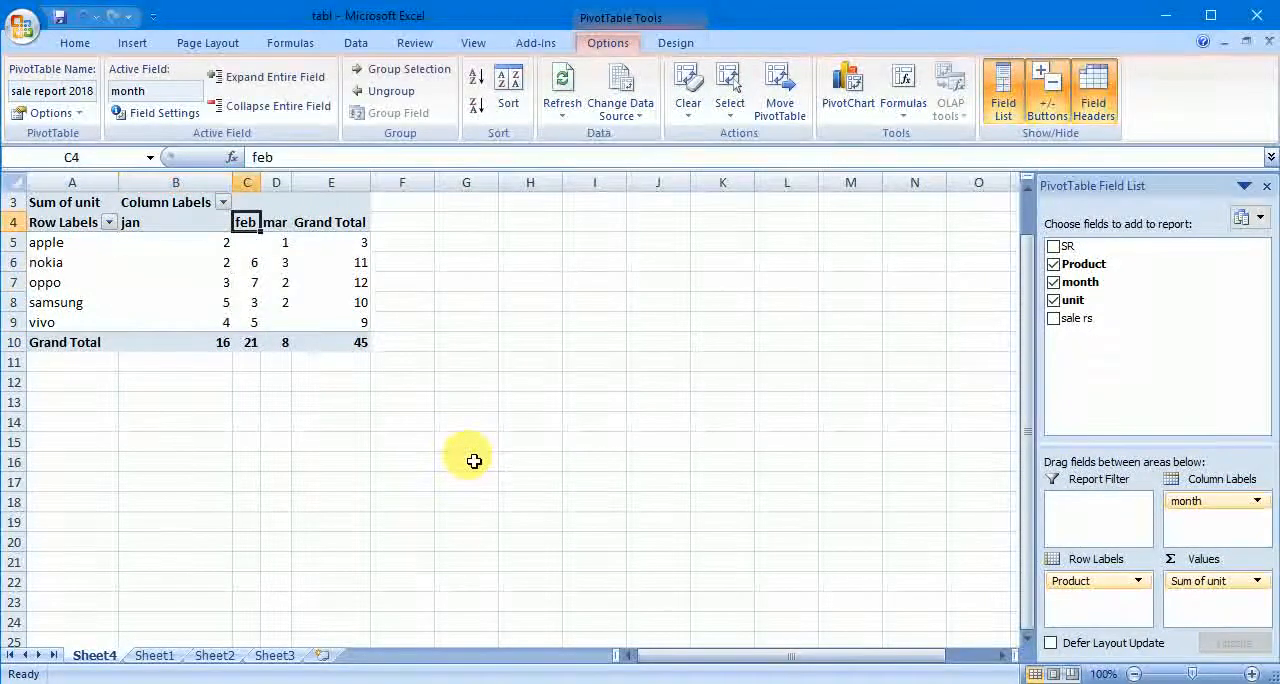
key(Down)
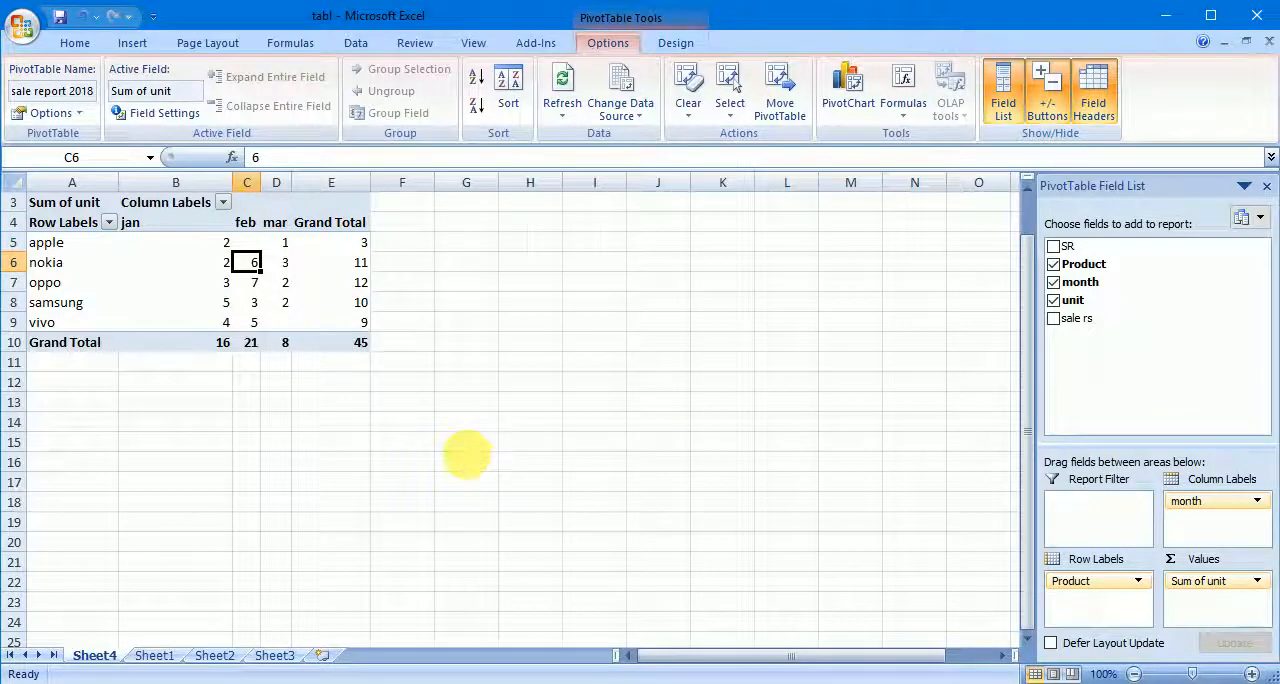
key(Down)
key(Down)
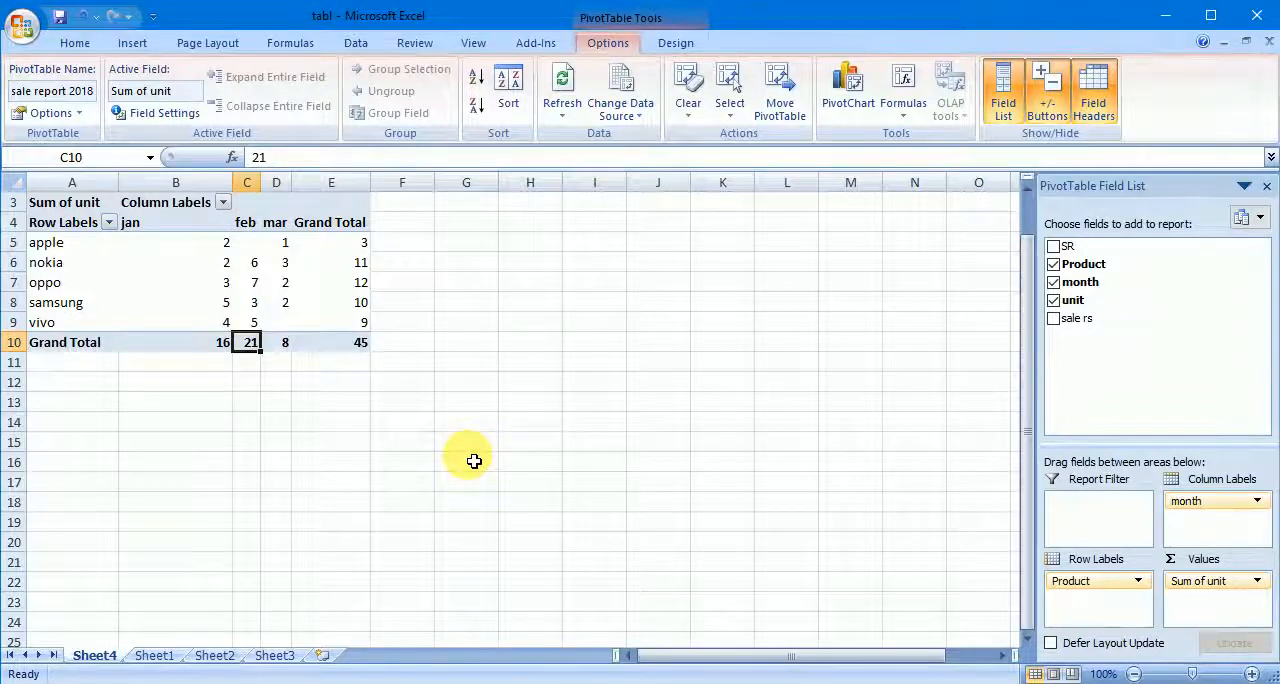
key(Right)
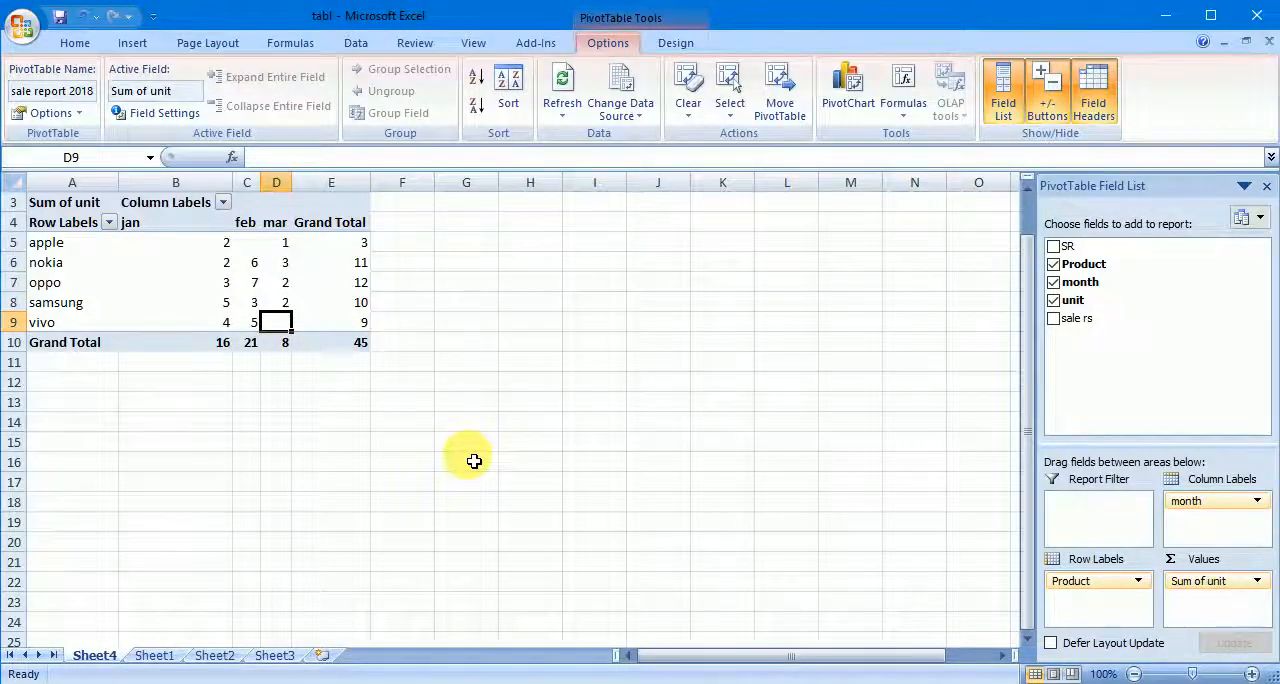
- Examine the Grand Total column of units for each product, from apple down to the overall total
click(363, 244)
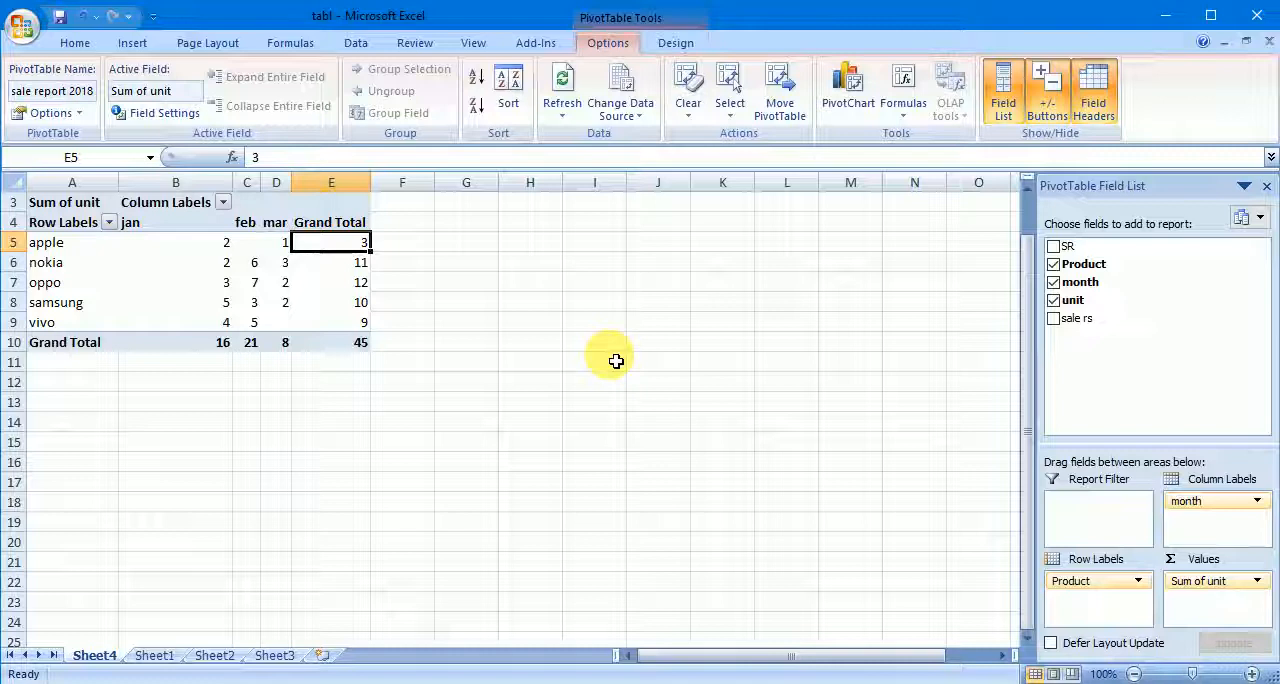
key(Down)
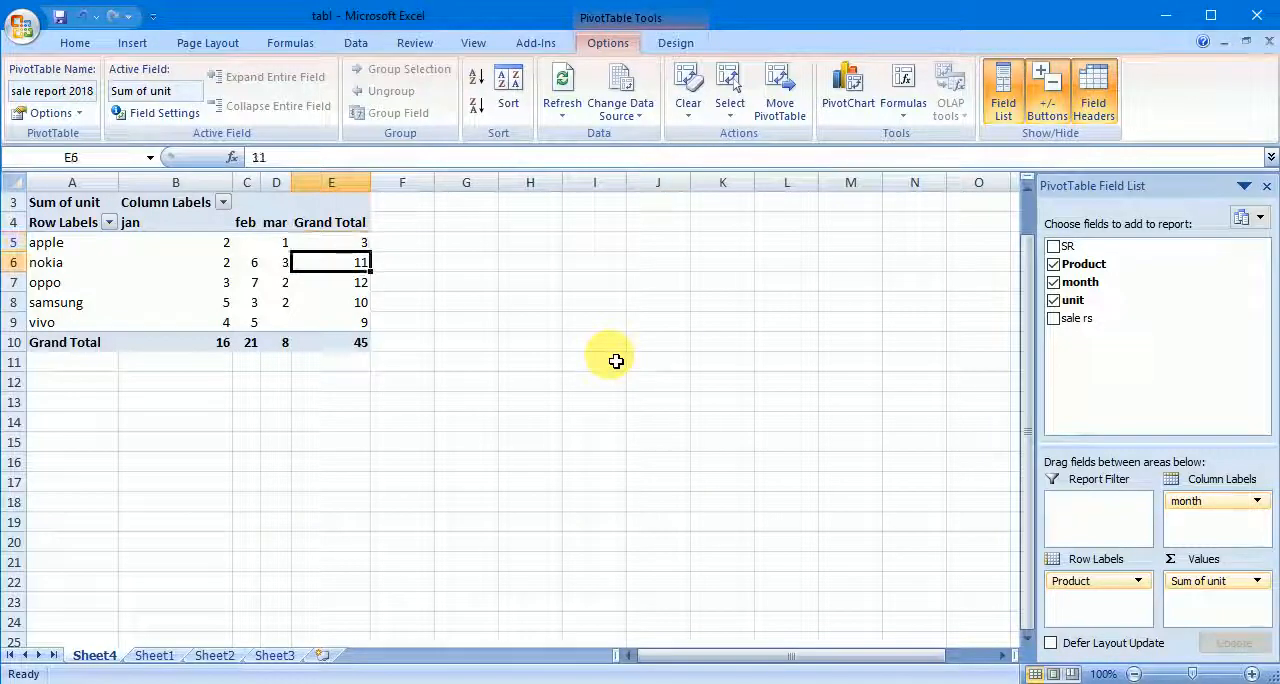
key(Down)
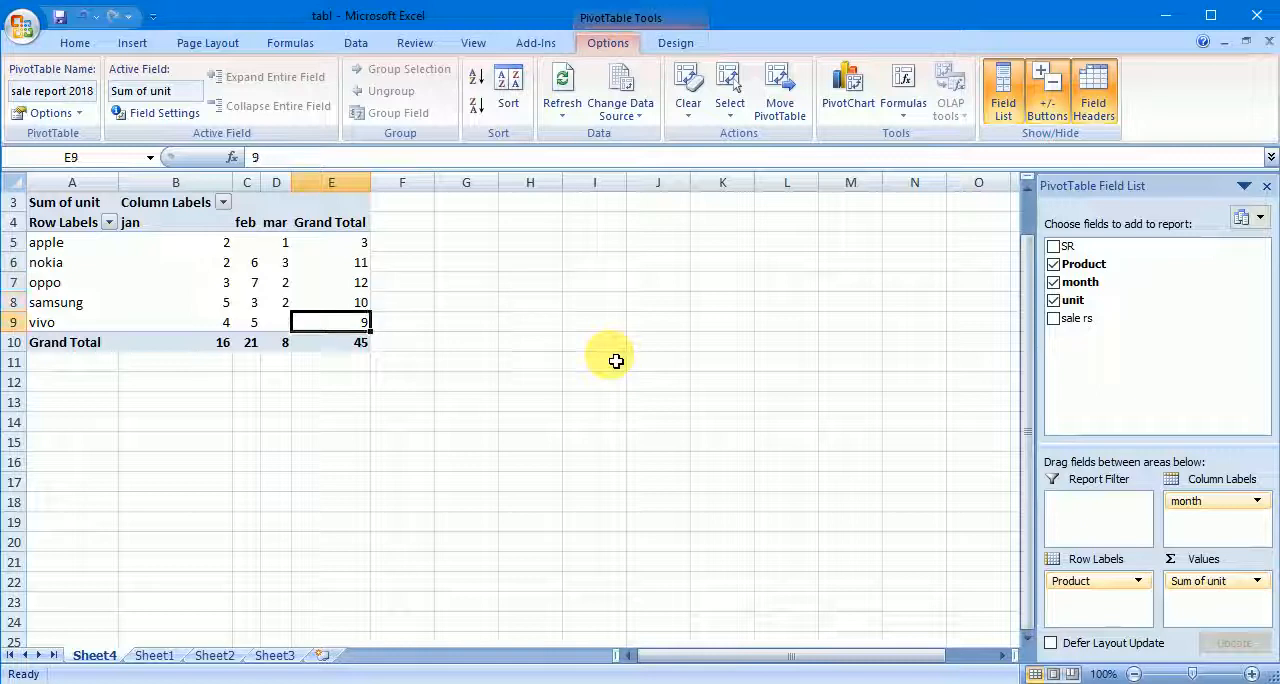
key(Down)
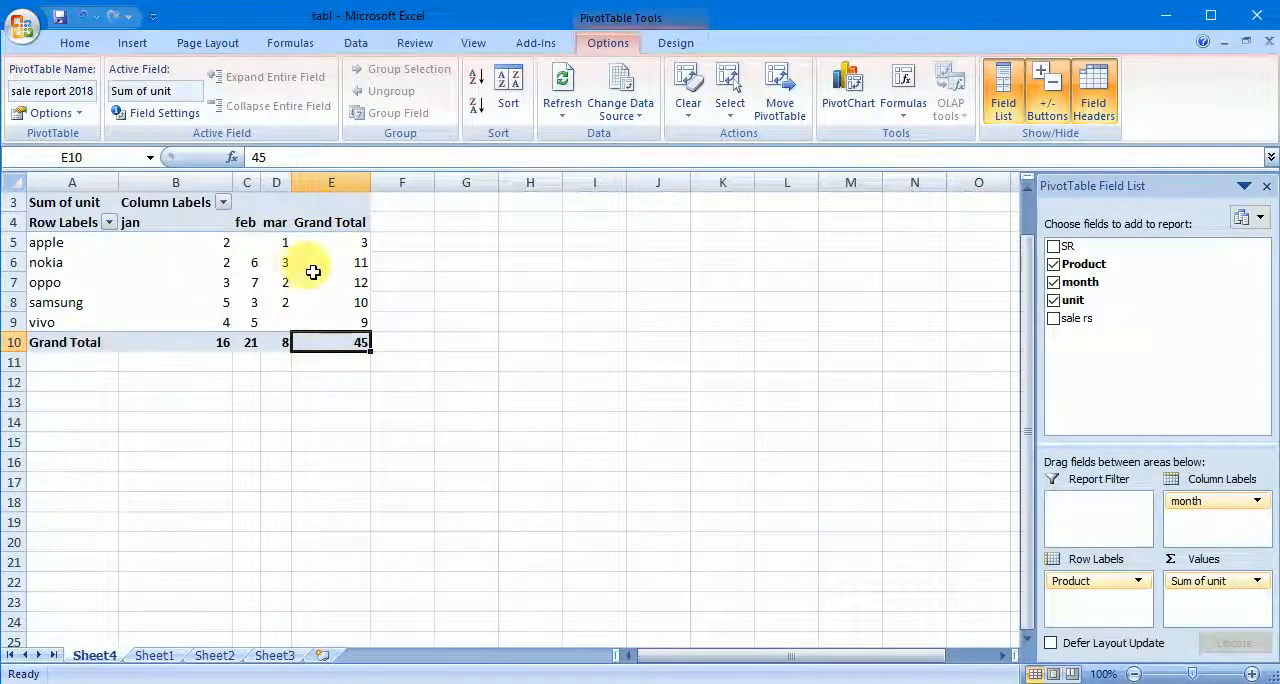
mouse_move(295, 280)
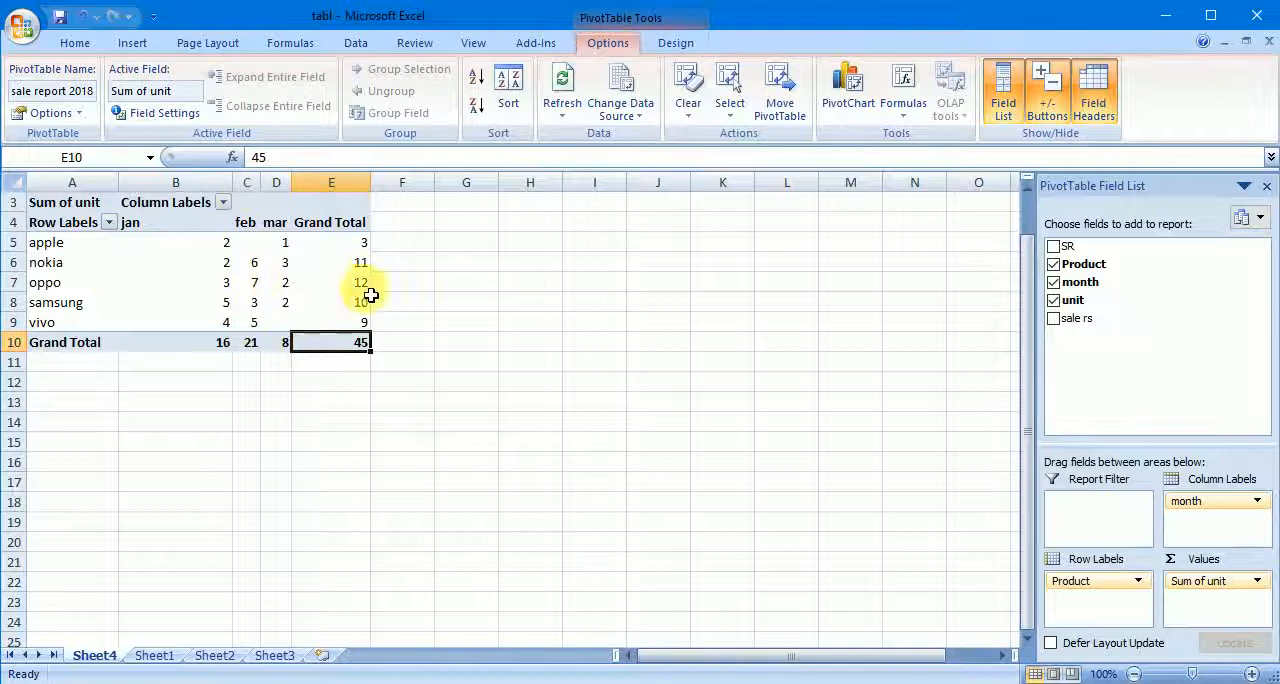
- Add the sale rs field to the PivotTable's values as a second sum beside unit
drag(1073, 330, 1226, 612)
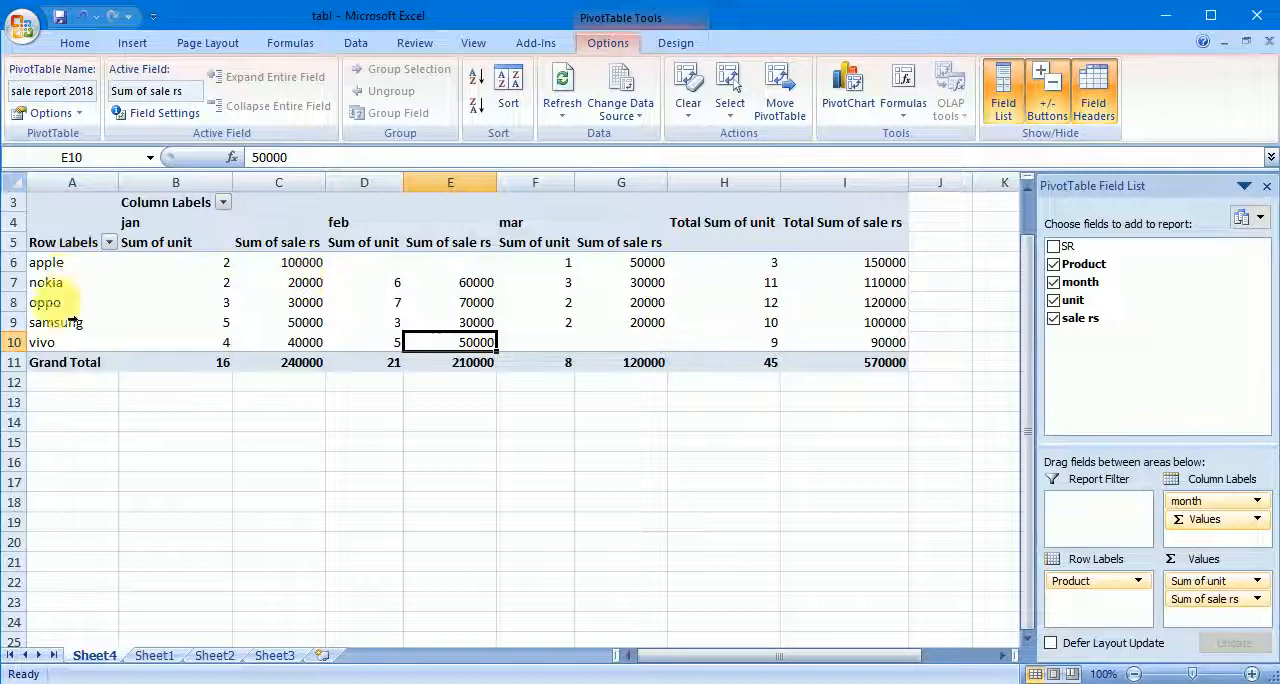
- Examine the jan unit and sale rs sums product by product, including both jan grand totals
click(205, 260)
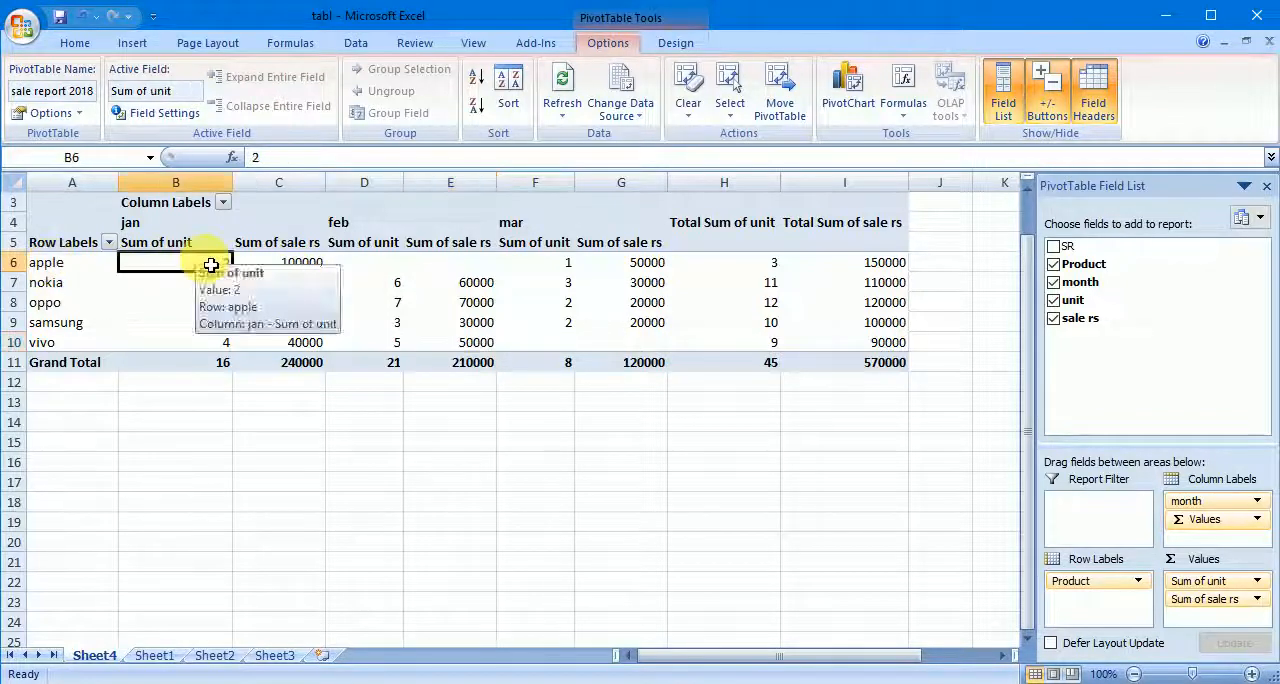
double_click(228, 222)
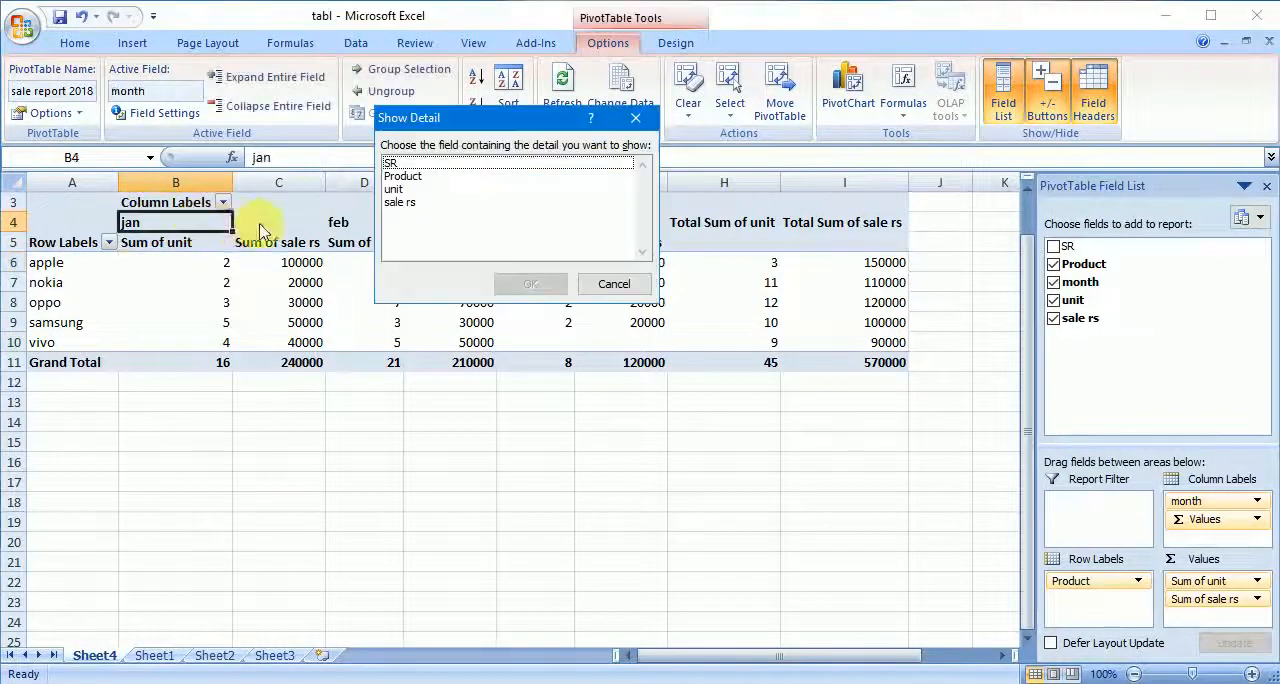
click(612, 284)
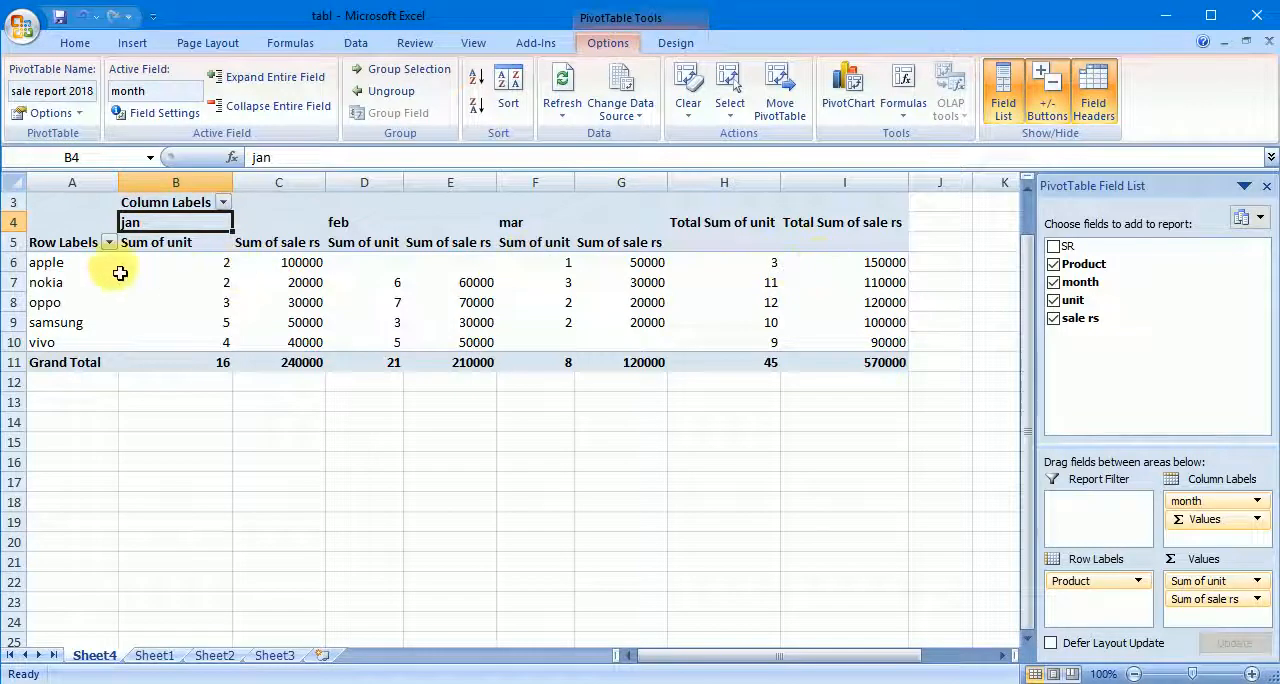
click(211, 268)
click(292, 268)
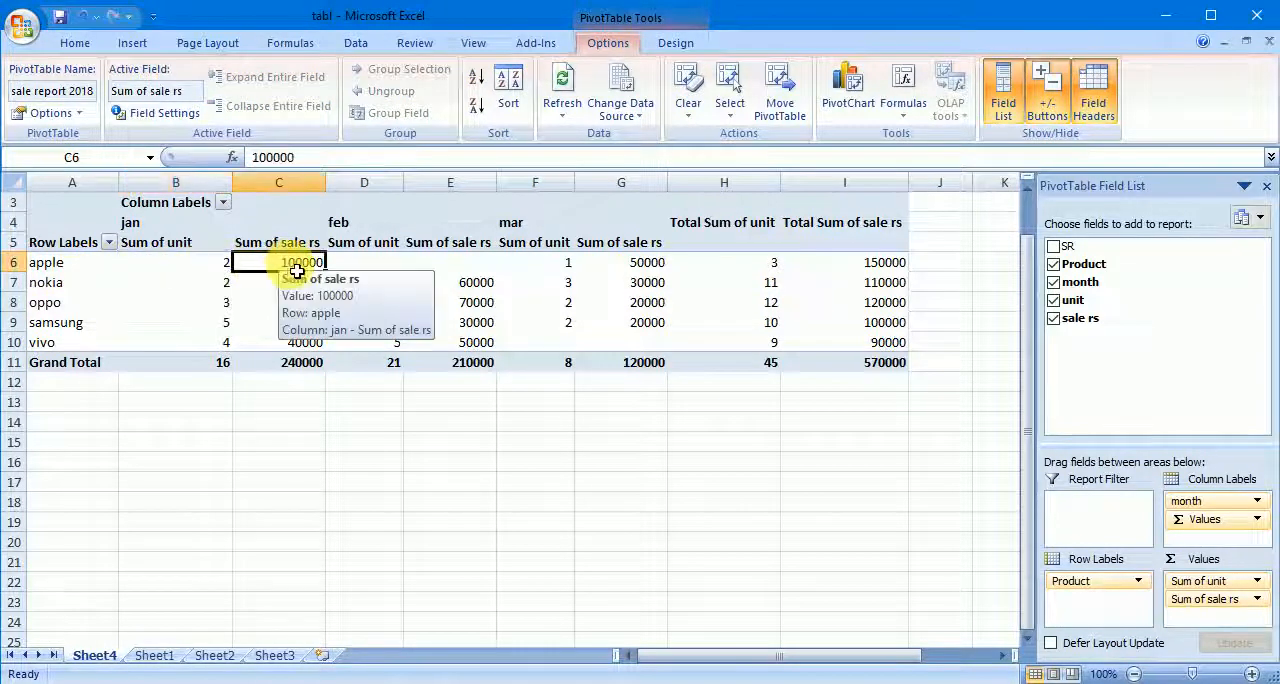
click(75, 285)
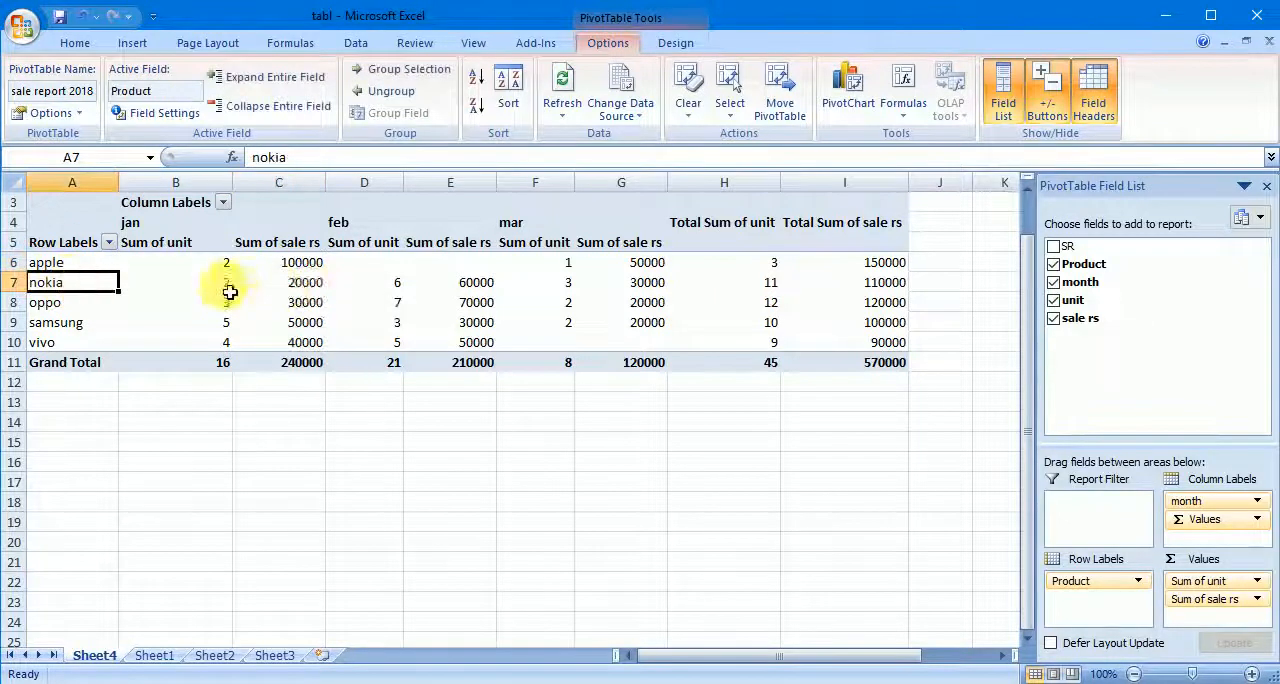
click(228, 288)
click(300, 285)
click(219, 309)
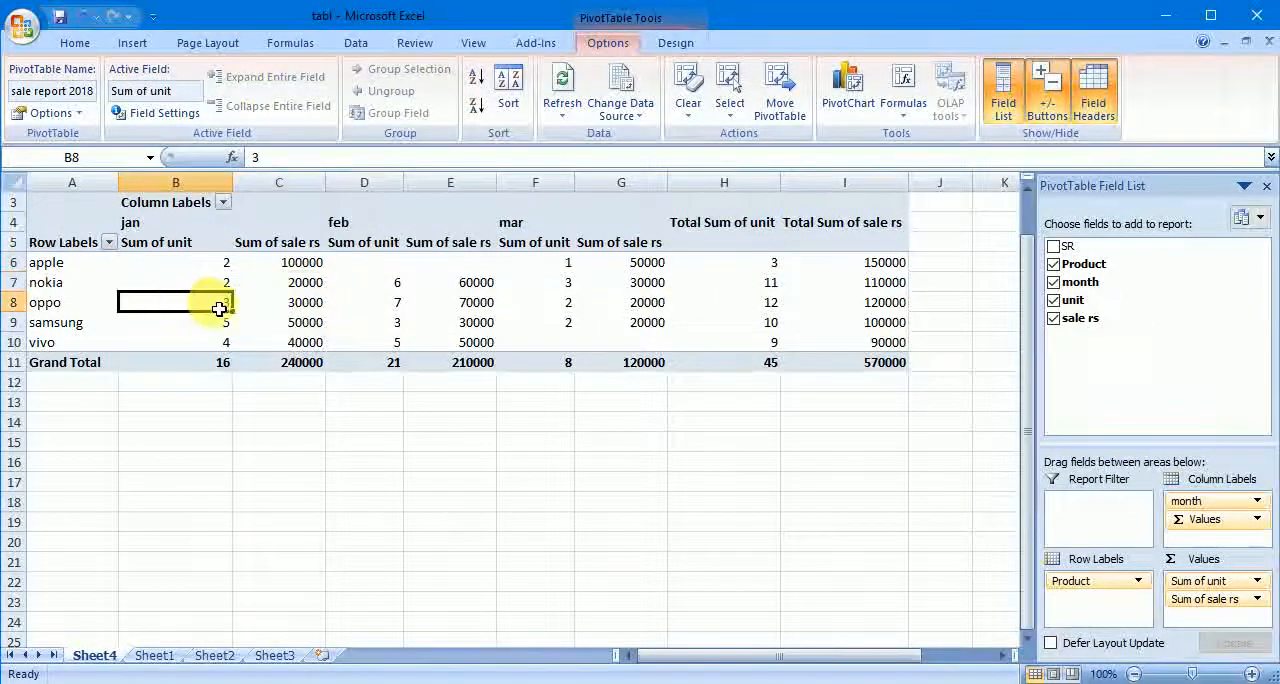
click(290, 305)
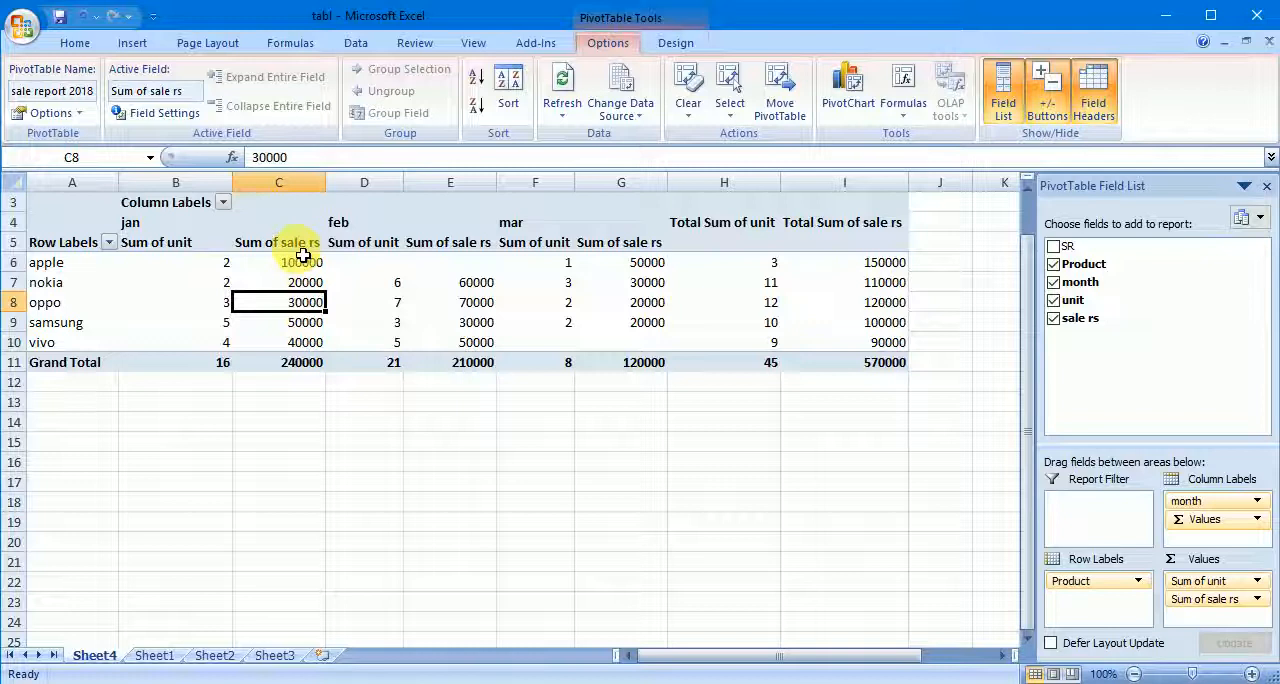
click(298, 366)
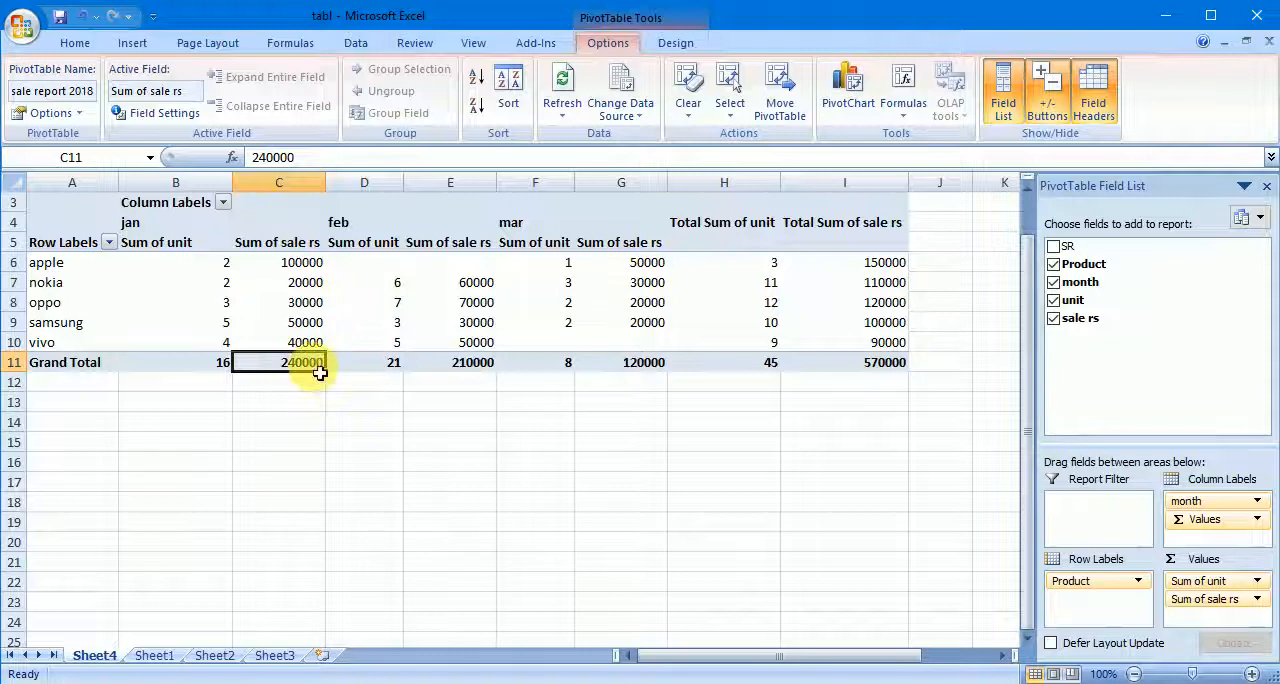
mouse_move(318, 371)
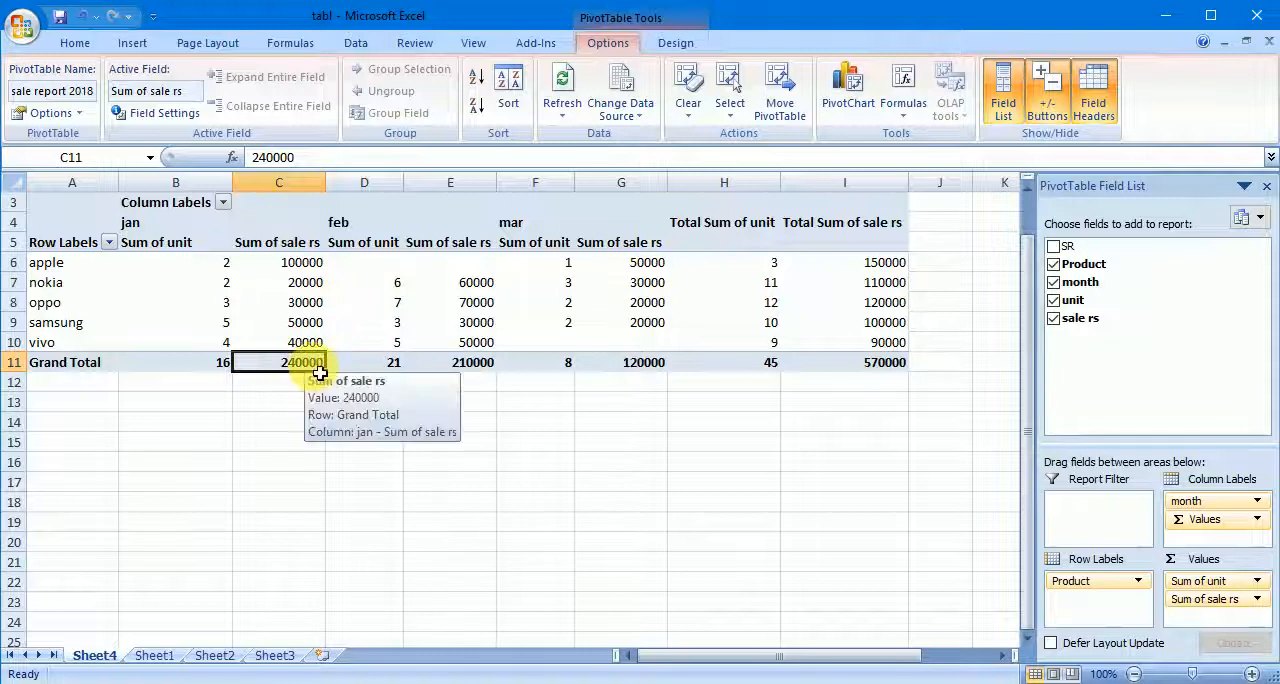
click(207, 368)
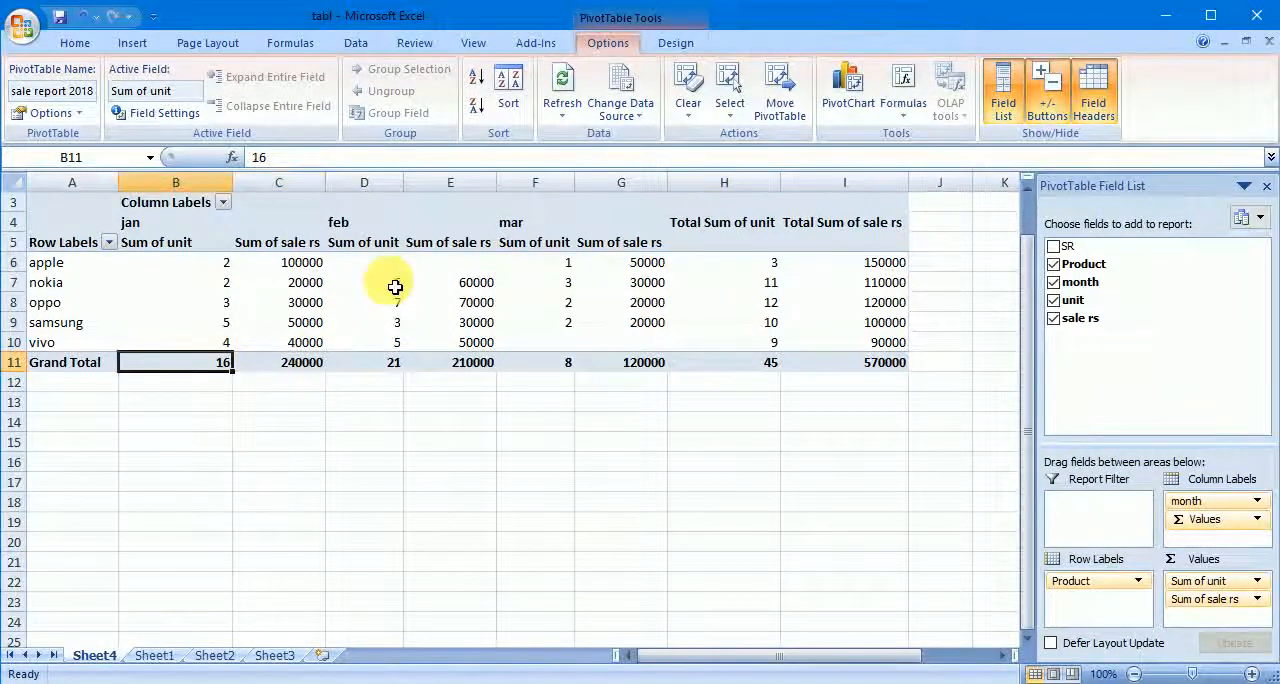
- Examine the feb unit sums per product and the feb grand totals of unit and sale rs
click(375, 265)
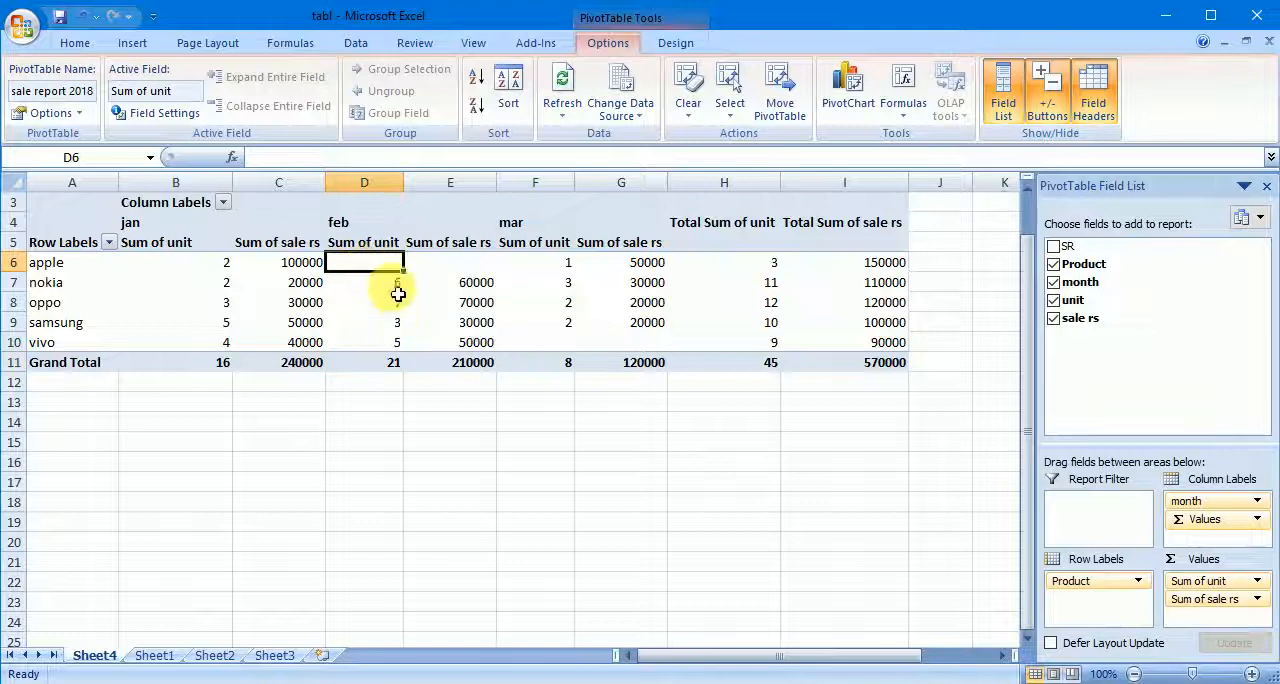
click(398, 303)
click(390, 364)
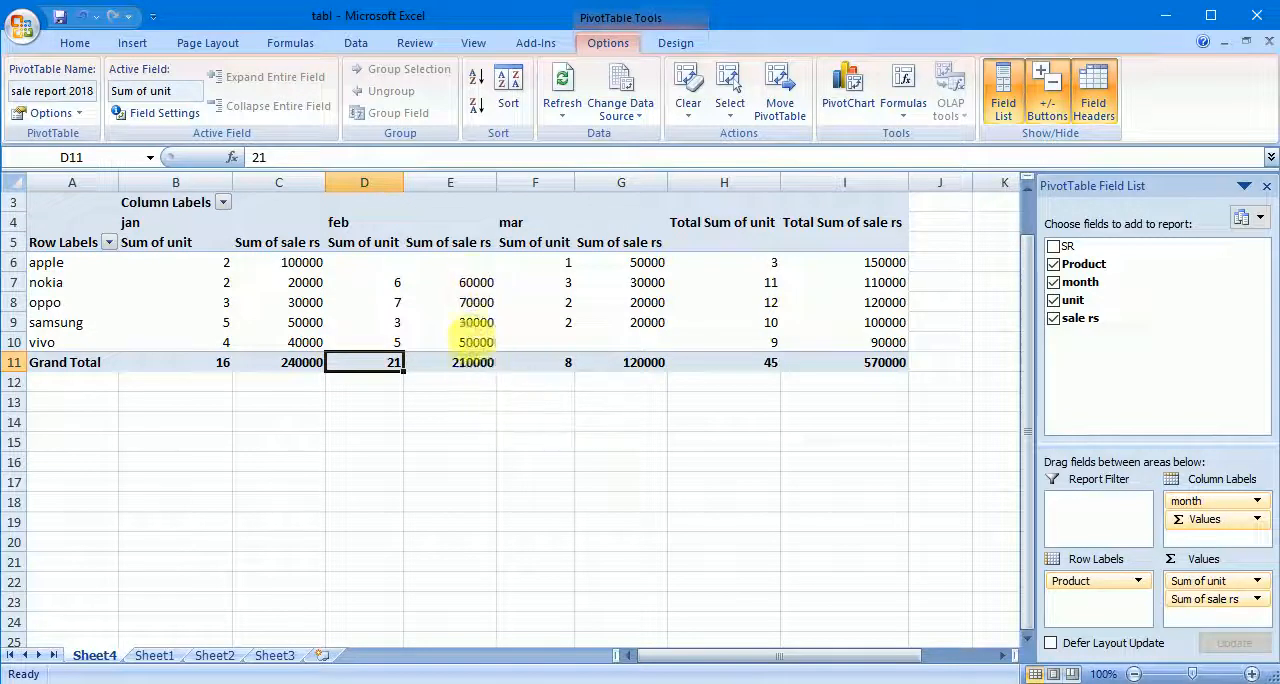
click(477, 366)
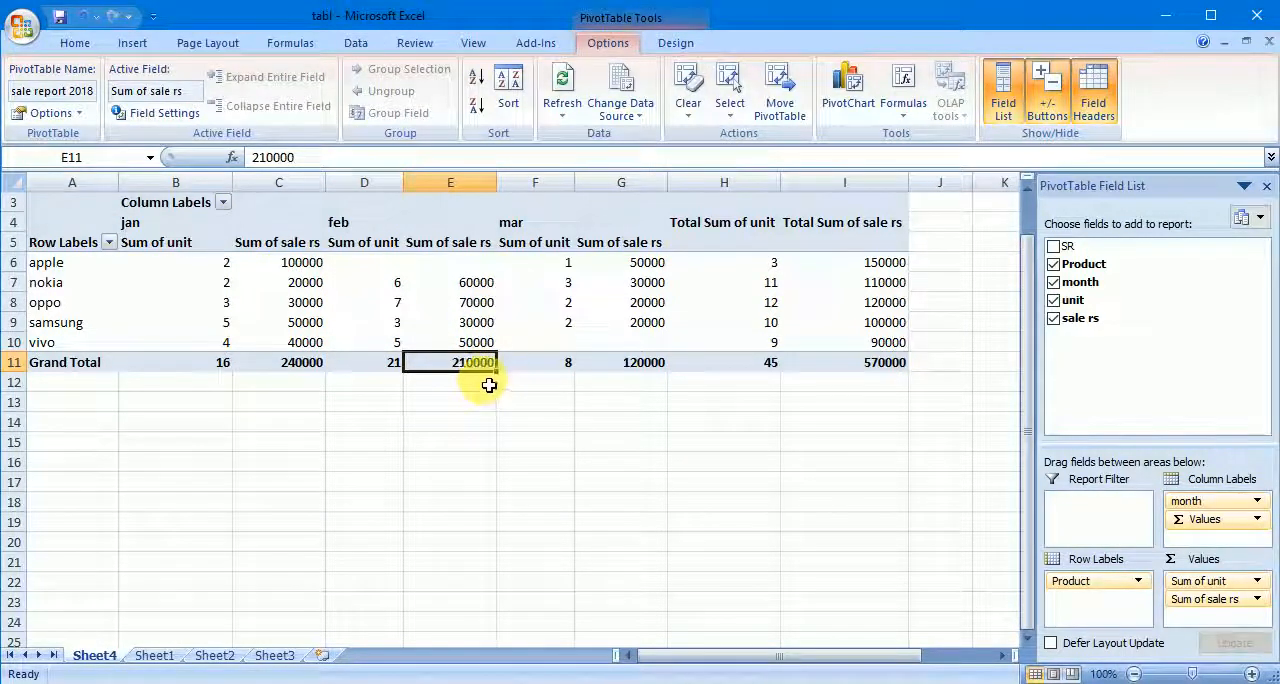
- Examine the mar sale rs sums product by product, from apple down to the mar grand total
click(662, 267)
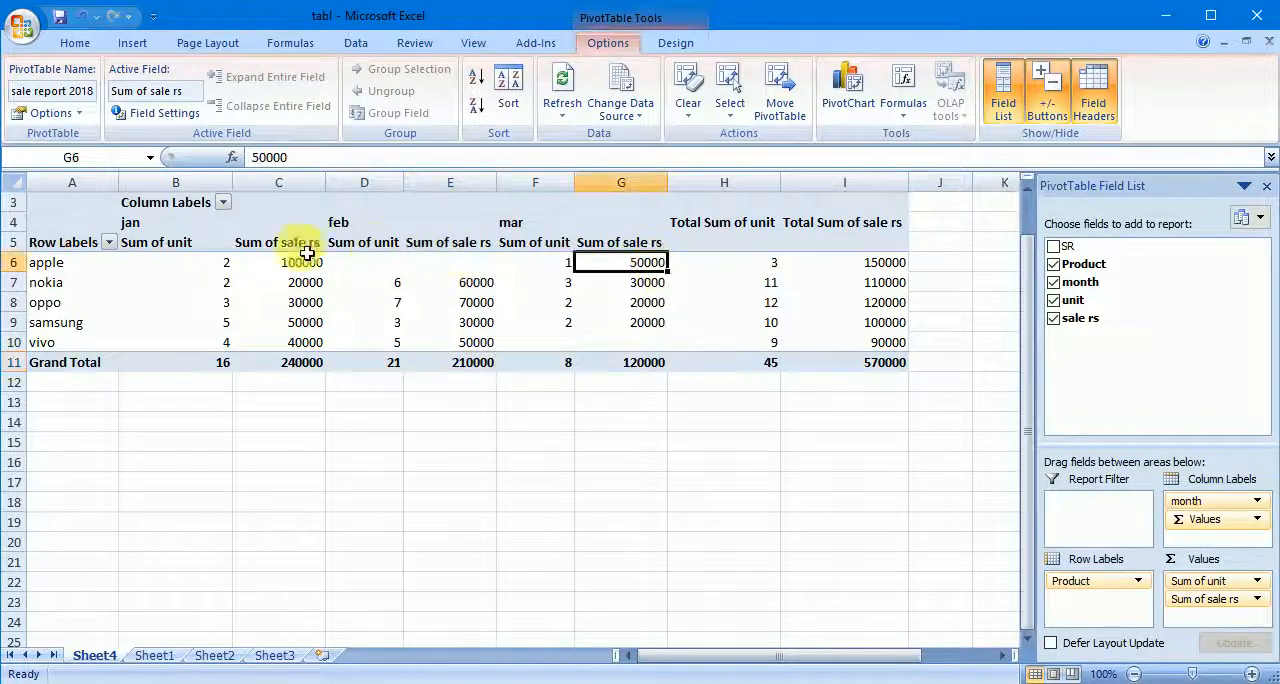
click(568, 287)
click(652, 287)
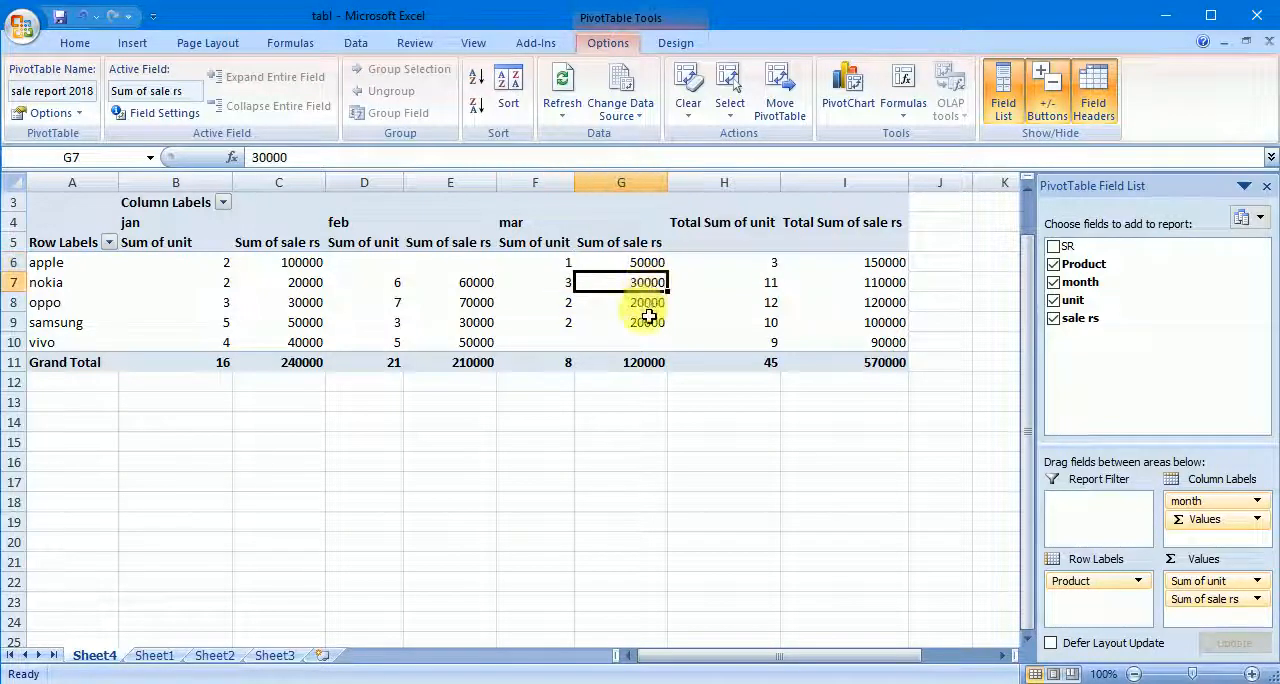
click(646, 306)
click(640, 324)
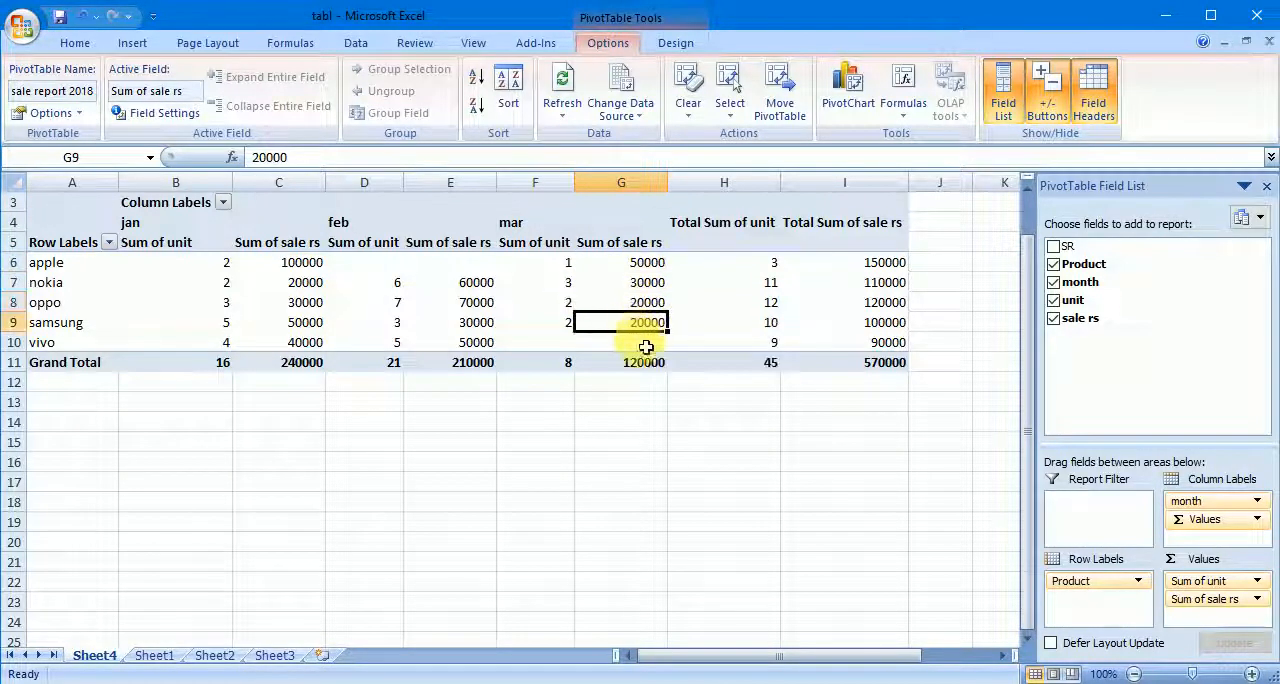
click(620, 344)
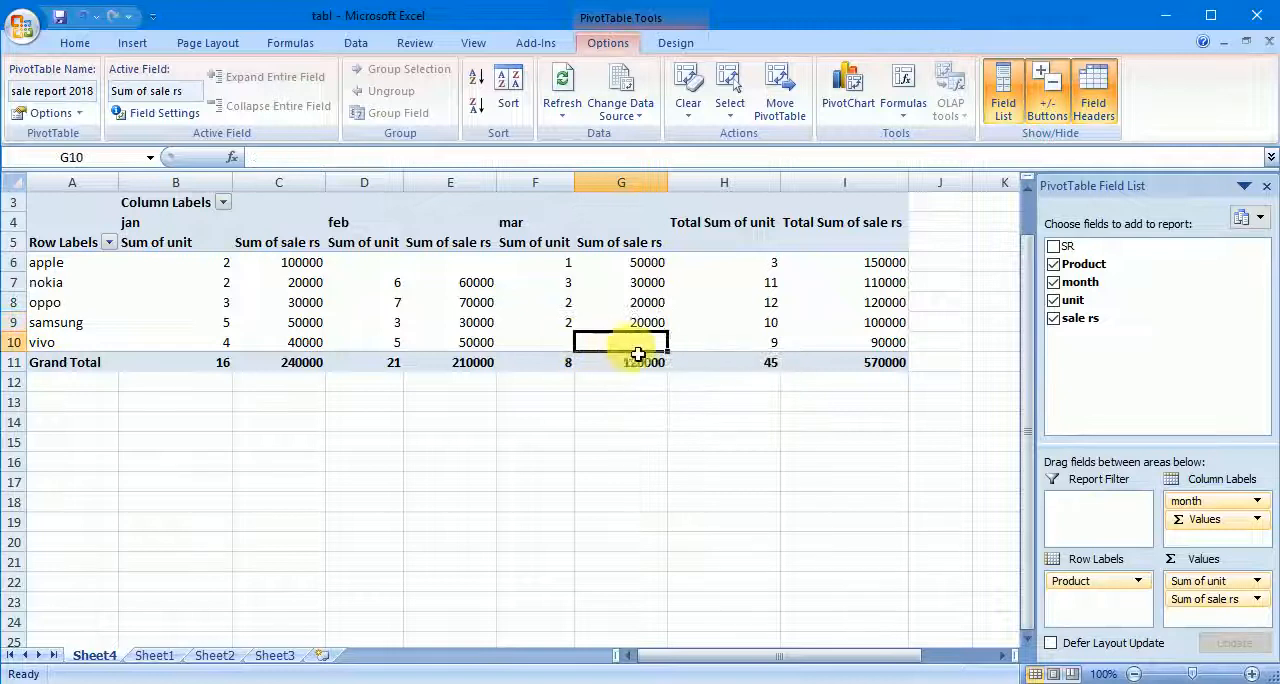
click(650, 365)
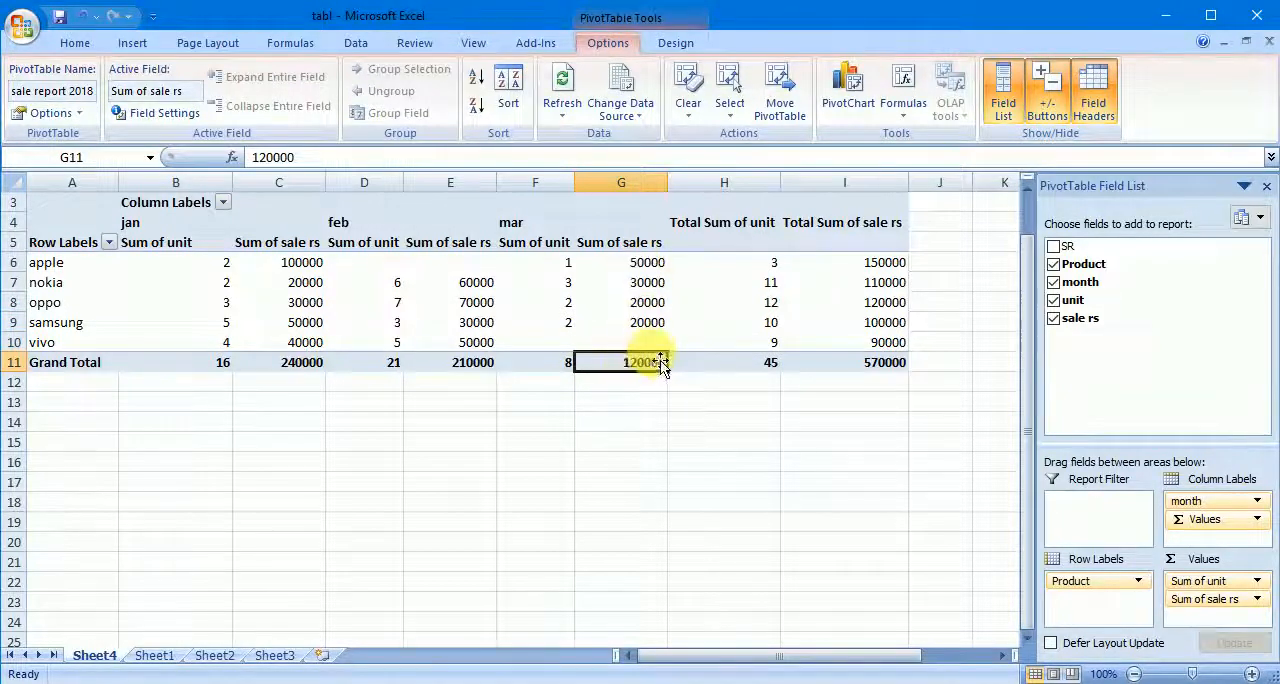
- Examine the Total Sum of unit column with its grand total, and the extent of the Total Sum of sale rs column
drag(776, 270, 775, 345)
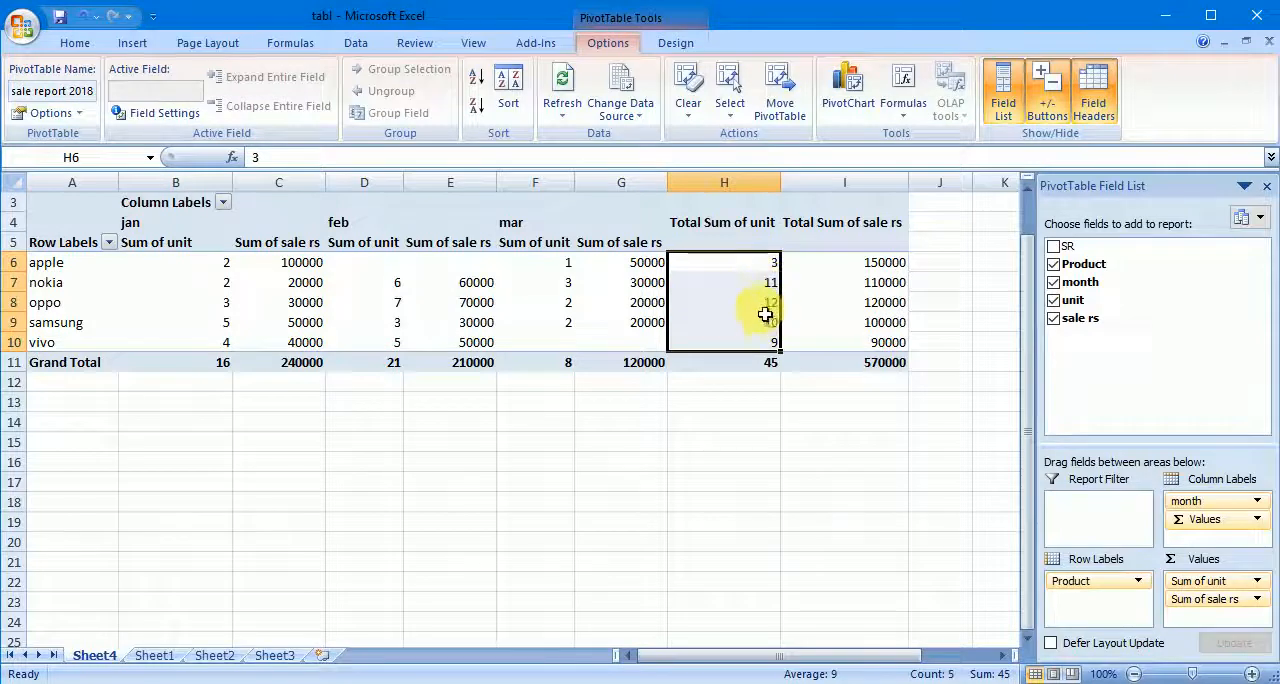
click(766, 362)
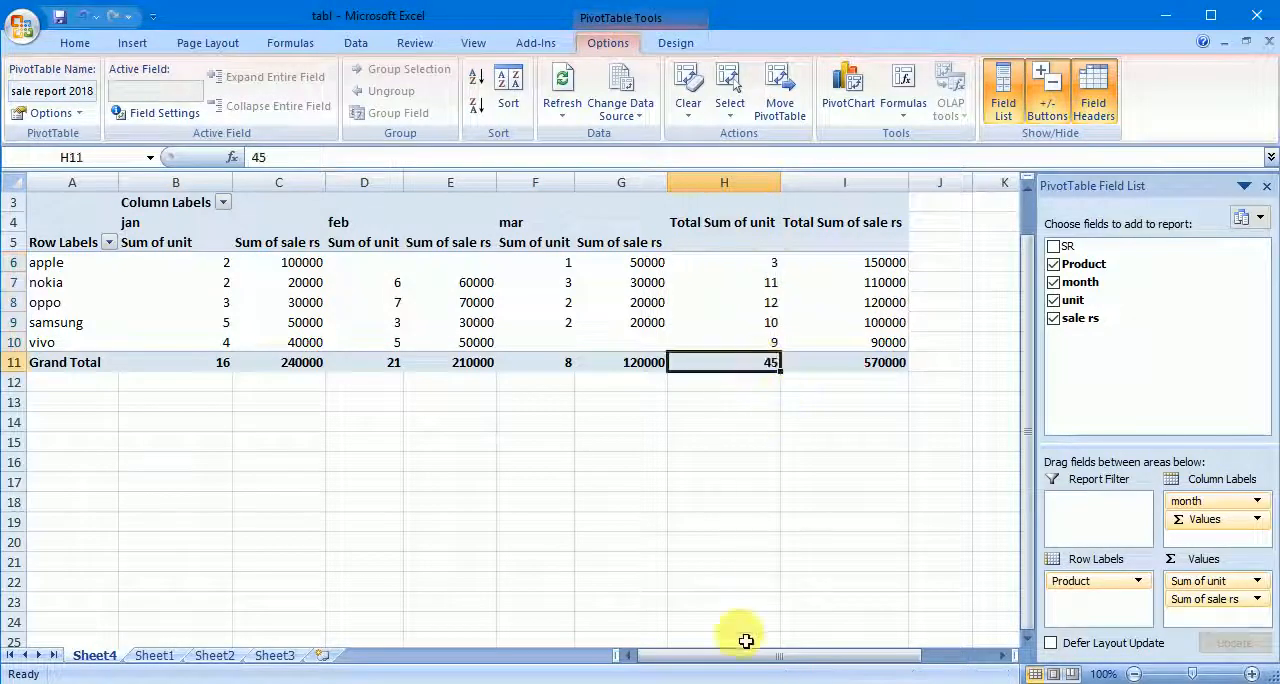
drag(752, 660, 814, 652)
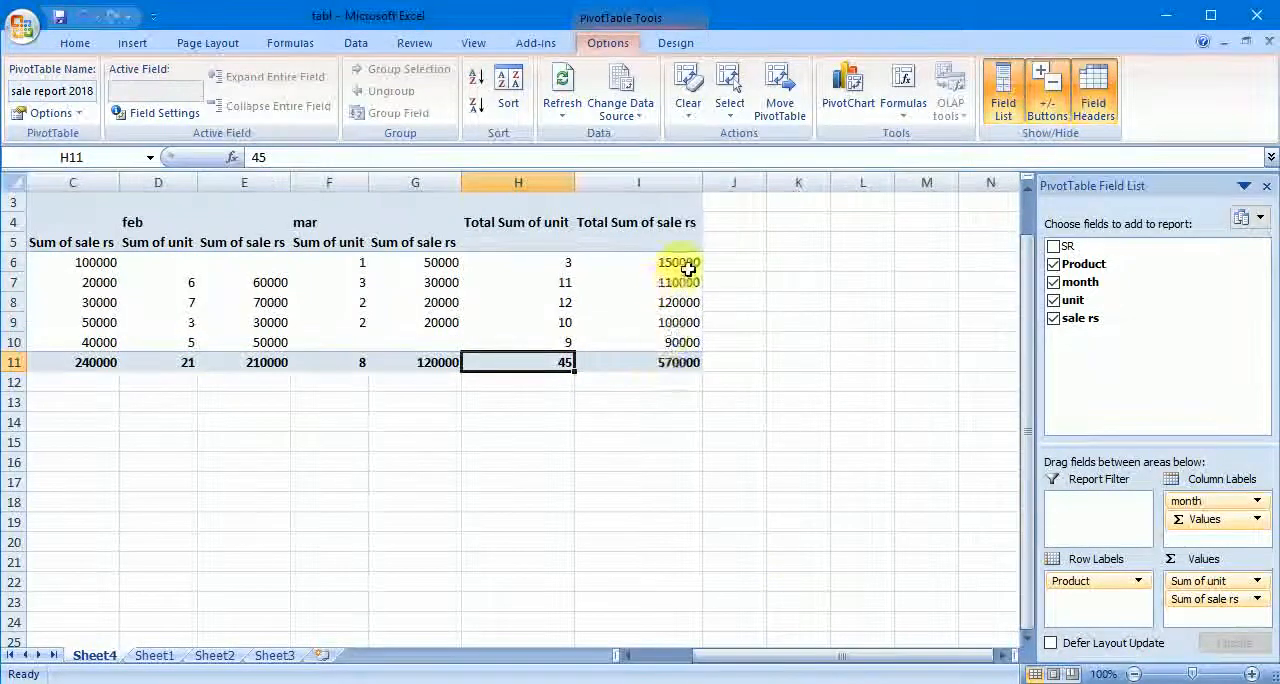
drag(688, 262, 686, 344)
click(674, 397)
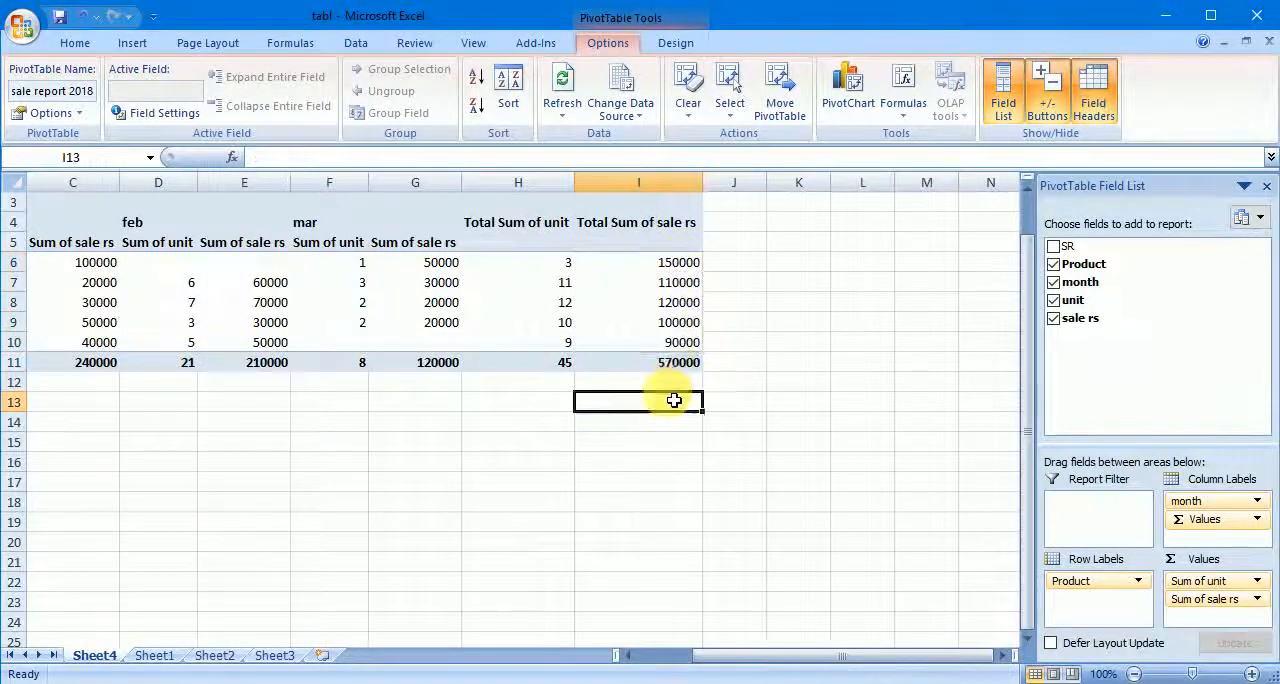
click(667, 228)
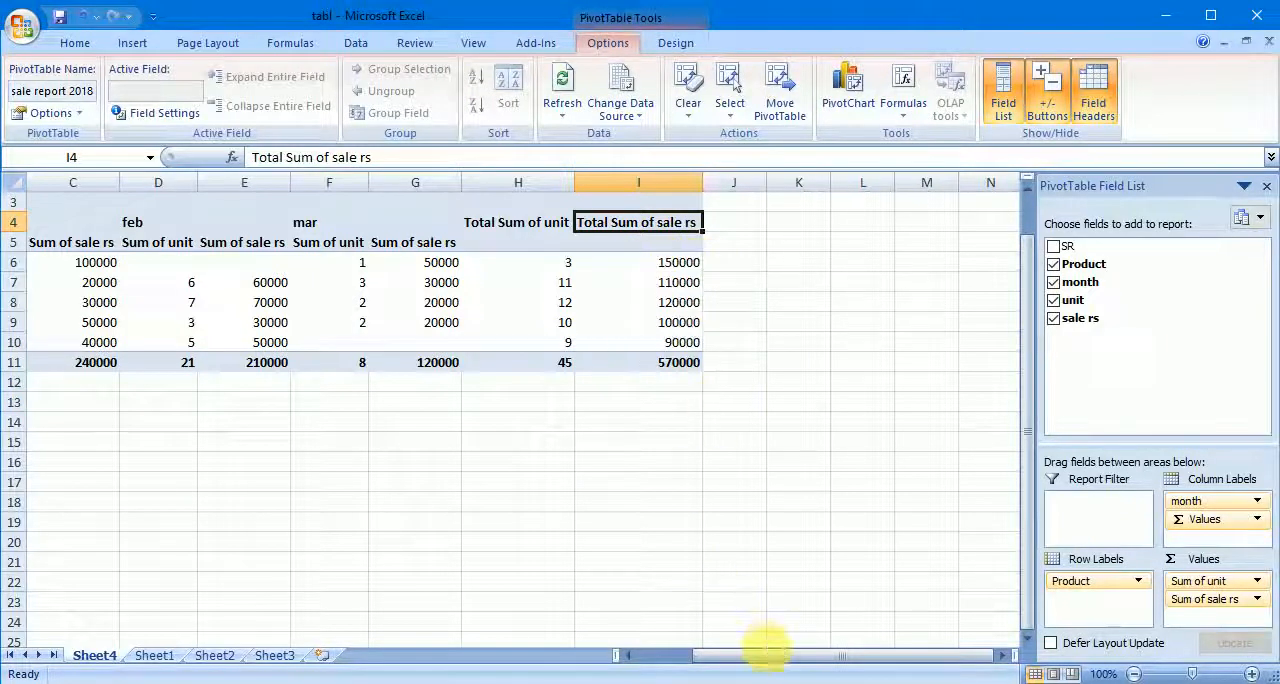
drag(766, 650, 714, 662)
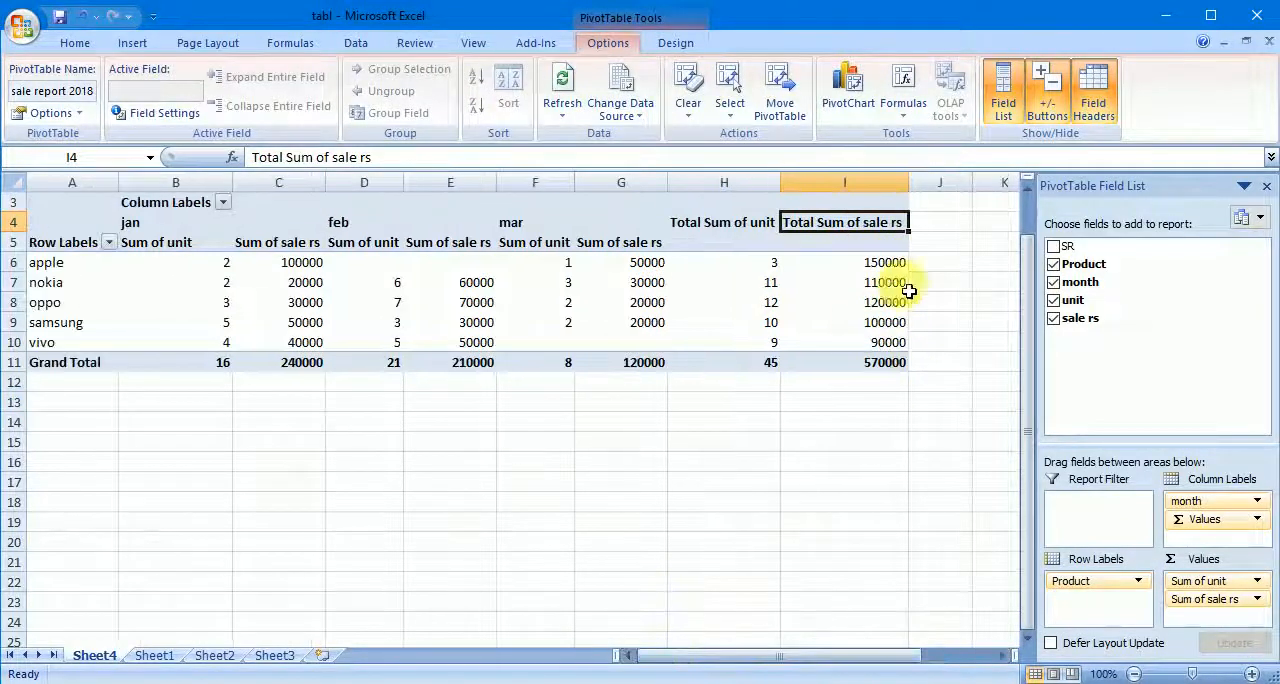
- Examine the Total Sum of sale rs for each product, from apple down to the overall grand total
click(893, 262)
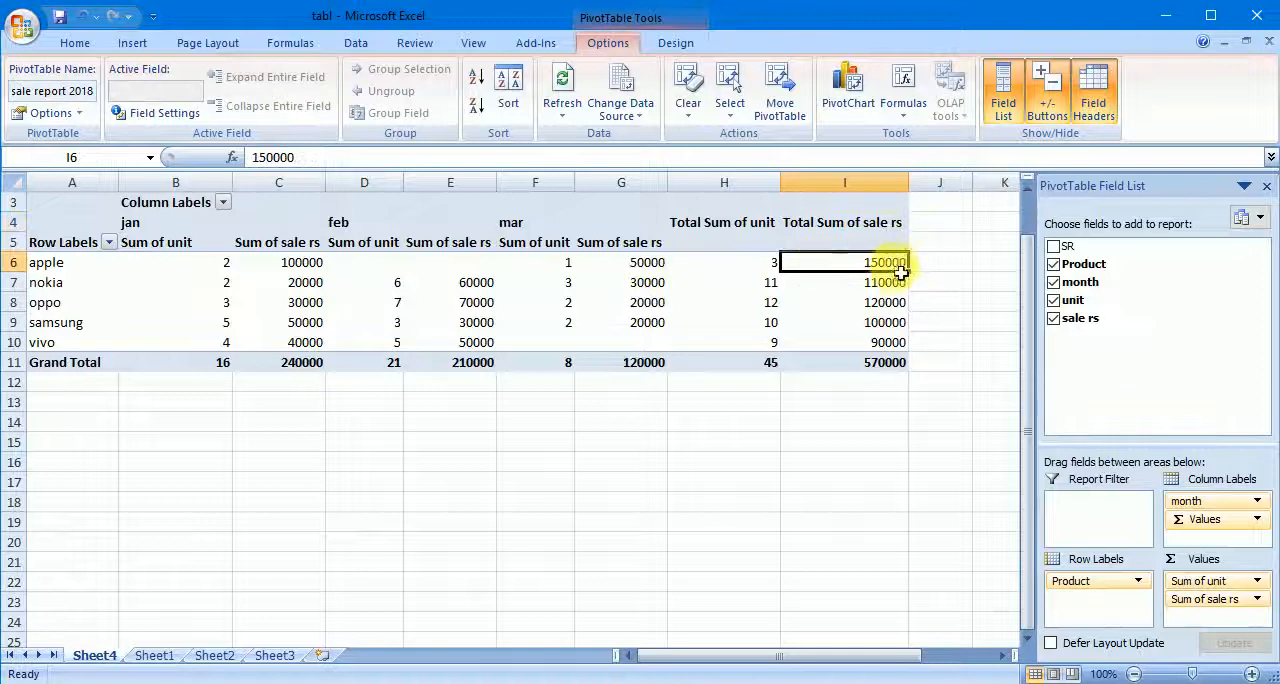
click(885, 284)
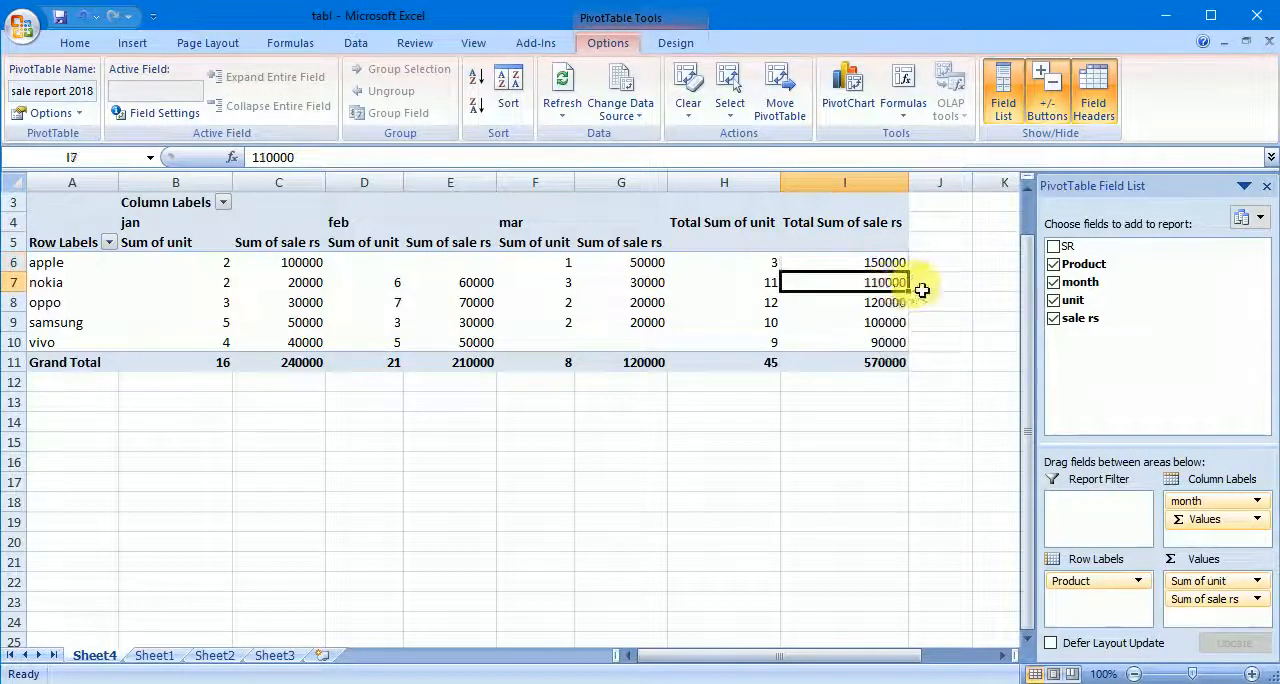
click(885, 302)
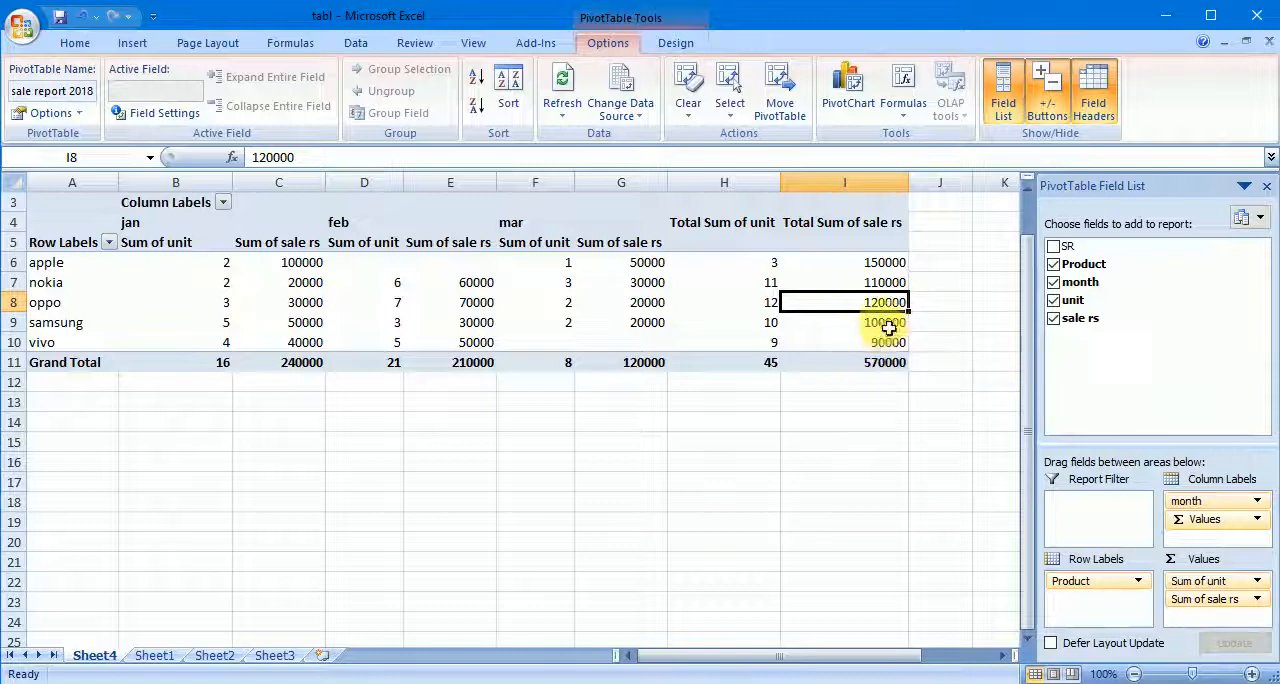
click(889, 323)
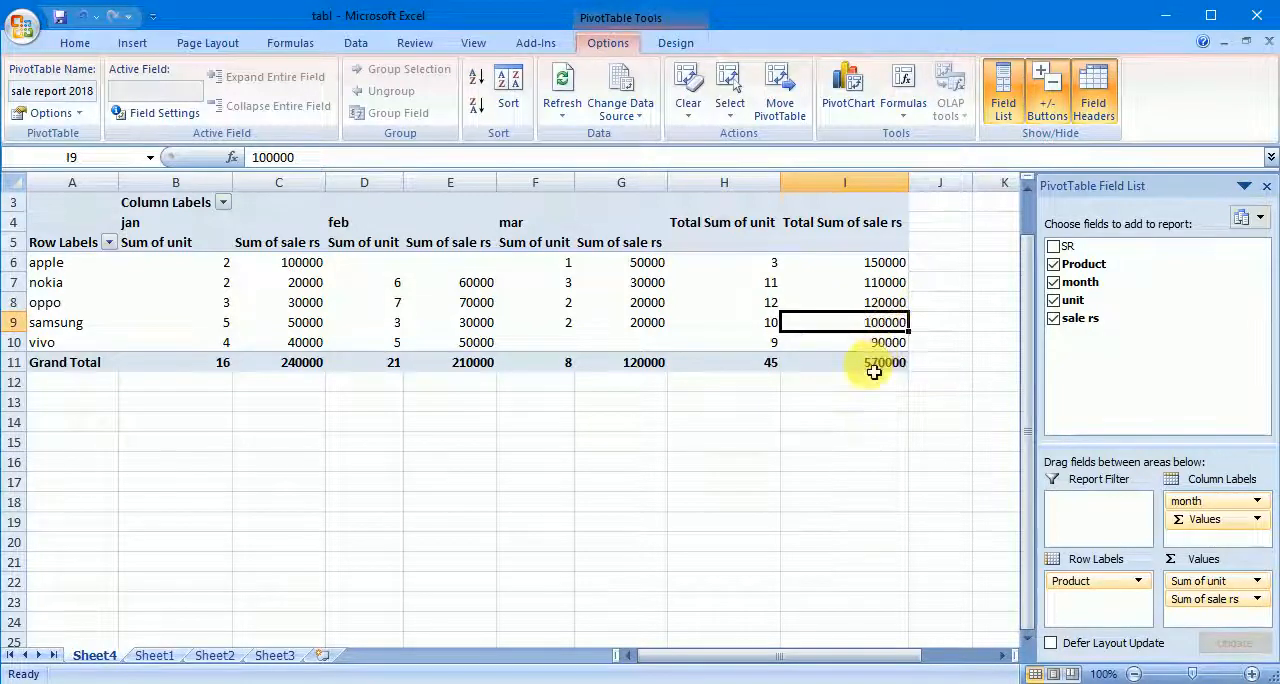
click(892, 343)
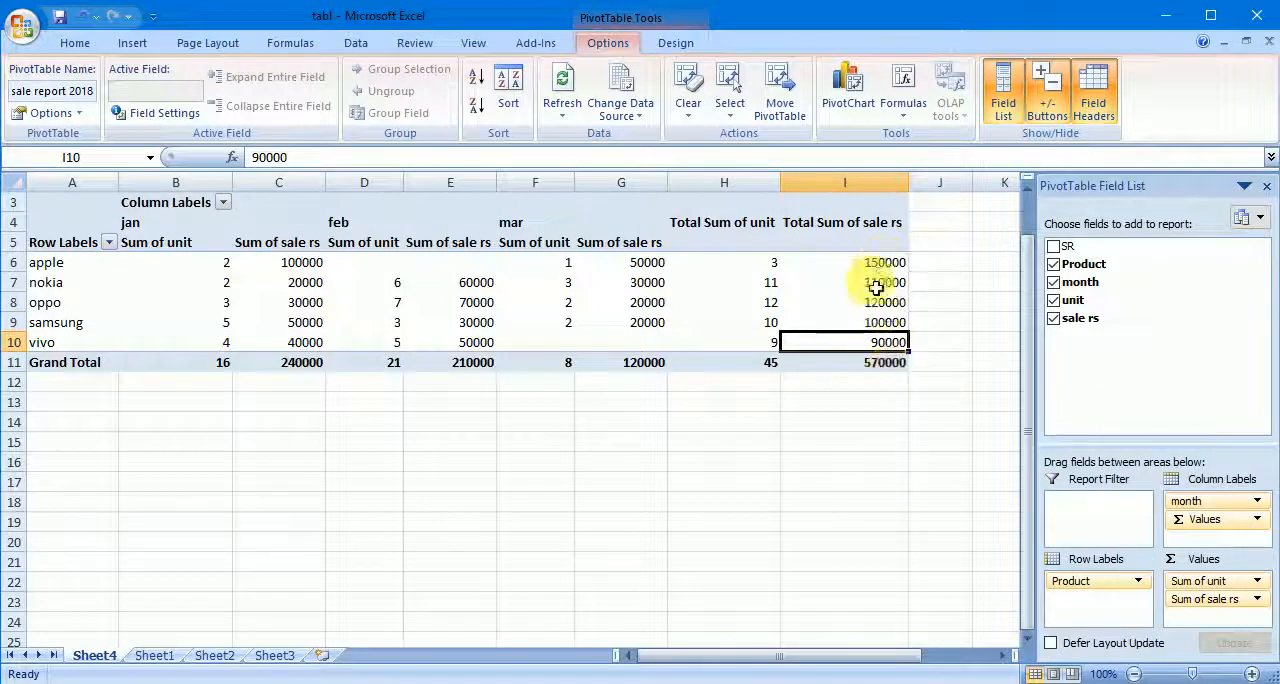
click(889, 365)
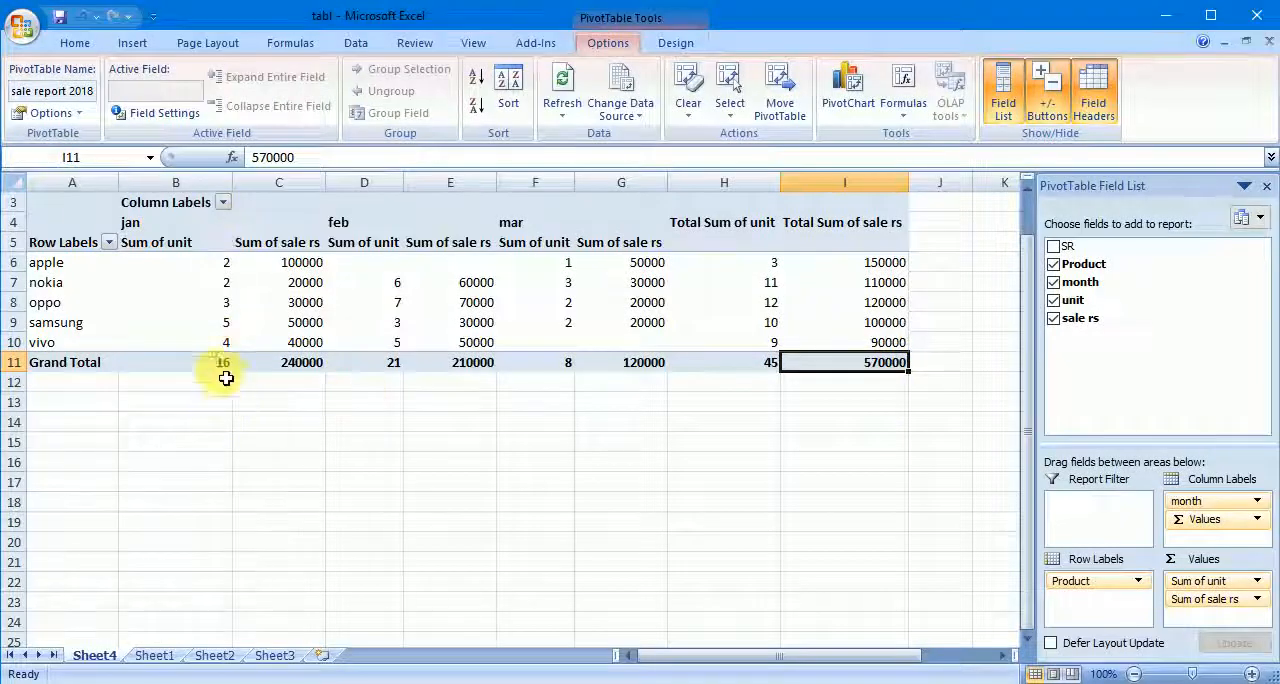
mouse_move(154, 368)
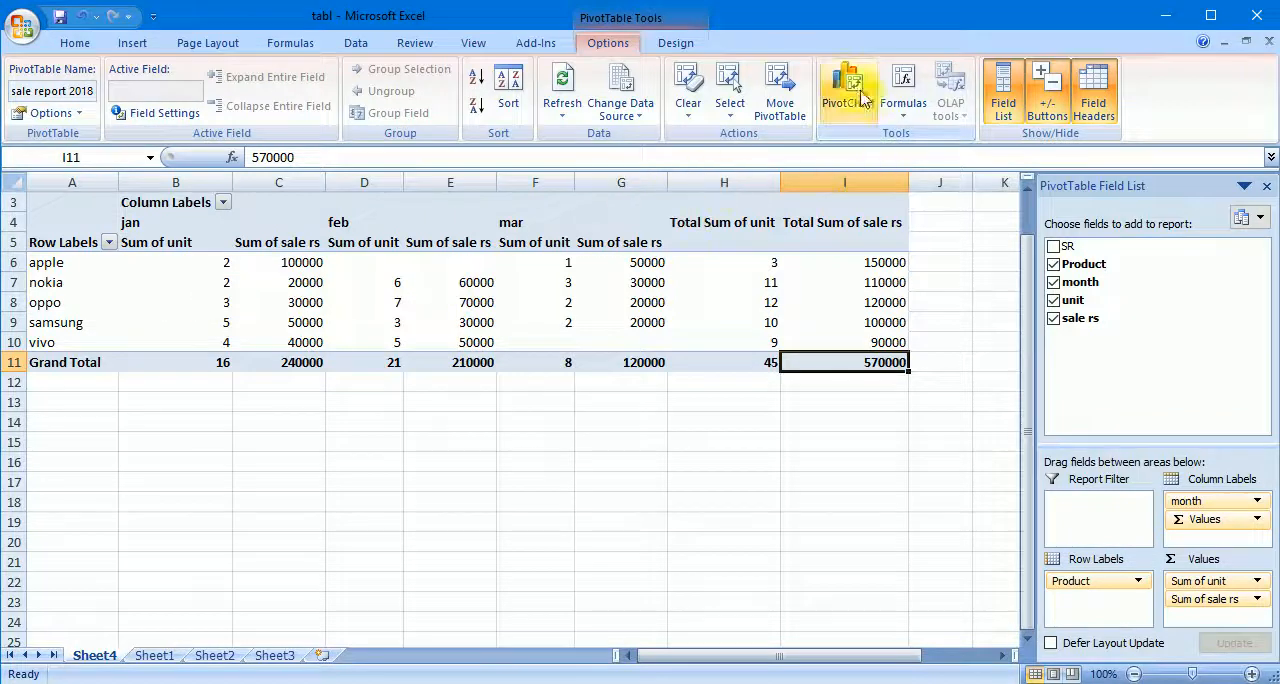
- Insert a clustered cylinder column PivotChart based on the whole PivotTable, A3:I11
click(127, 43)
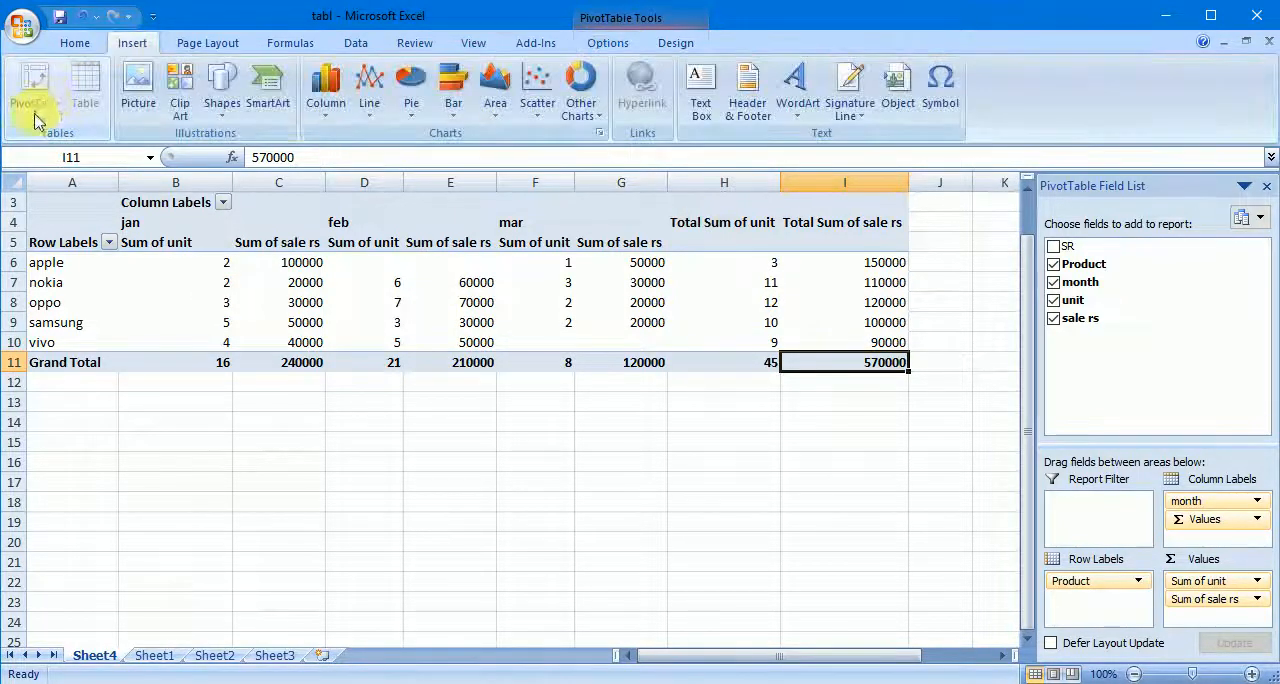
click(470, 443)
drag(72, 203, 857, 363)
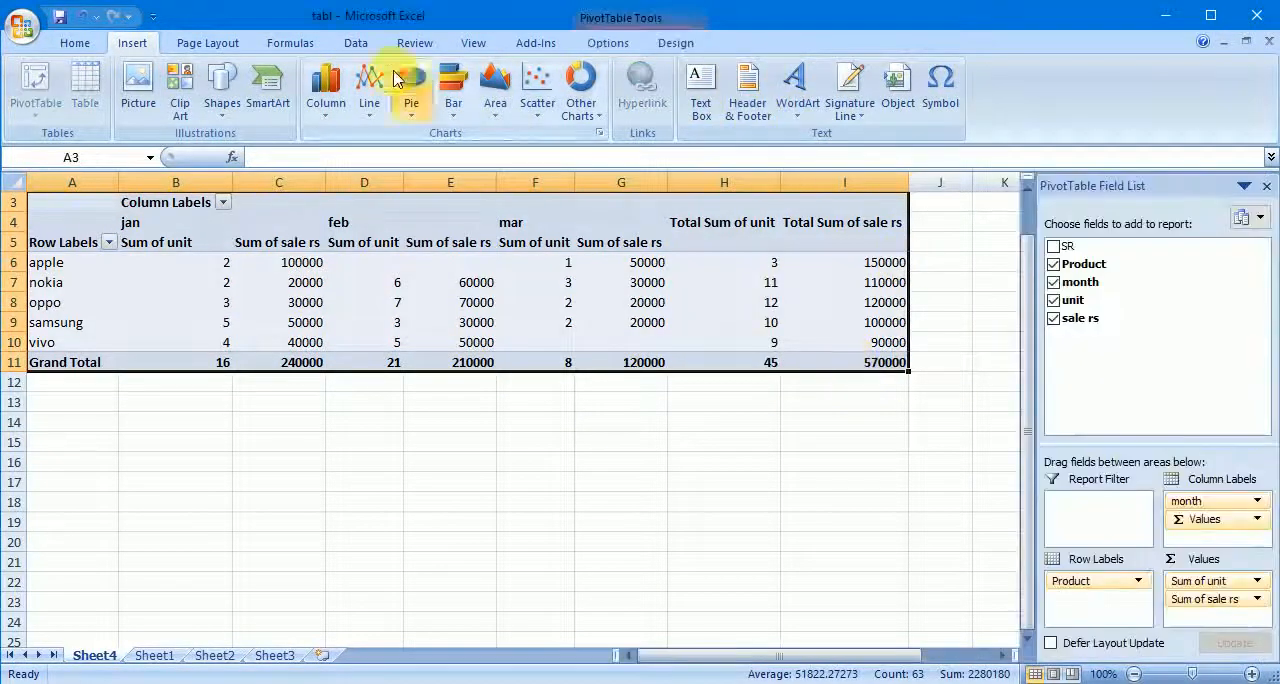
click(608, 43)
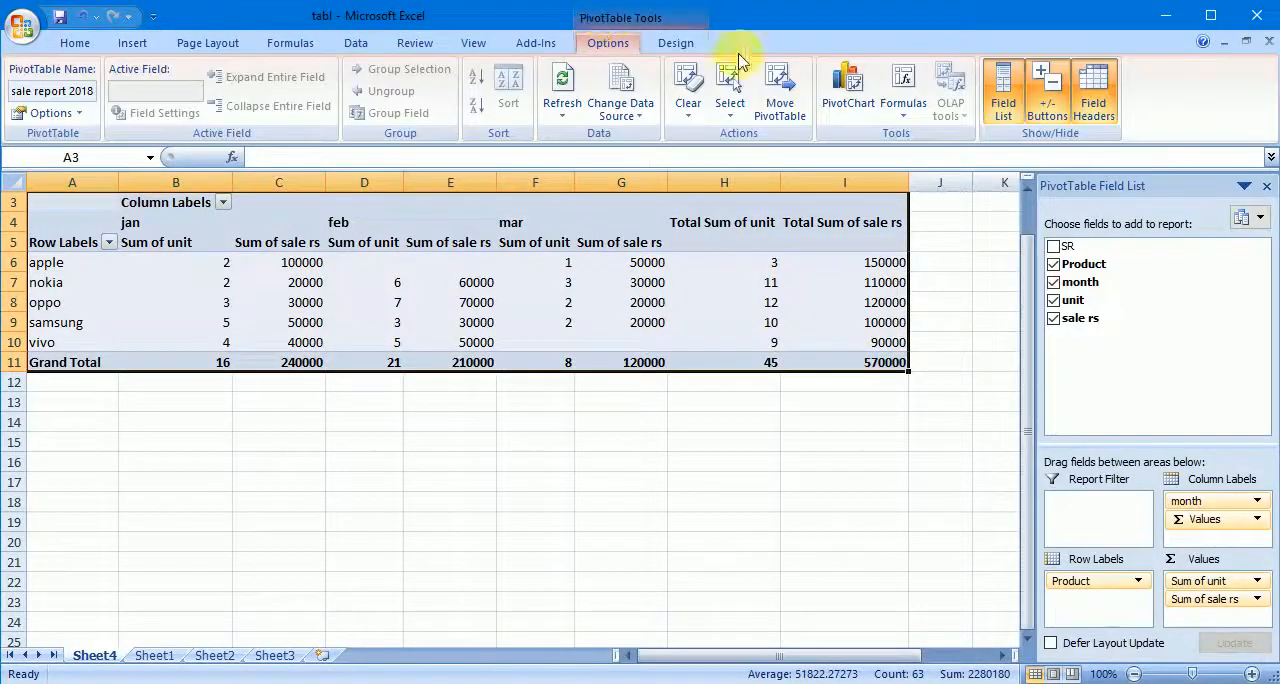
click(847, 88)
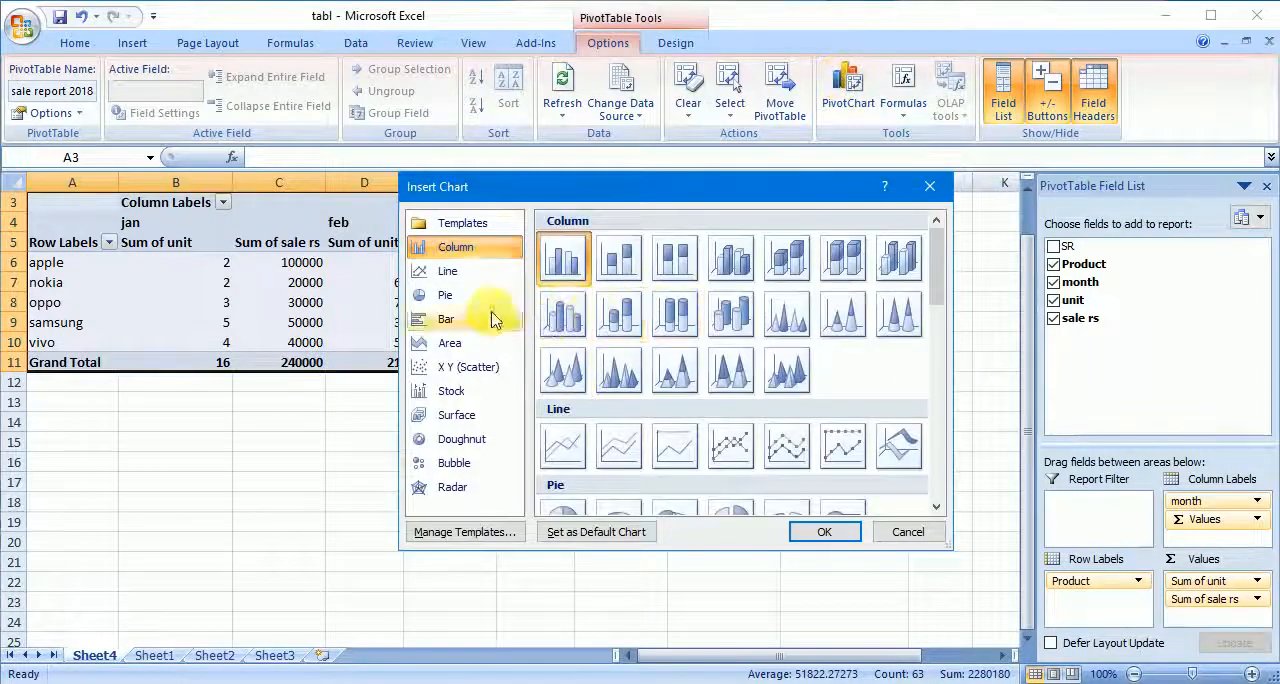
click(563, 313)
click(856, 539)
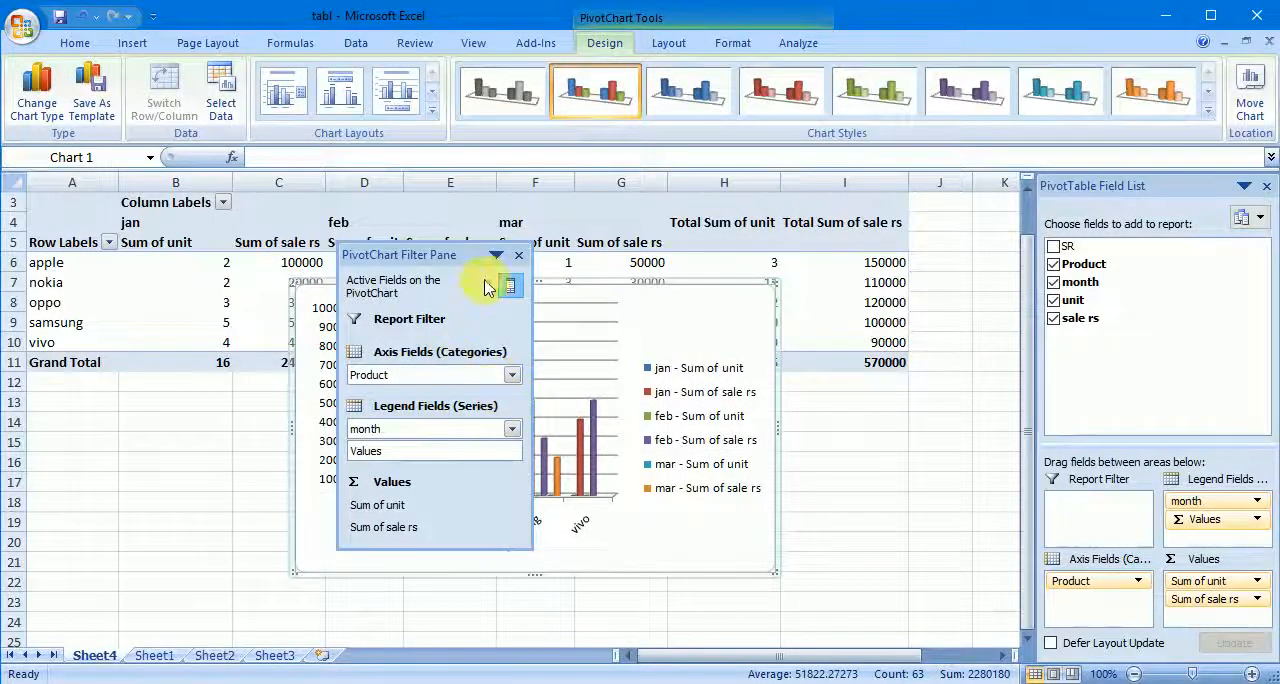
- Move the PivotChart down so the product rows of the PivotTable are uncovered, and close the PivotChart Filter Pane
drag(465, 258, 238, 126)
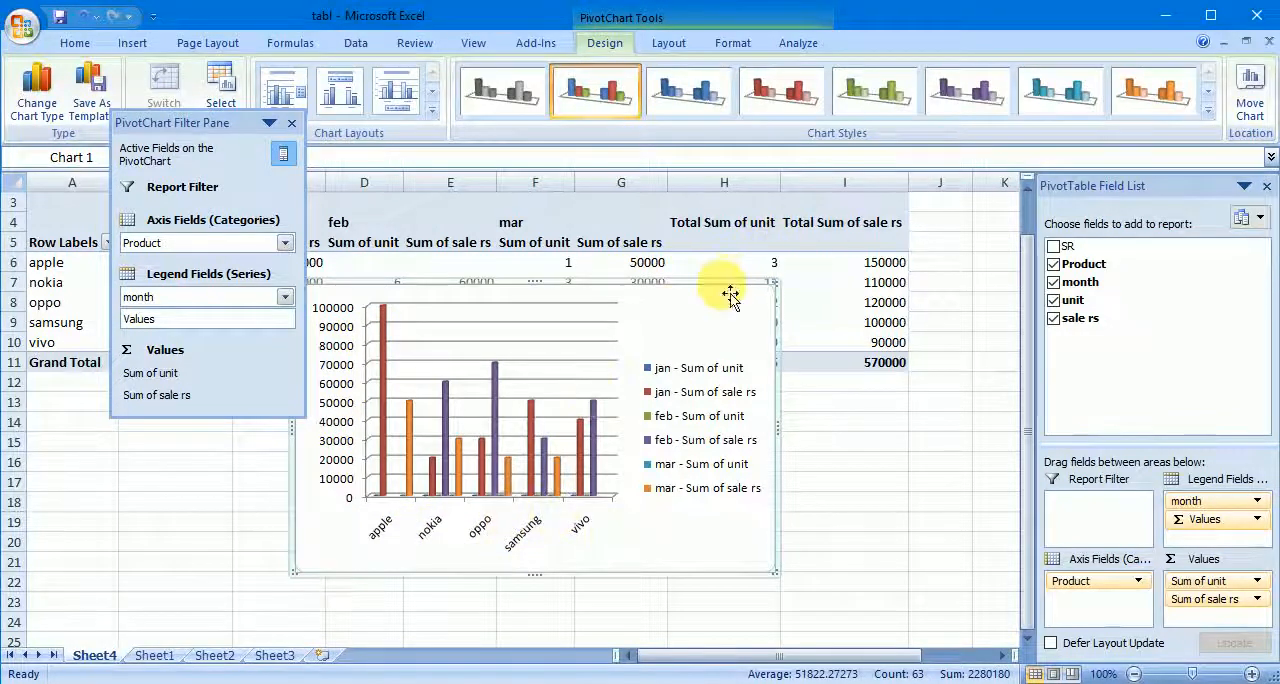
drag(733, 296, 806, 363)
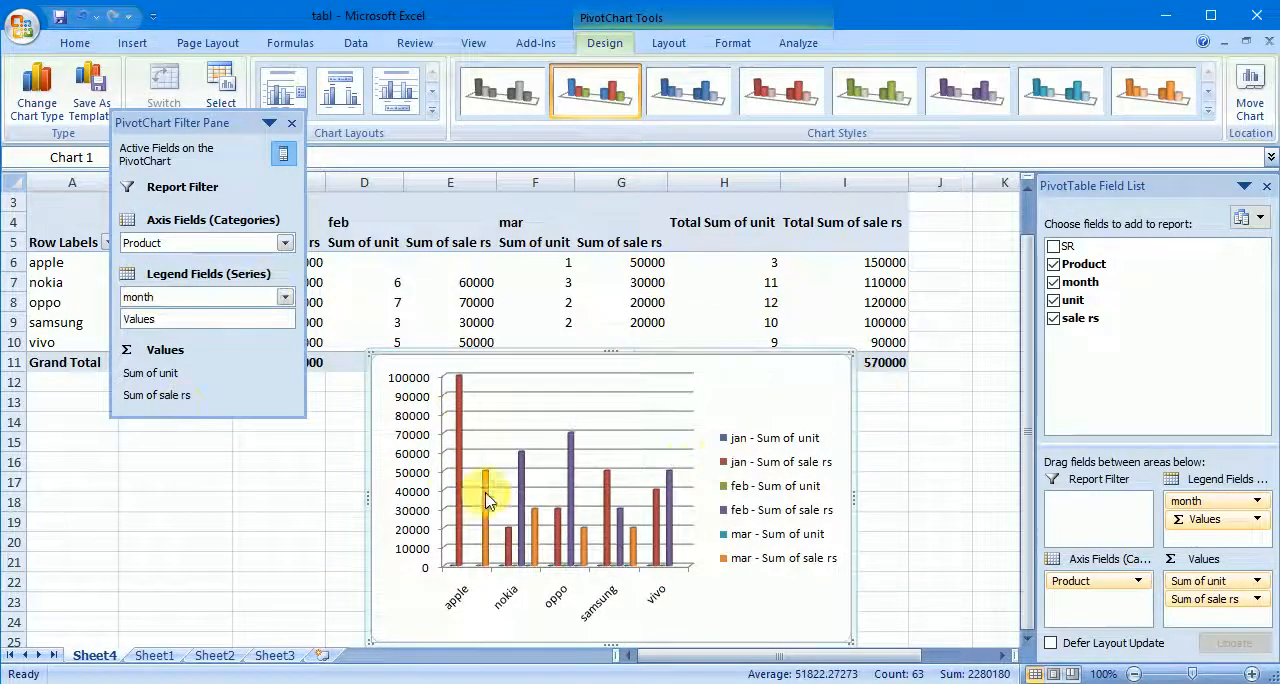
click(285, 243)
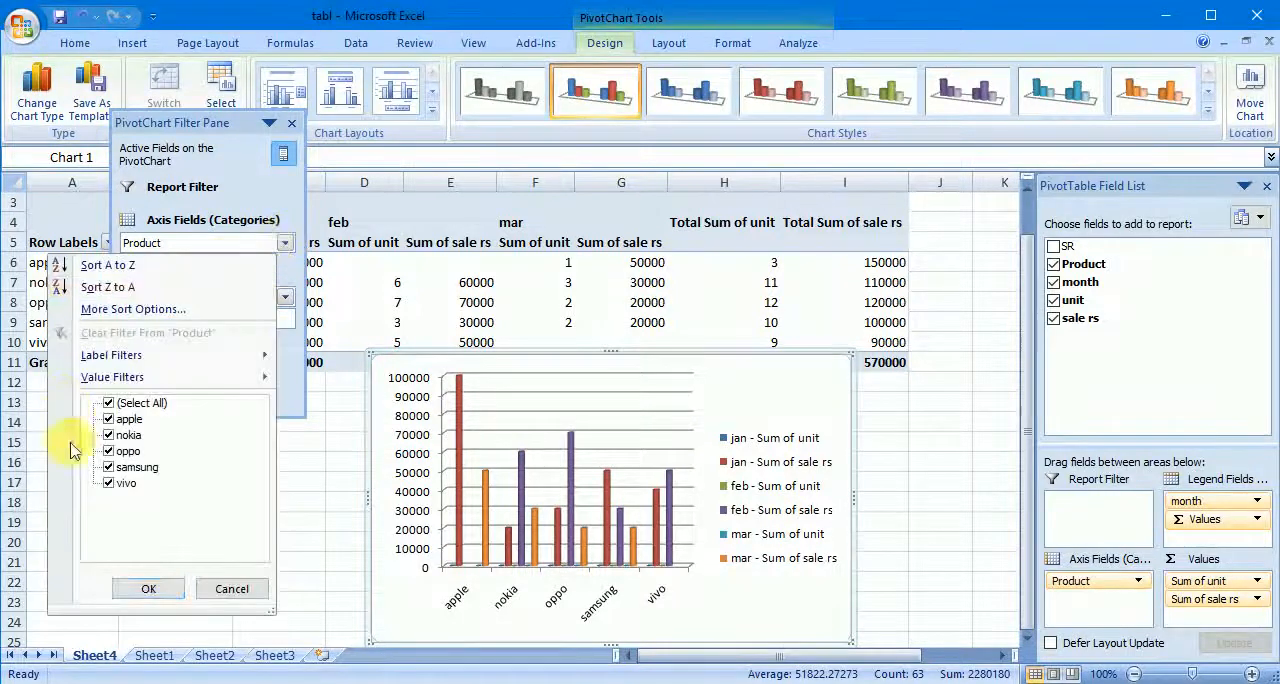
click(232, 588)
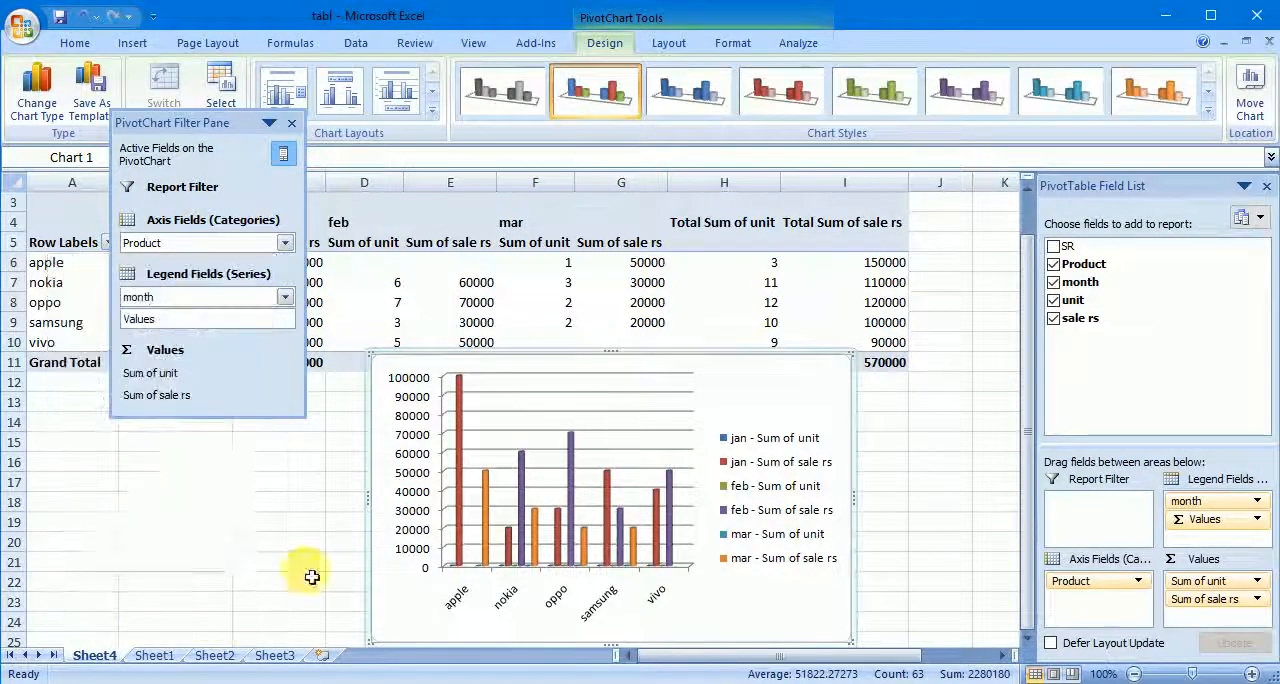
right_click(718, 355)
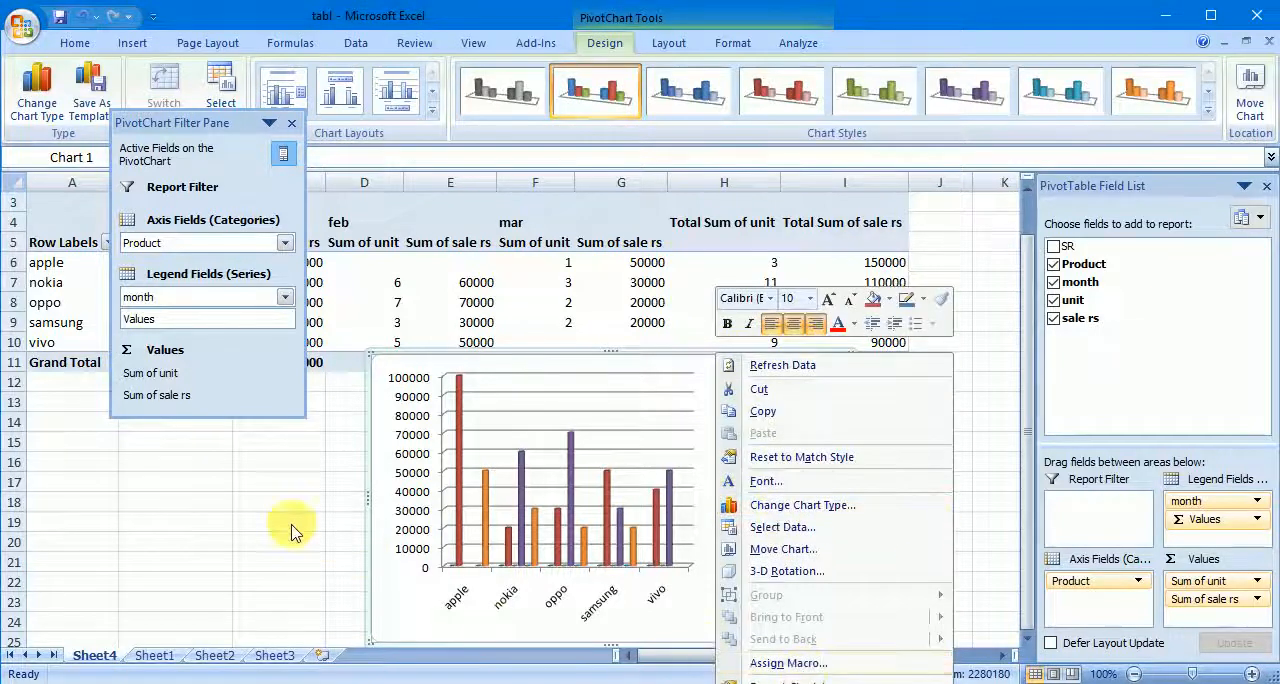
key(Escape)
click(291, 123)
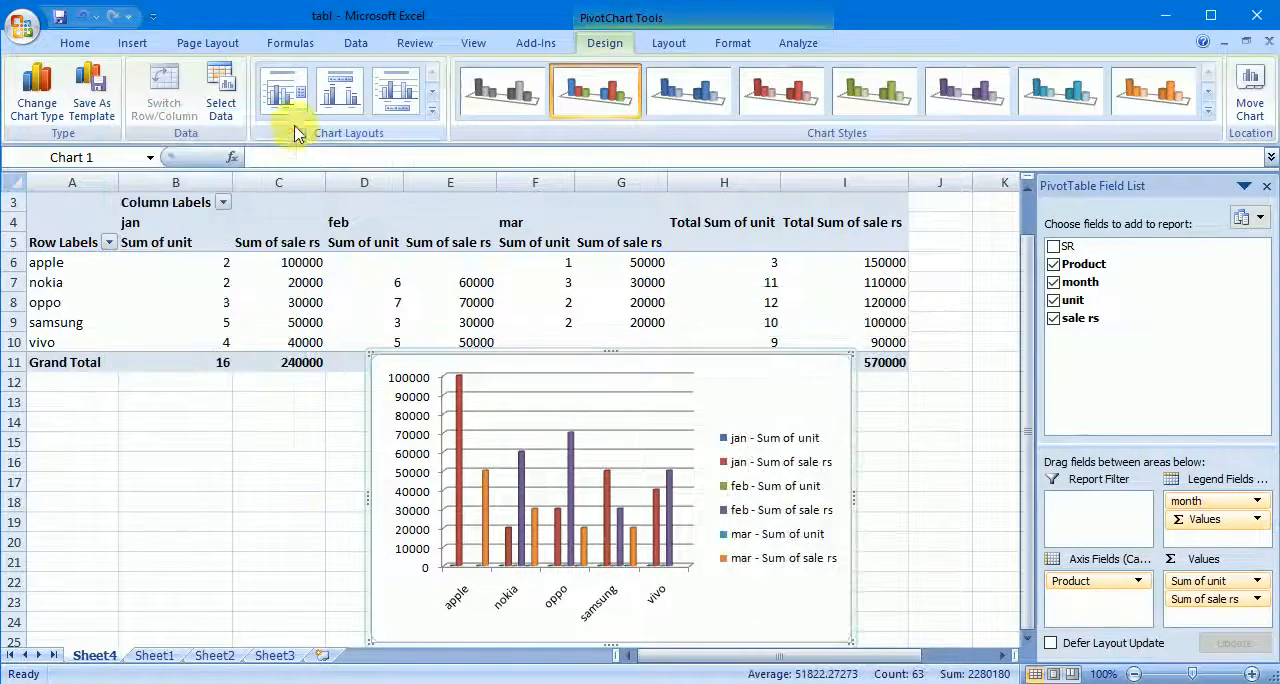
- Create a table without existing headers over the empty range M5:Q16 on Sheet1, beside the sales data
click(130, 45)
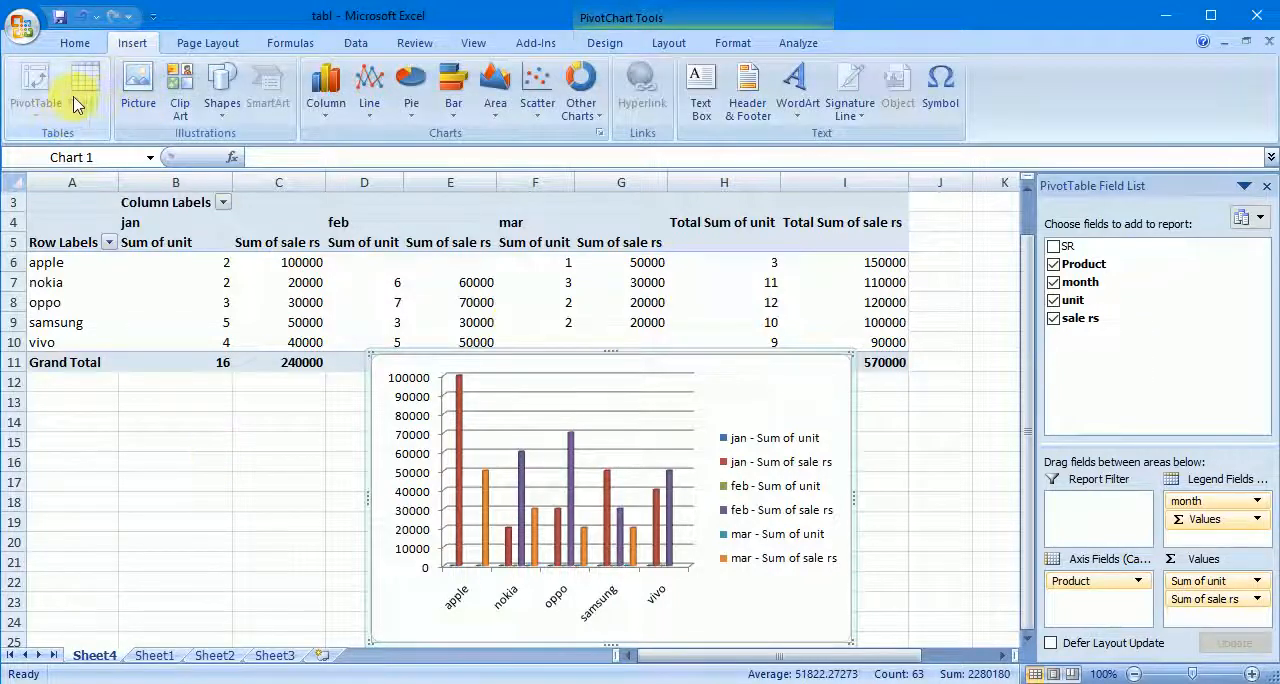
click(153, 656)
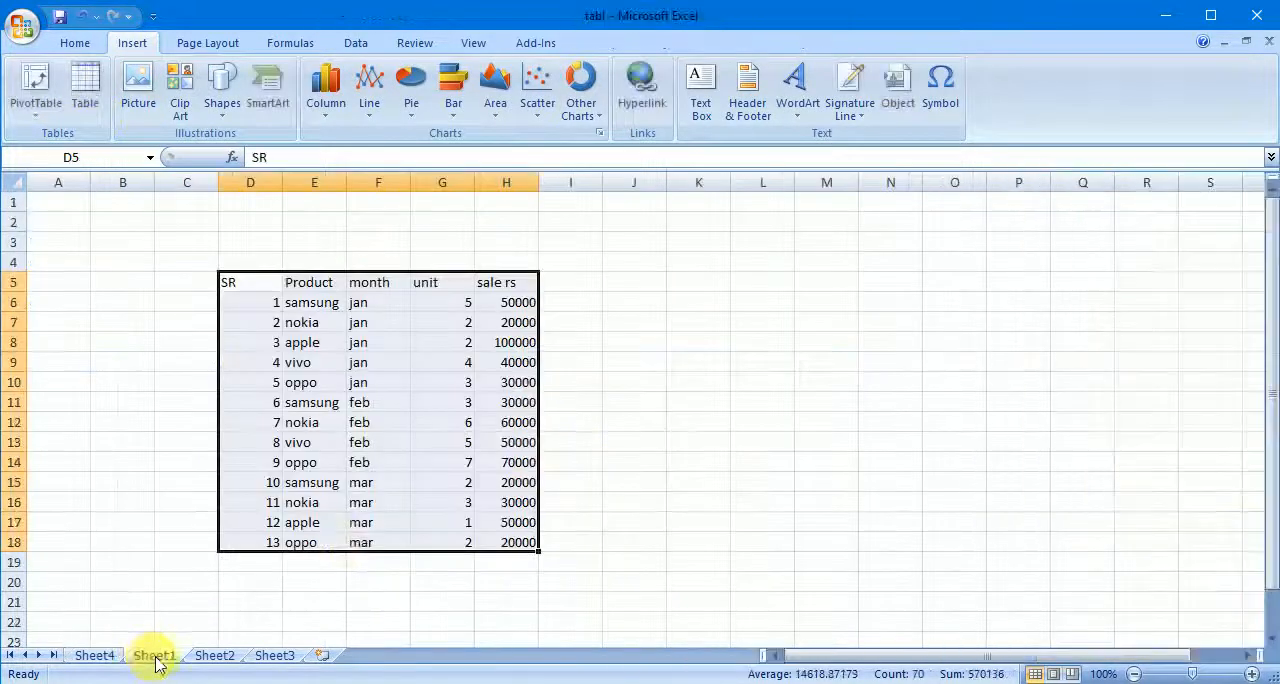
click(210, 656)
click(153, 658)
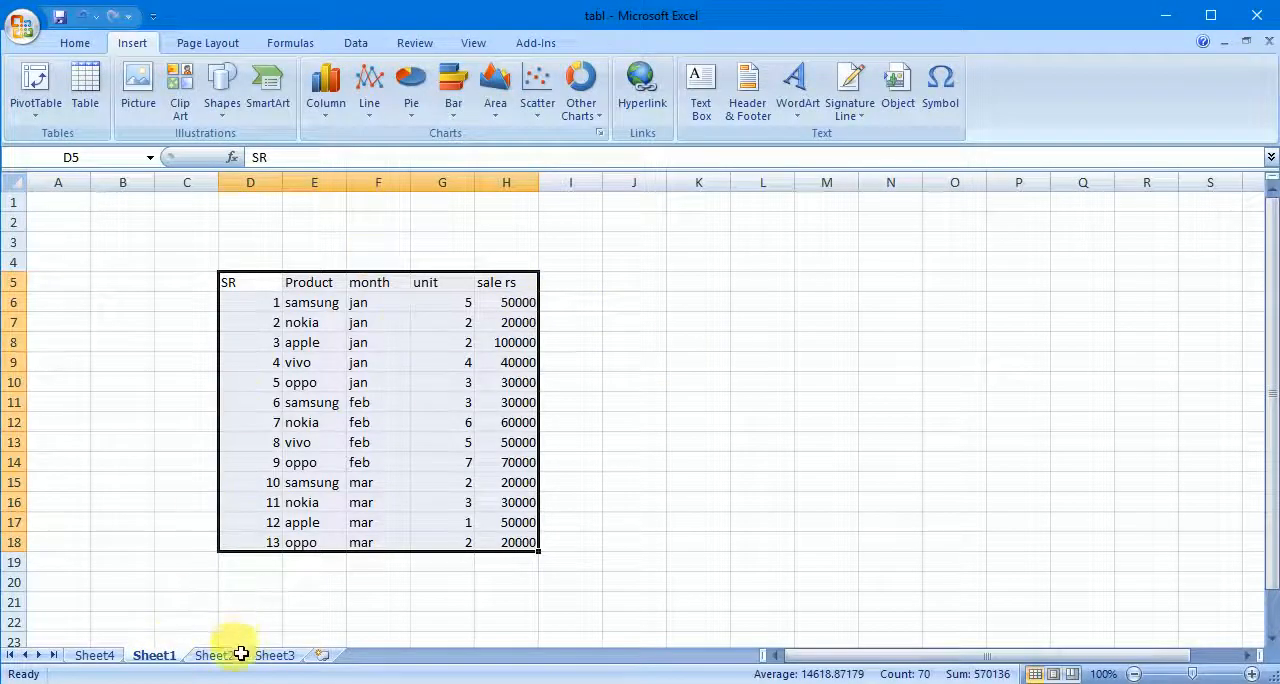
drag(817, 285, 1086, 514)
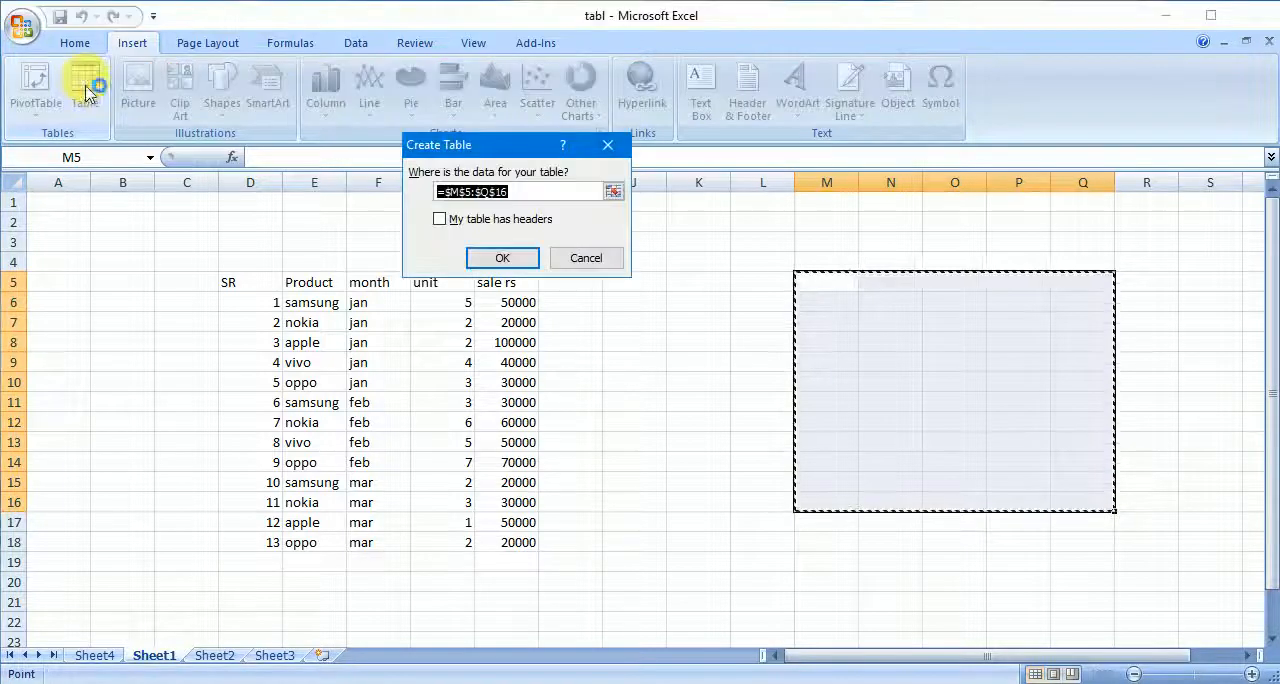
click(500, 257)
- Apply the purple banded table style to the new table in columns M to Q
click(935, 366)
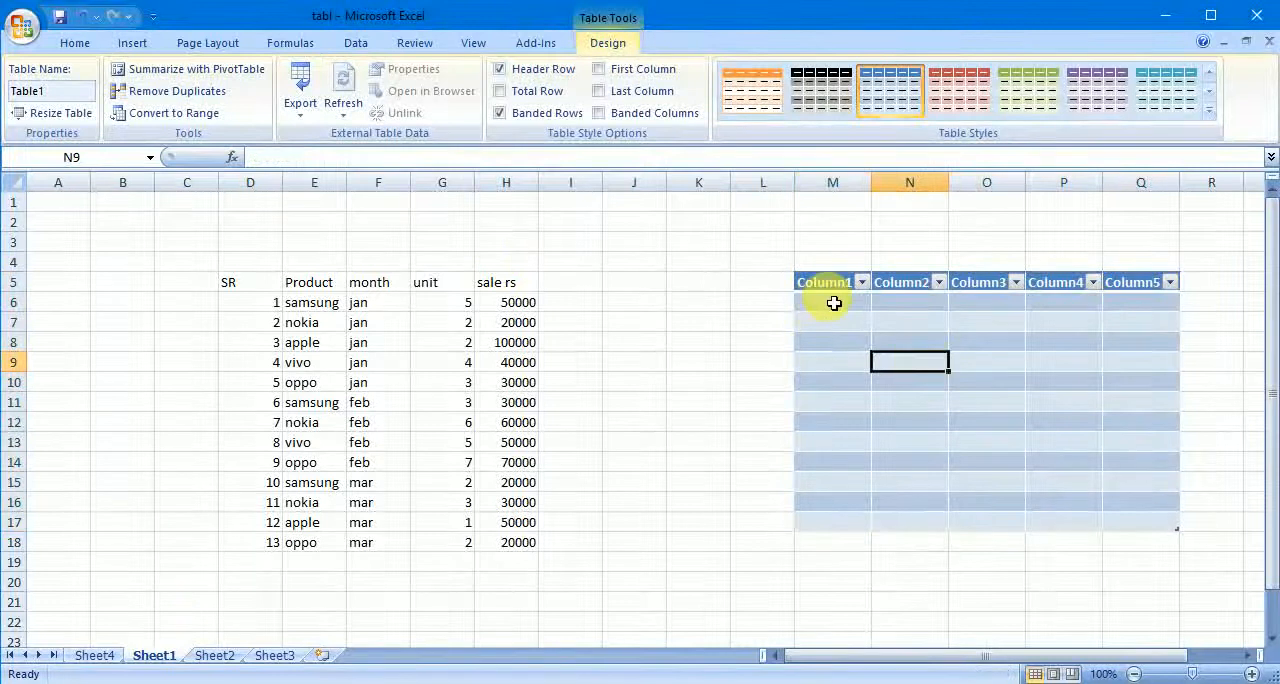
drag(829, 300, 1162, 530)
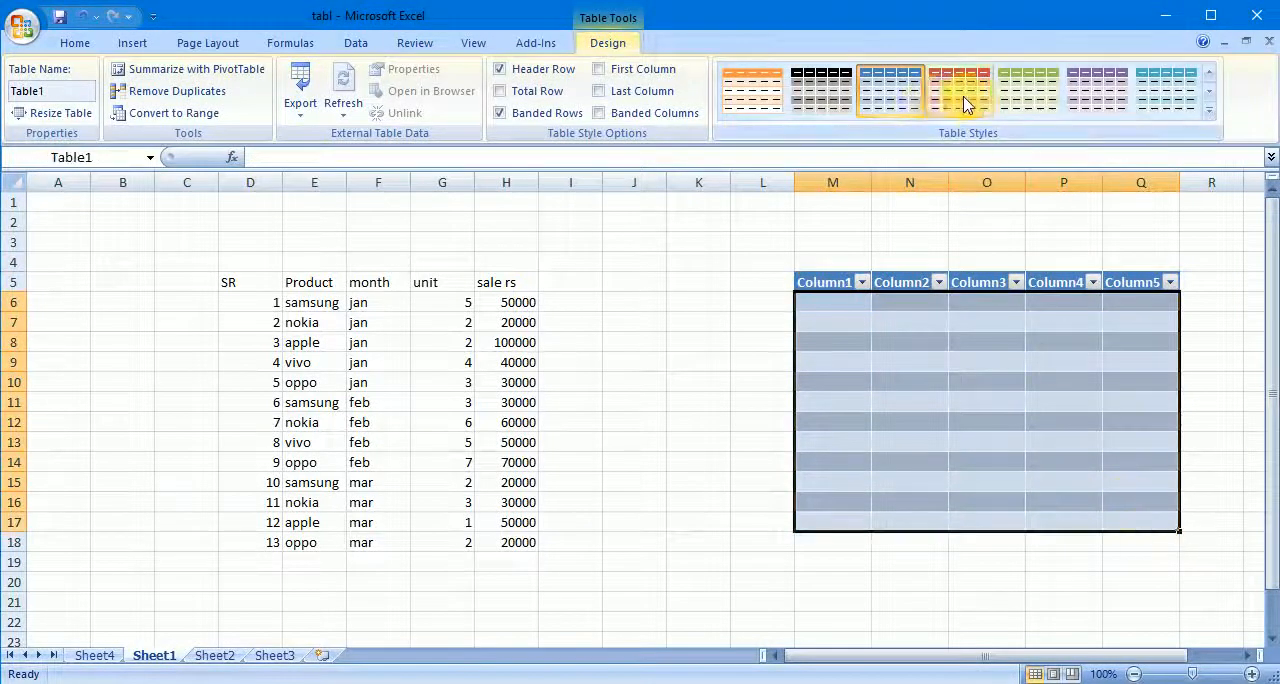
click(1097, 90)
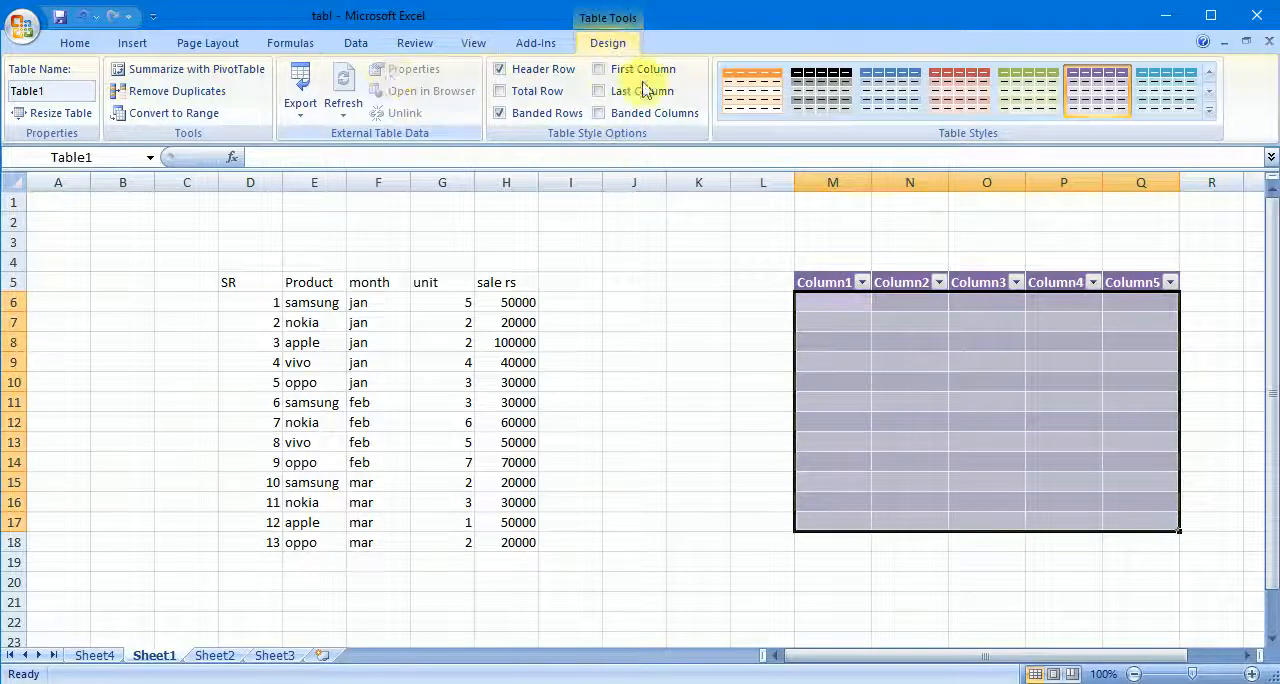
click(698, 304)
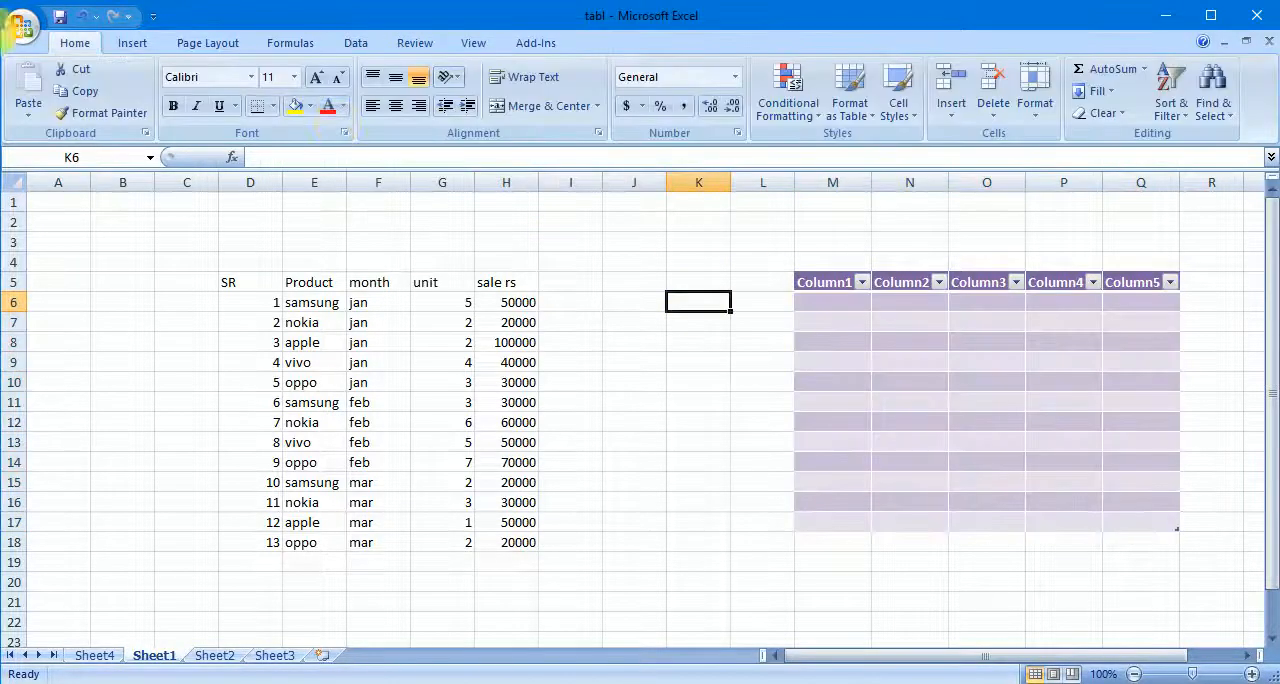
- Insert the picture named classification from the Desktop folder on Sheet2
click(134, 44)
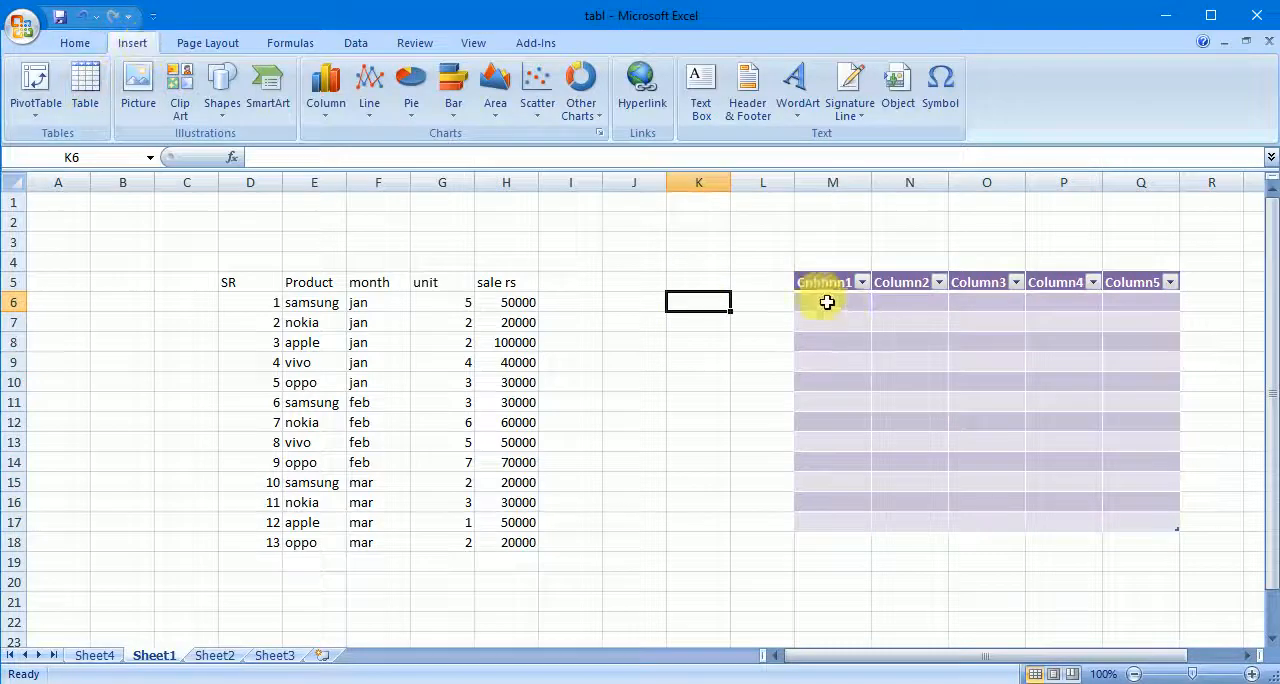
click(718, 369)
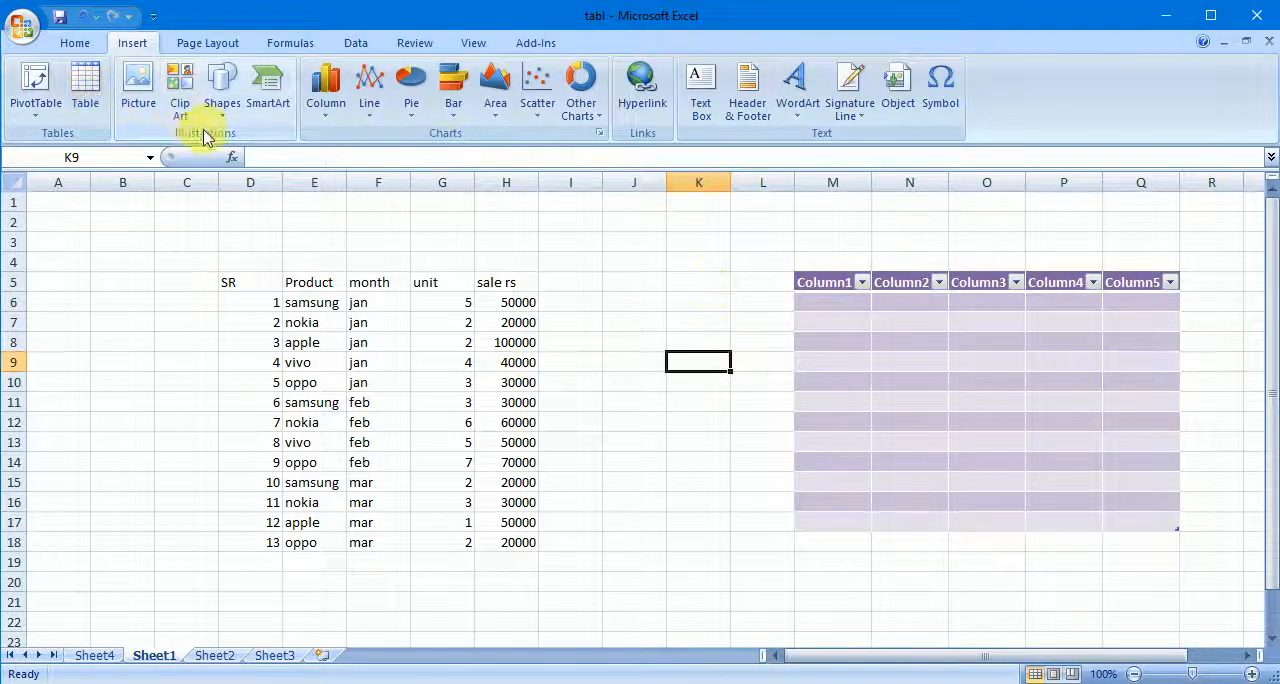
click(250, 642)
click(218, 655)
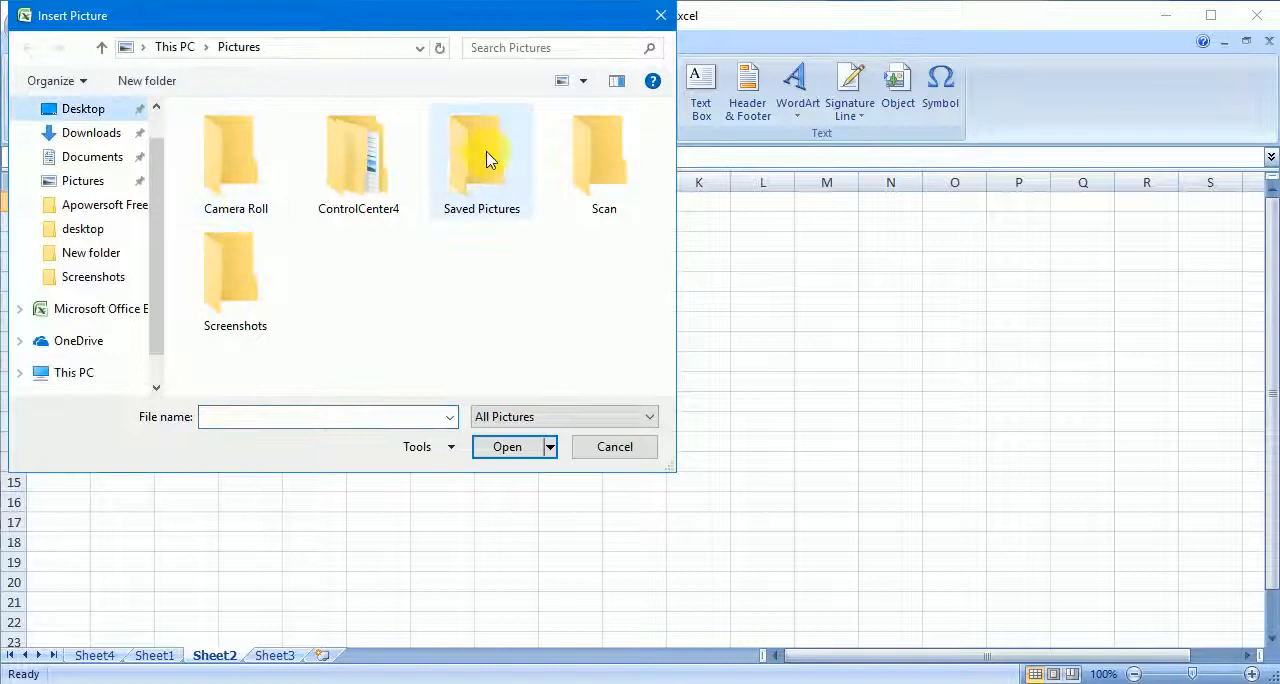
click(82, 108)
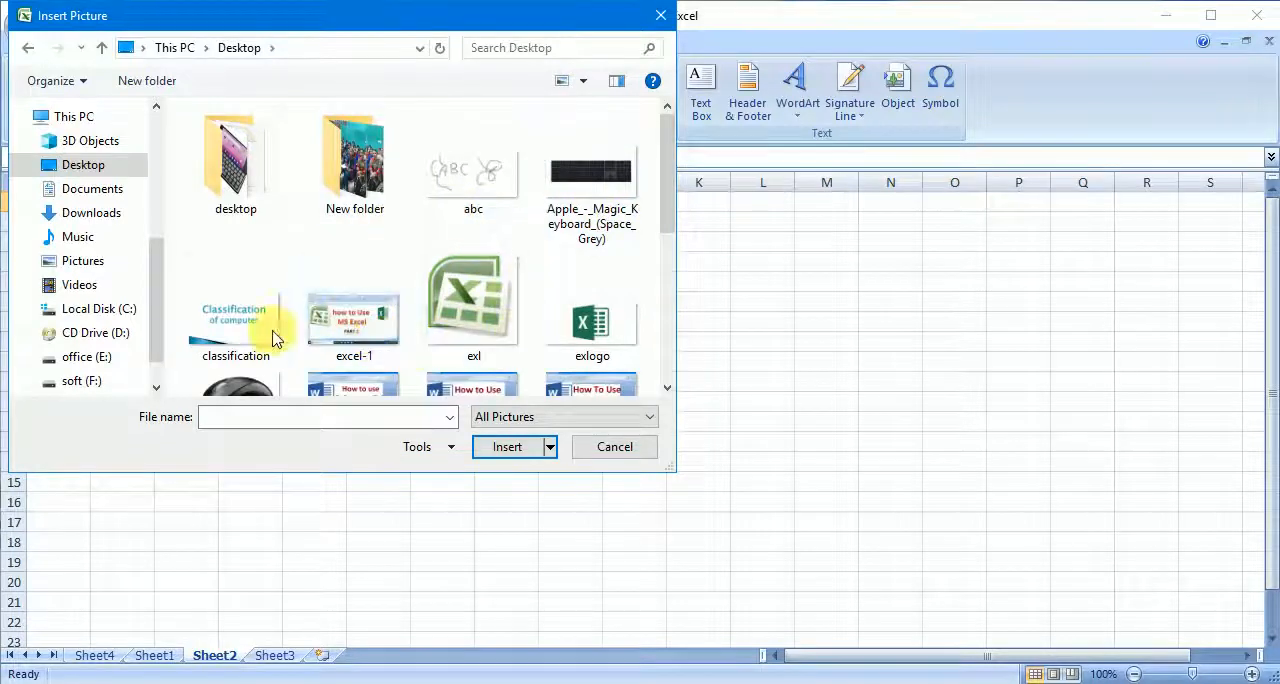
click(231, 334)
click(505, 446)
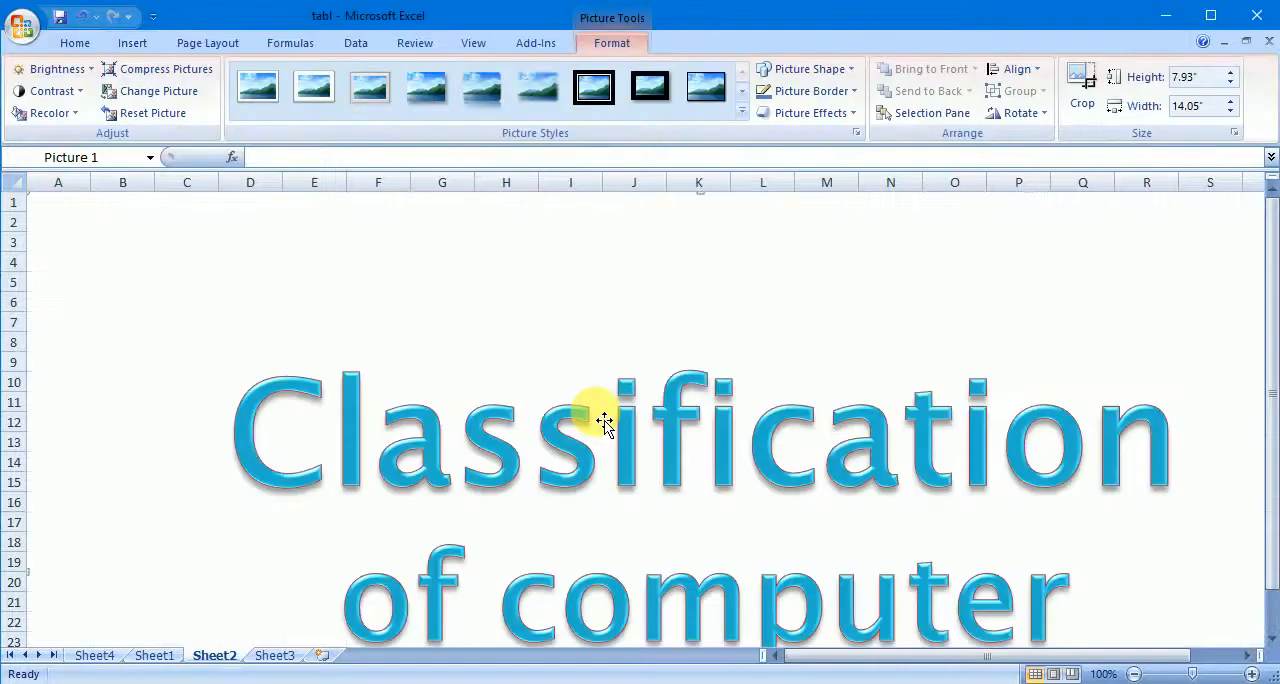
- Reduce the inserted picture's height to 4.4 inches, keeping its proportions
click(1232, 83)
click(1232, 83)
click(1232, 83)
click(1232, 83)
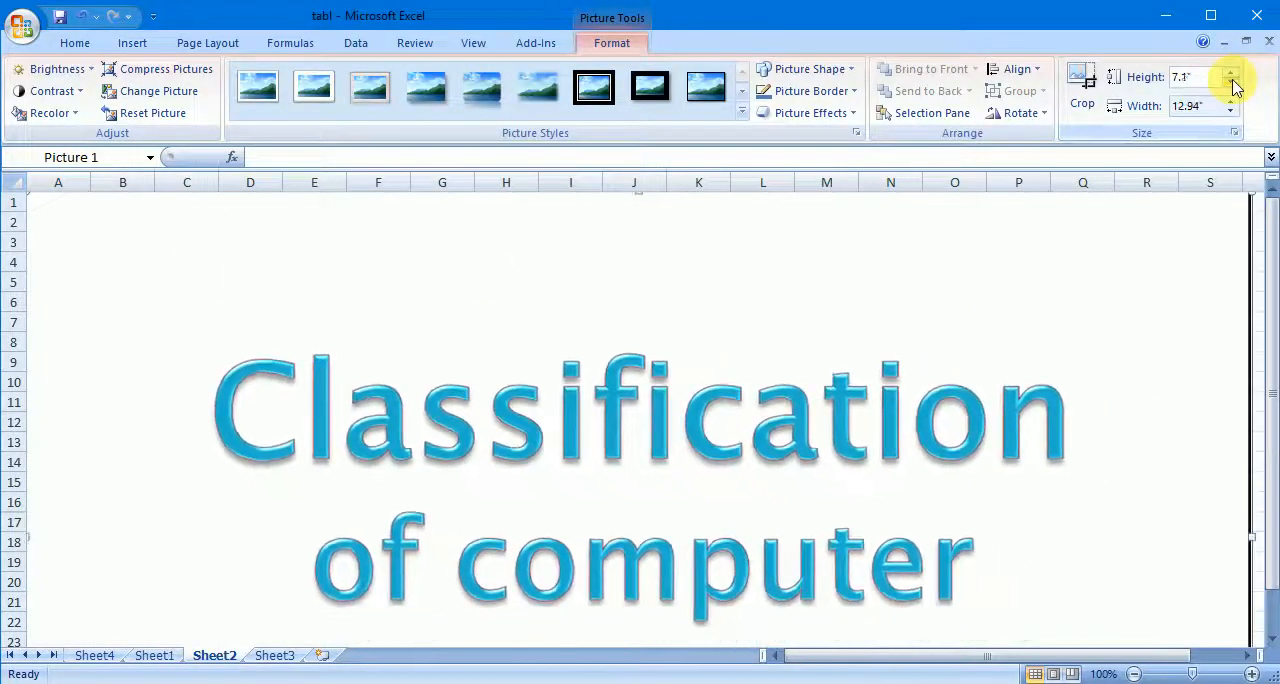
click(1232, 83)
click(1232, 83)
click(1232, 83)
click(1232, 83)
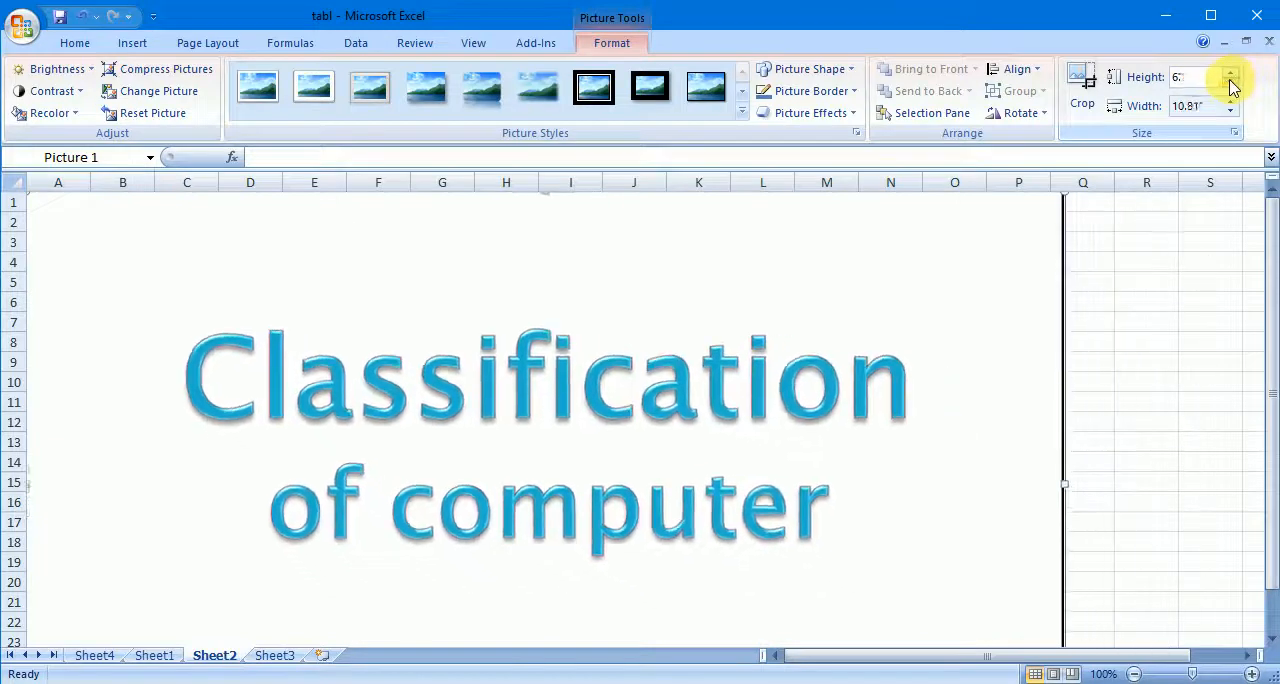
click(1231, 84)
click(1231, 84)
click(1231, 84)
click(1231, 85)
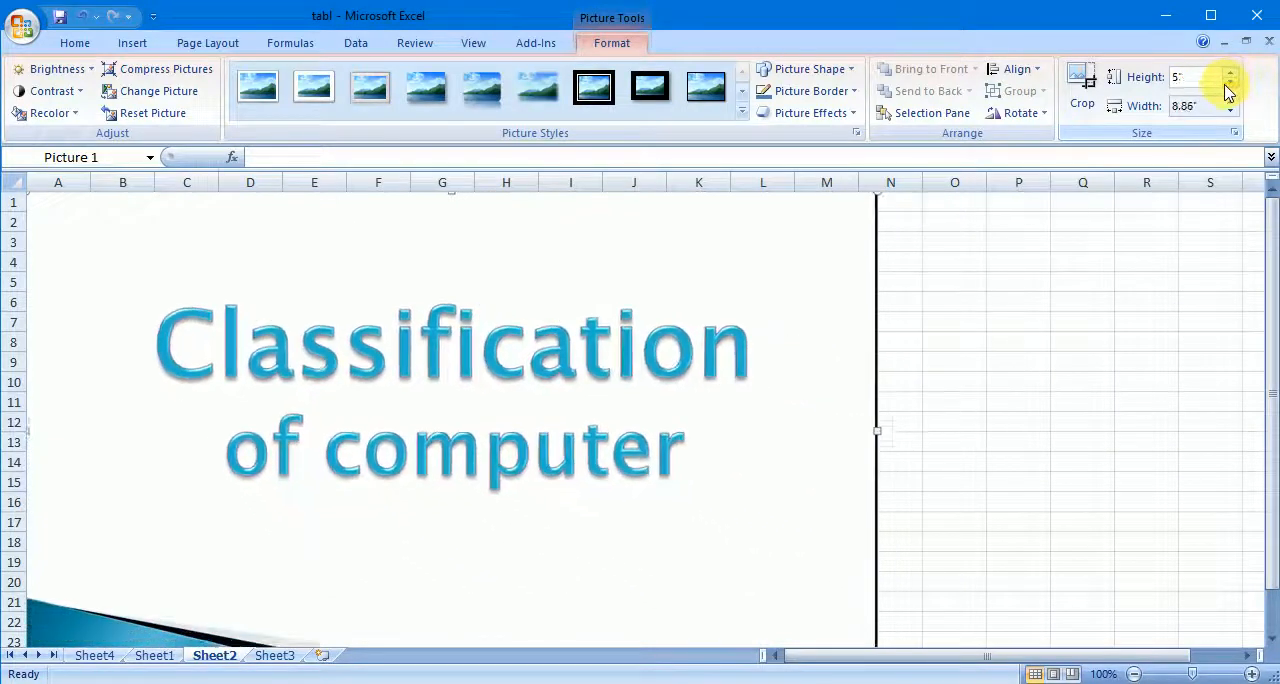
click(1230, 84)
click(1230, 84)
click(1230, 84)
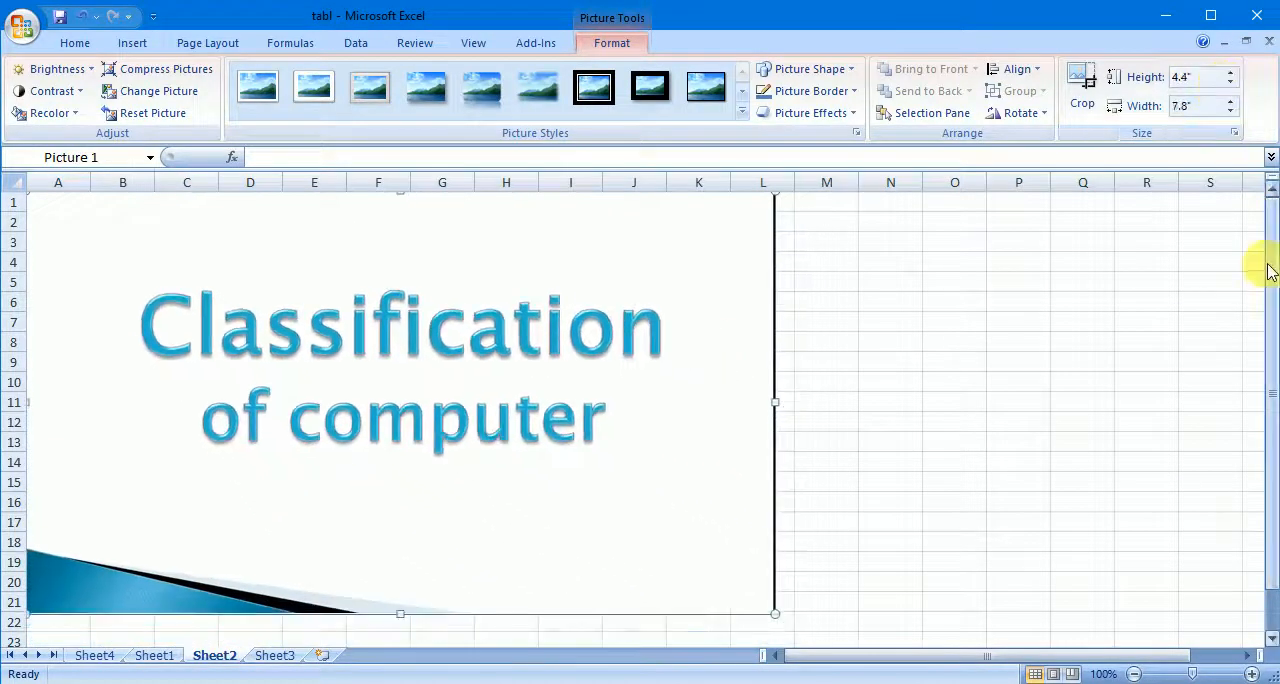
- Shrink the picture to about 1.85 by 3.27 inches, place it over about C5:G13, and deselect it
drag(1268, 270, 1266, 337)
drag(775, 574, 466, 344)
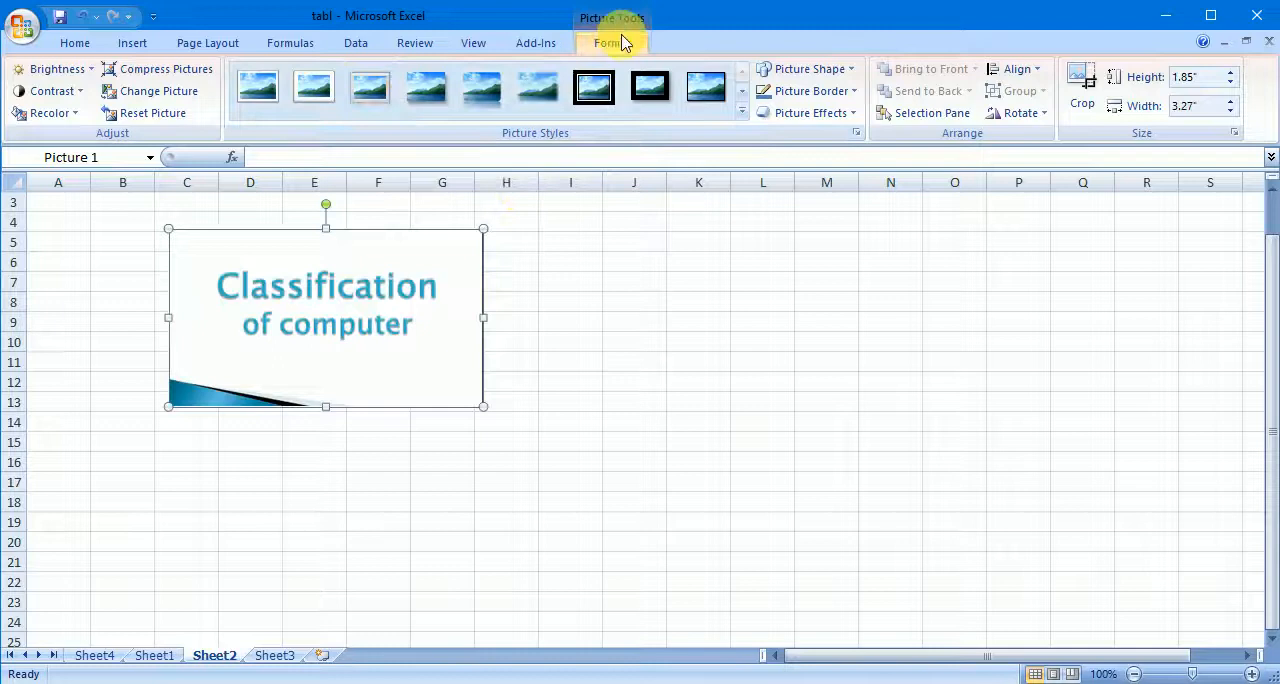
click(664, 346)
- Search all clip art collections for tree
click(130, 45)
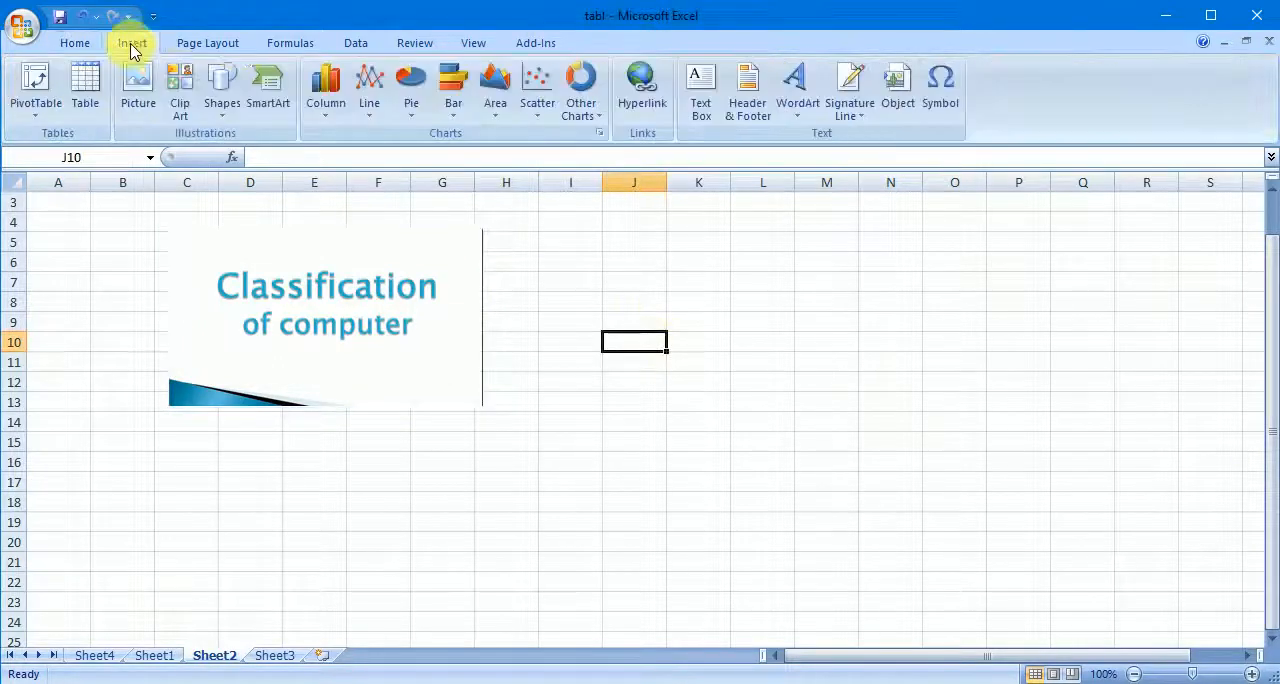
click(196, 104)
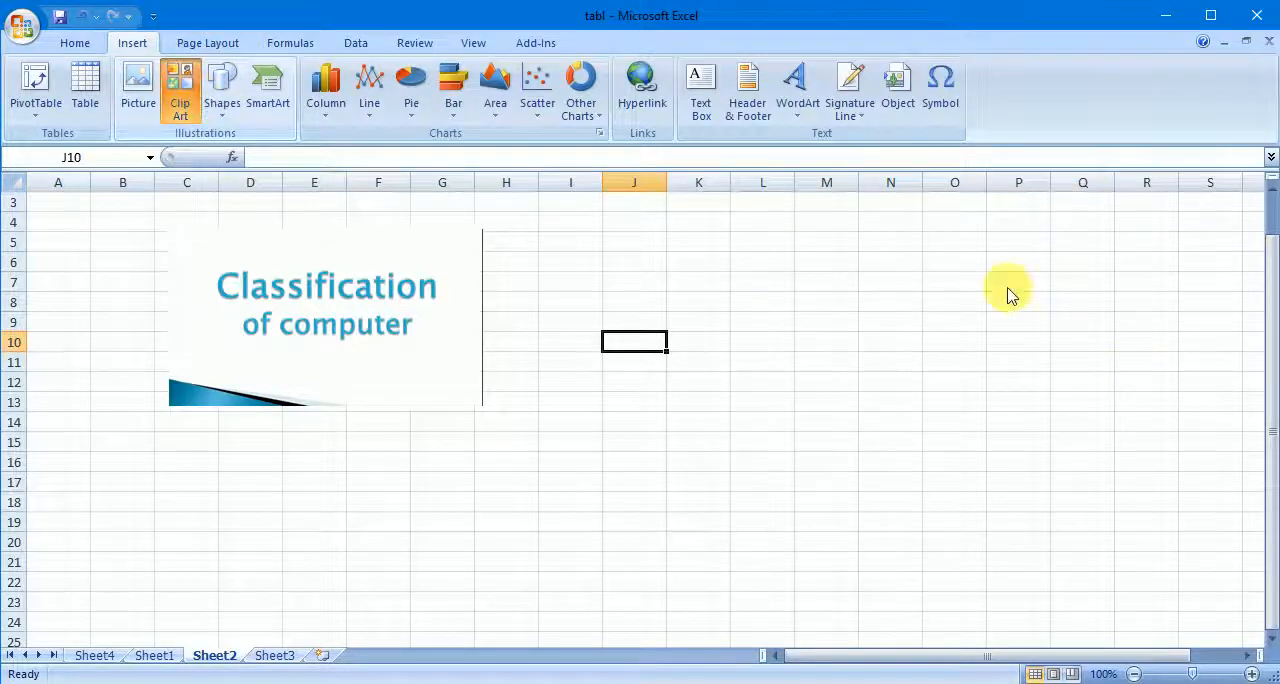
click(683, 287)
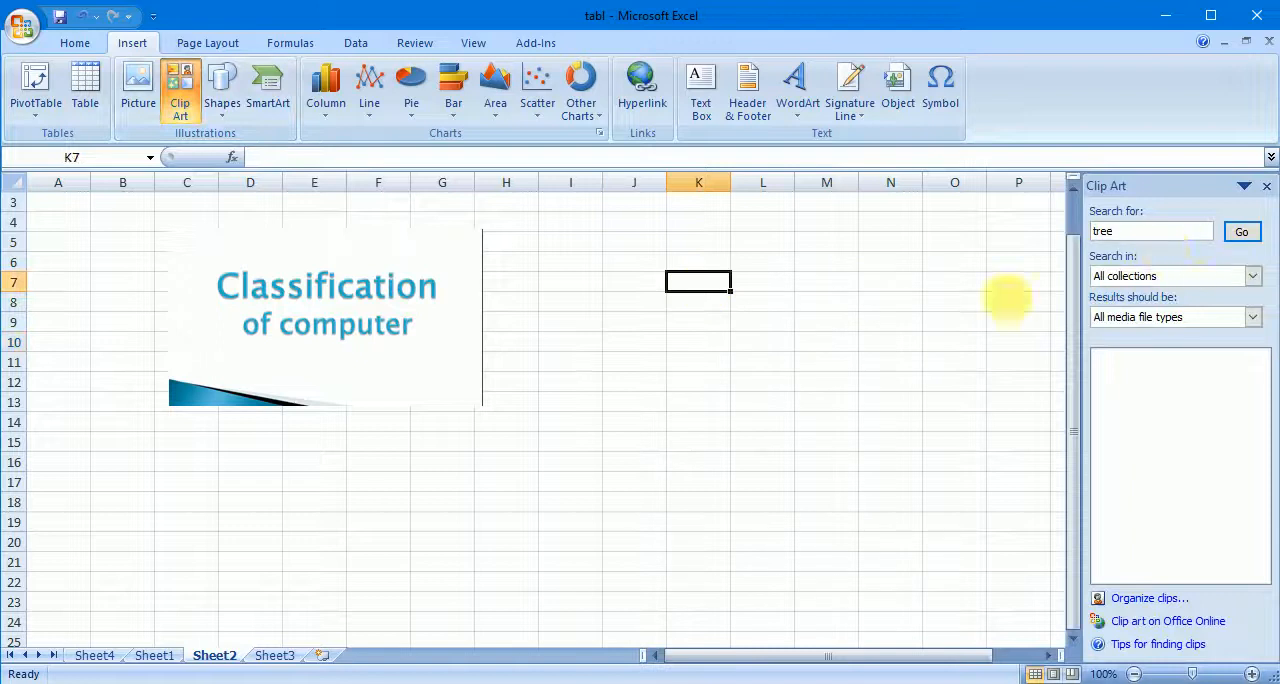
drag(1148, 233, 1058, 238)
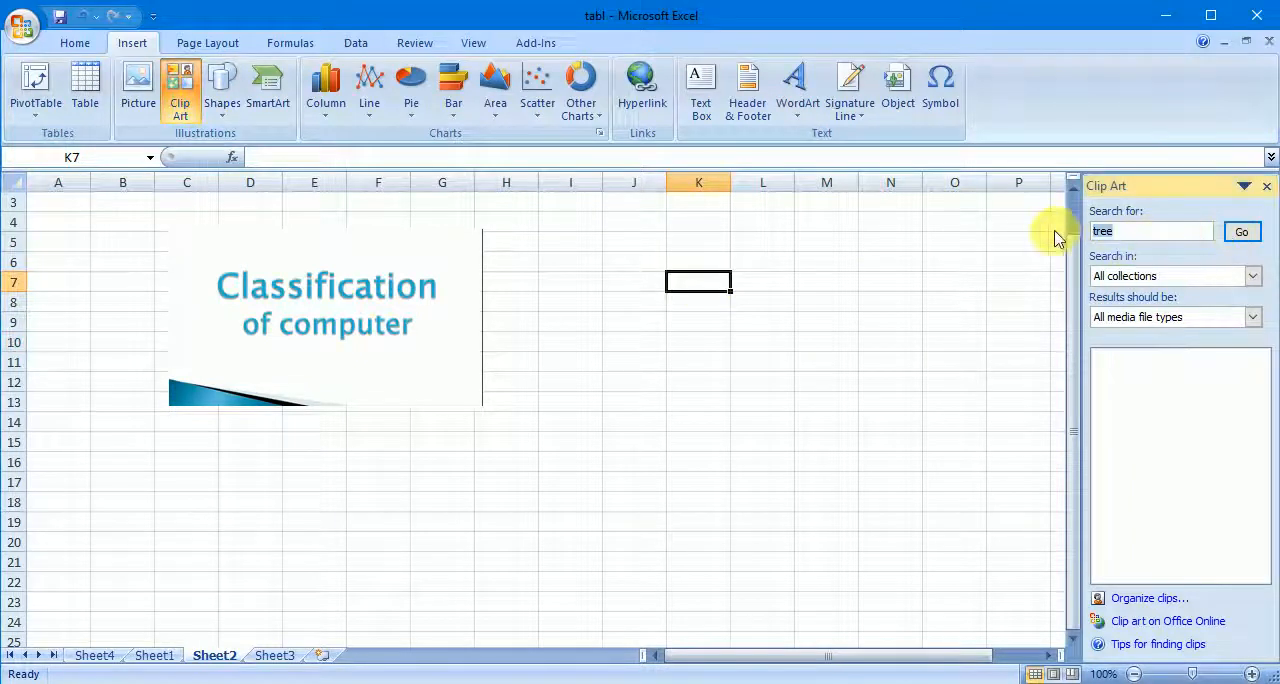
click(1236, 233)
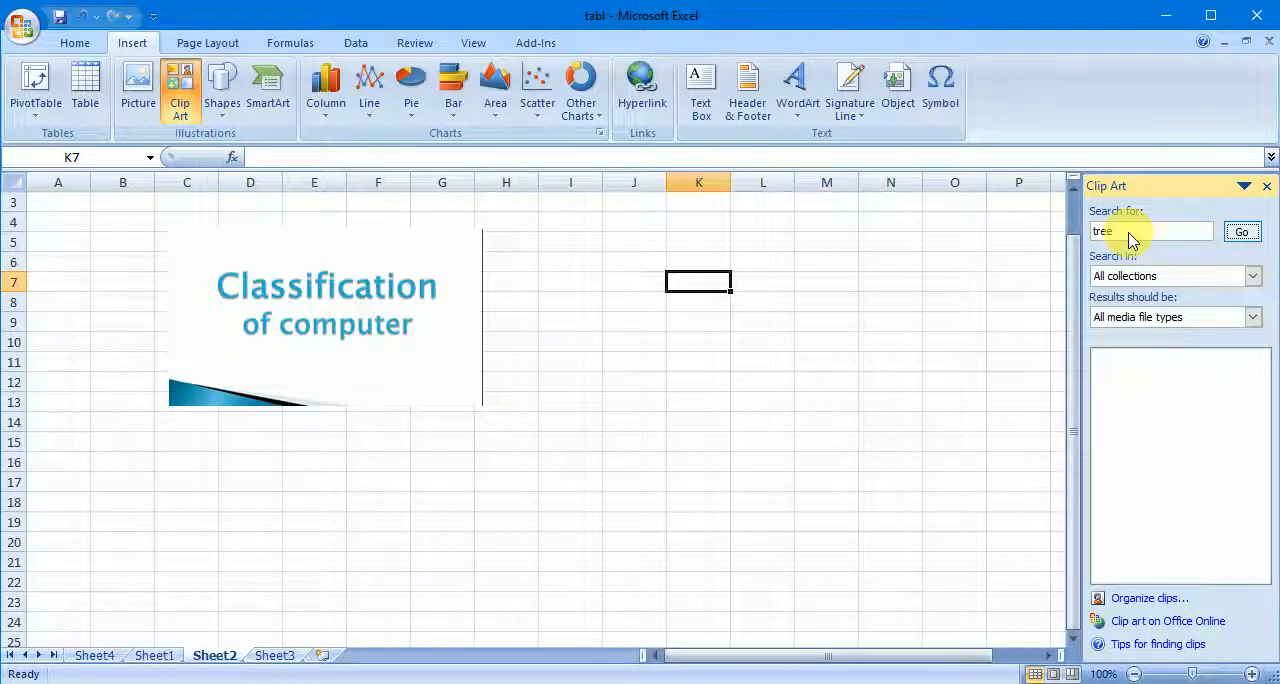
click(1245, 235)
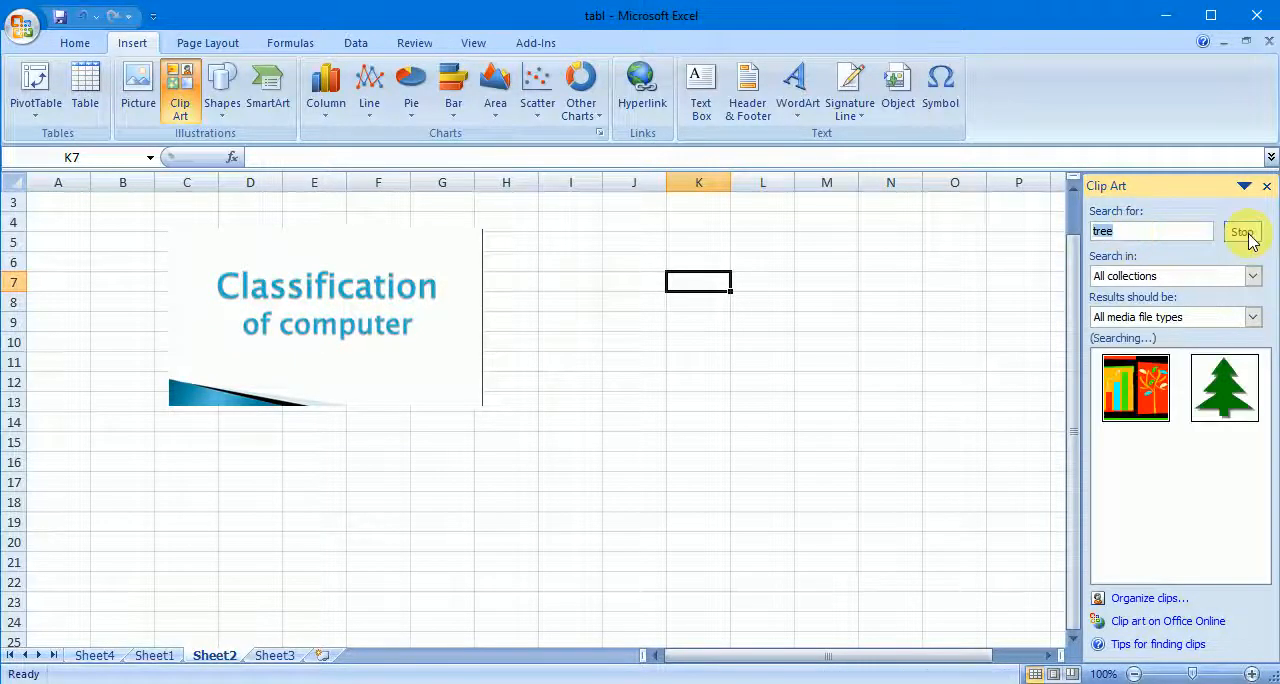
- Insert the clip of a woman at a desk from a clip art search for computer, and move it to about L5:O14
click(1126, 240)
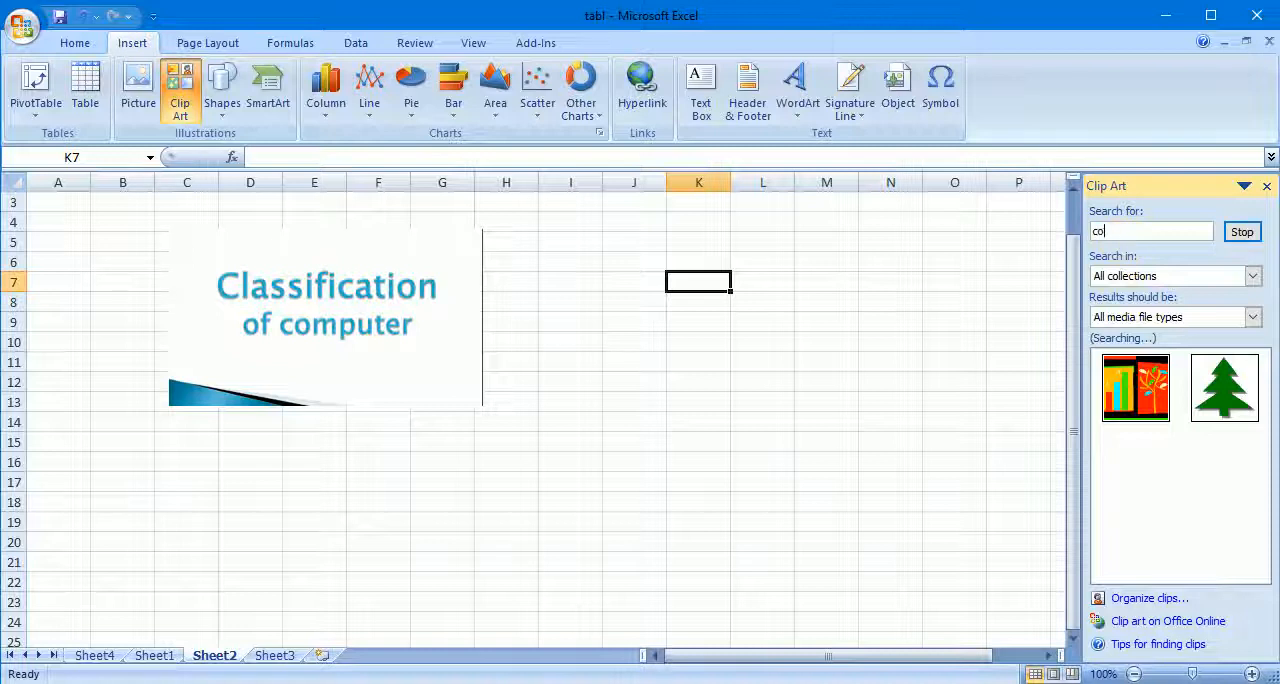
text(computer)
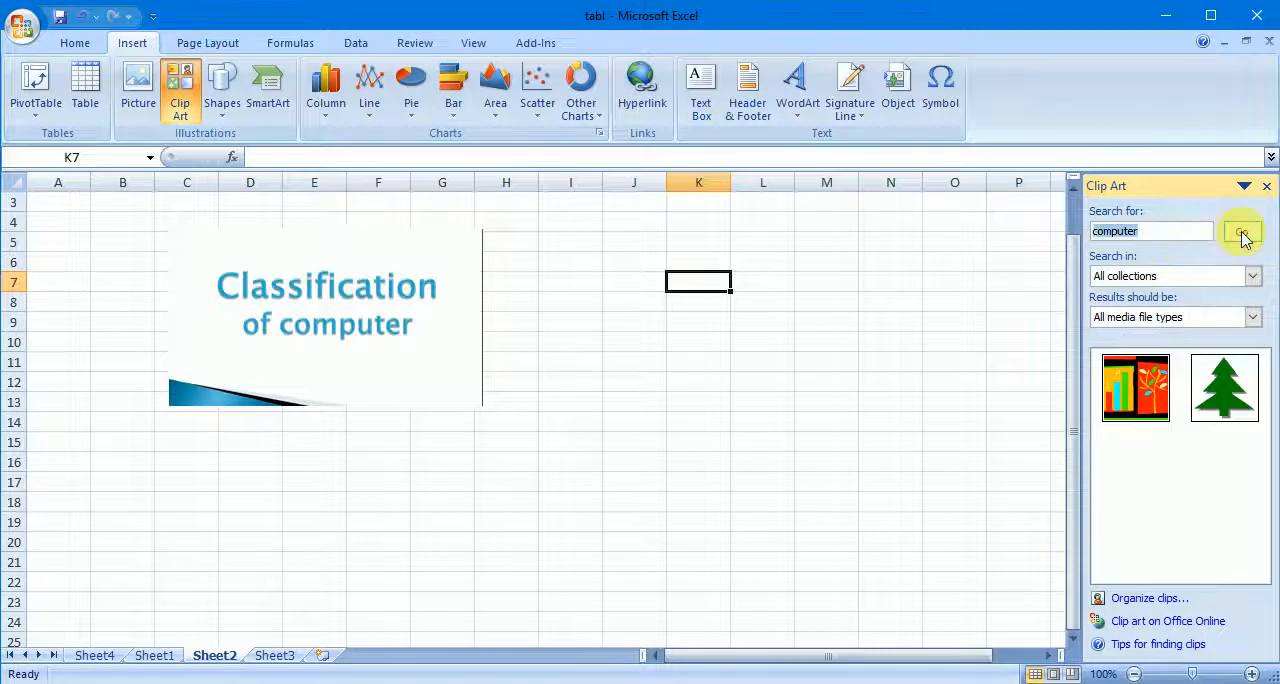
click(1242, 233)
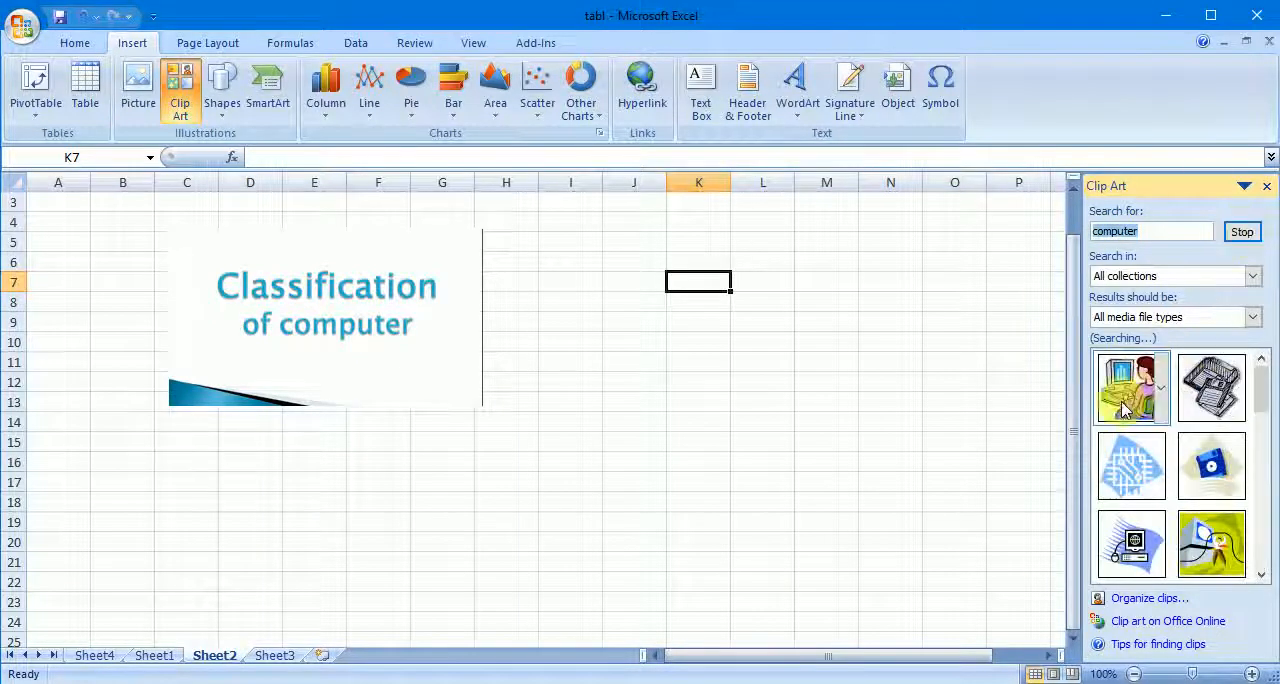
click(1124, 405)
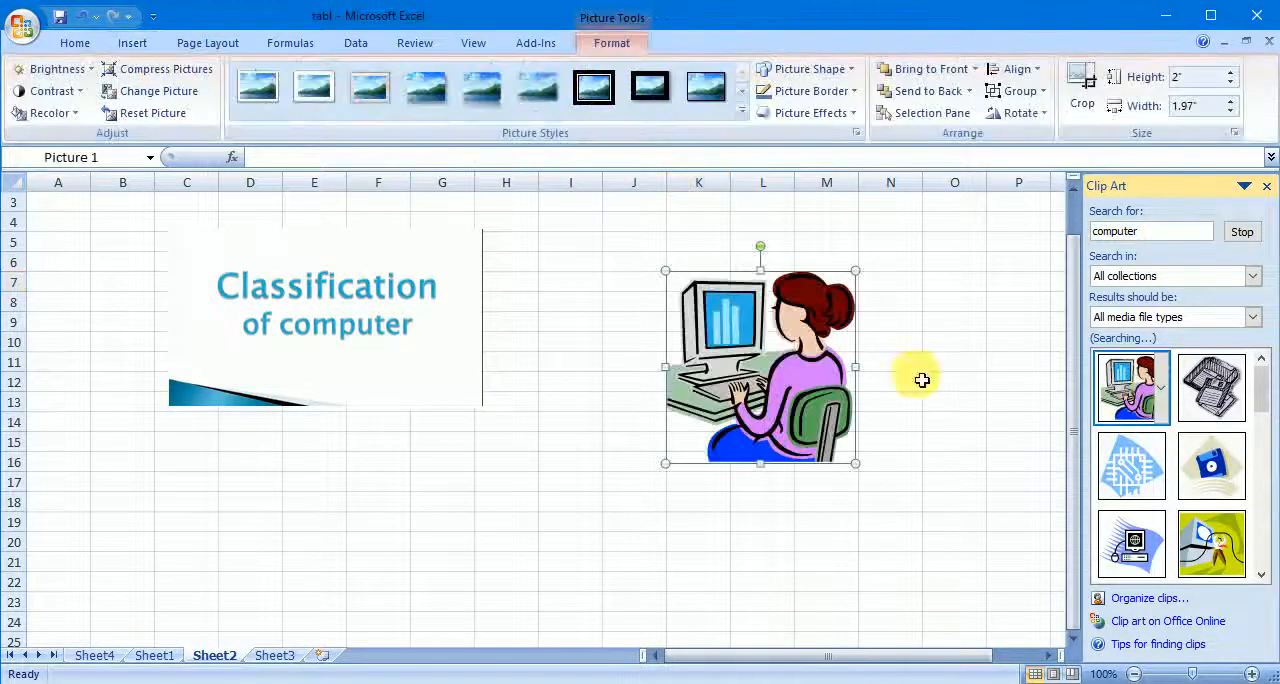
drag(741, 364, 829, 337)
click(760, 483)
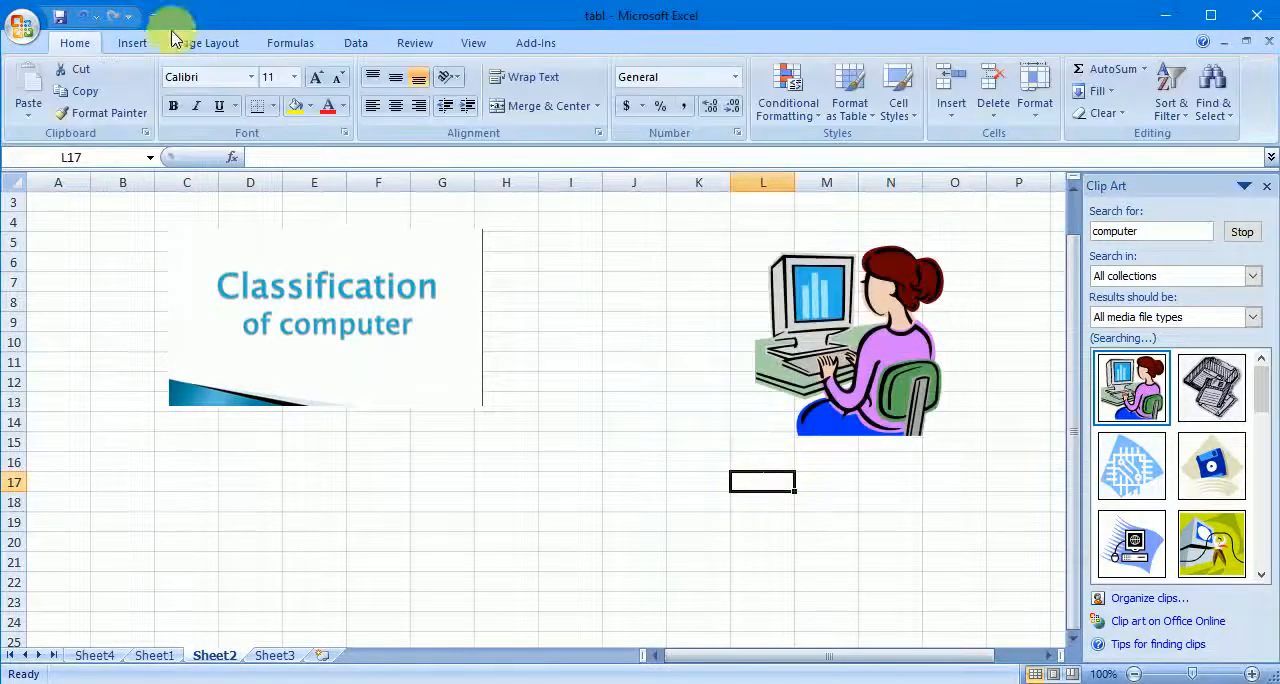
- Draw a smiley face shape about 1.91 inches high and 2.09 inches wide between the two pictures
click(132, 43)
click(221, 118)
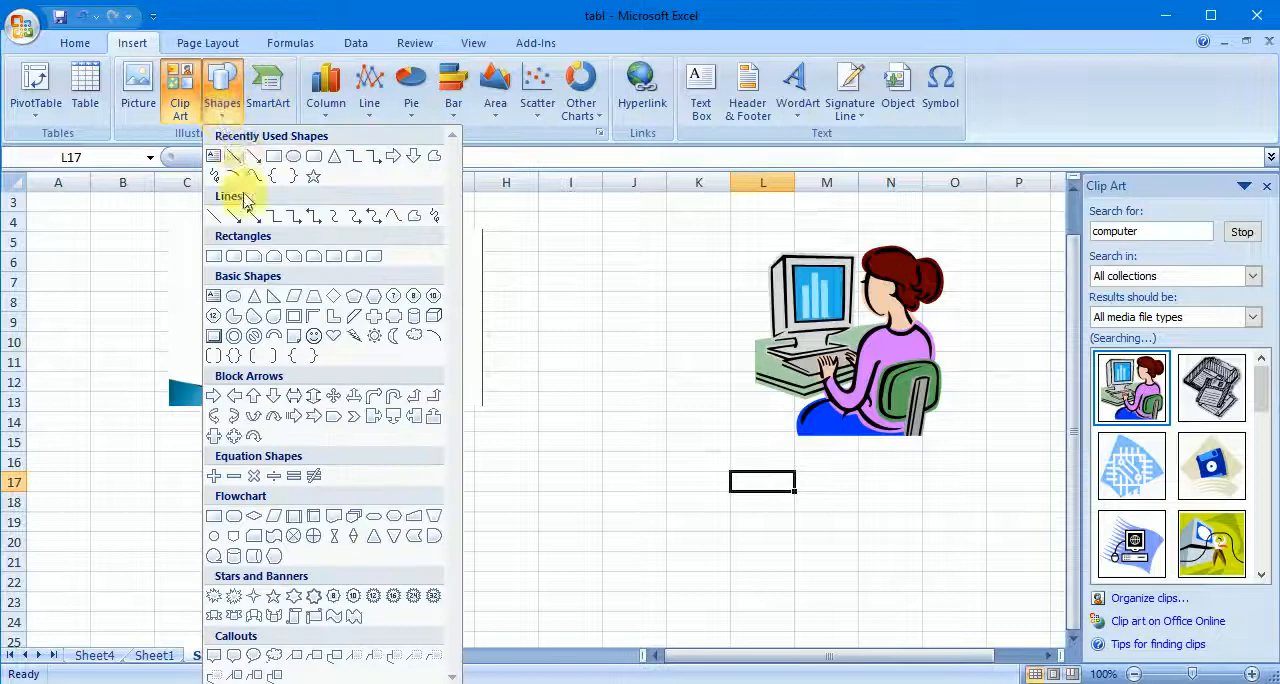
click(314, 335)
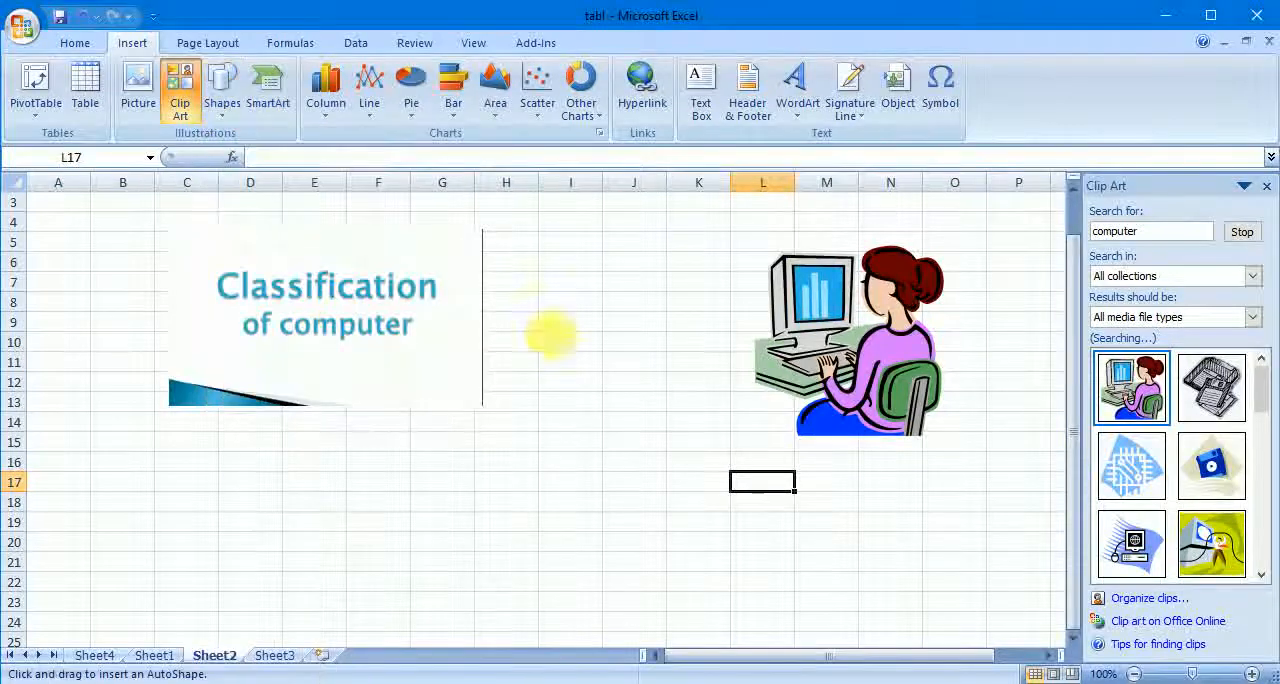
mouse_move(530, 307)
mouse_down()
mouse_move(708, 435)
mouse_move(733, 491)
mouse_up()
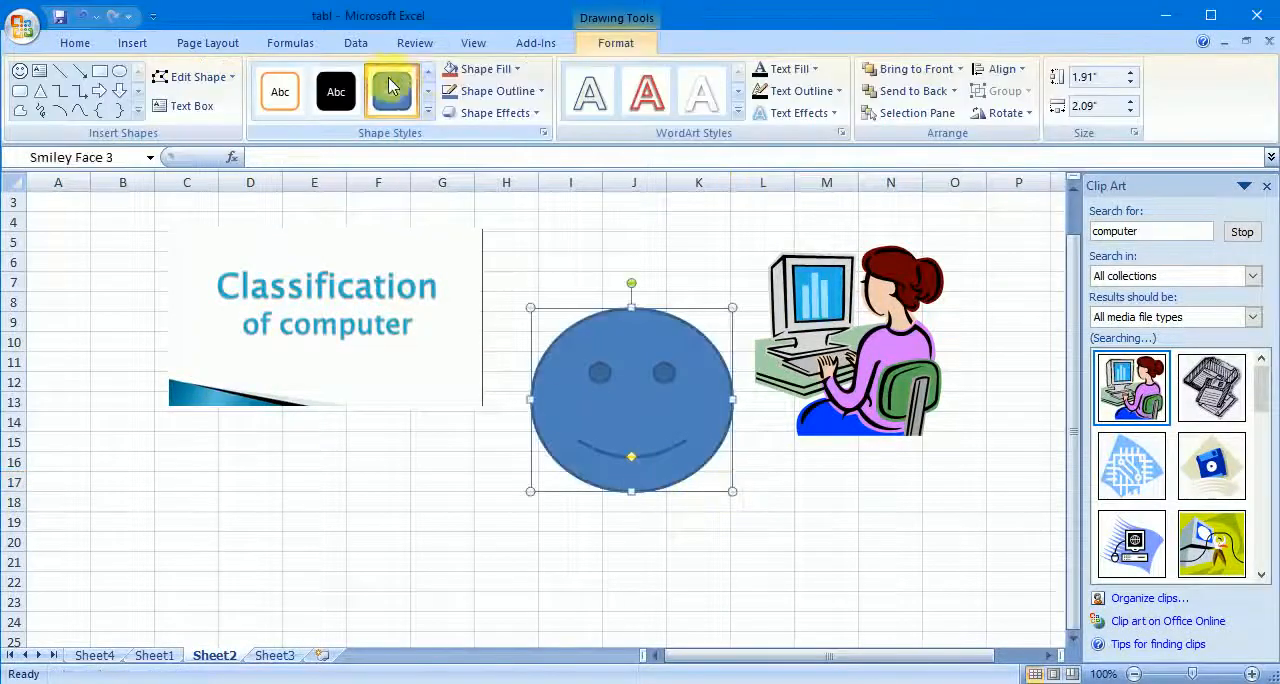
- Apply the orange fill shape style with a white outline to the smiley face and deselect it
click(428, 112)
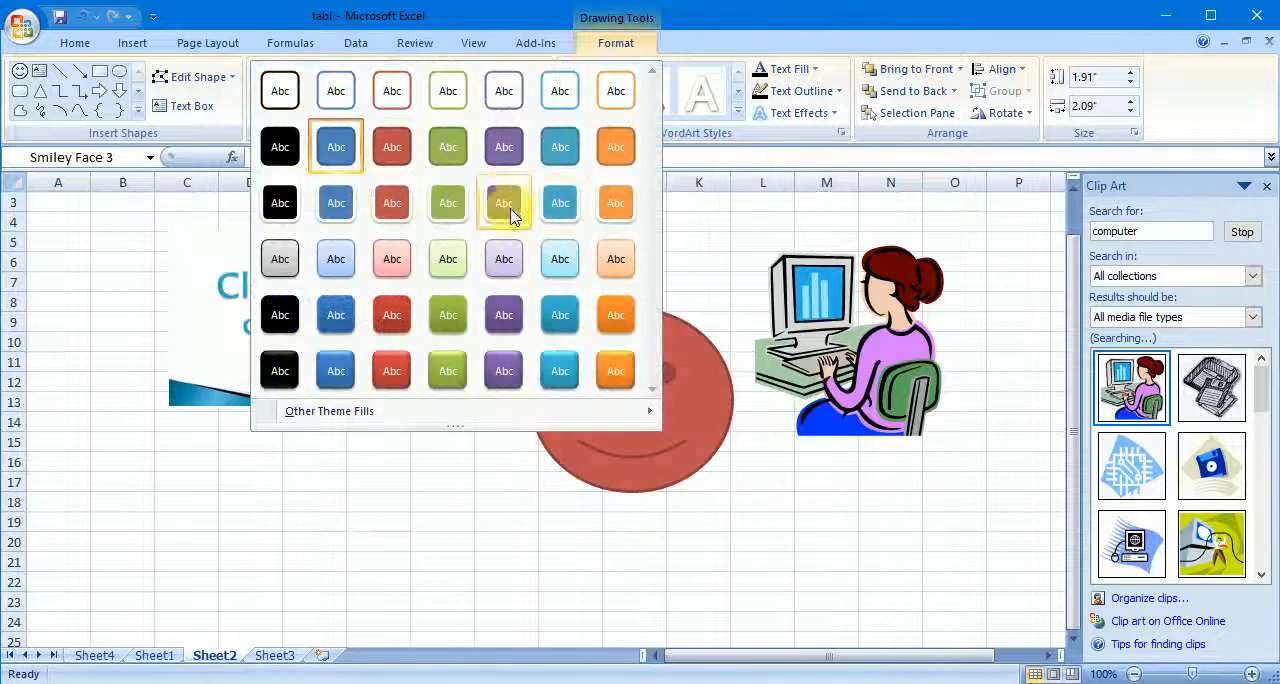
click(606, 195)
click(451, 478)
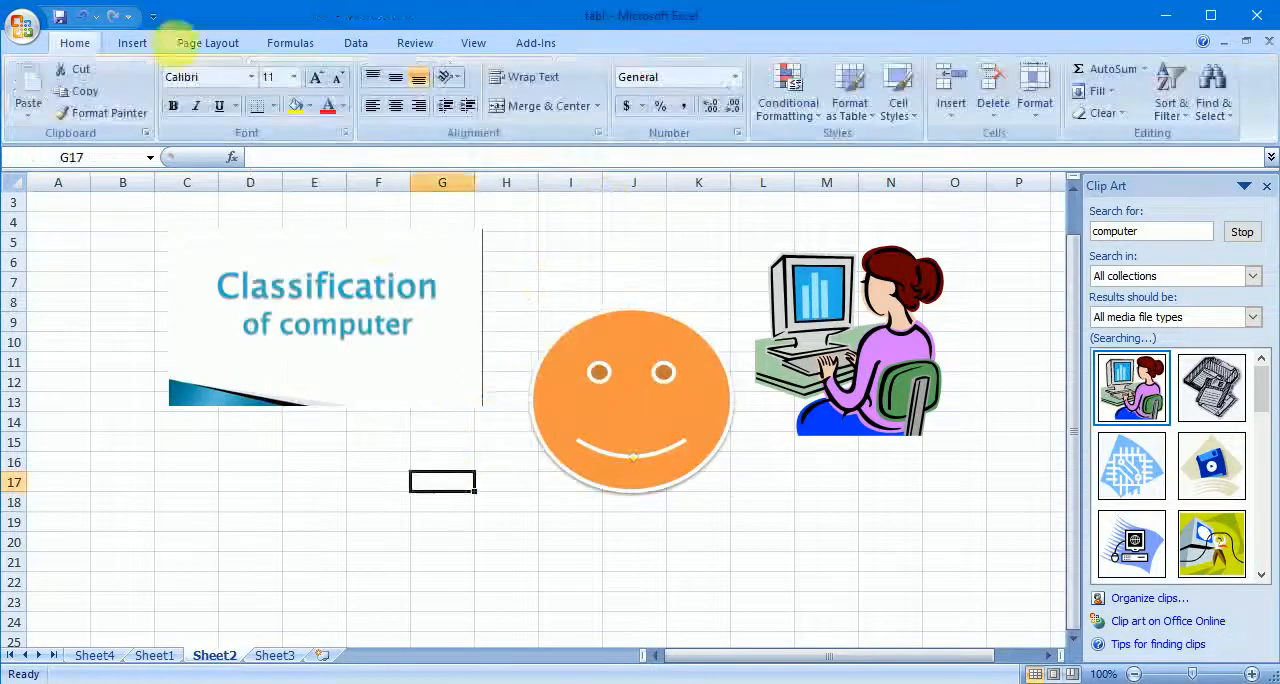
- Review the Cycle layouts among the SmartArt graphics and leave without inserting one
click(130, 43)
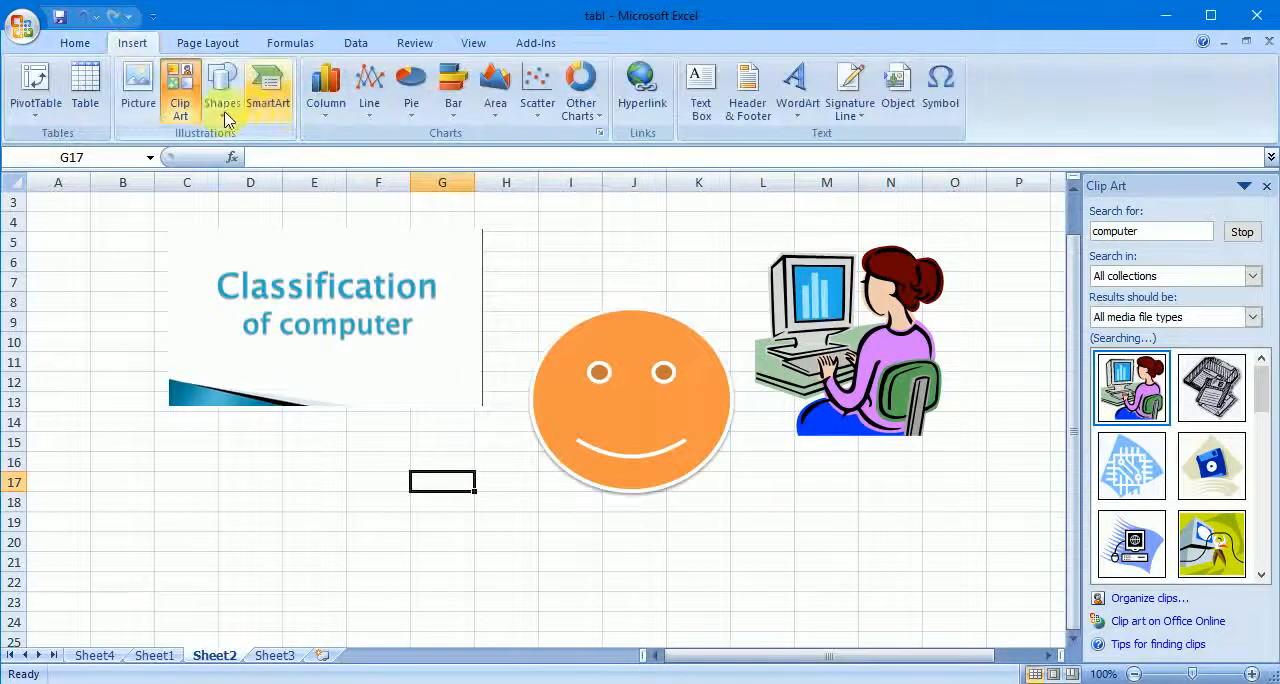
click(268, 100)
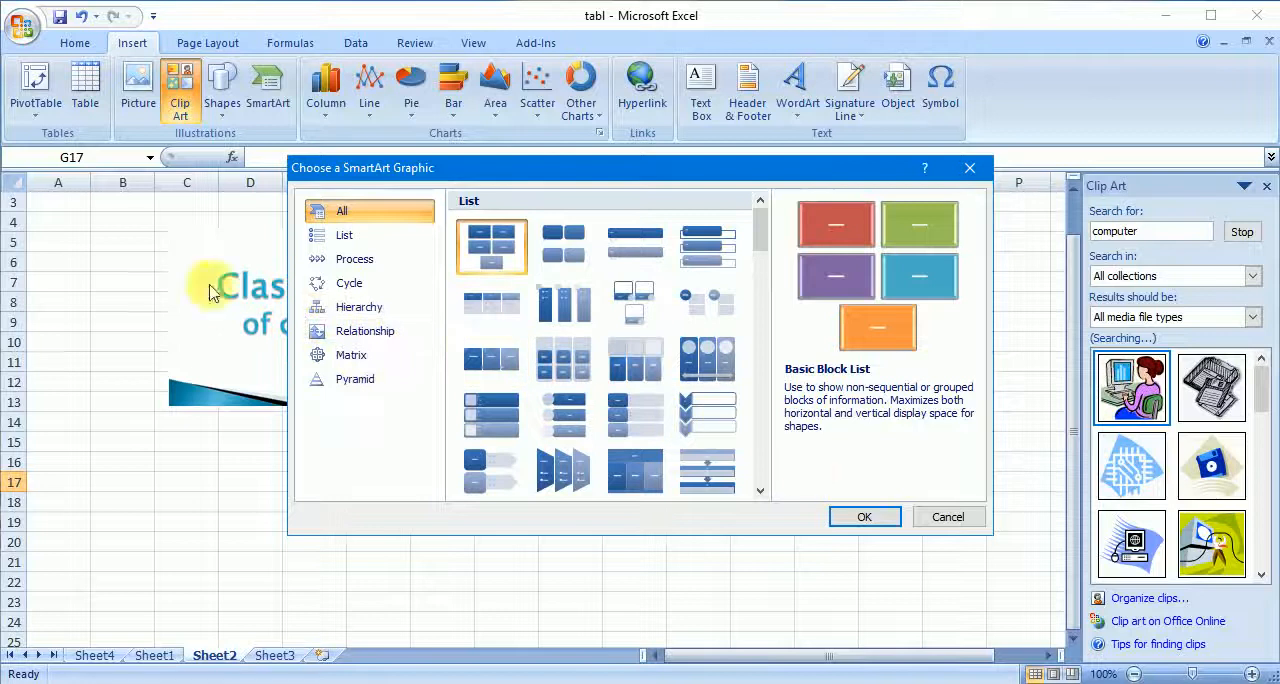
click(349, 282)
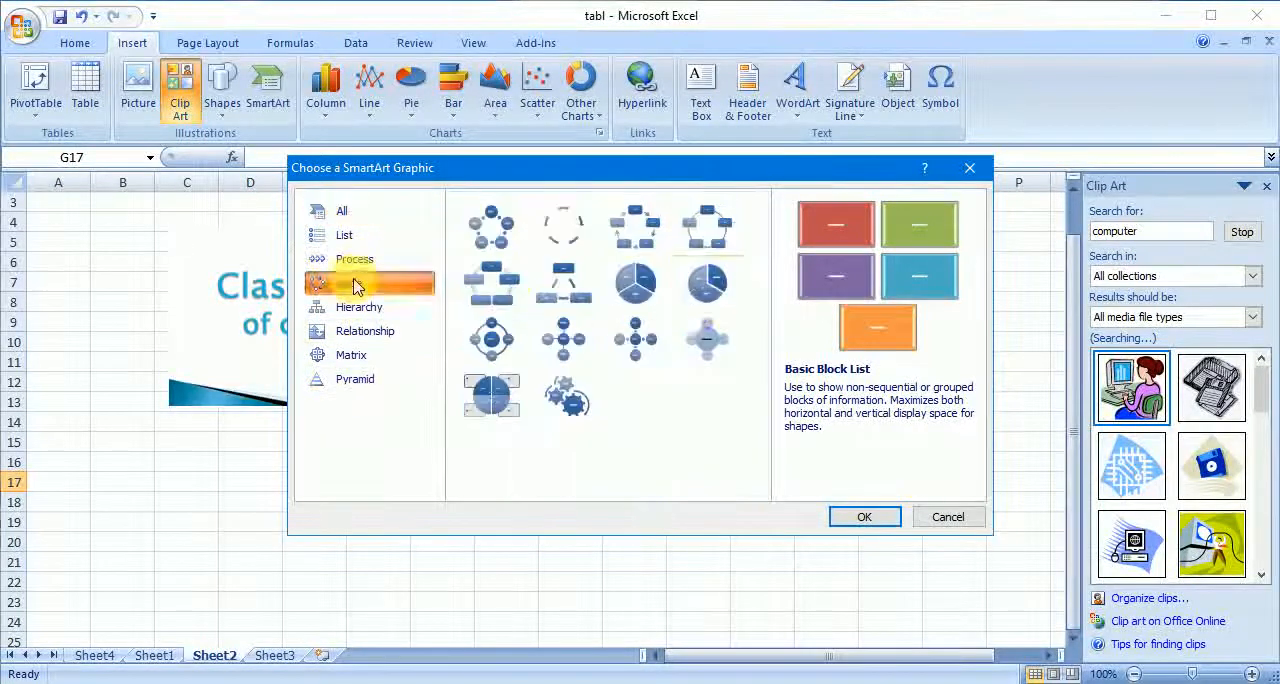
click(960, 518)
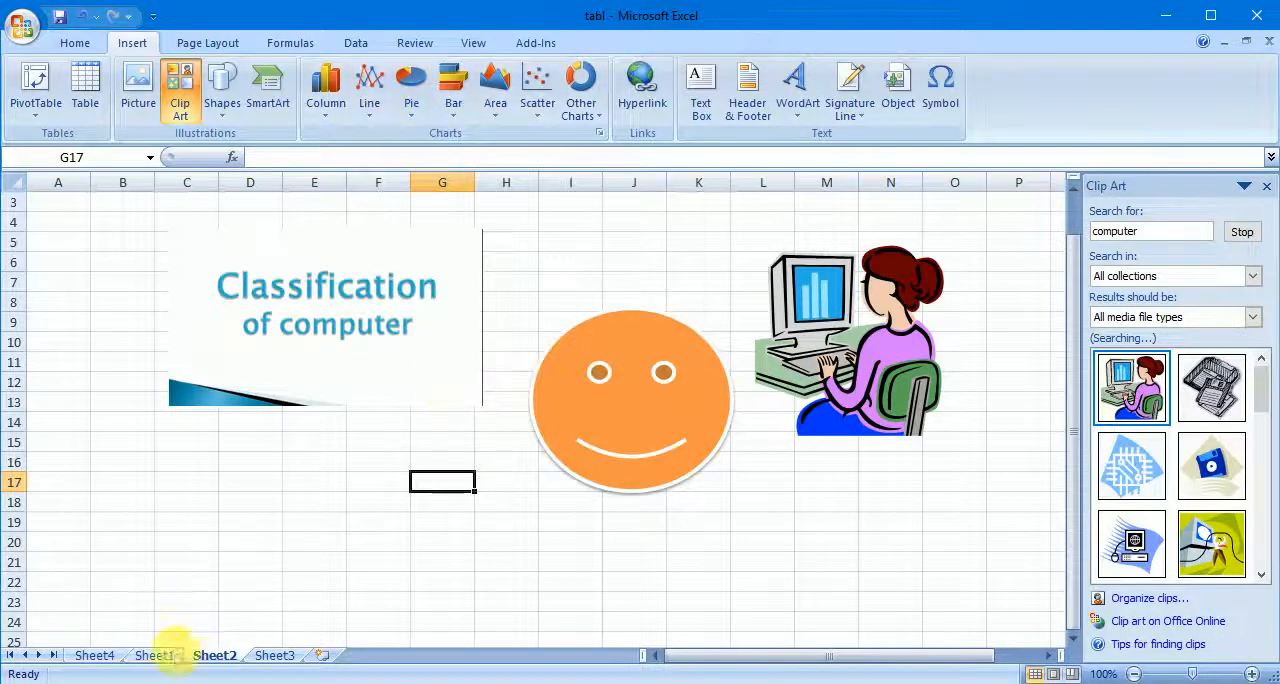
click(160, 655)
click(100, 655)
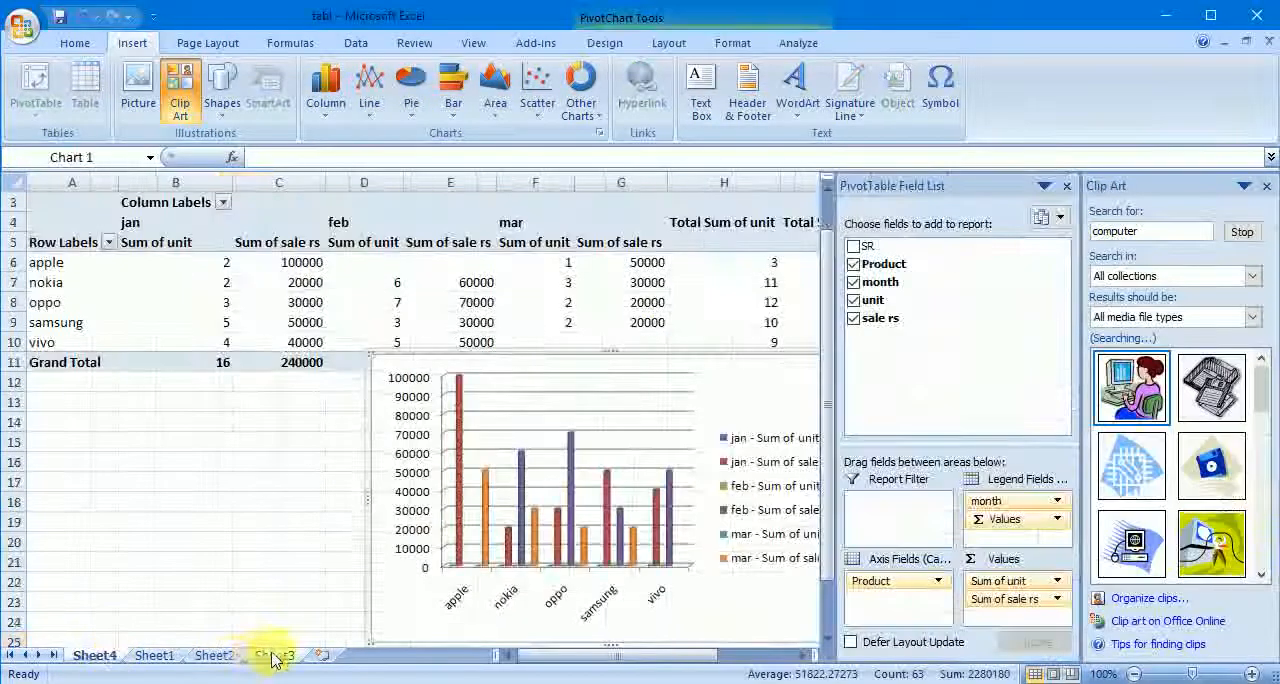
click(268, 656)
click(158, 656)
click(217, 652)
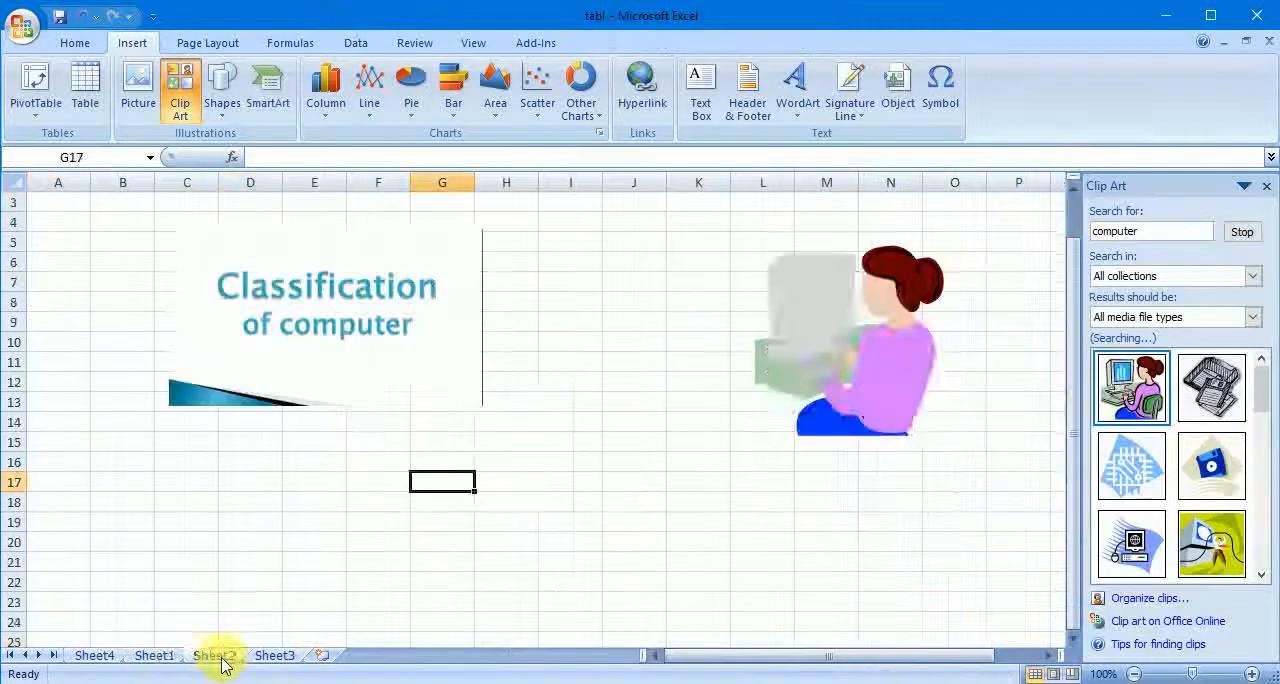
click(270, 655)
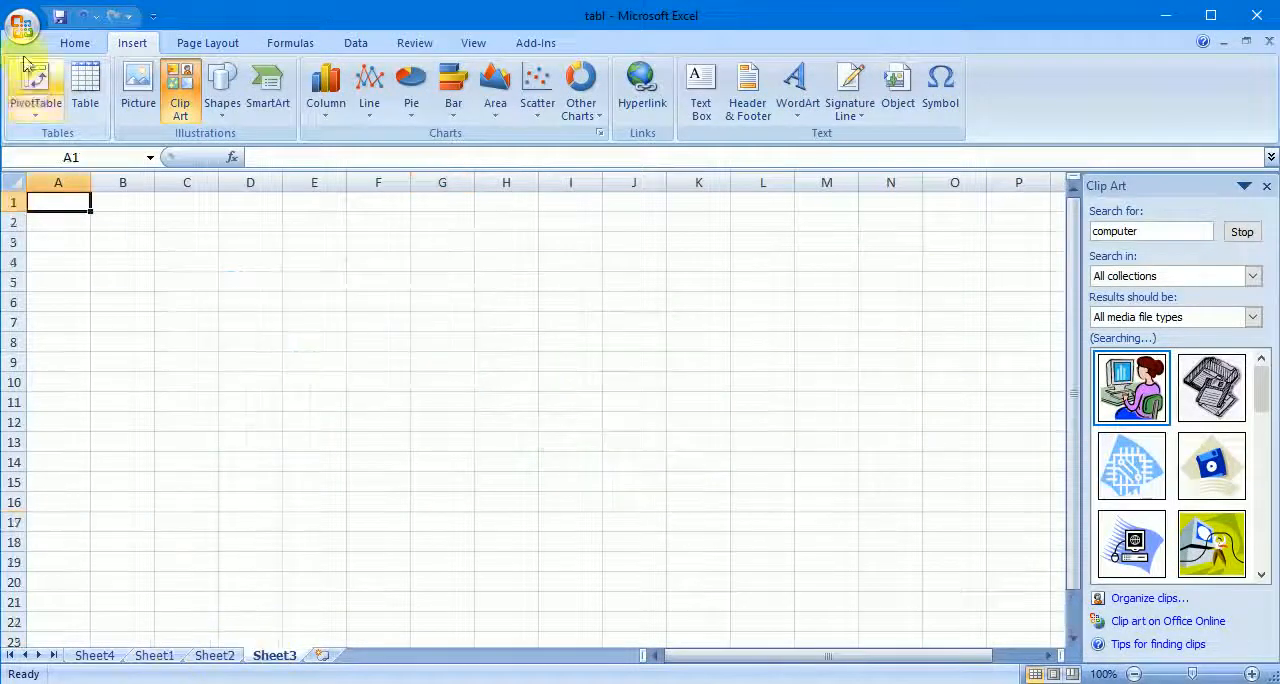
- Open the acb workbook and delete the Class column from the student marks table
click(22, 24)
click(160, 107)
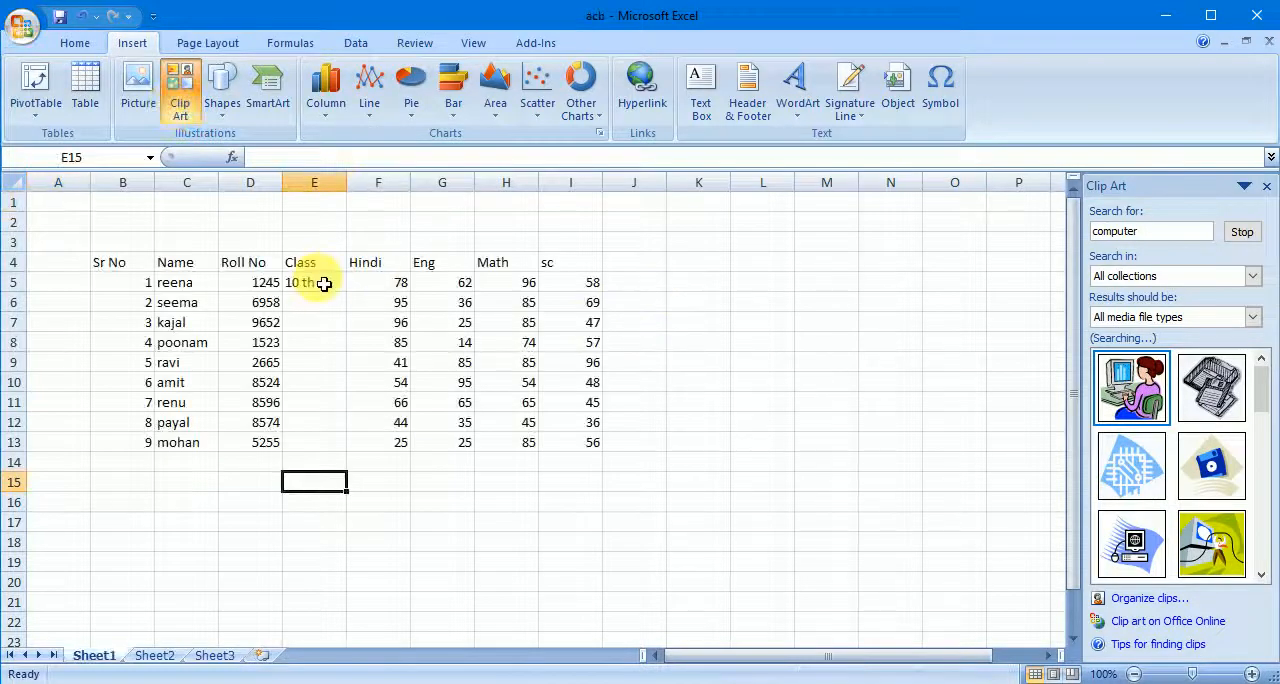
click(330, 185)
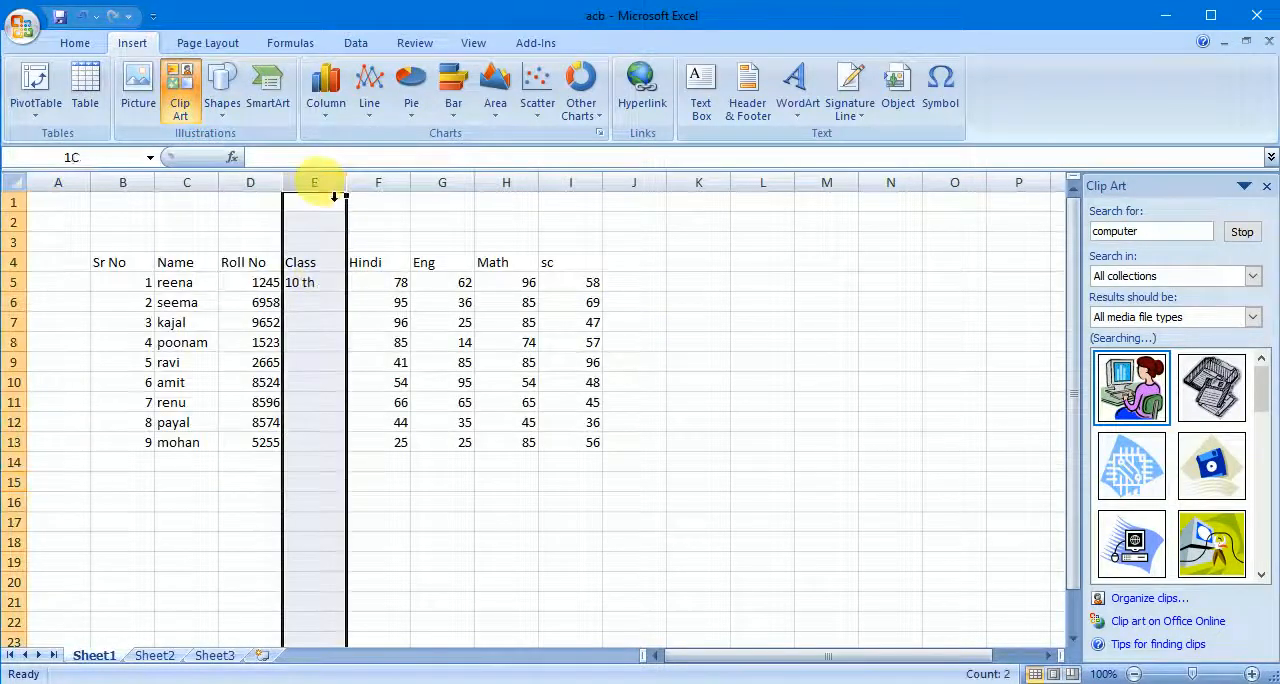
right_click(314, 186)
click(368, 306)
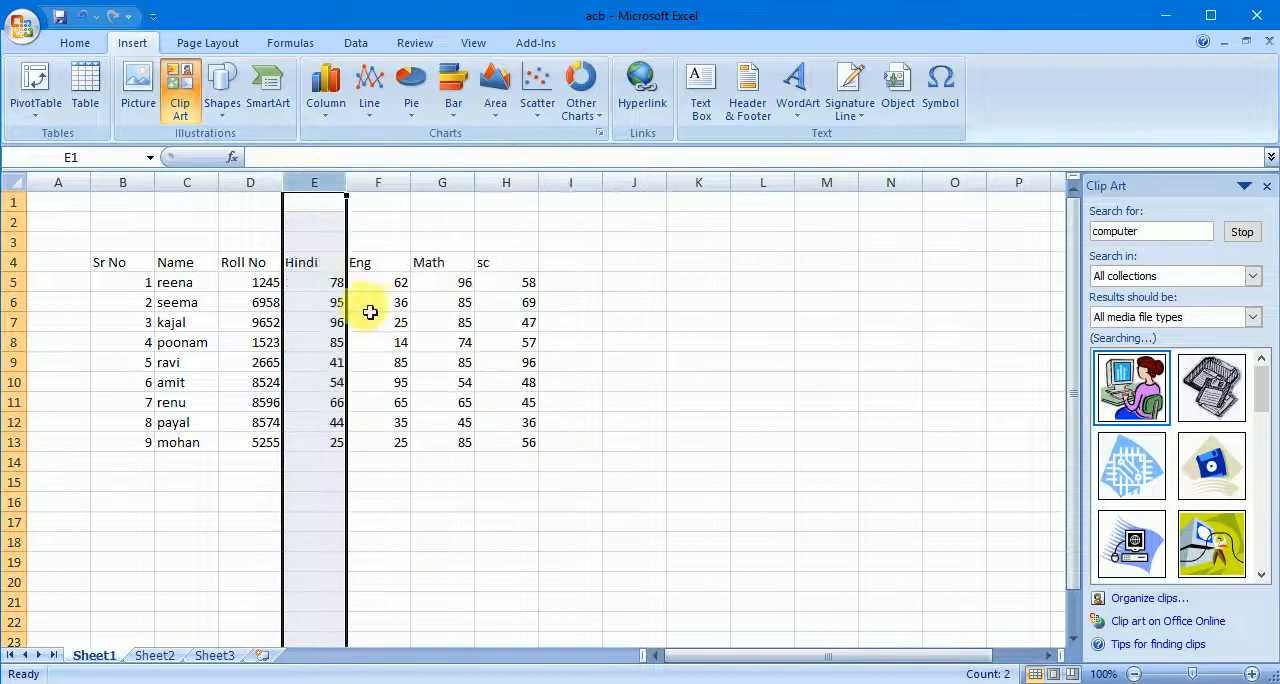
click(700, 360)
- Enter the header total in I4 and sum the first student's marks E5:H5 into I5 with AutoSum
click(568, 264)
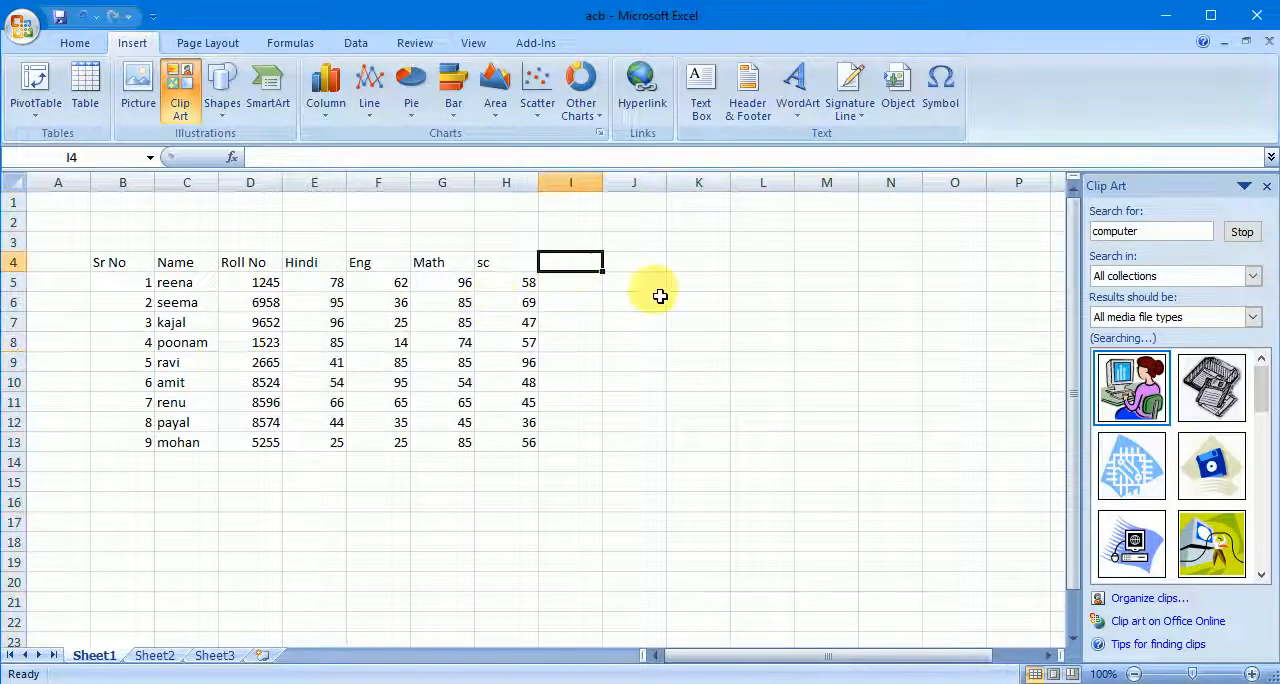
text(total)
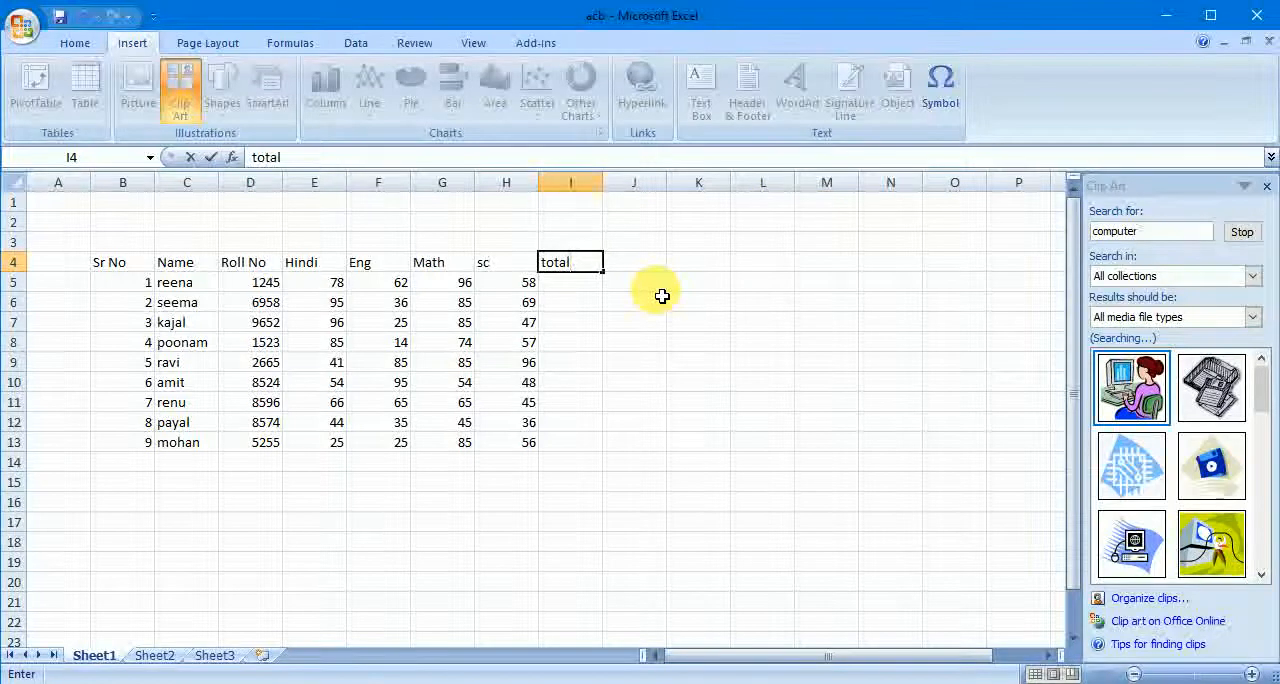
click(700, 340)
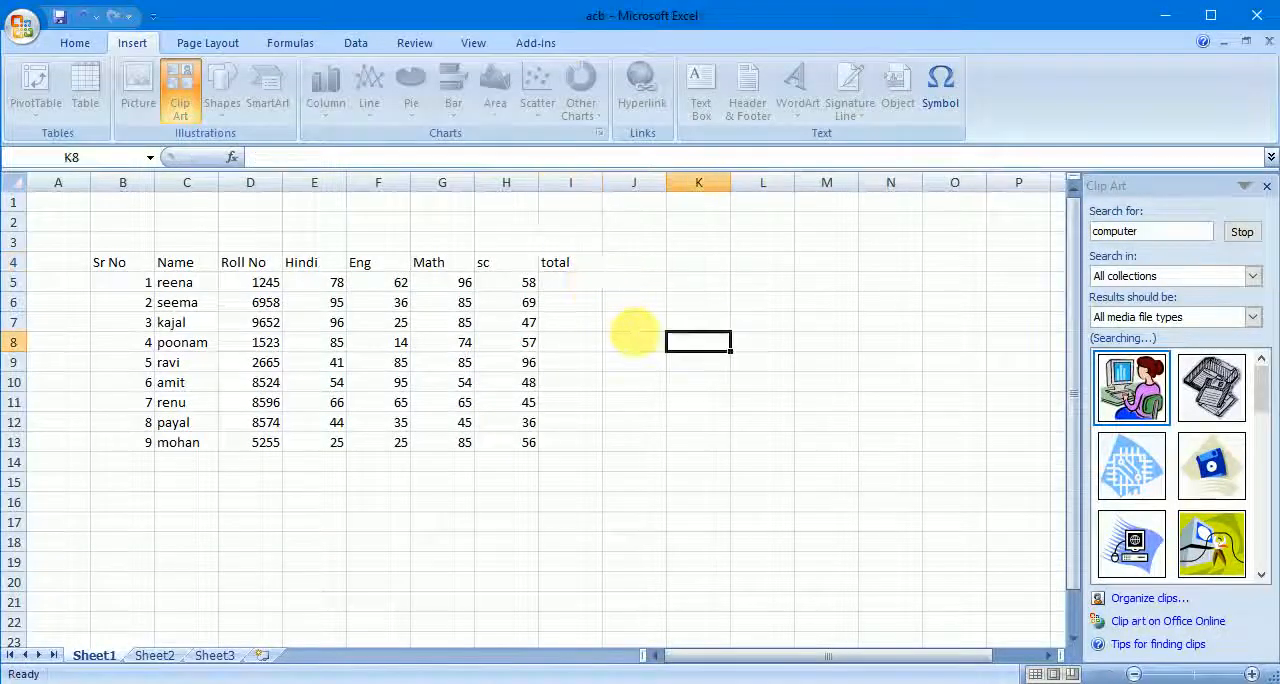
click(595, 286)
drag(330, 288, 515, 290)
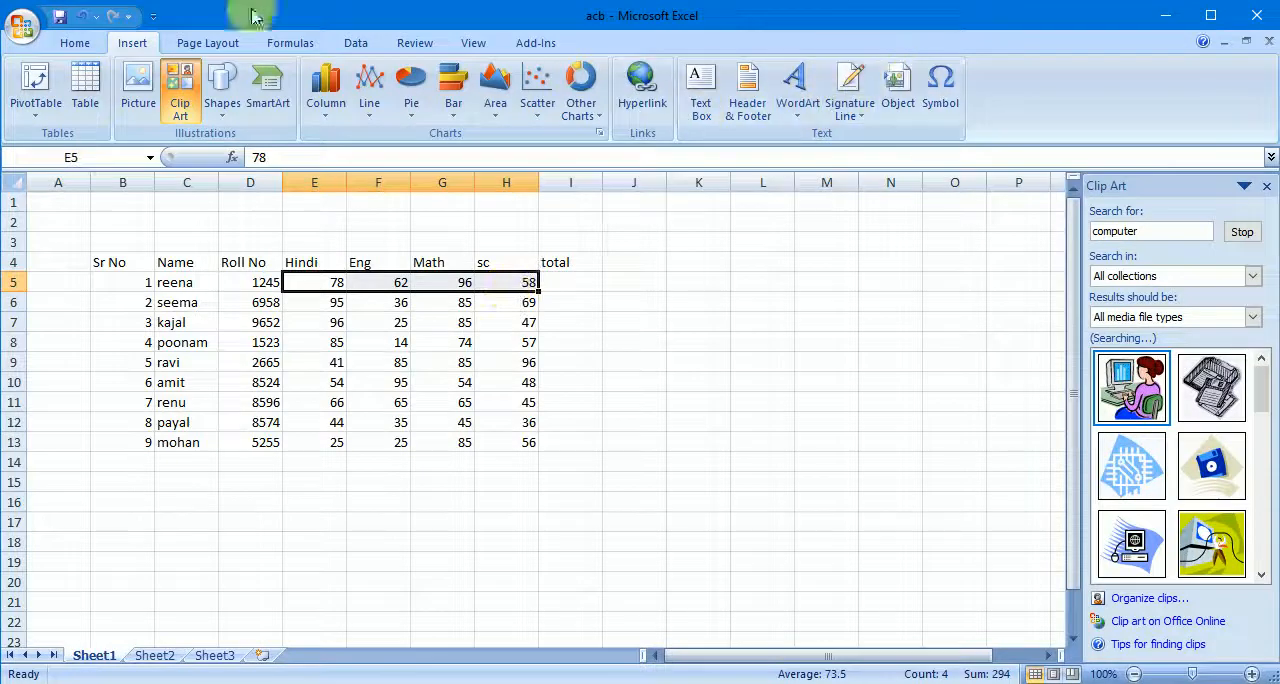
click(80, 43)
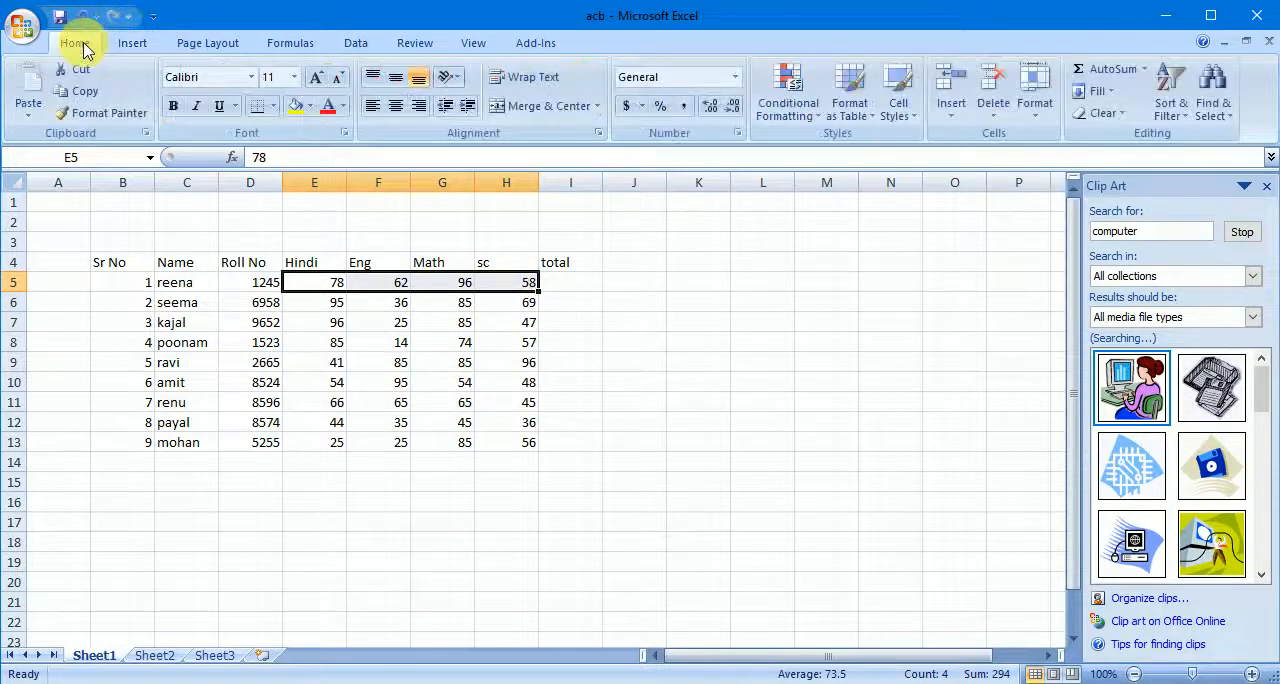
click(1093, 69)
click(700, 282)
- Fill the SUM formula from I5 down to I13 for the remaining students
click(575, 282)
drag(601, 291, 595, 373)
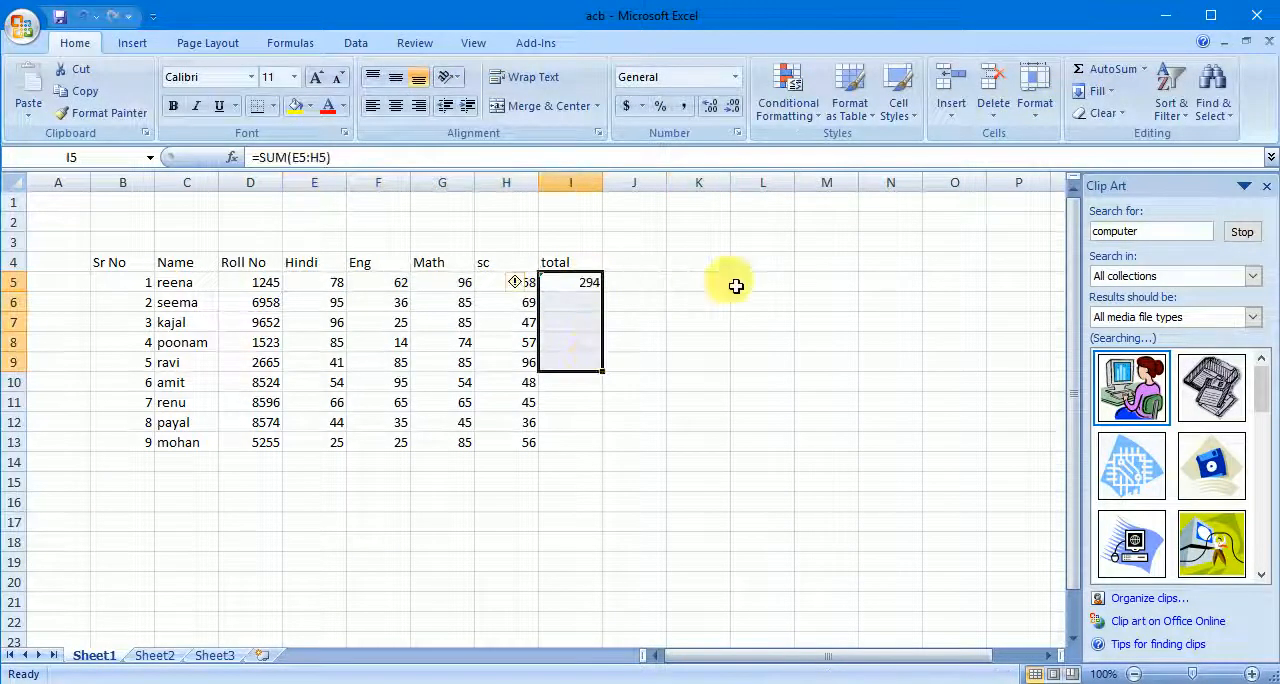
click(705, 282)
click(590, 283)
drag(607, 302, 591, 452)
click(706, 405)
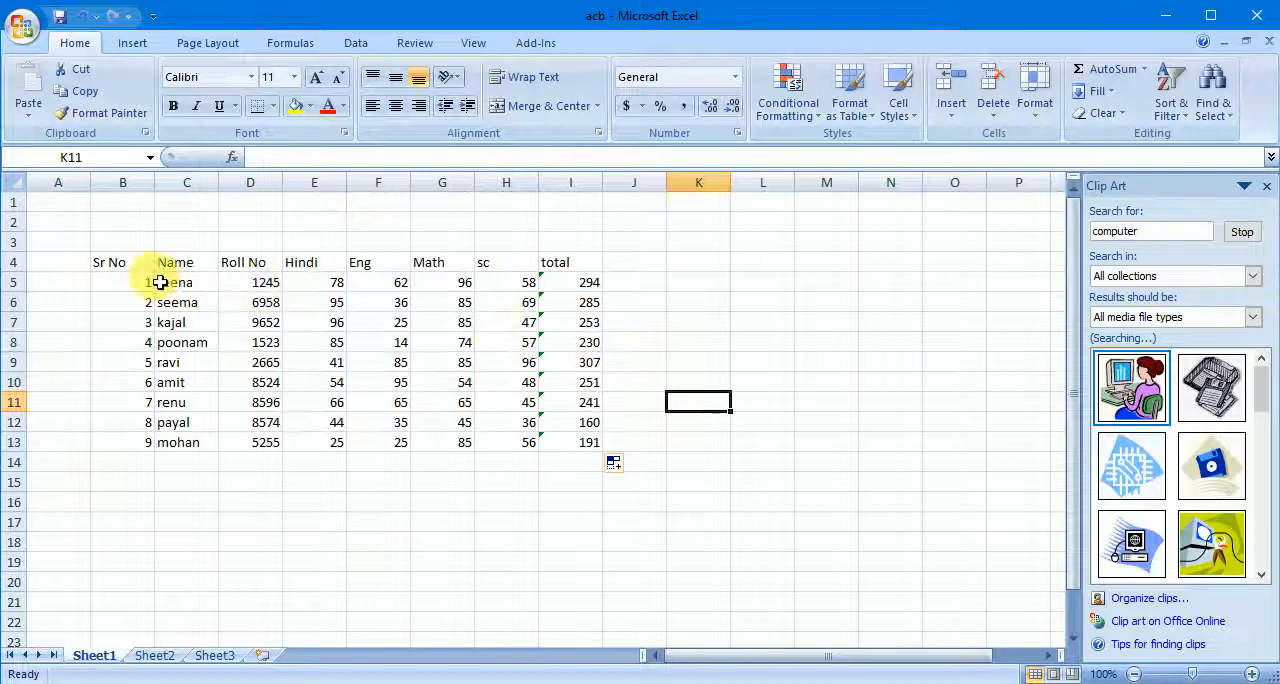
- Insert a clustered cylinder chart from the whole table B4:I13 and move it to about I1:P16
drag(137, 263, 575, 448)
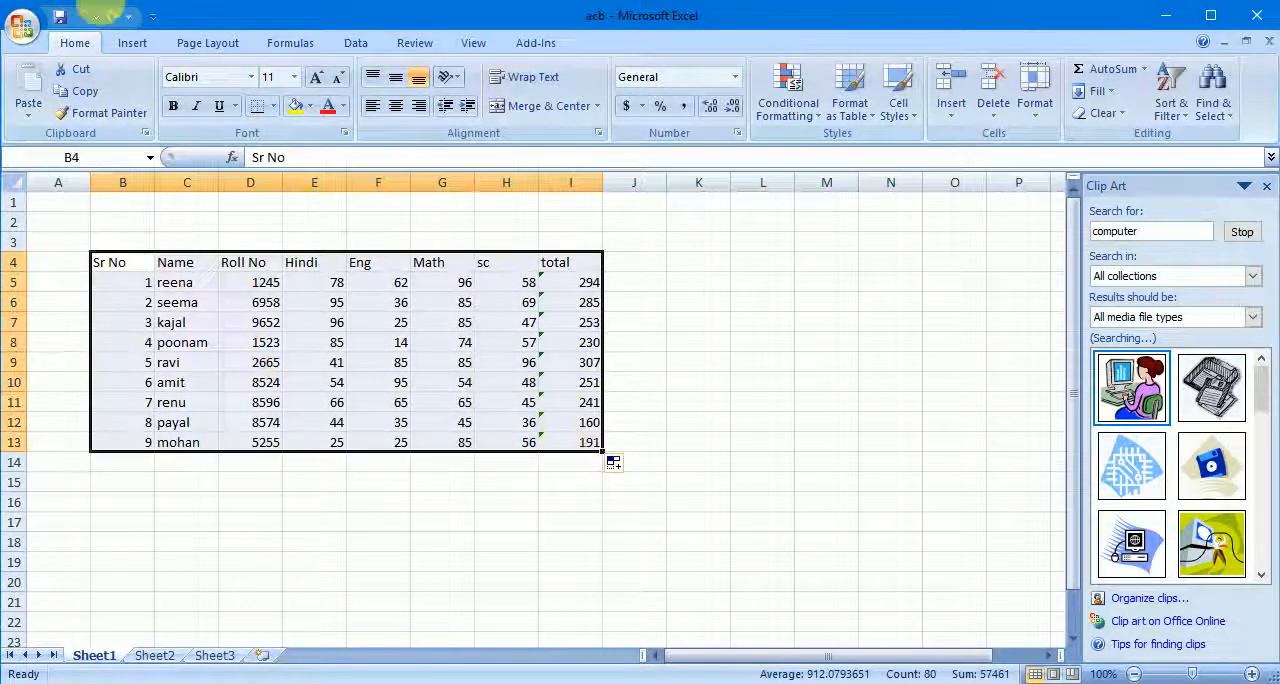
click(138, 44)
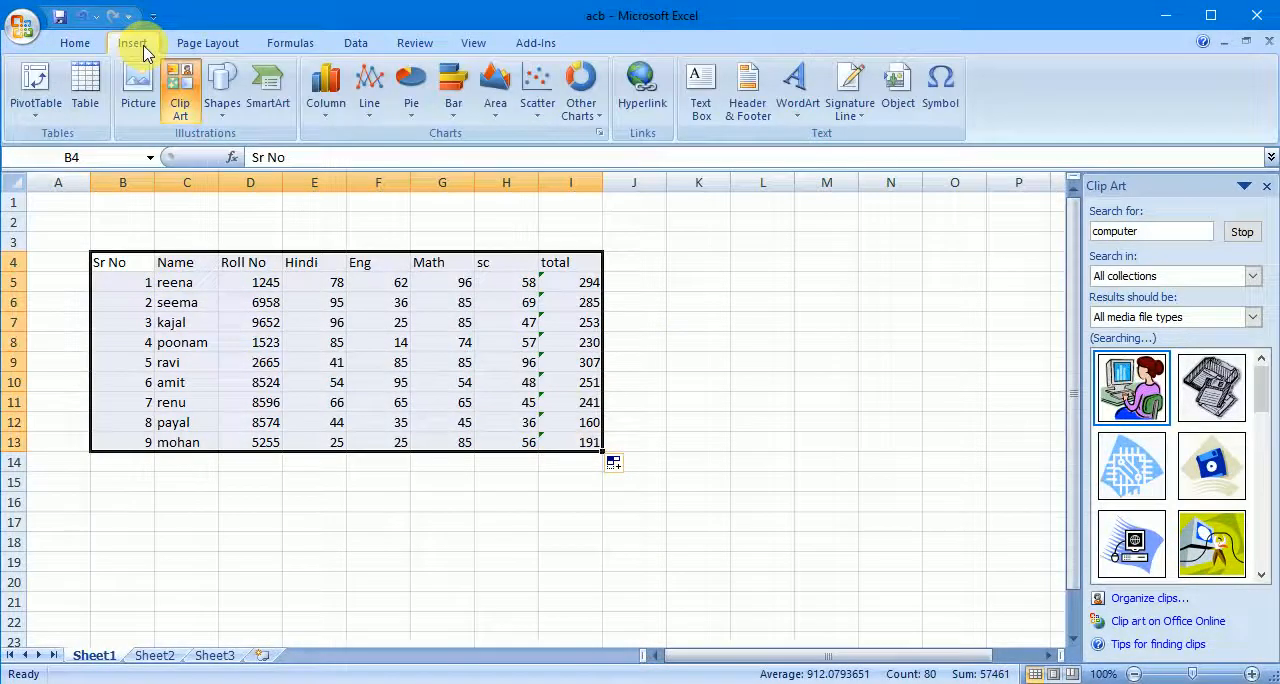
click(335, 112)
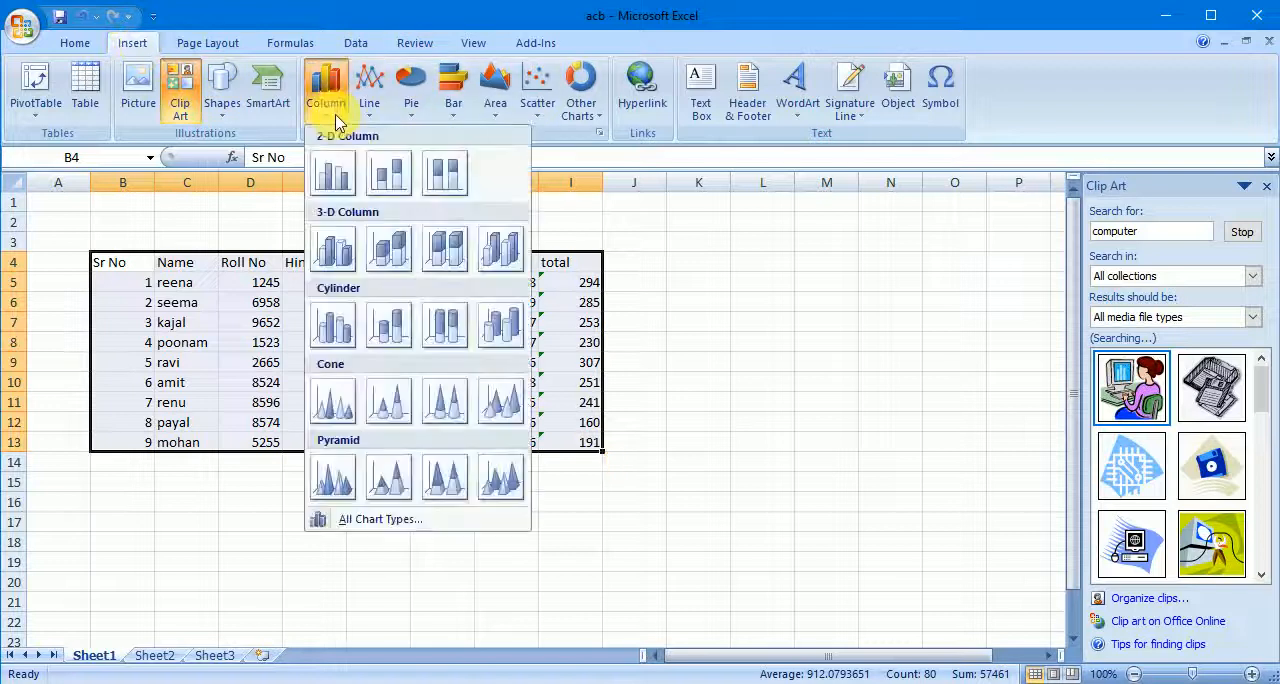
click(333, 323)
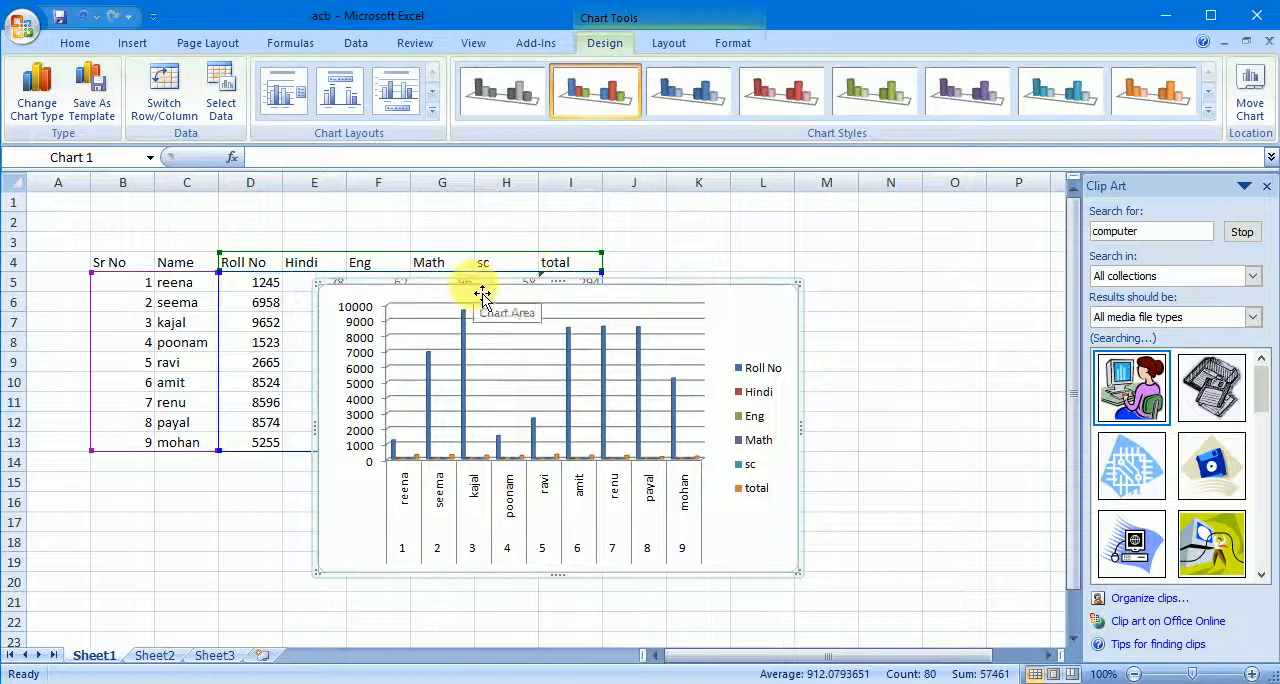
drag(483, 292, 729, 216)
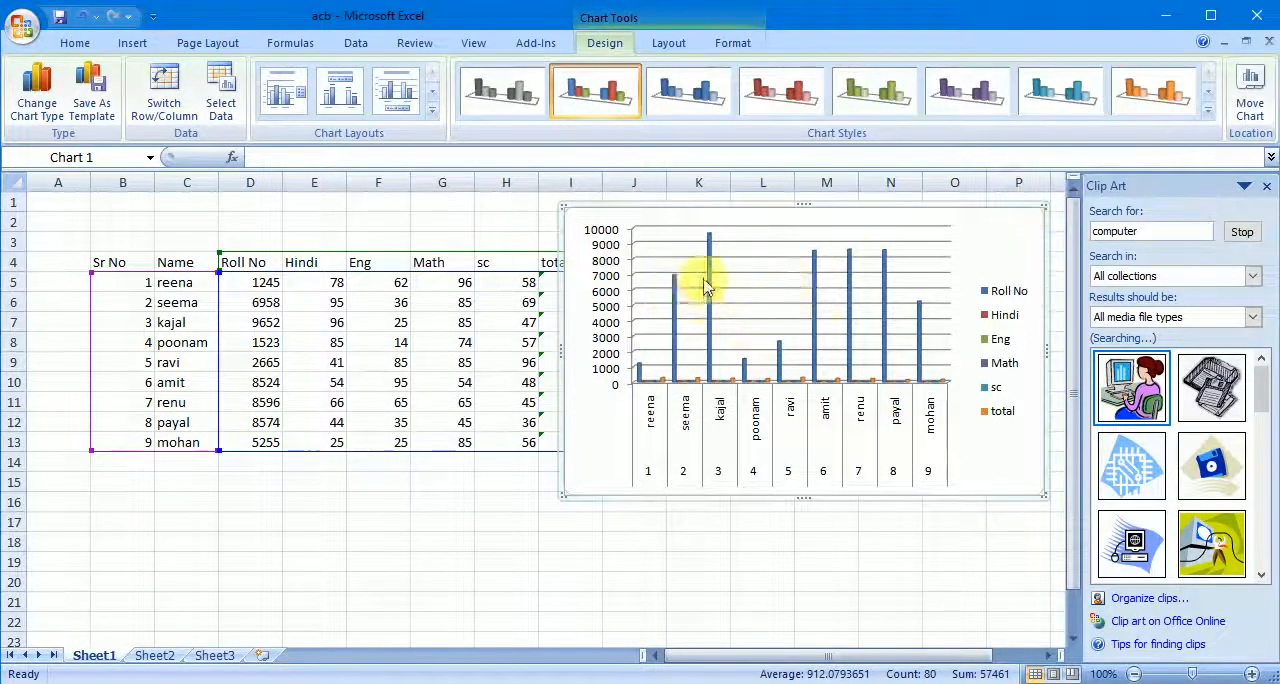
- Cut the cylinder chart of the whole table from the sheet
right_click(1045, 207)
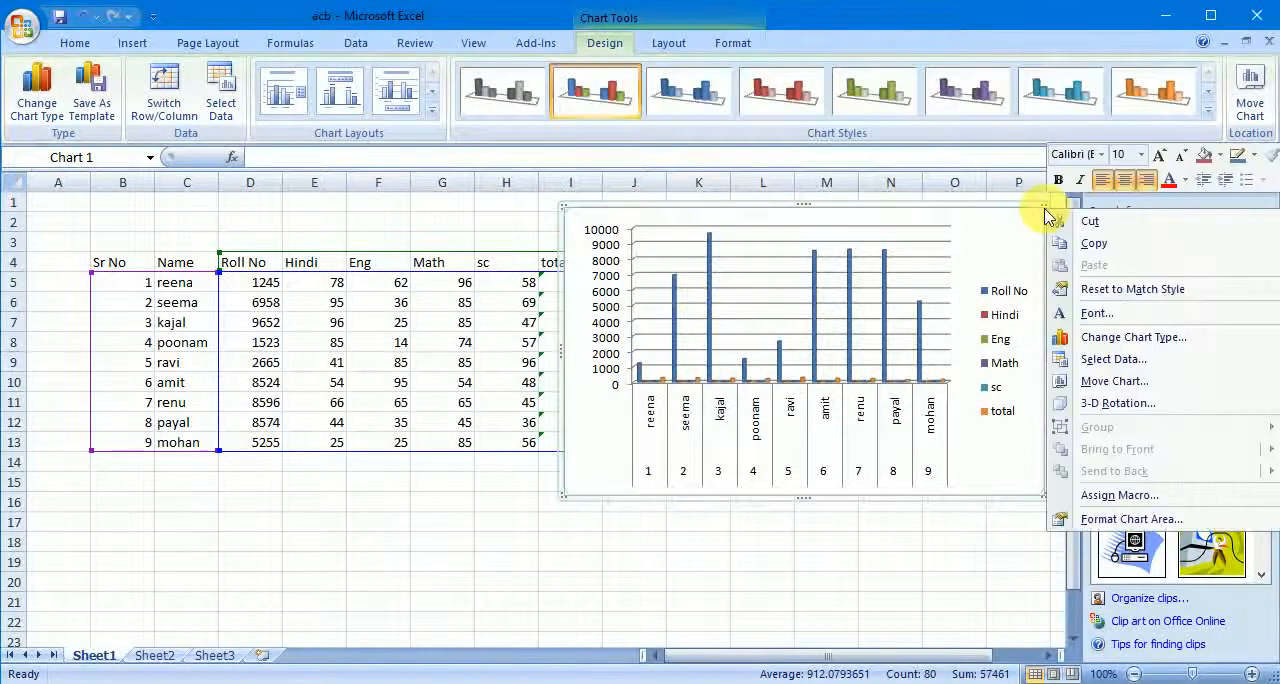
click(1087, 224)
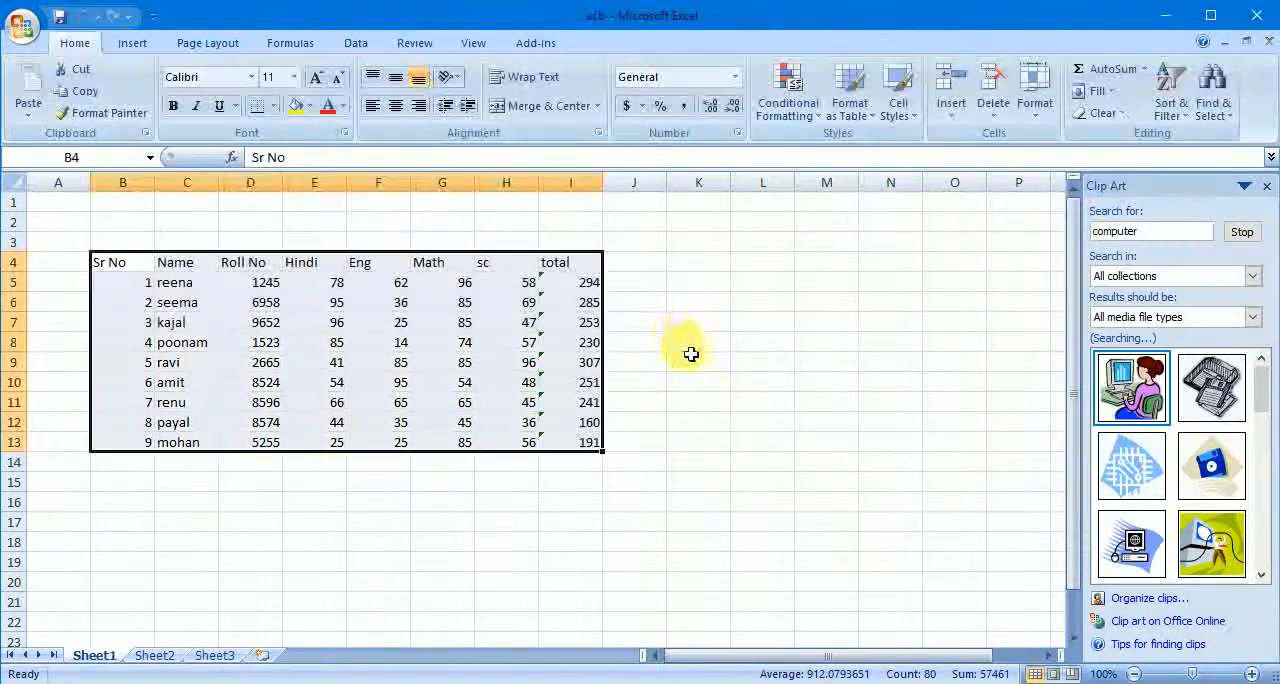
click(695, 343)
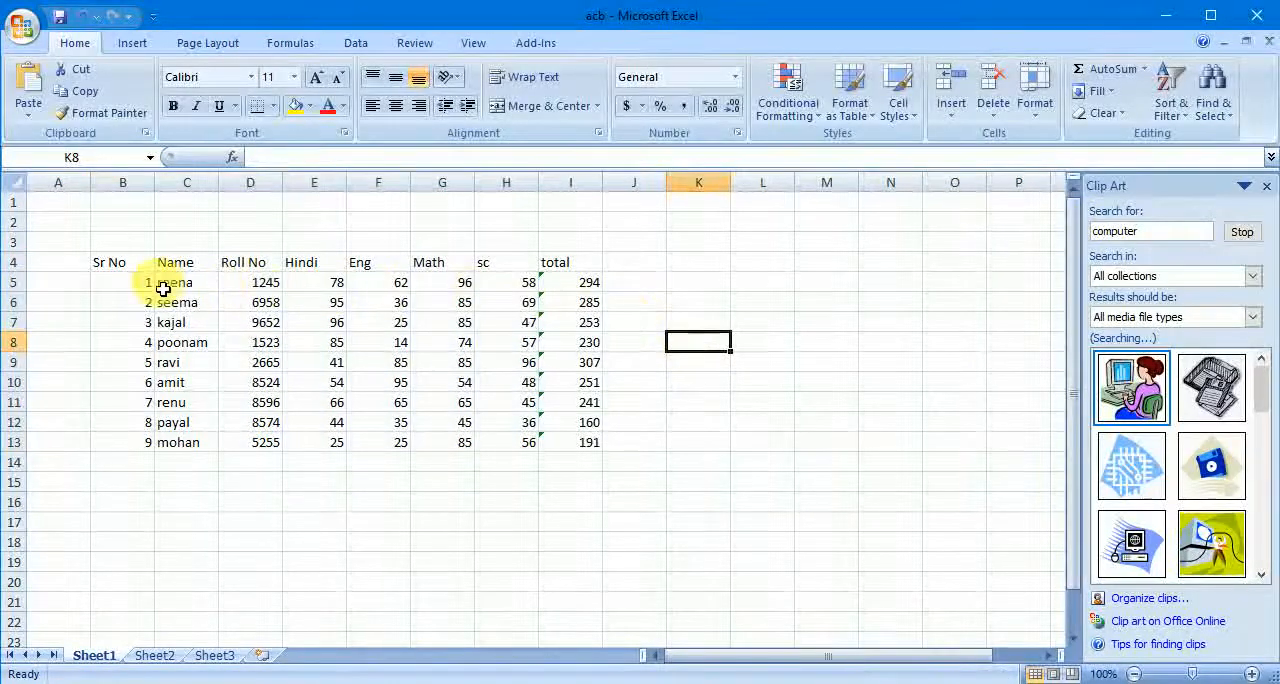
- Insert a clustered cylinder chart from C4:H13, leaving out the Sr No and total columns
drag(172, 263, 492, 442)
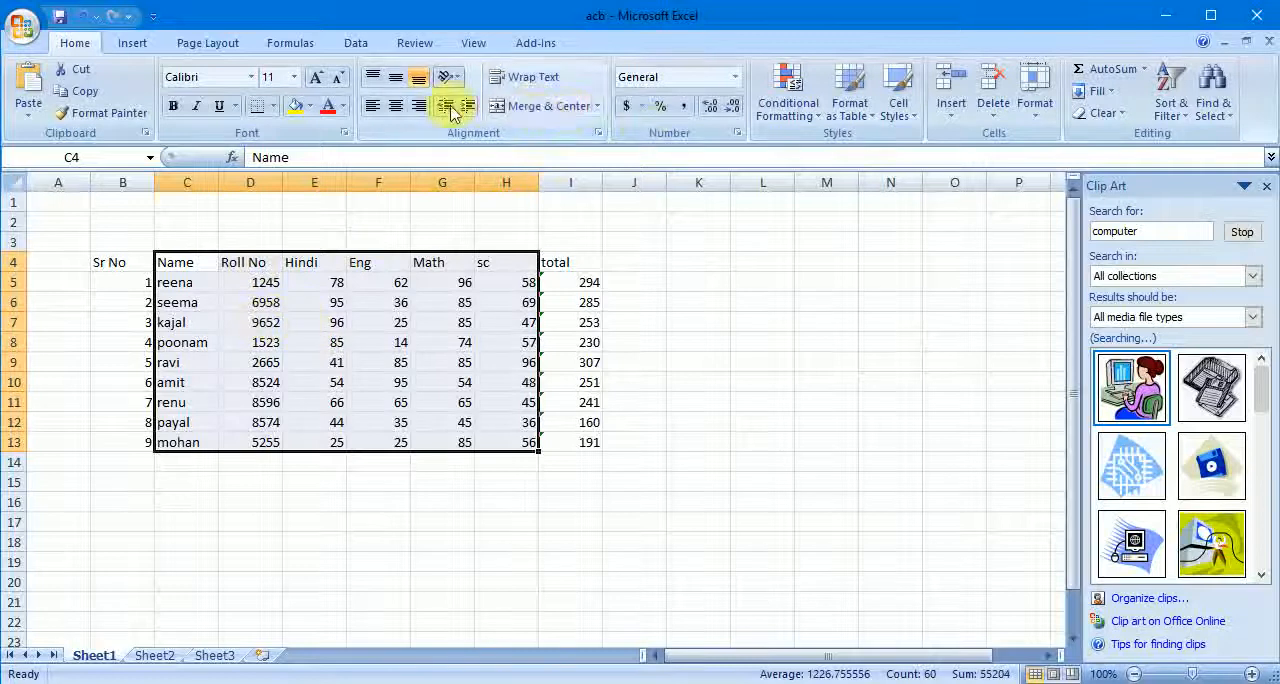
click(131, 42)
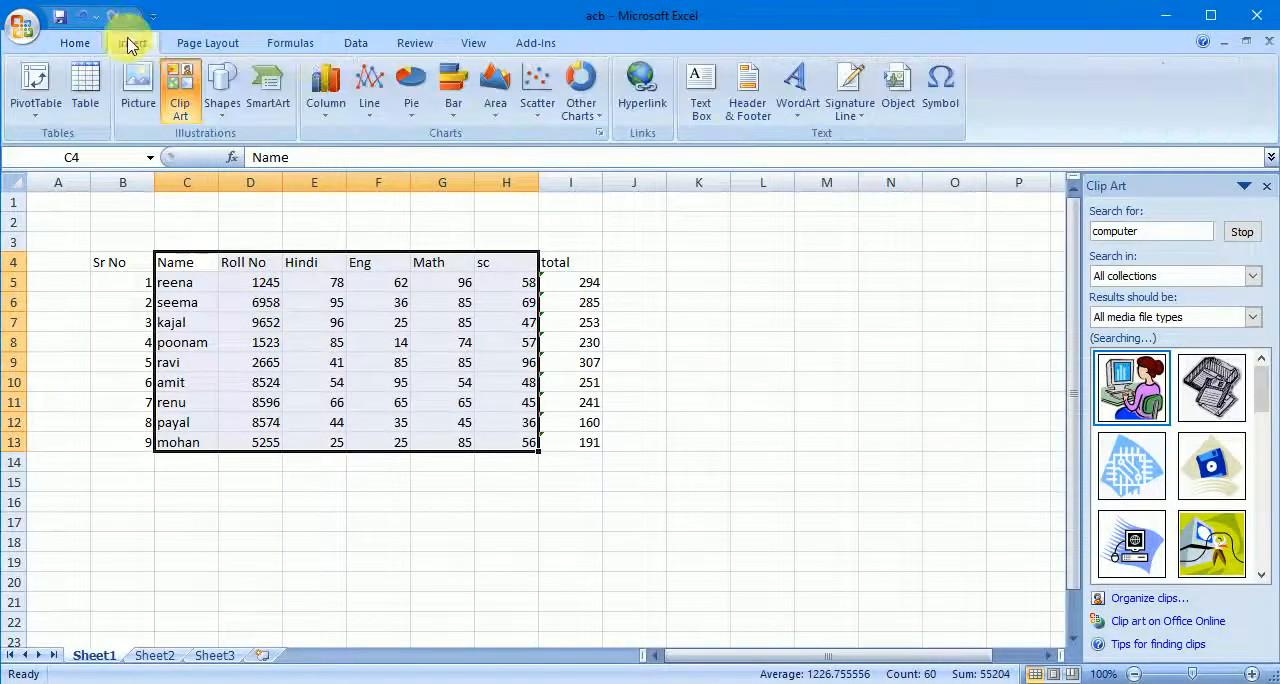
click(327, 88)
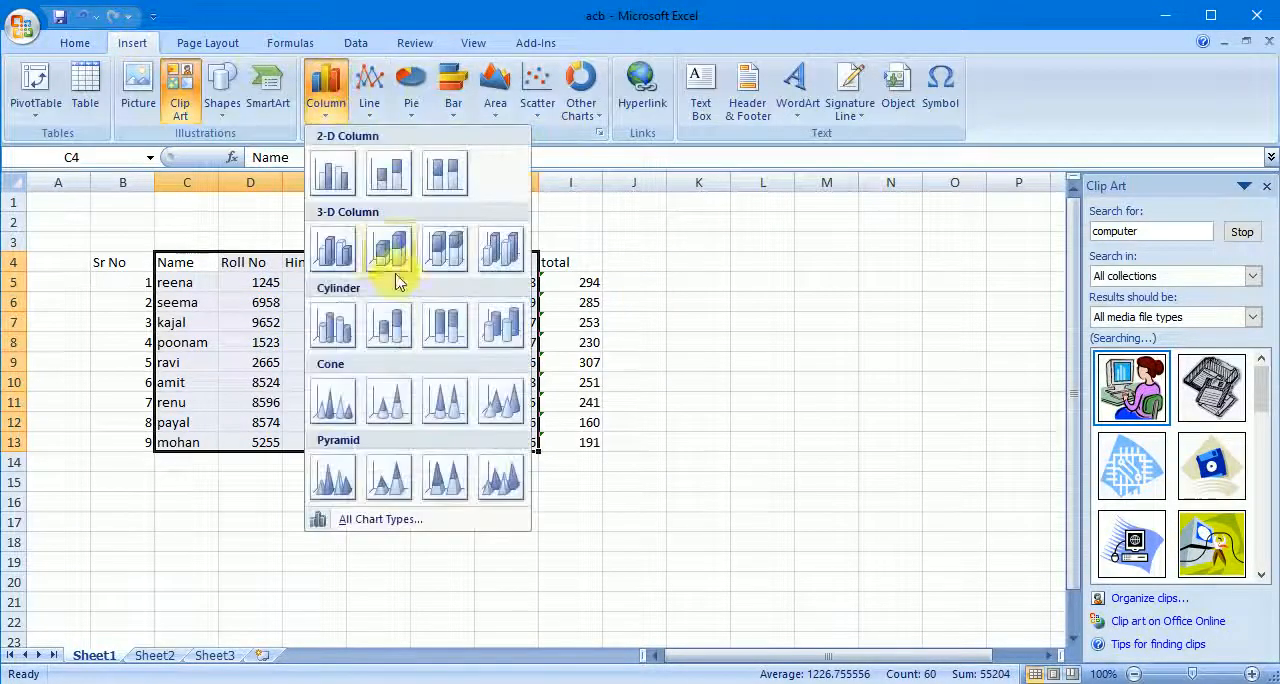
click(334, 323)
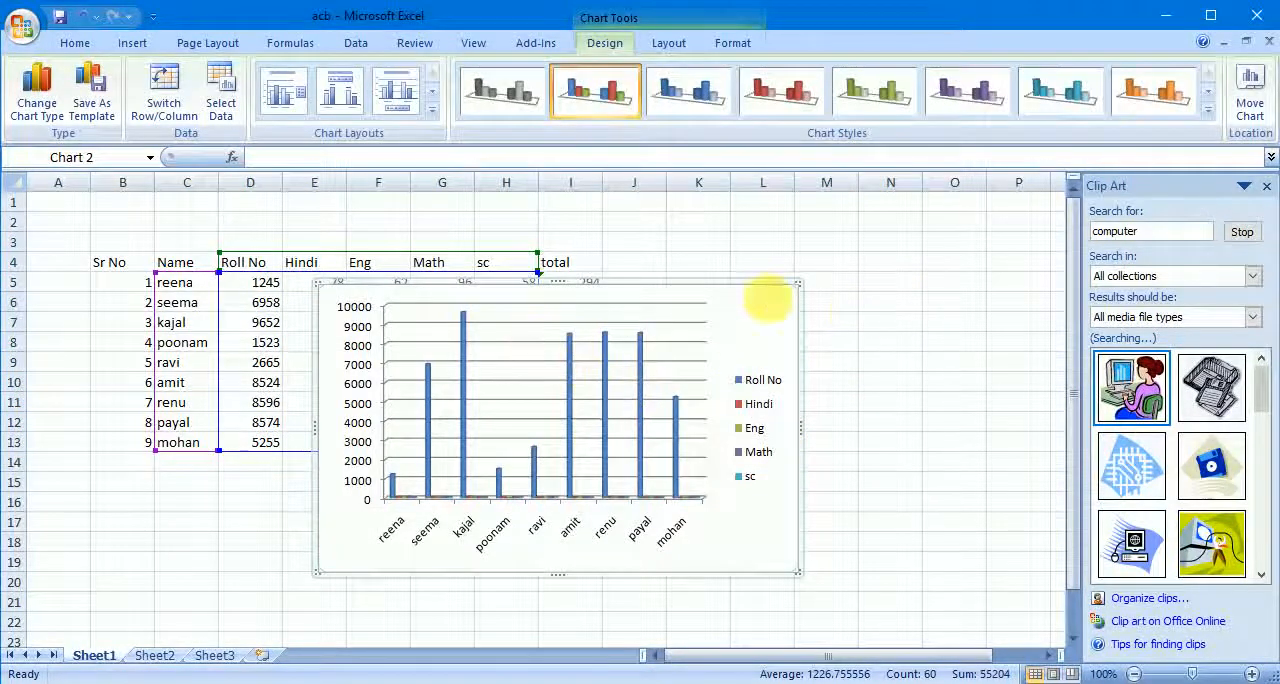
- Cut the cylinder chart based on C4:H13 from the sheet and select an empty cell
right_click(776, 290)
click(814, 292)
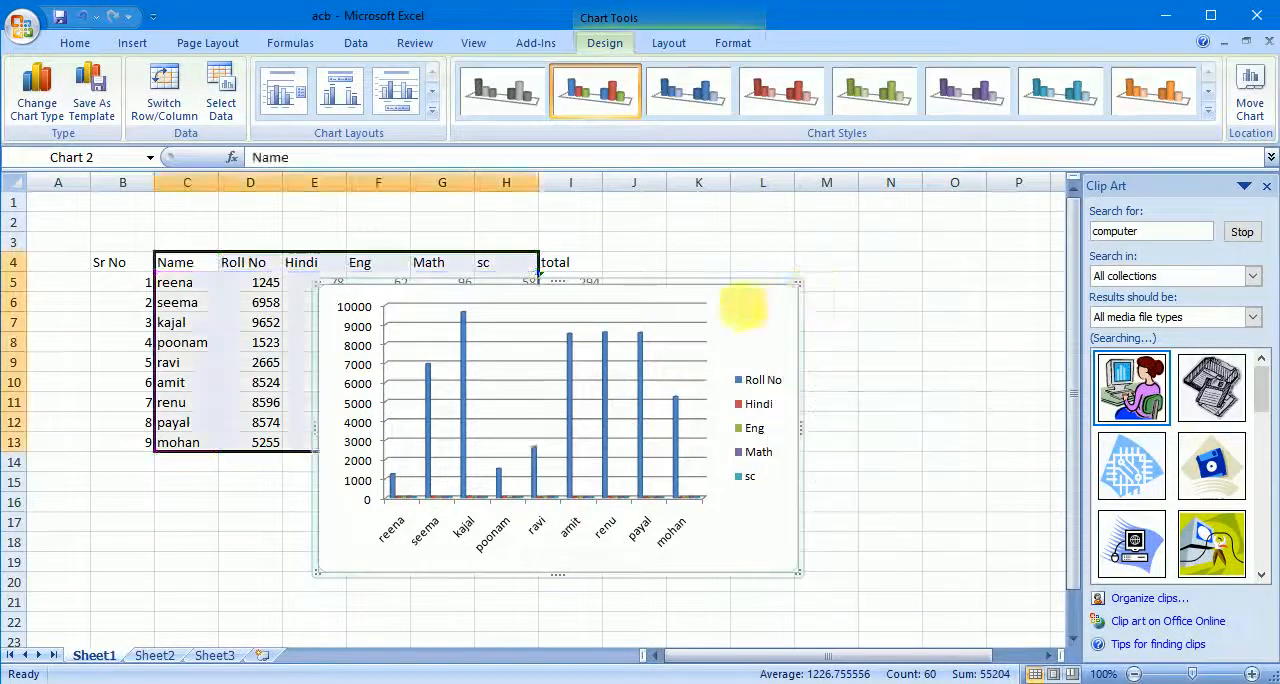
click(711, 342)
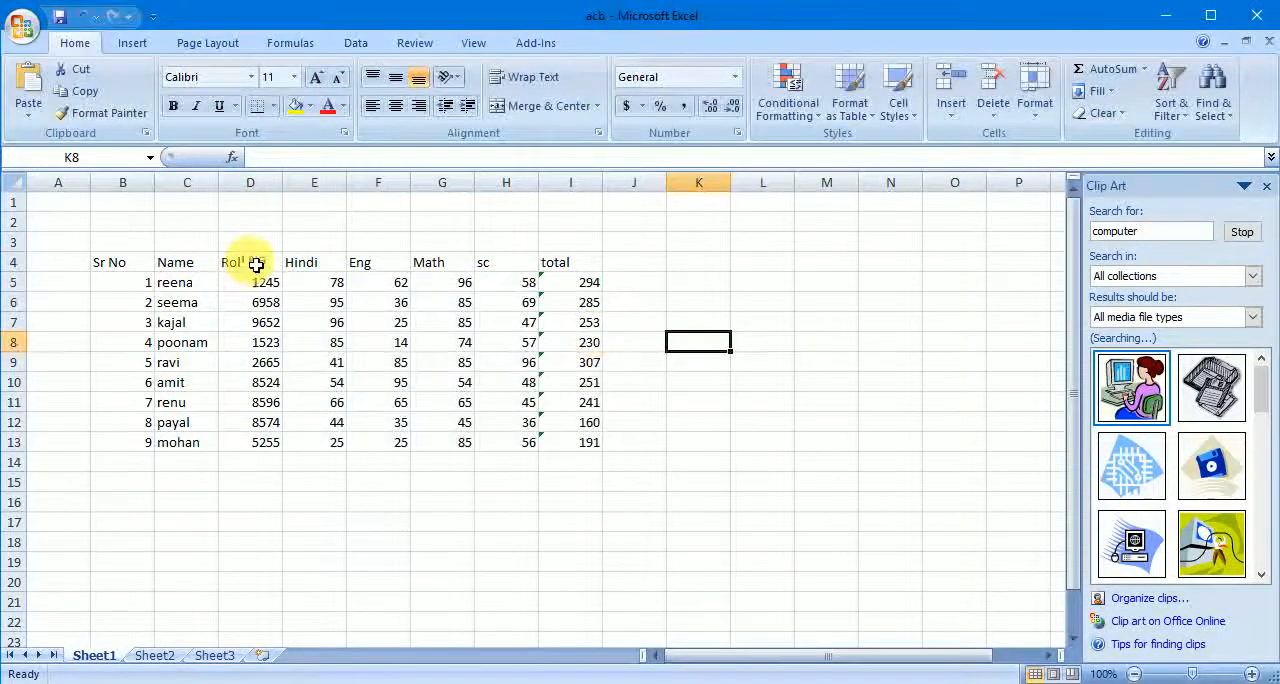
- Delete the Roll No column from the marks table
click(252, 182)
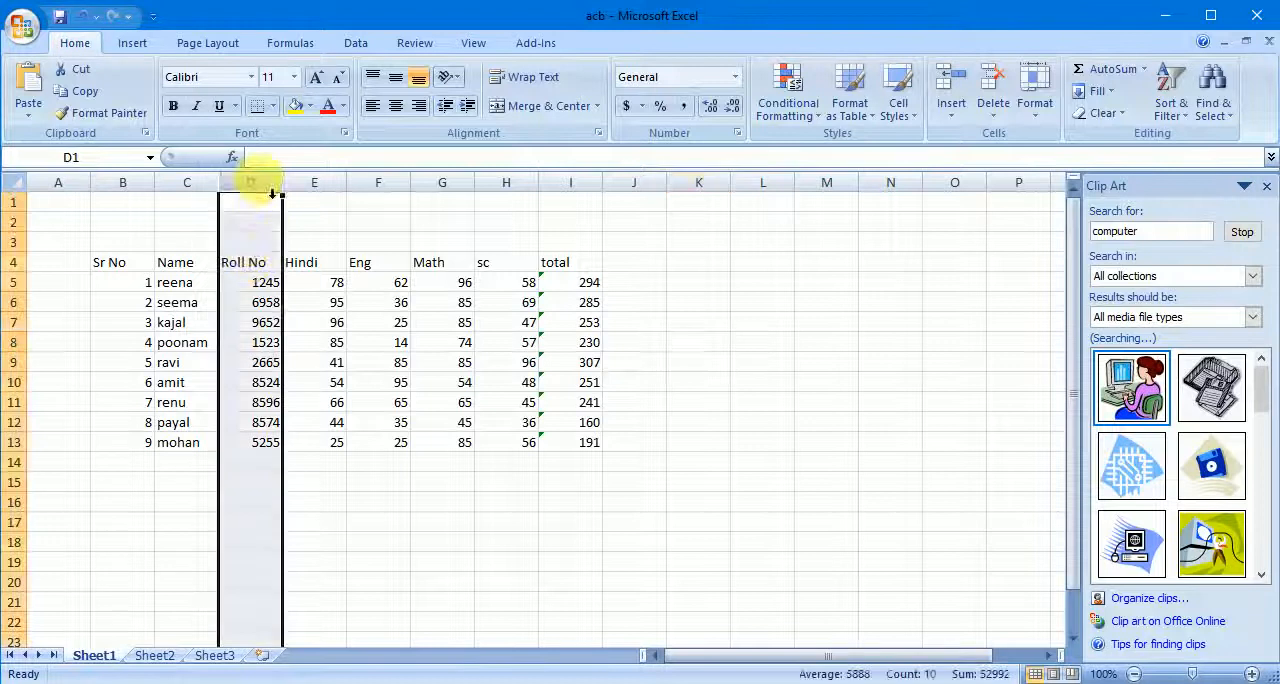
right_click(259, 182)
click(316, 303)
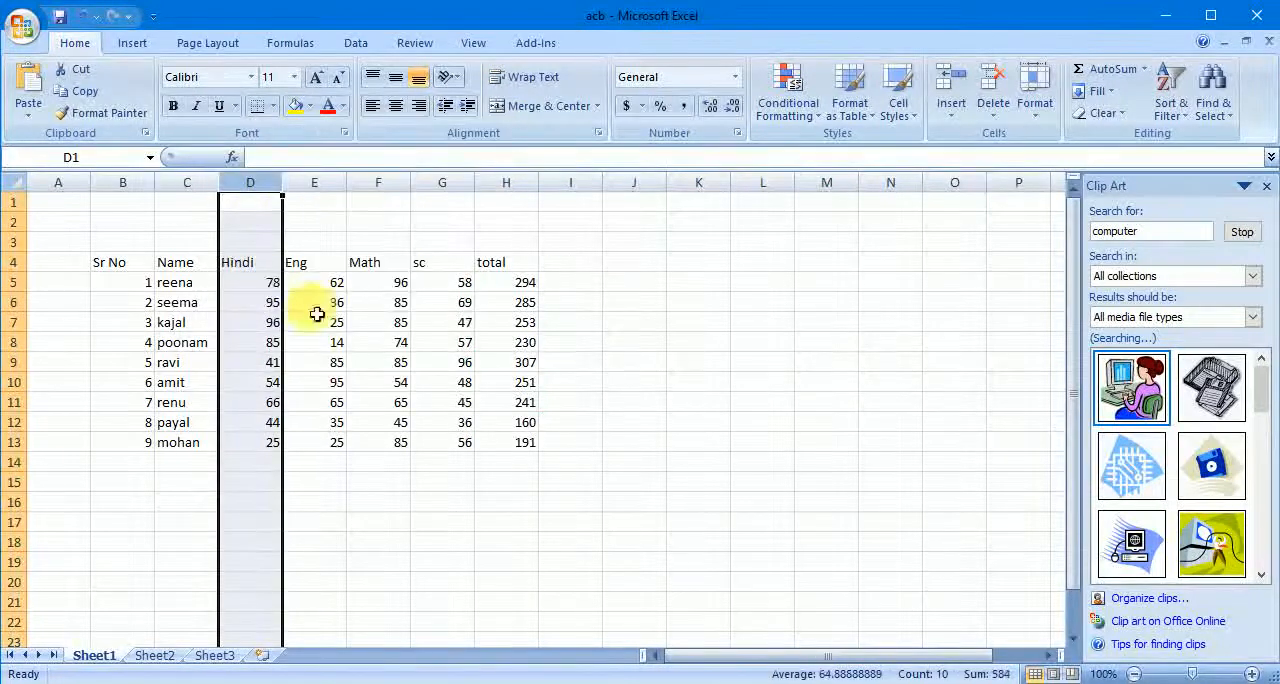
click(655, 324)
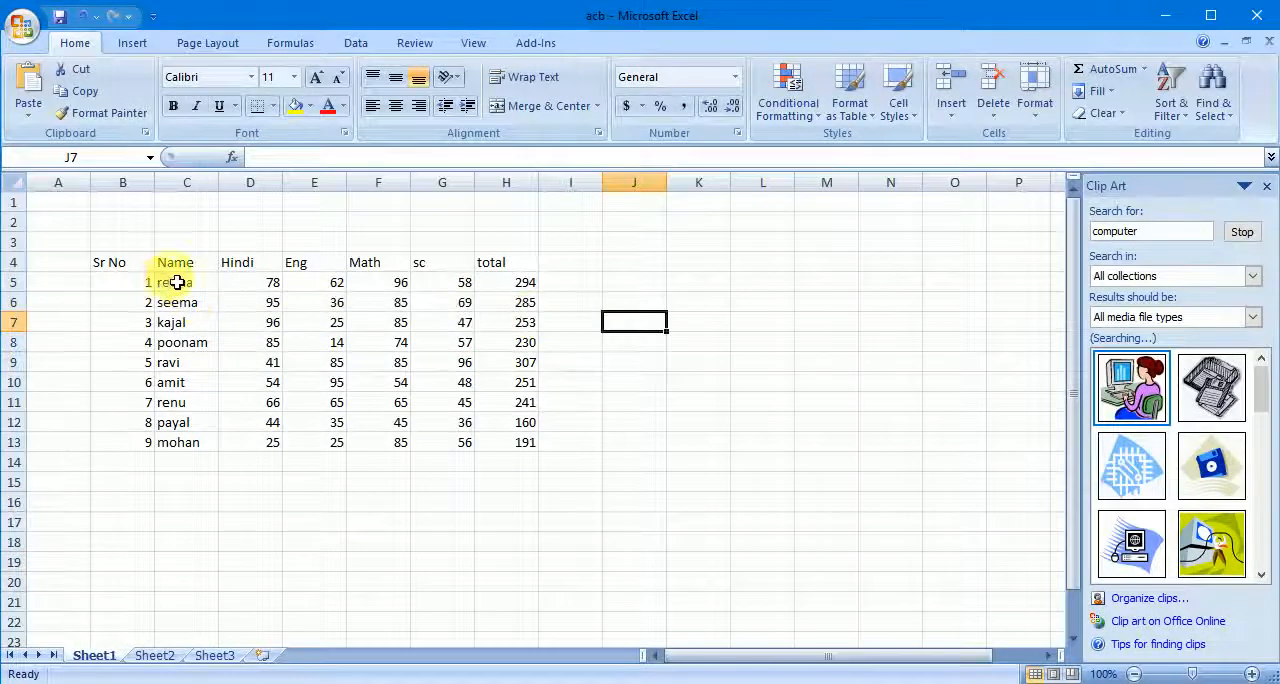
- Insert a clustered cylinder chart from C4:H13, covering the Name, subject marks and total columns
drag(175, 263, 526, 453)
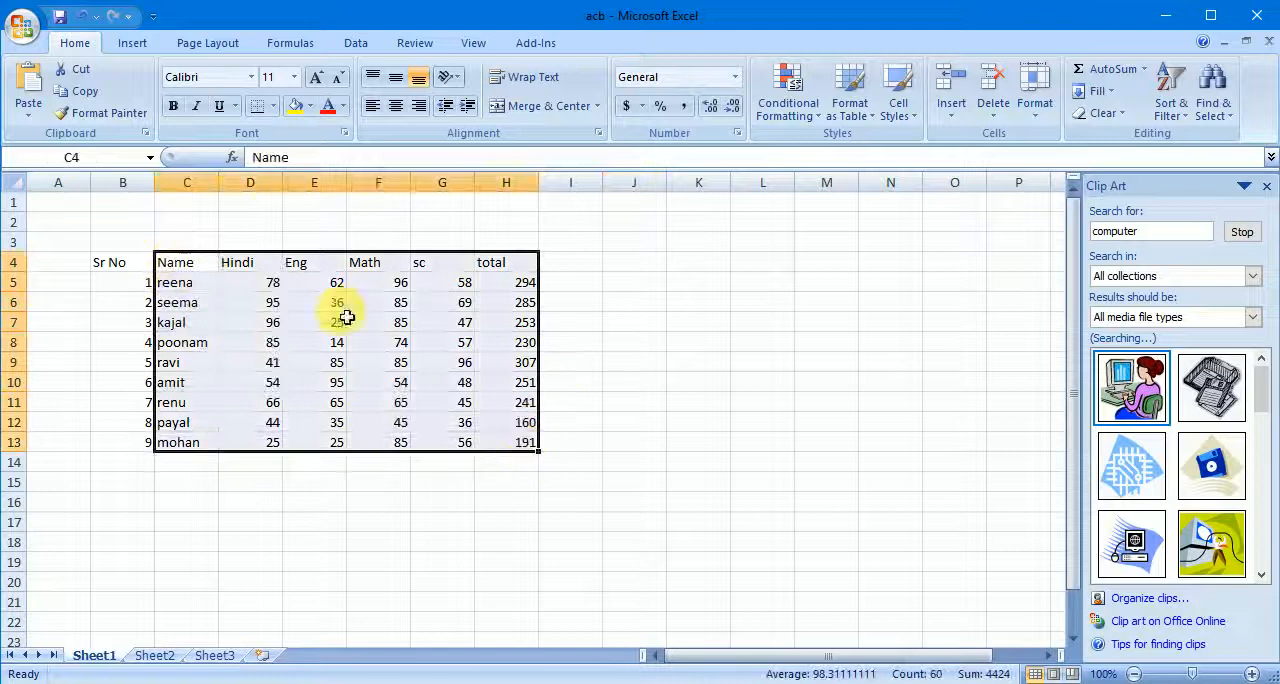
click(133, 43)
click(330, 100)
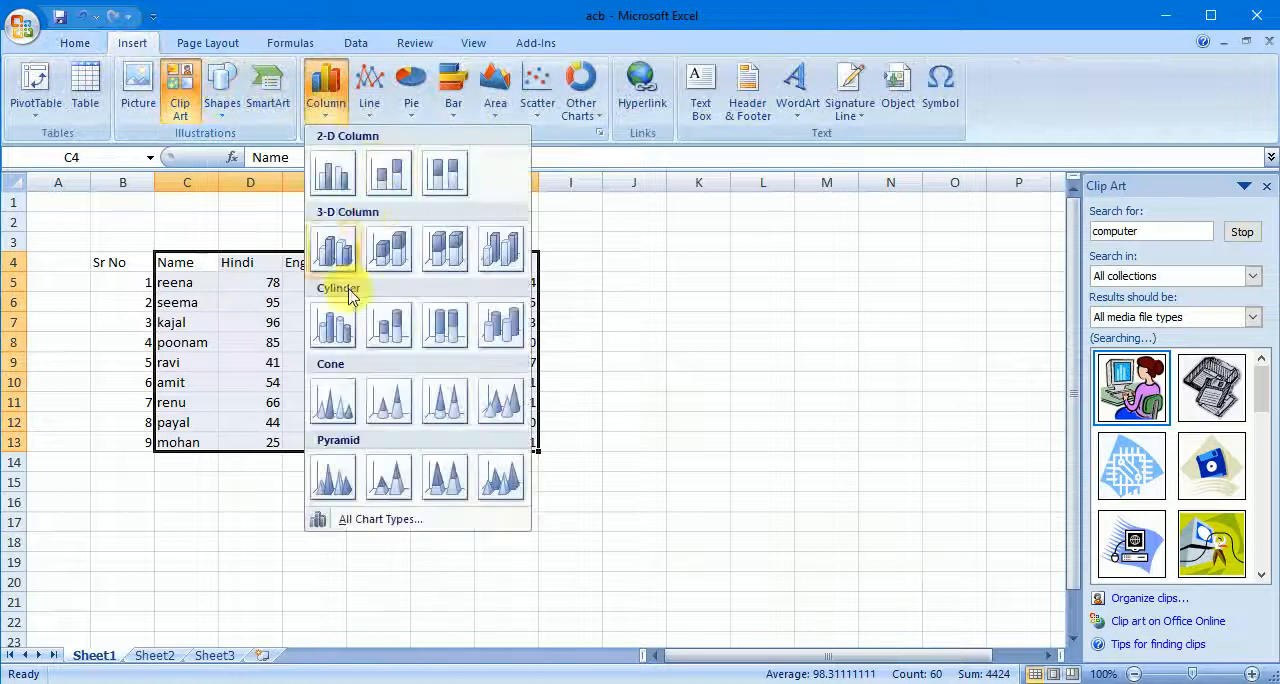
click(332, 320)
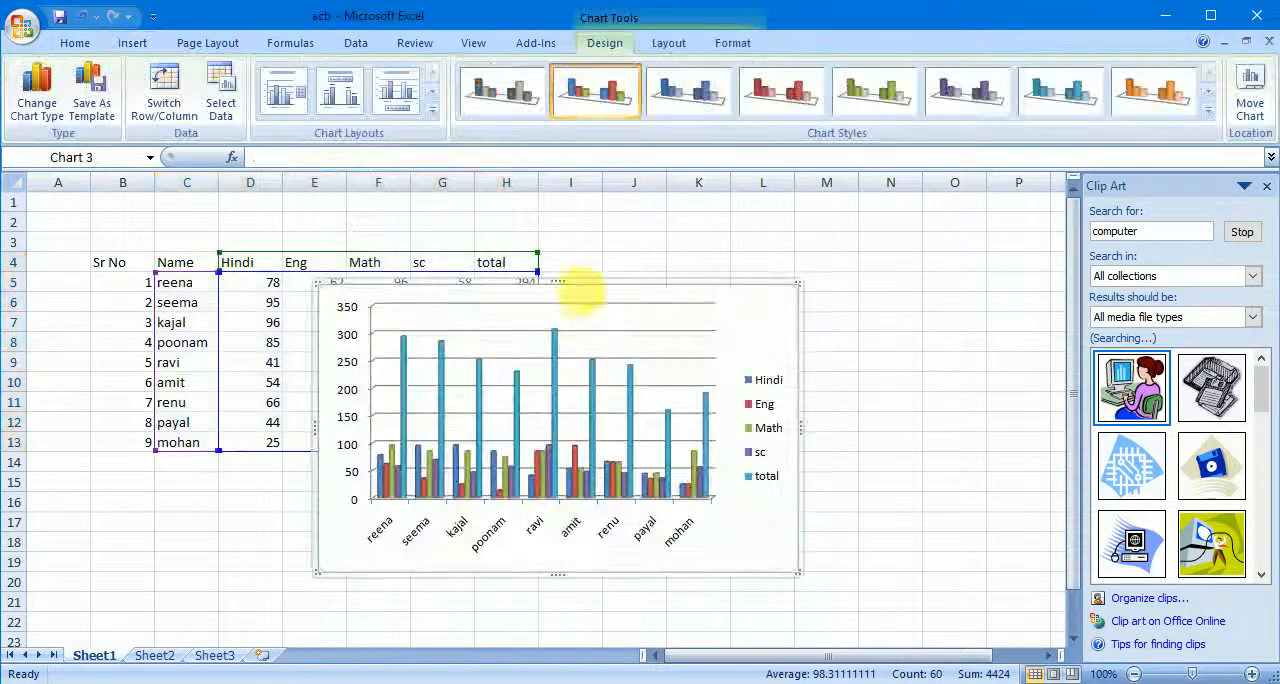
- Move the cylinder chart and enlarge it to cover about E2:P23
drag(708, 280, 777, 251)
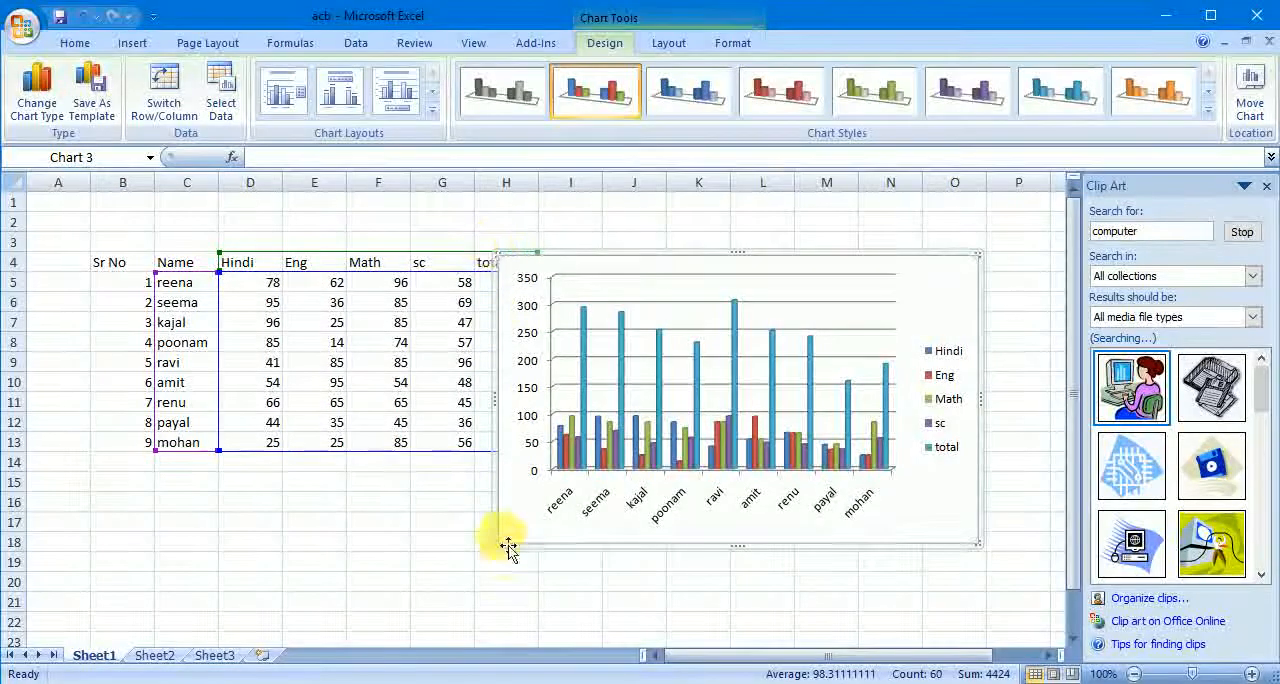
drag(495, 545, 297, 636)
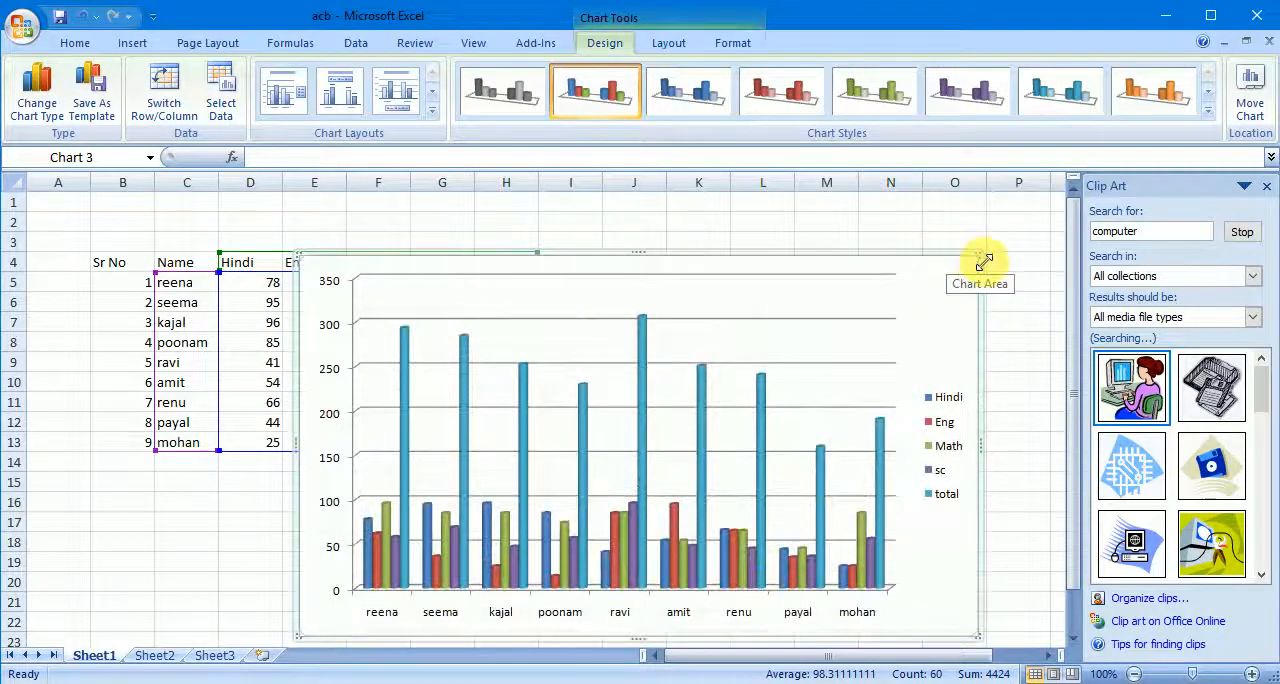
drag(984, 262, 1006, 213)
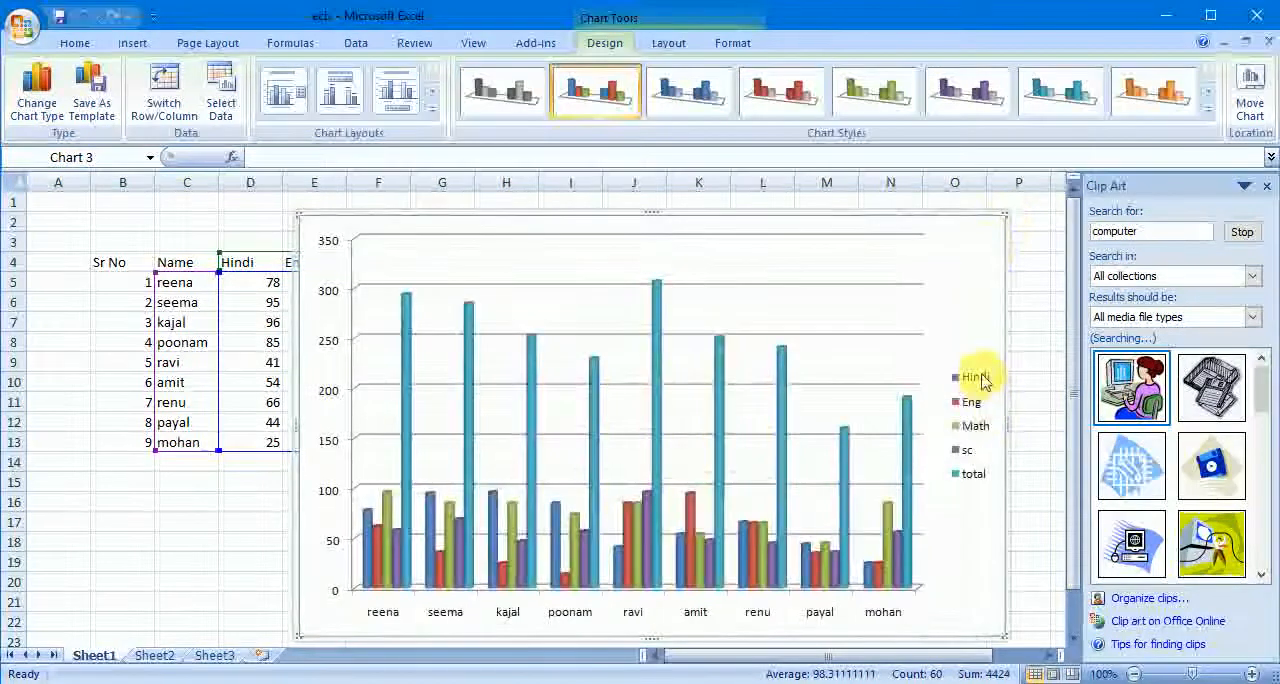
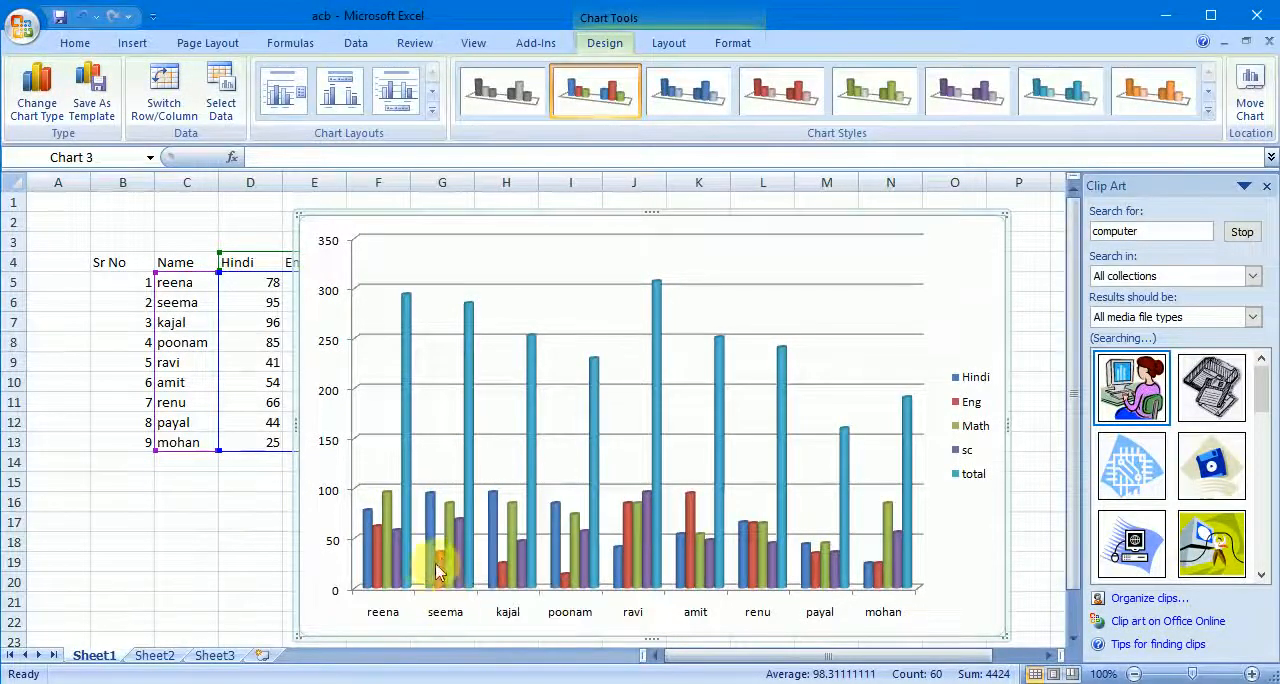
- Change the marks chart's type from clustered cylinder to 3-D Cone
mouse_move(439, 571)
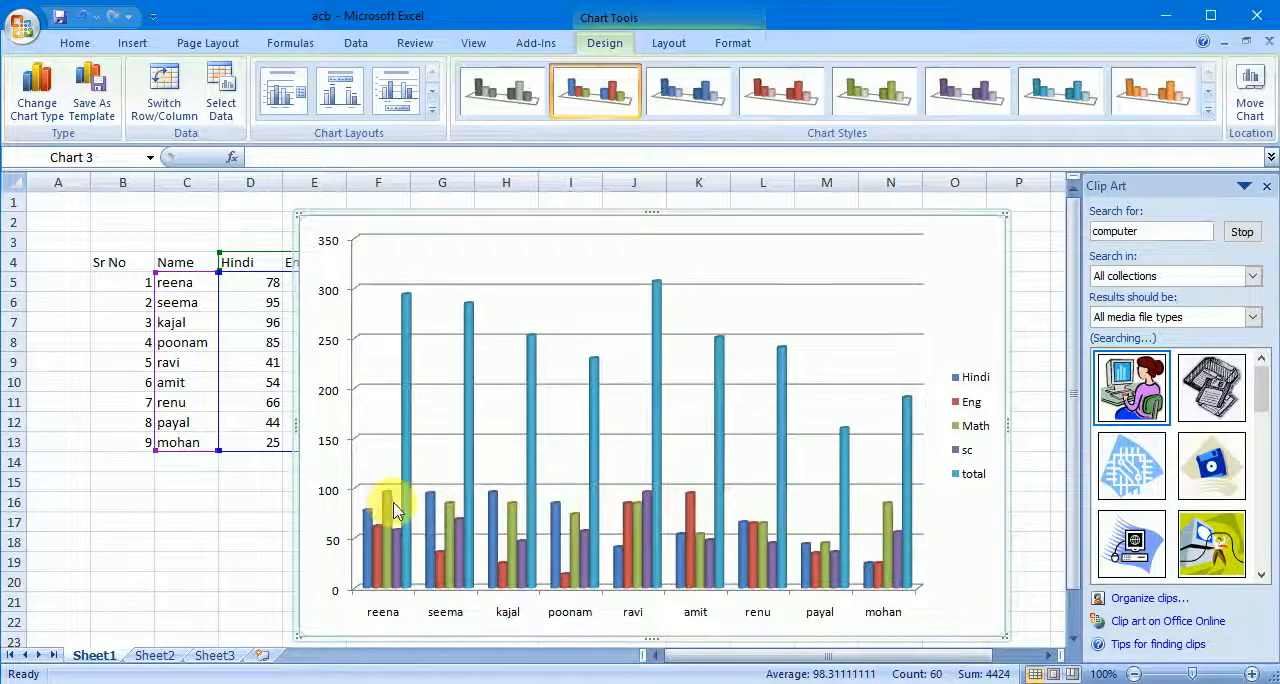
mouse_move(391, 508)
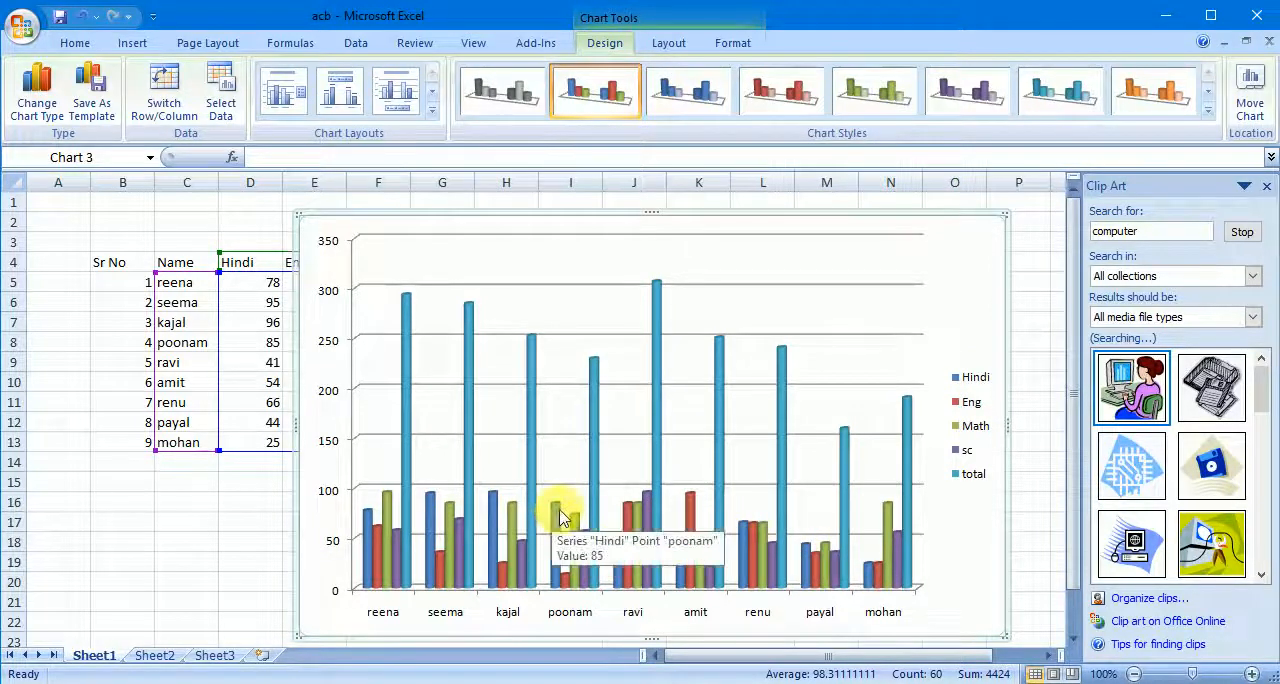
mouse_move(493, 508)
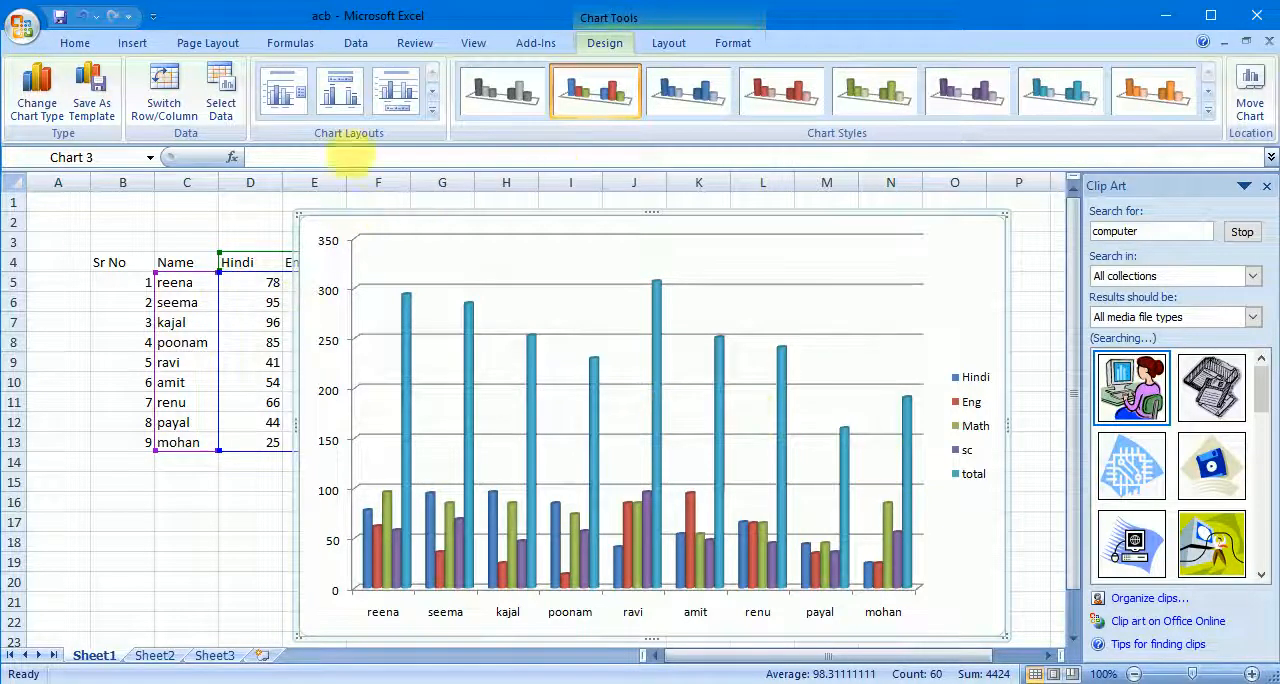
click(52, 120)
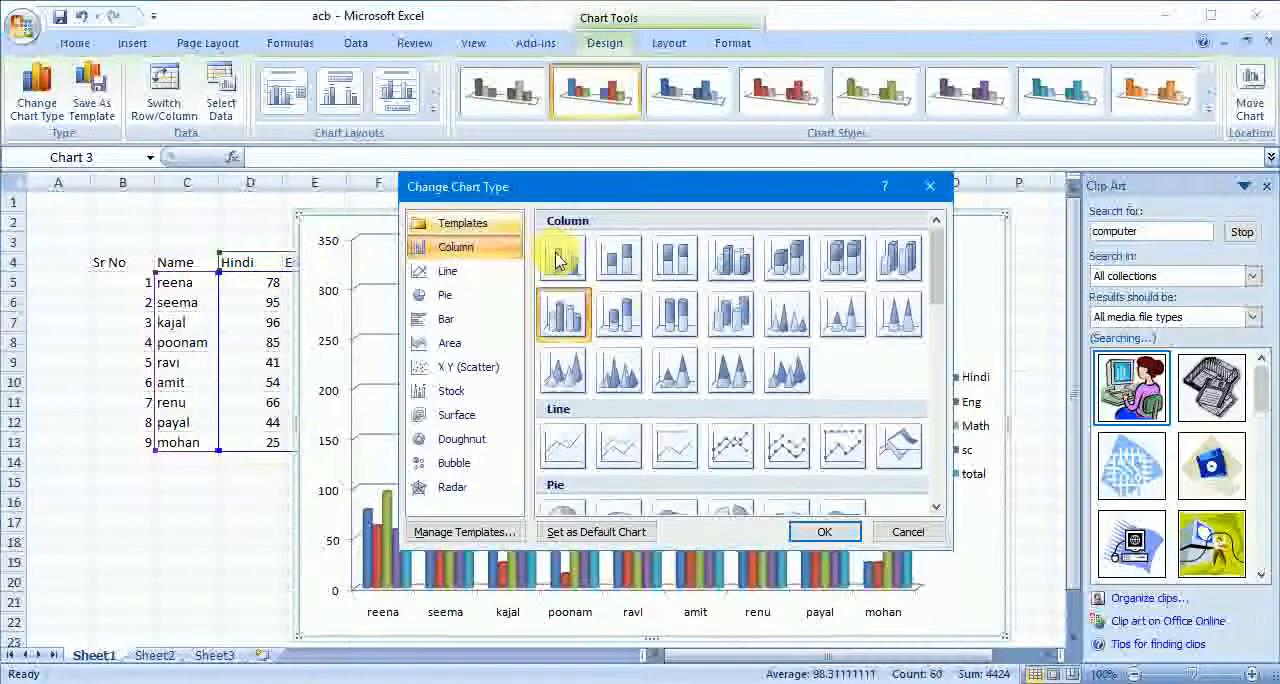
click(563, 370)
click(824, 531)
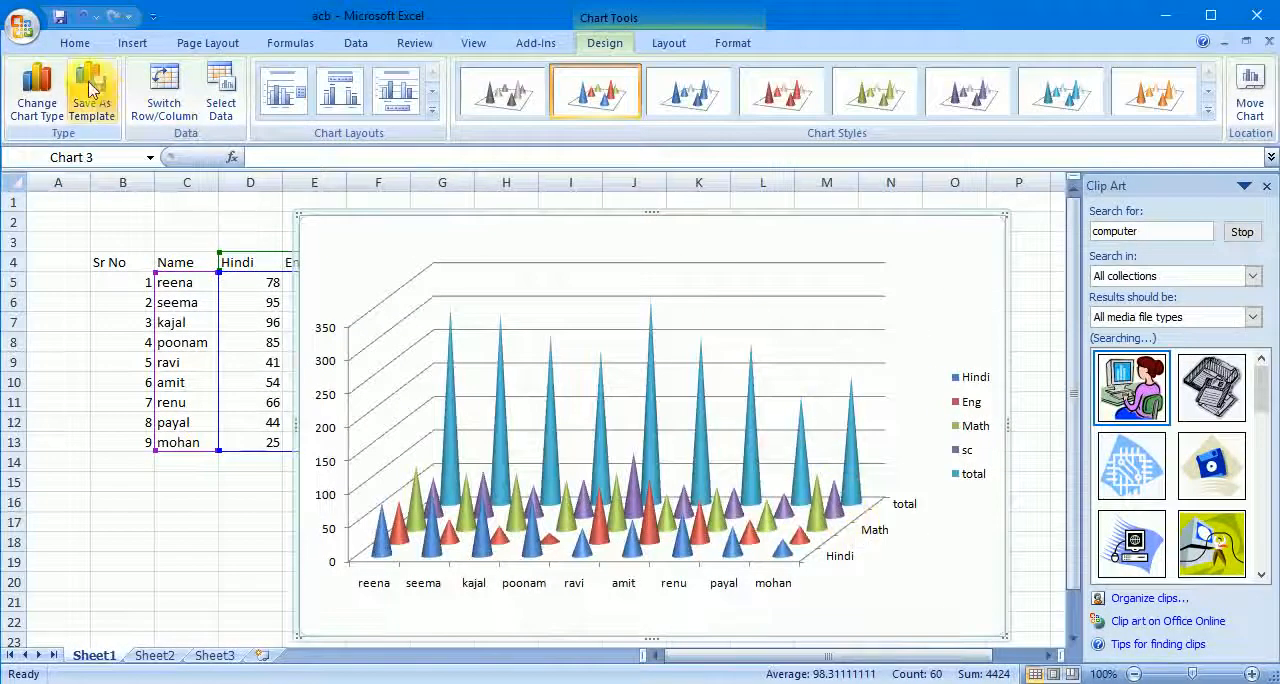
- Change the marks chart's type to 3-D Cylinder
click(37, 95)
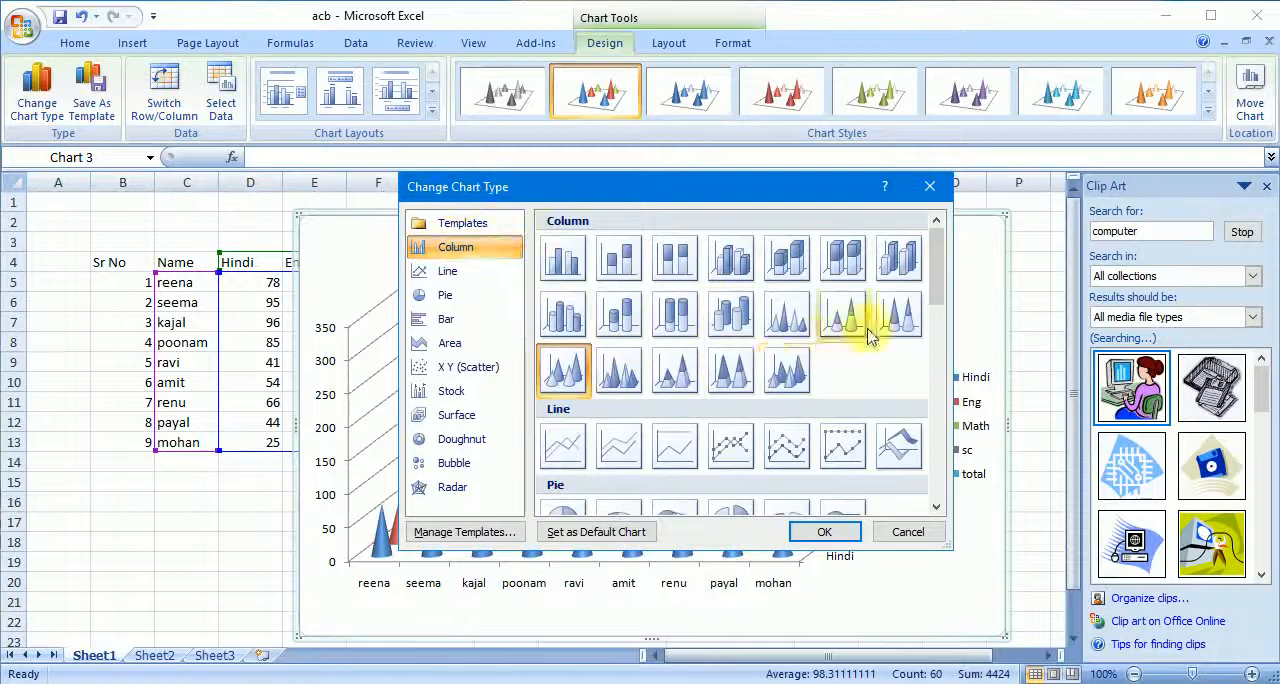
click(735, 312)
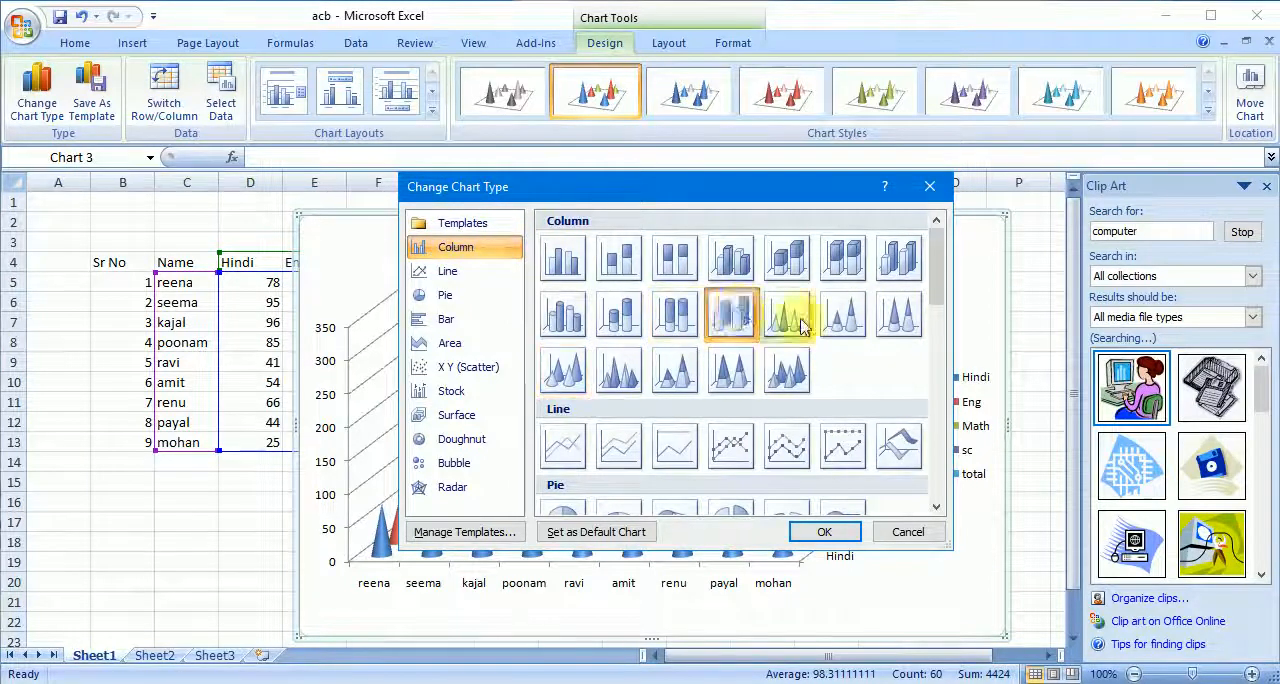
click(824, 531)
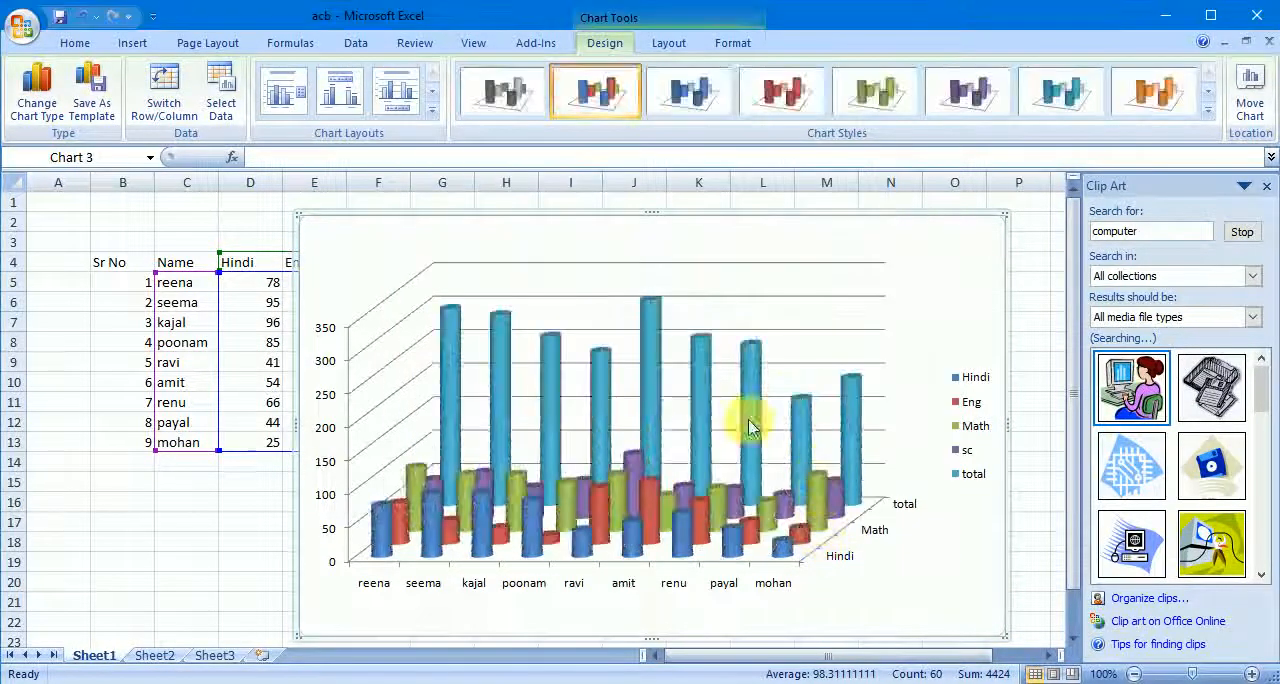
- Change the marks chart to a Clustered Bar in 3-D
click(36, 90)
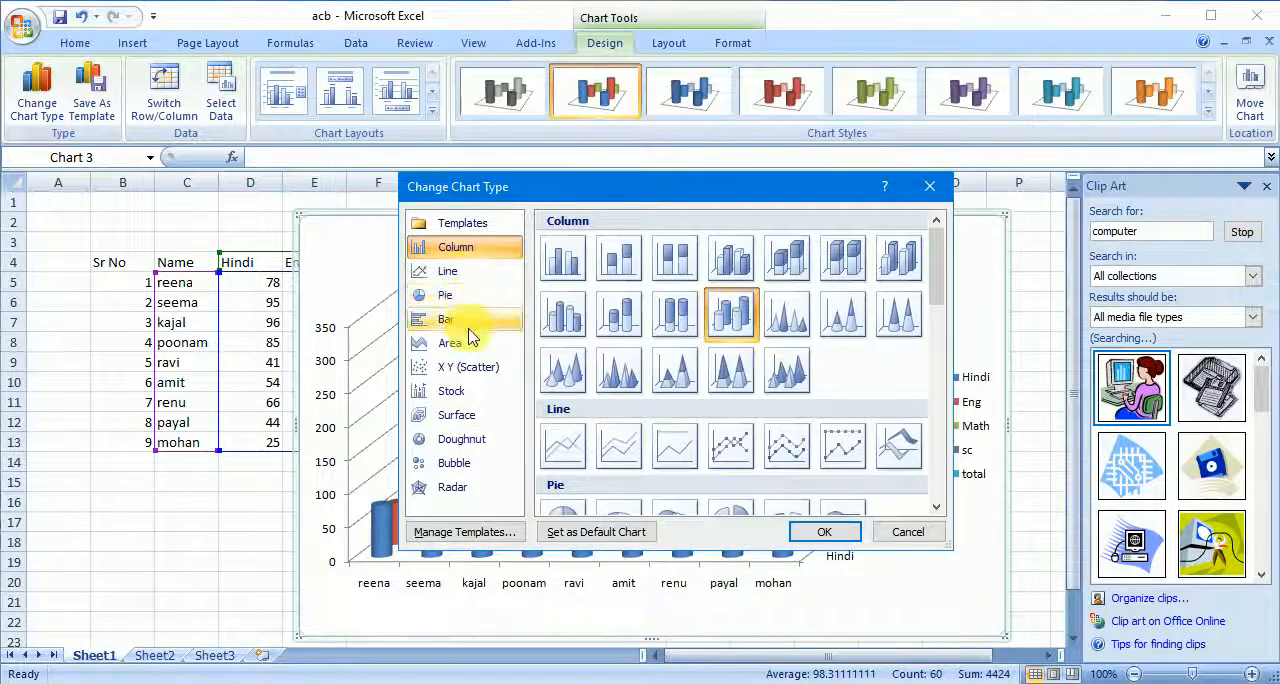
click(455, 318)
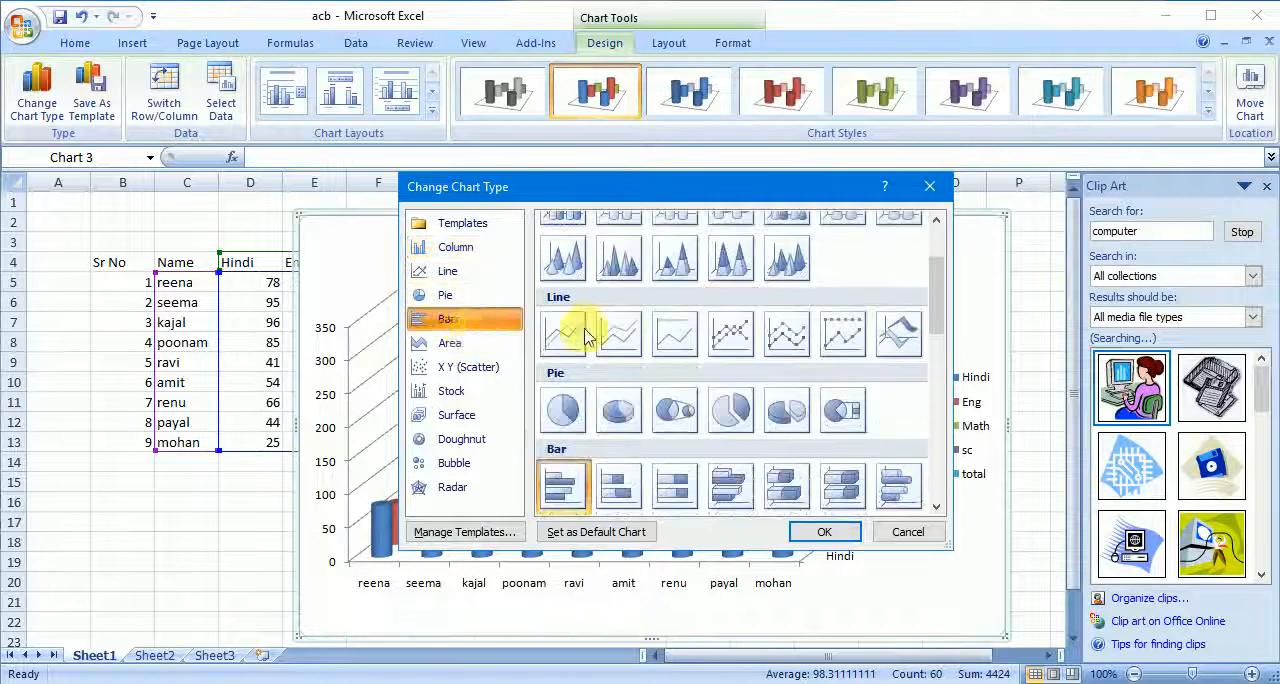
click(733, 488)
click(820, 531)
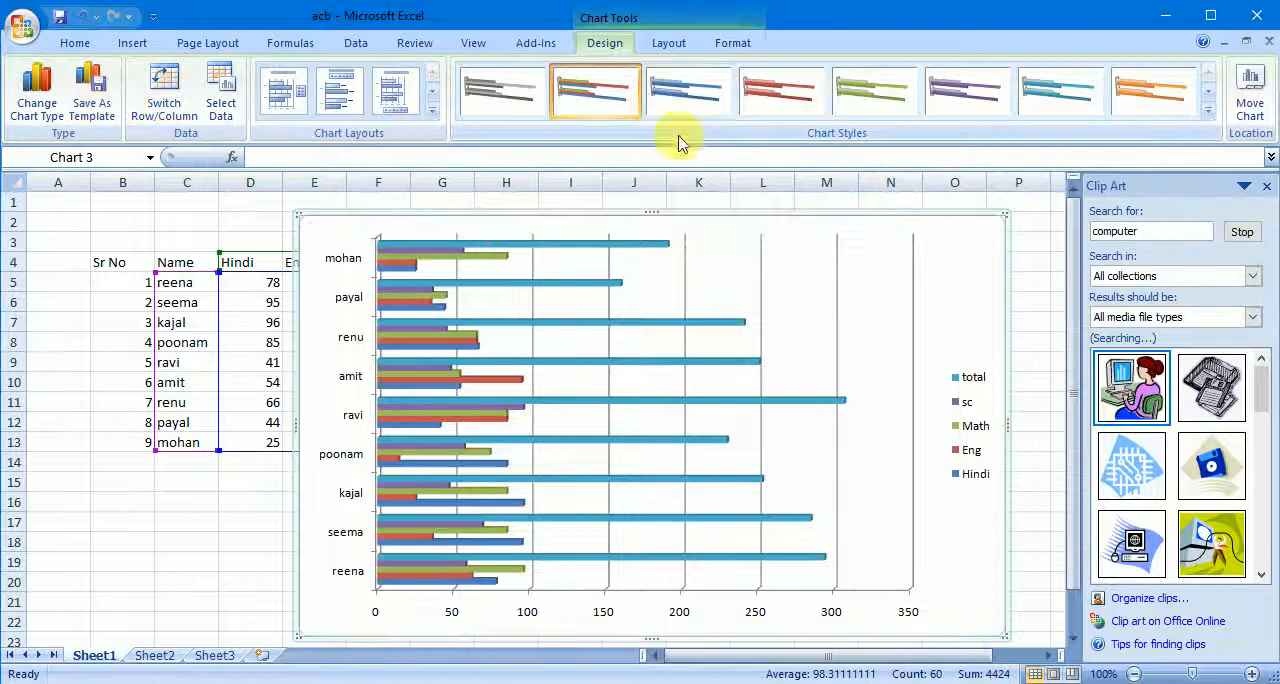
- Cut the bar chart of student marks from Sheet1
click(133, 44)
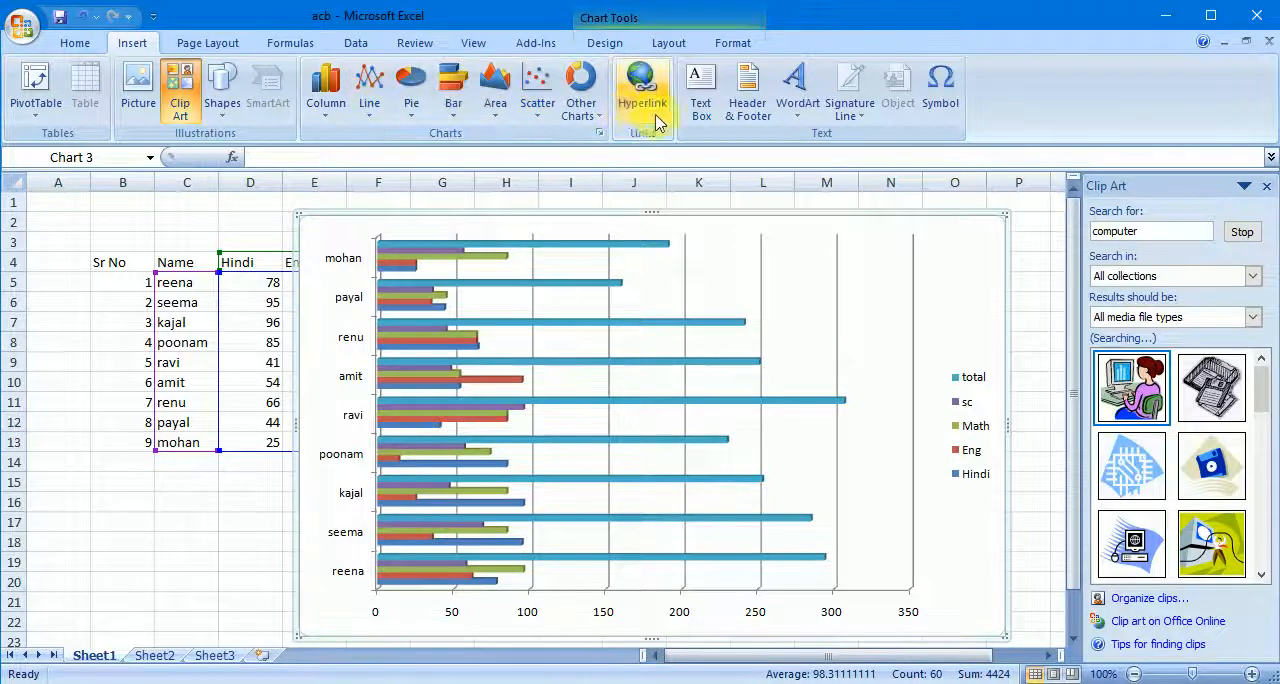
right_click(1007, 222)
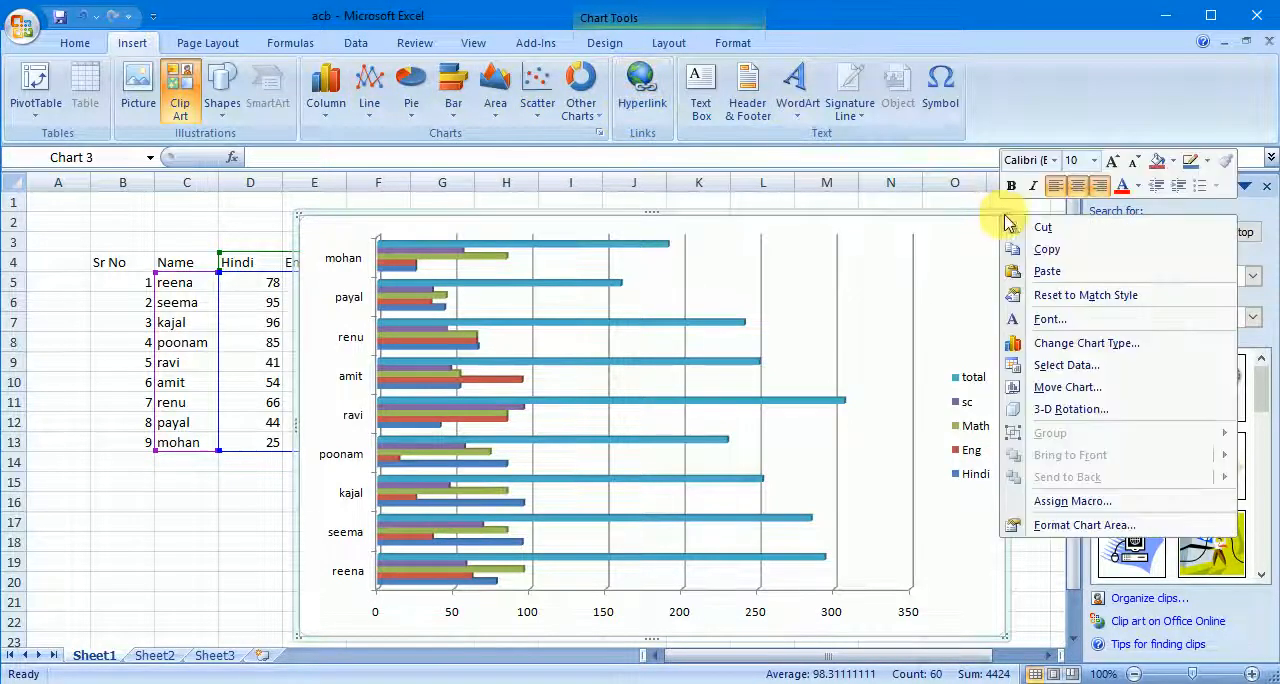
click(1046, 224)
- Insert a hyperlink in K6 to the existing file STUDENTS.xls in the Documents folder
click(726, 309)
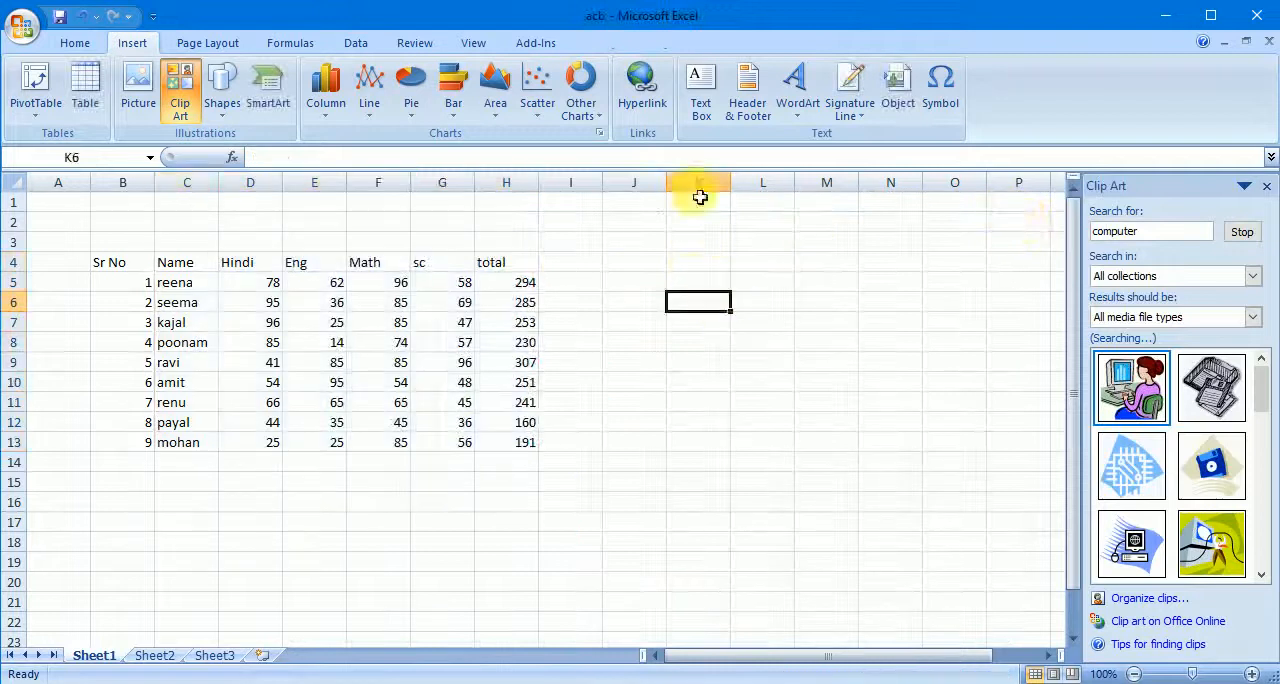
click(642, 85)
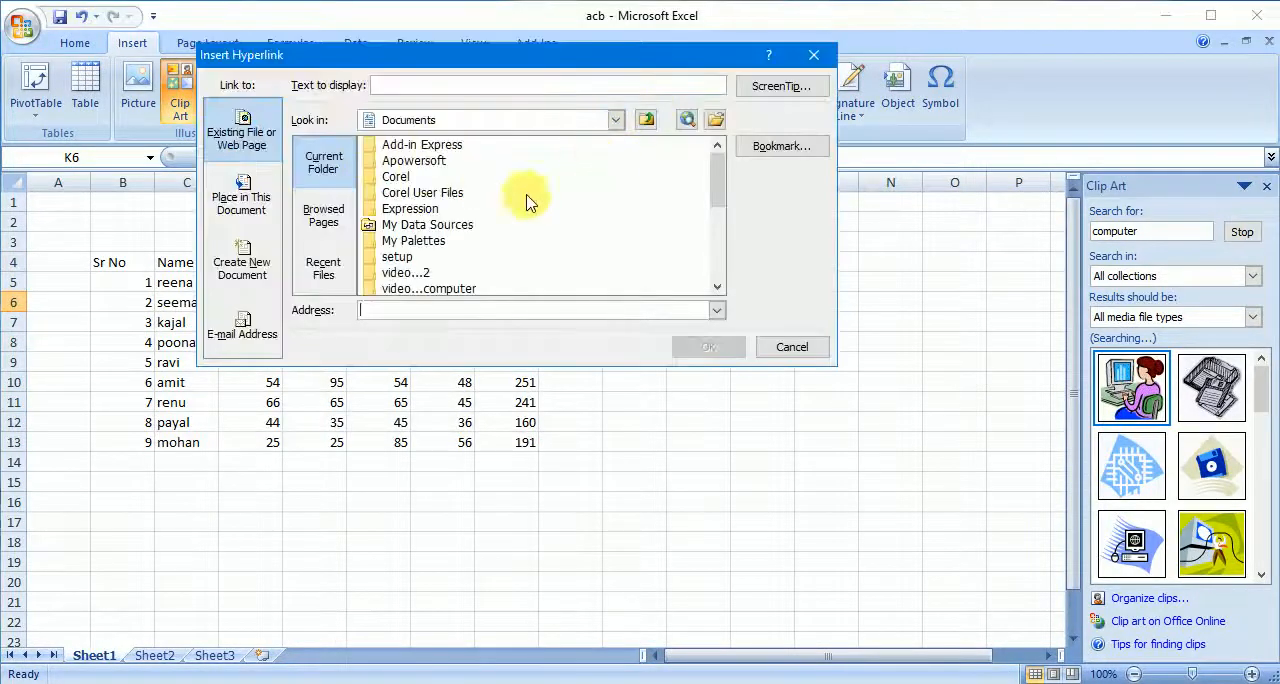
drag(714, 177, 714, 234)
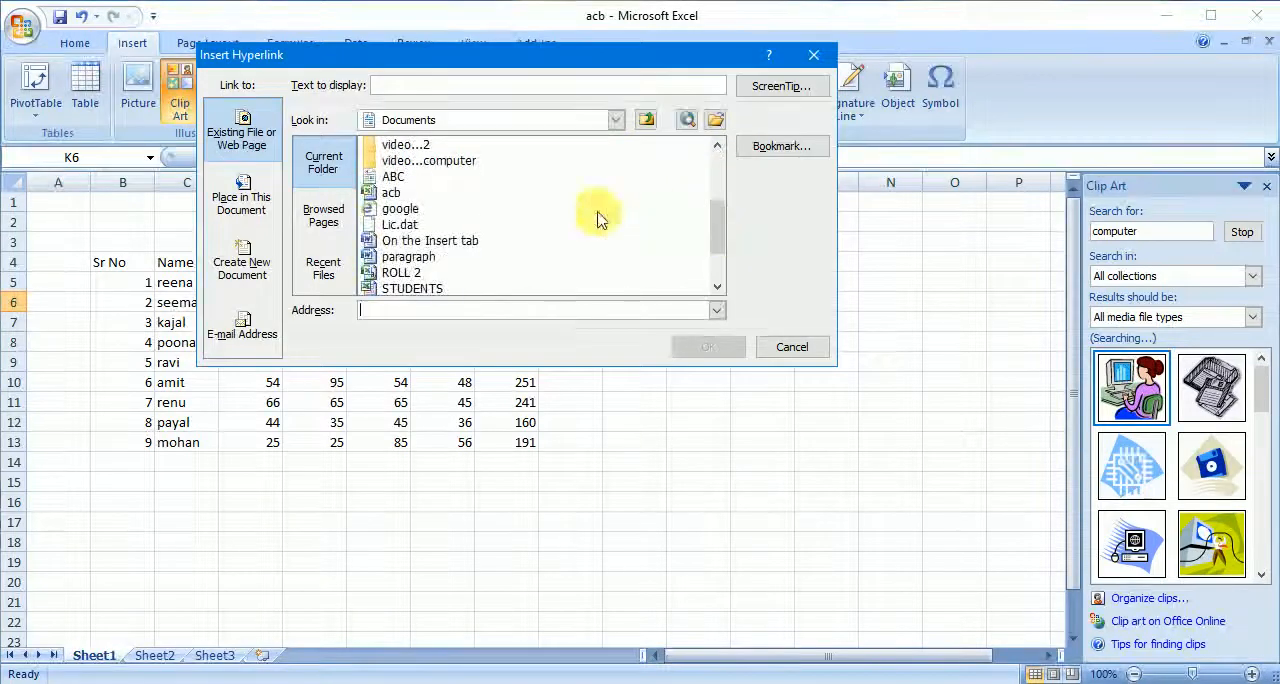
click(390, 193)
click(432, 287)
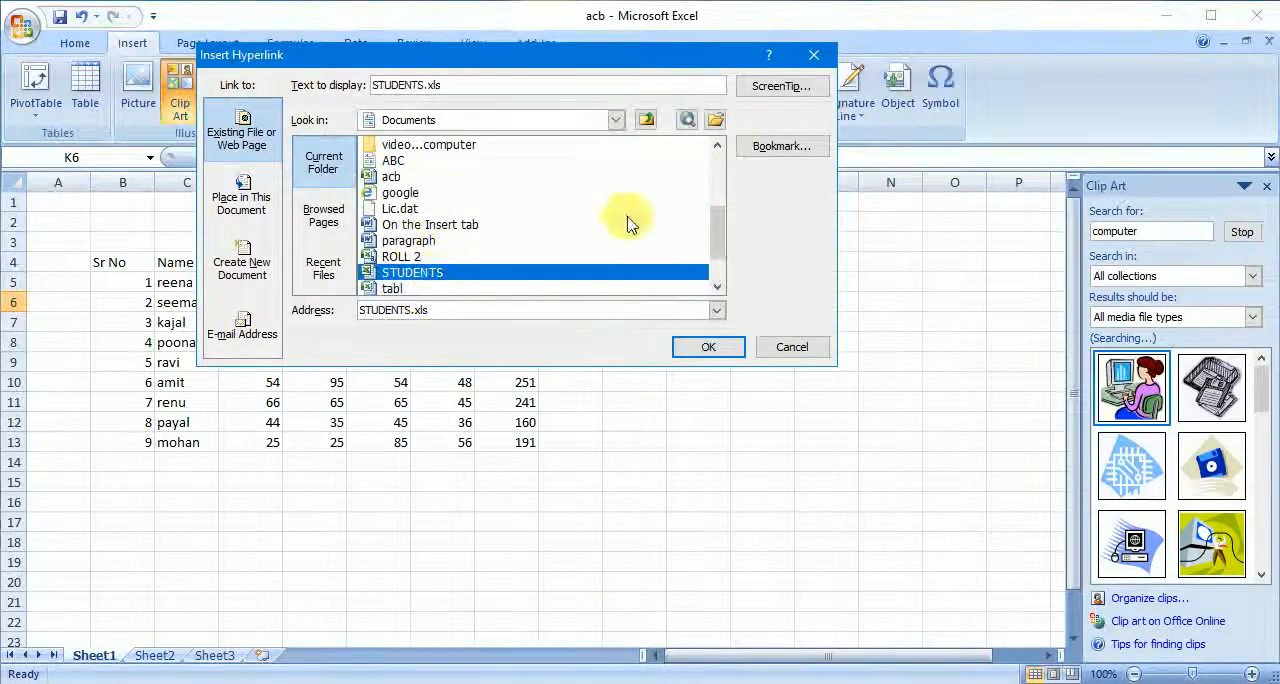
click(737, 341)
click(728, 420)
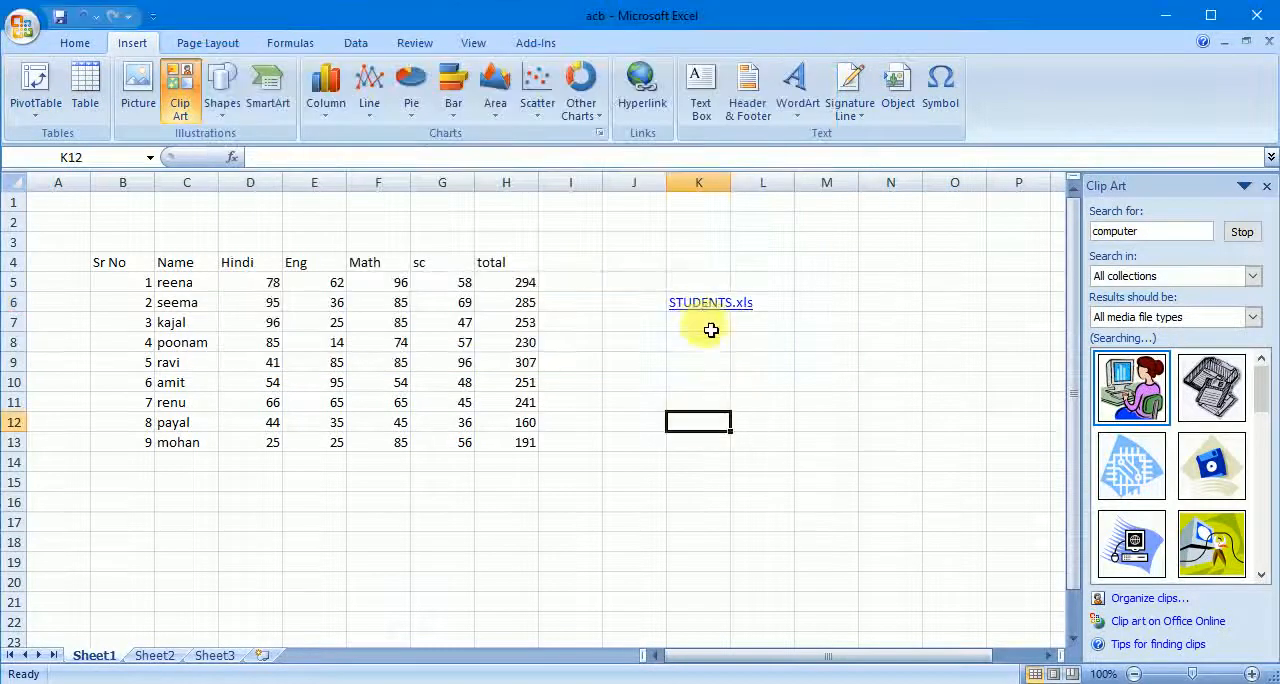
- Follow the STUDENTS.xls link to open the linked workbook, and return to the acb workbook
click(706, 311)
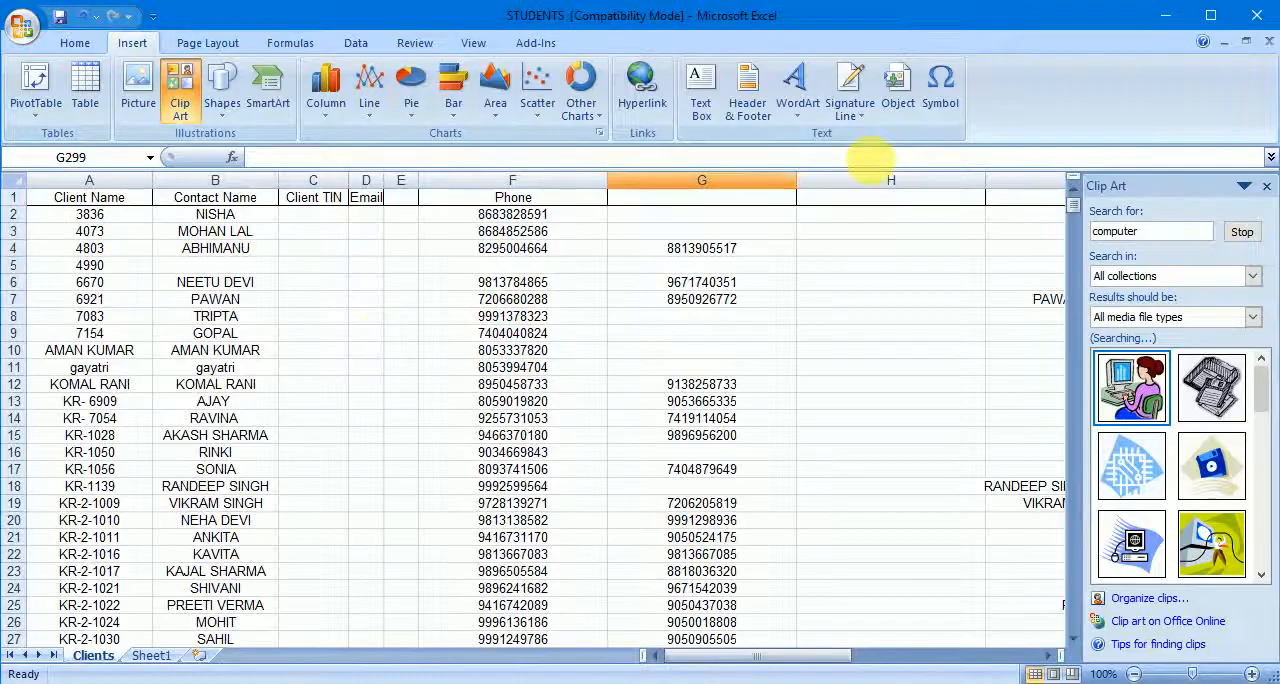
click(1163, 14)
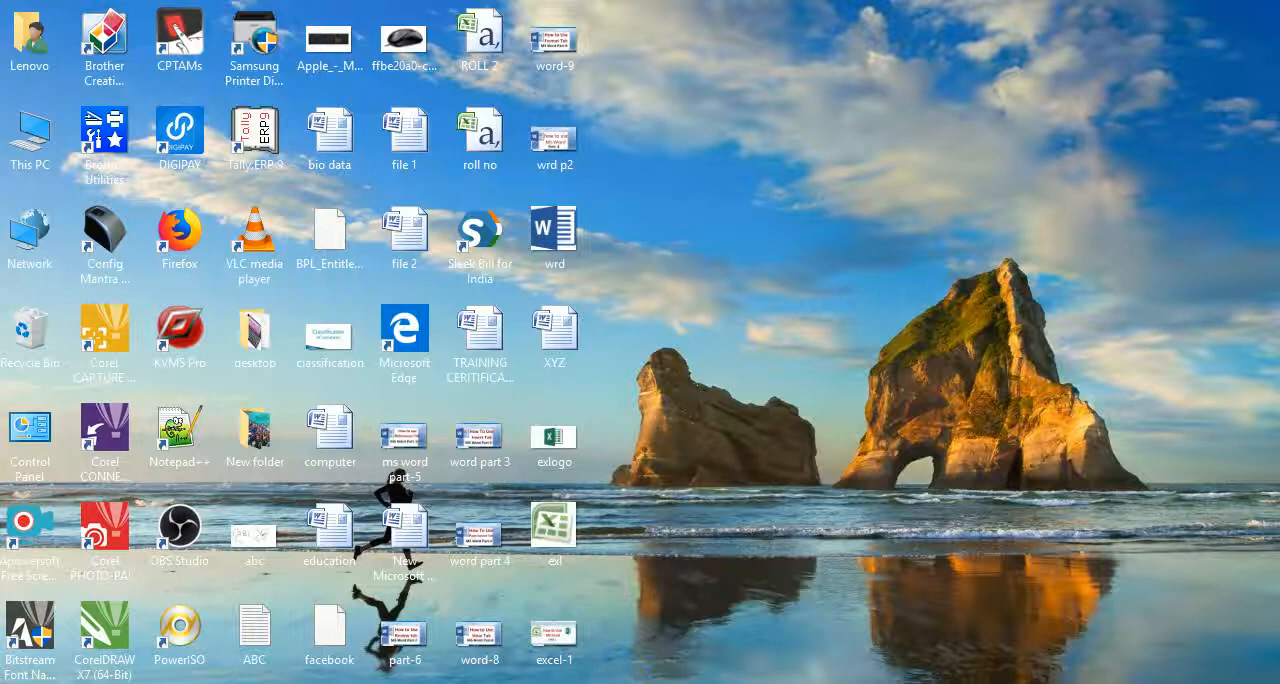
click(629, 651)
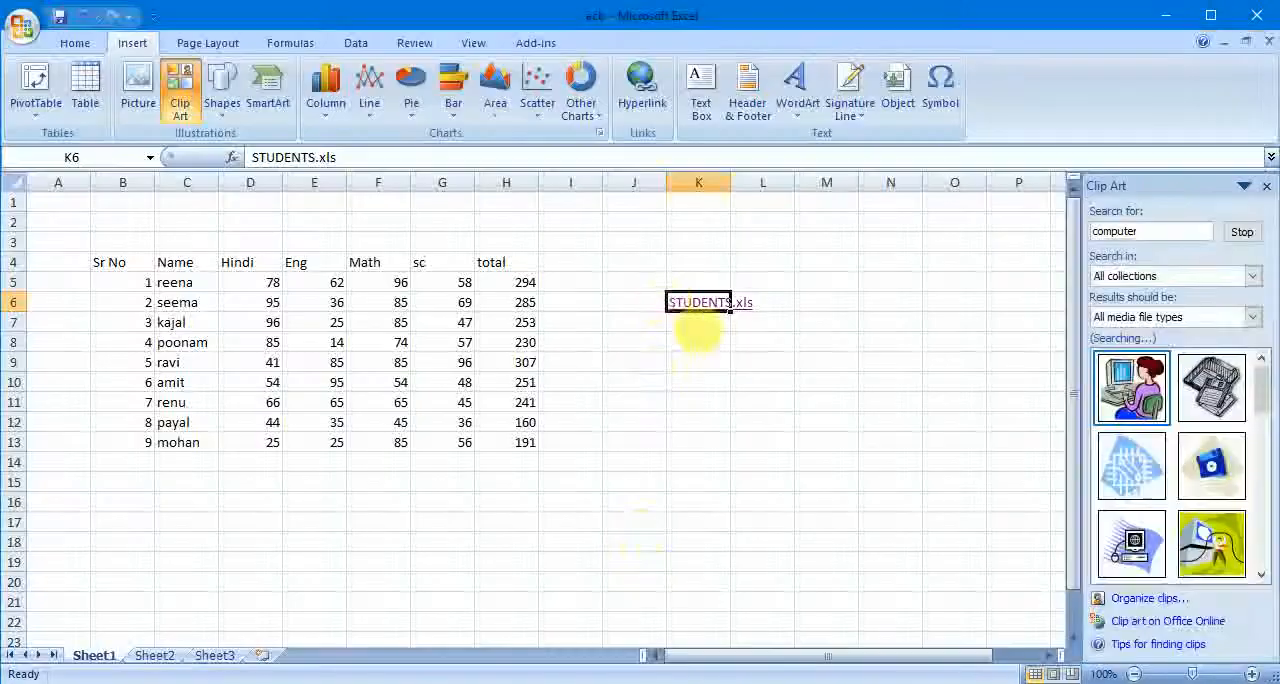
- Insert a hyperlink in K9 to the existing file acb.xlsx in the Documents folder
click(712, 362)
click(638, 85)
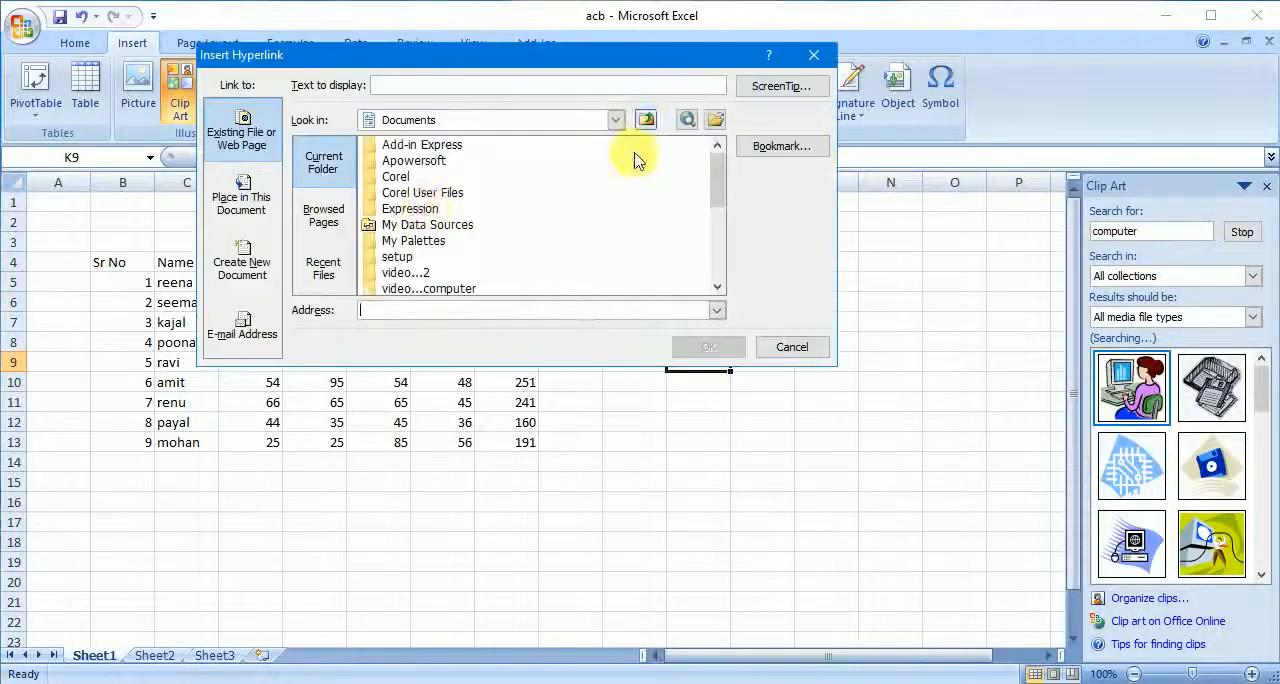
drag(712, 178, 724, 225)
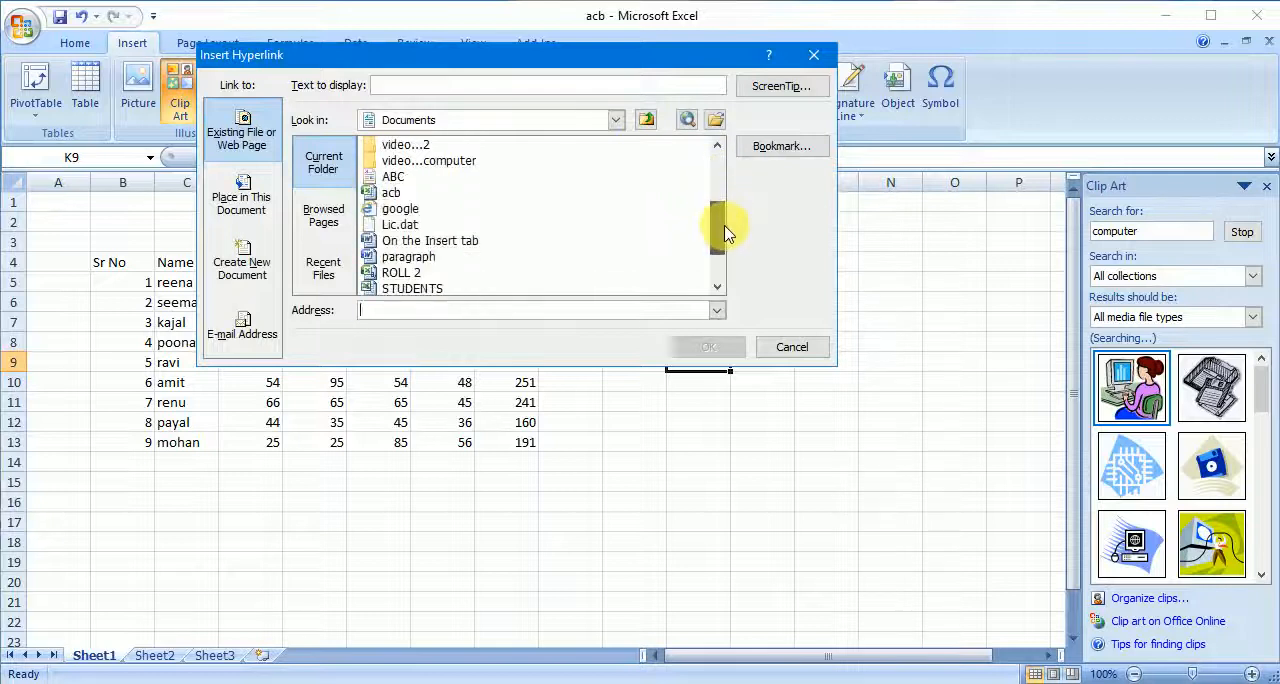
click(701, 351)
click(744, 438)
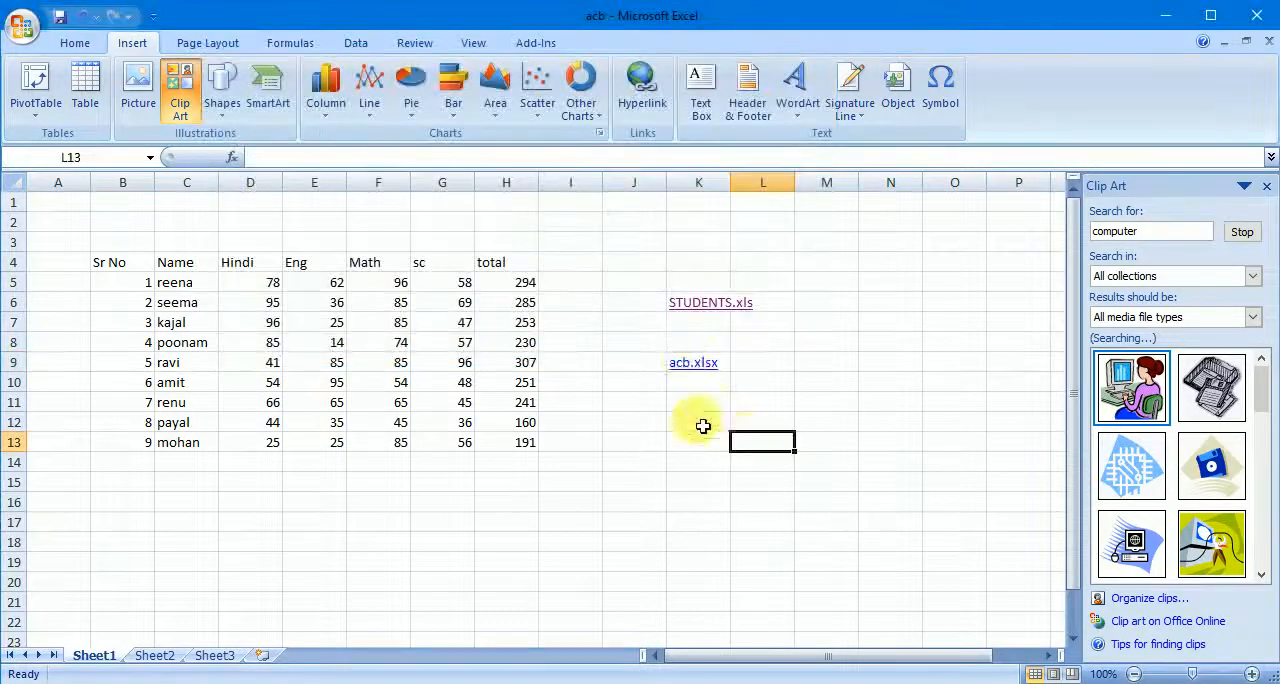
- Follow the acb.xlsx link in K9, and clear the range J3:N13 to remove both hyperlinks
click(697, 365)
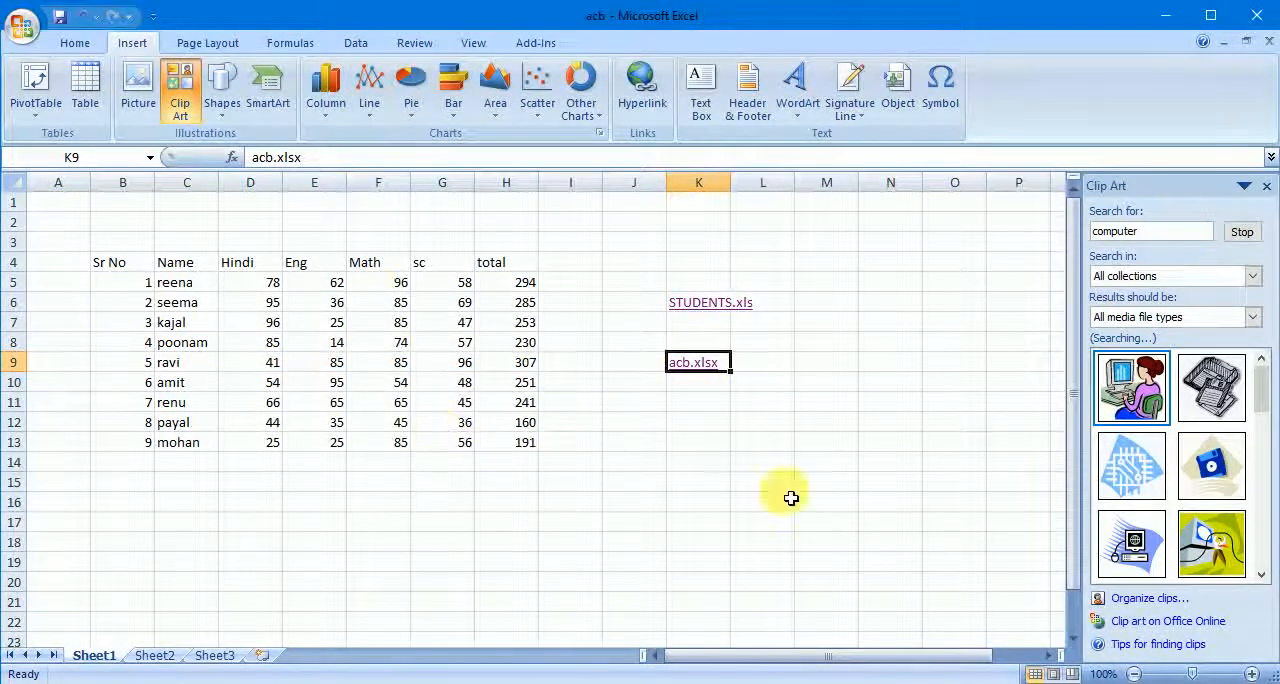
click(761, 463)
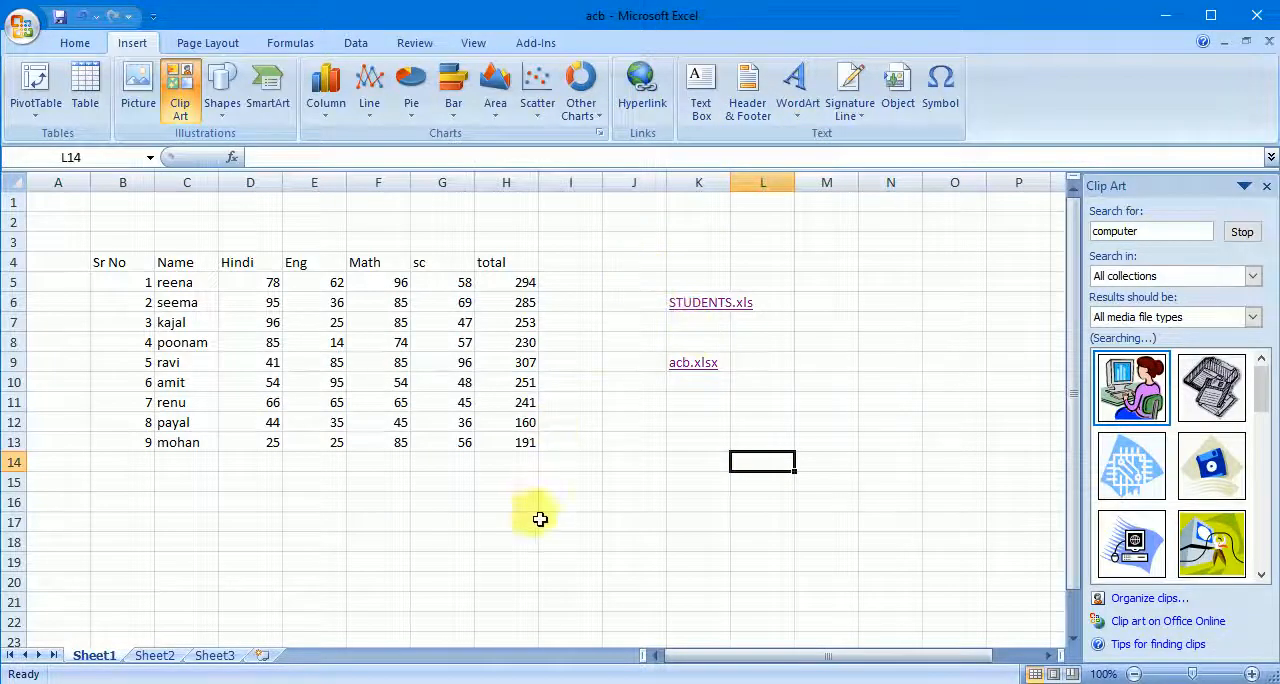
drag(640, 241, 860, 441)
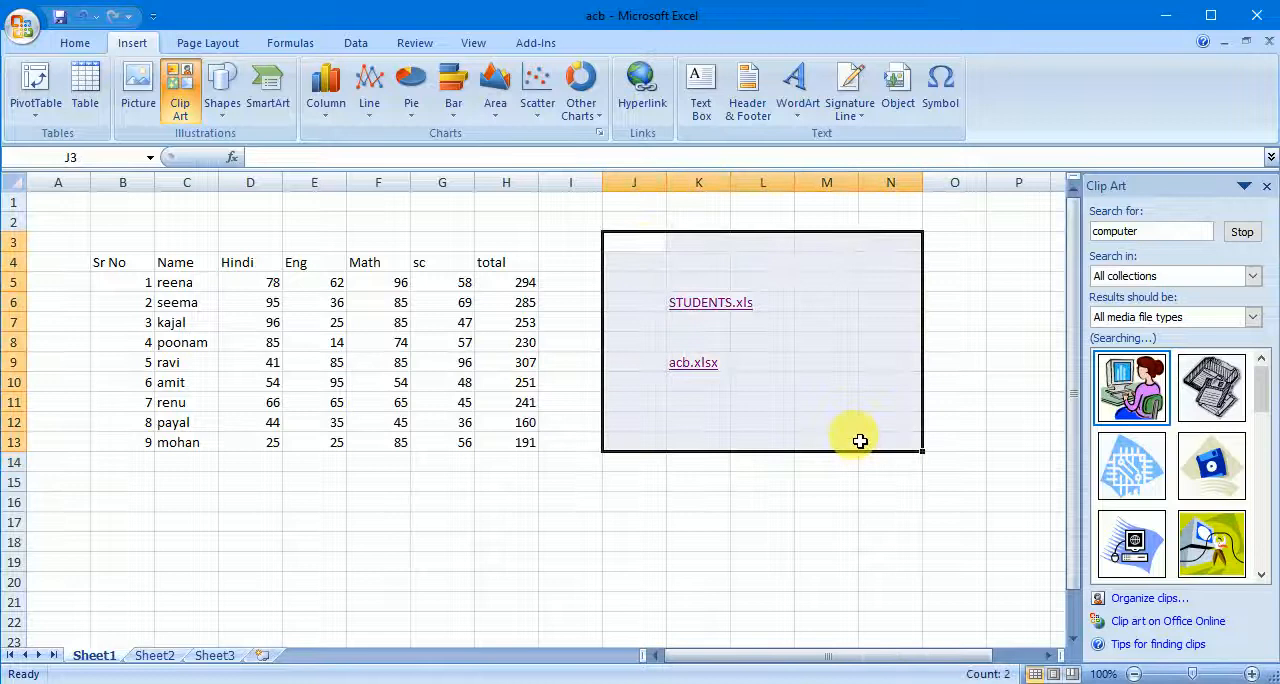
- Enter a long string of sample text beginning "sdfasdfds" in K5, wide enough to overflow into the neighbouring cells
click(694, 284)
text(sdfasdfdsfsdfsd)
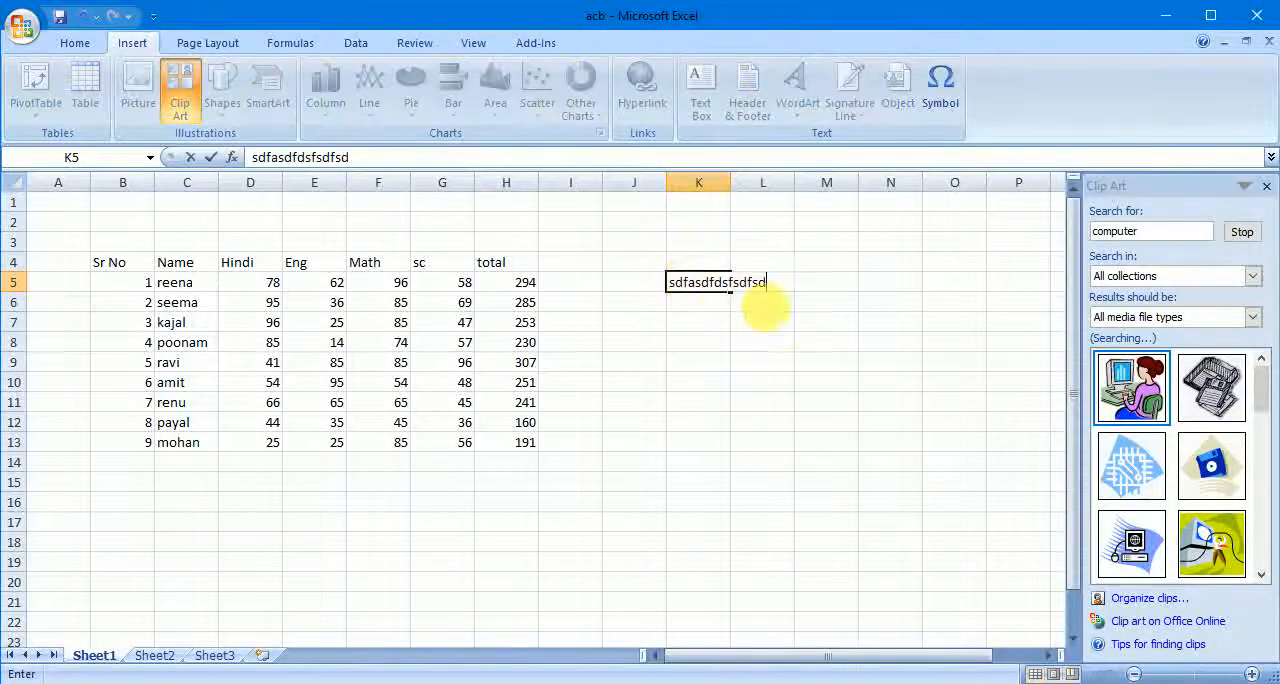
text(fdsfsdfsdfsdf)
click(809, 321)
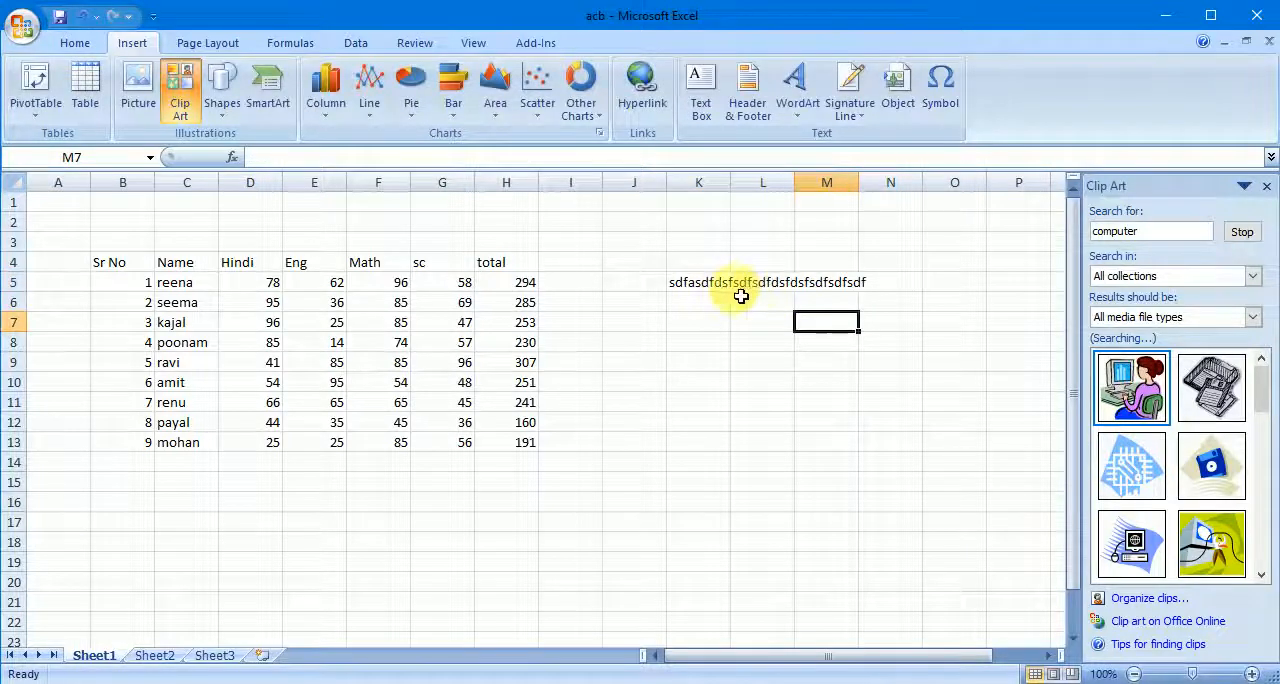
- Enter the sample text "dsfsdf" in L5, beside the overflowing text in K5
click(724, 293)
click(766, 286)
text(dsfsdf)
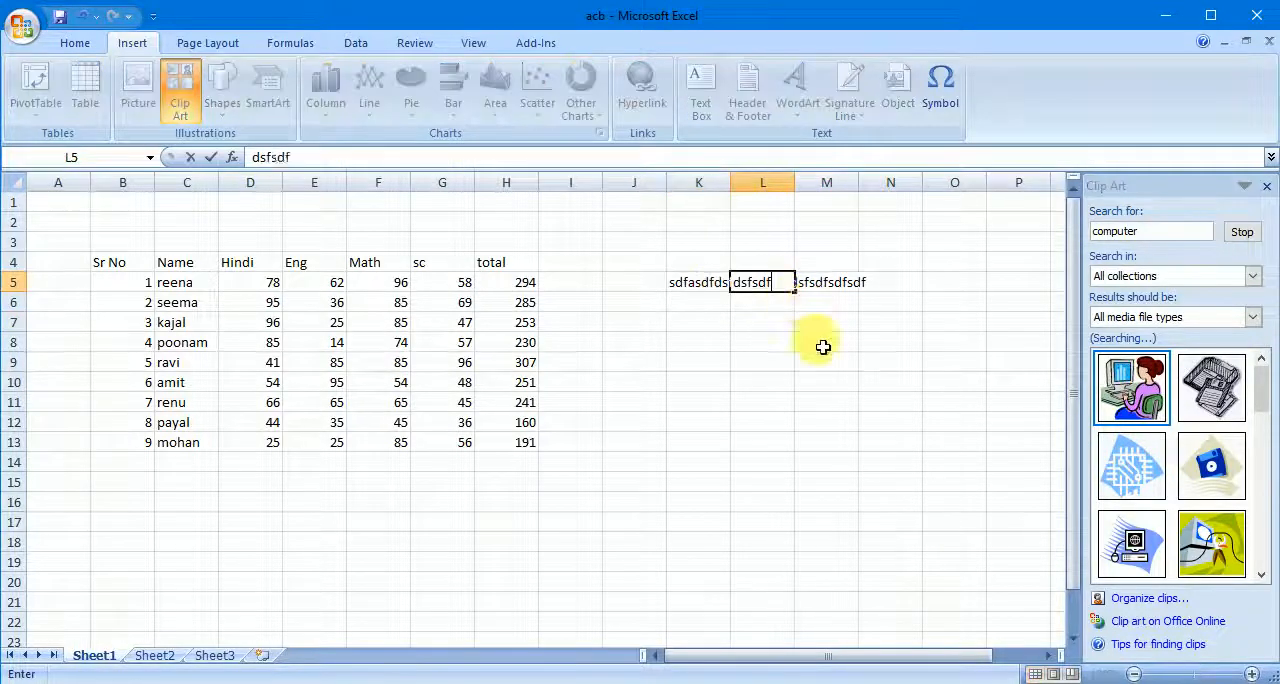
click(823, 343)
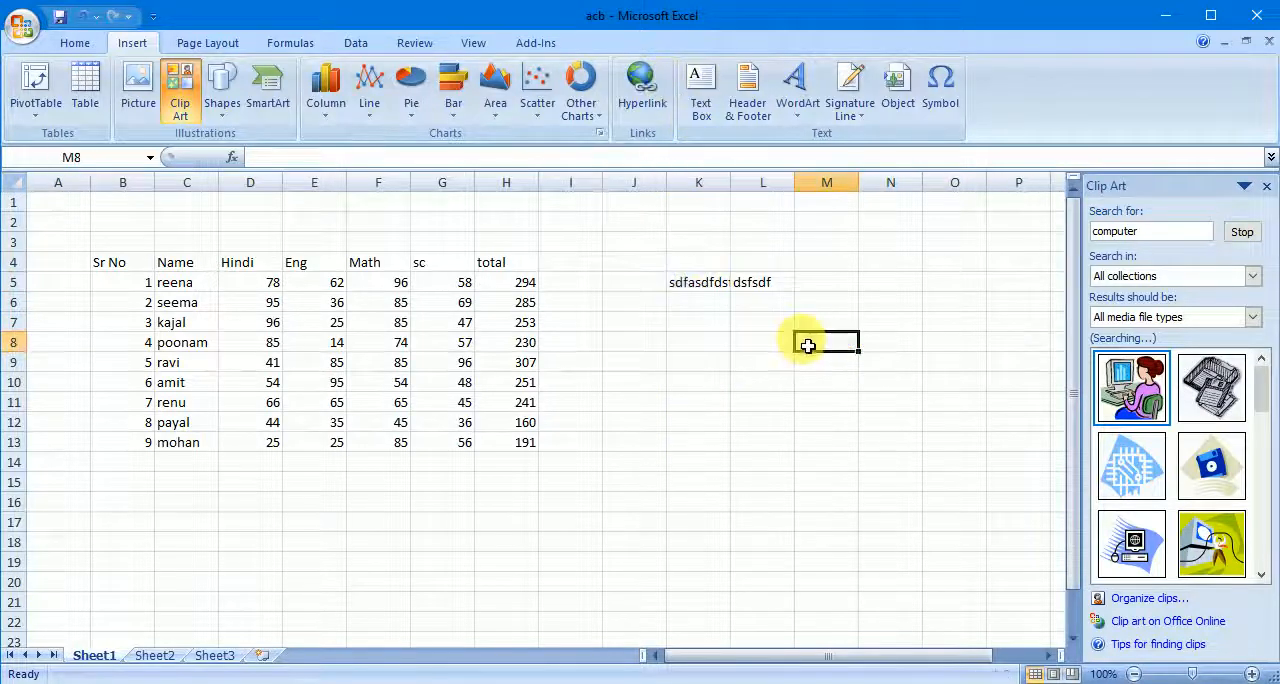
- Delete the sample text from cells K5 and L5
click(710, 285)
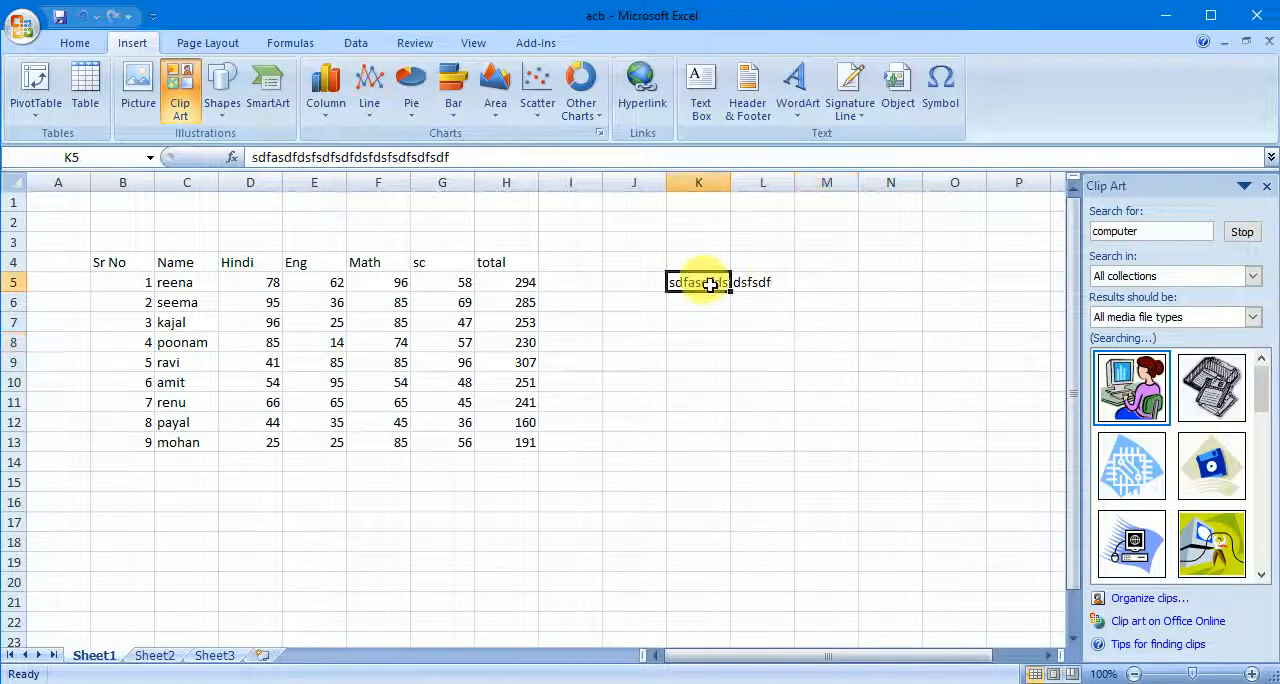
key(Delete)
click(757, 280)
key(Delete)
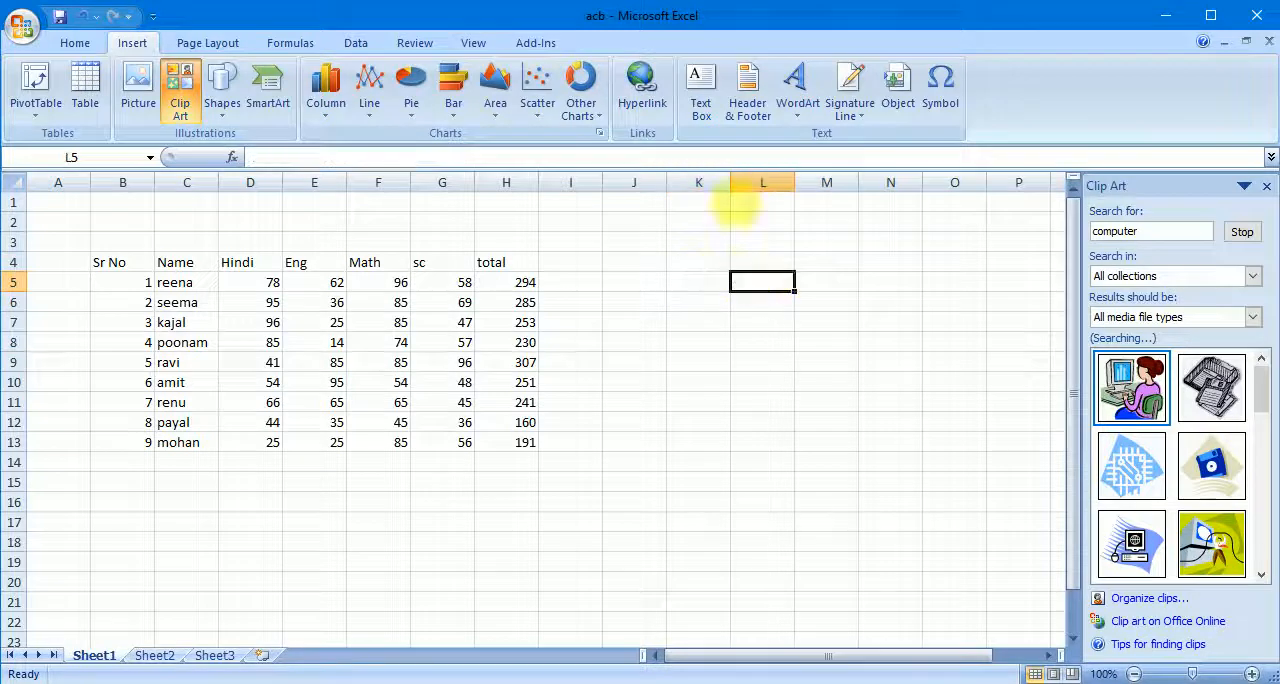
- Draw a text box covering about J4:N12 beside the marks table and fill it with two lines of sample text
click(703, 100)
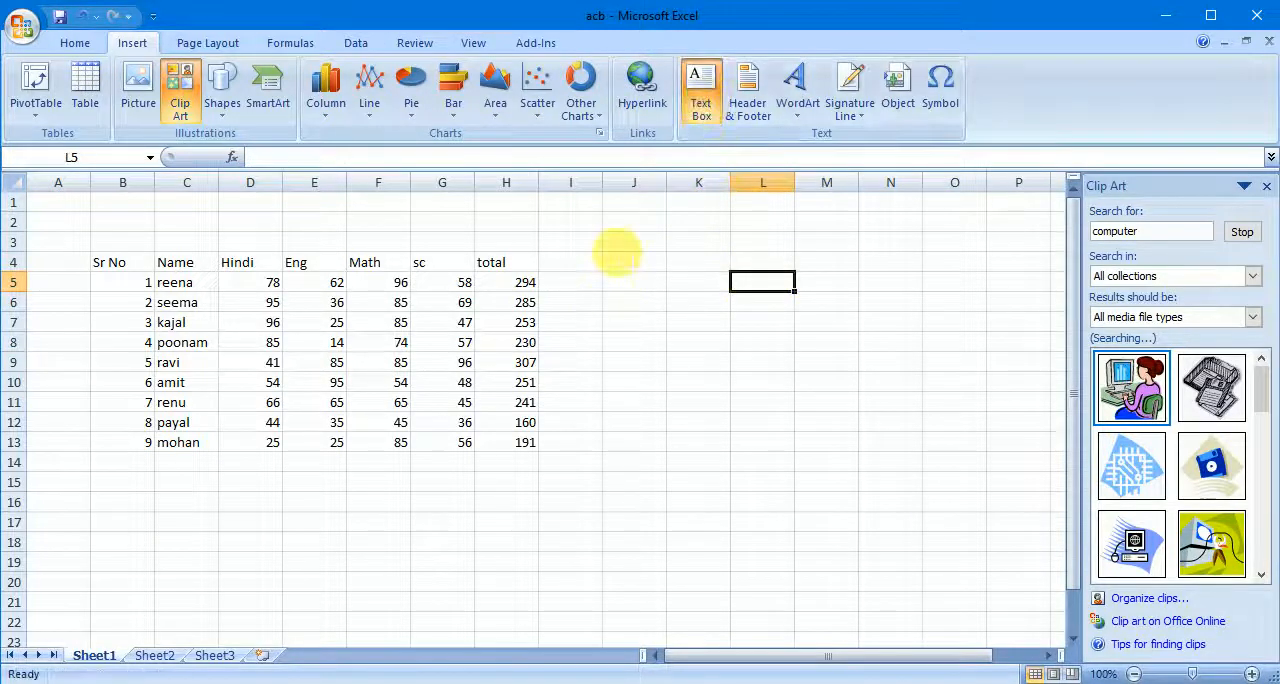
drag(616, 251, 931, 420)
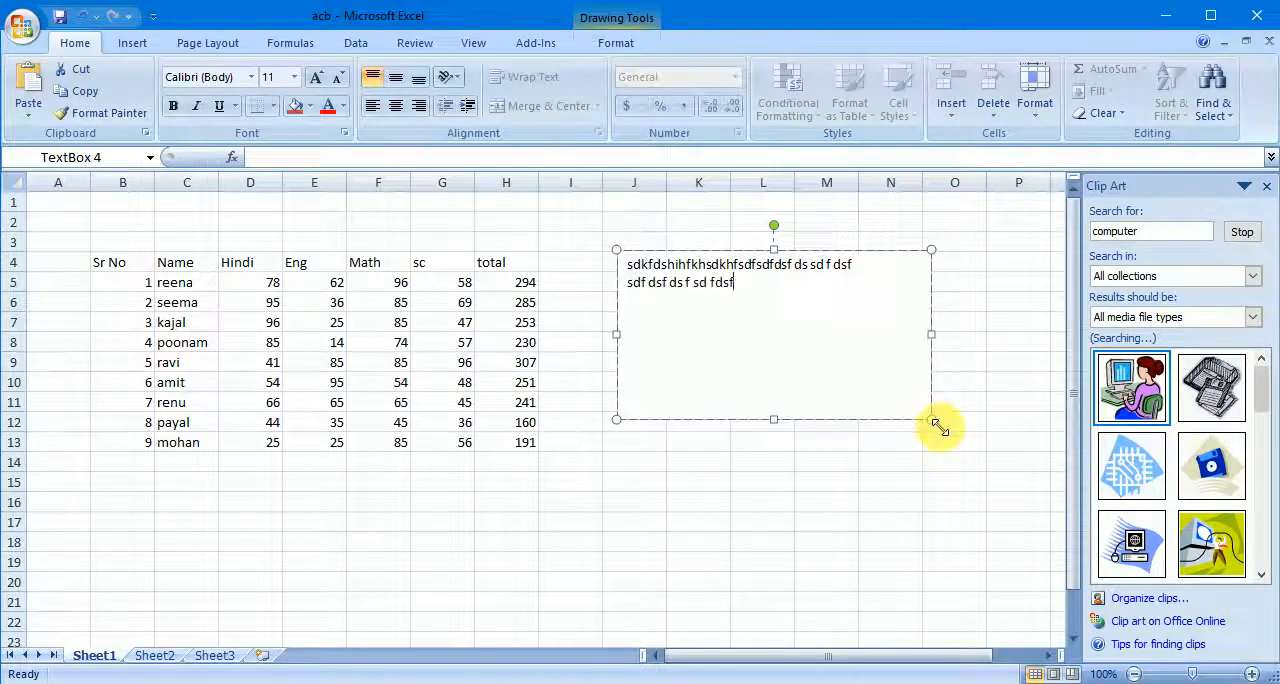
- Add a third line of sample text, "dsf sd f ds", to the text box and move the box to about I5:N13
text(df ds)
click(840, 525)
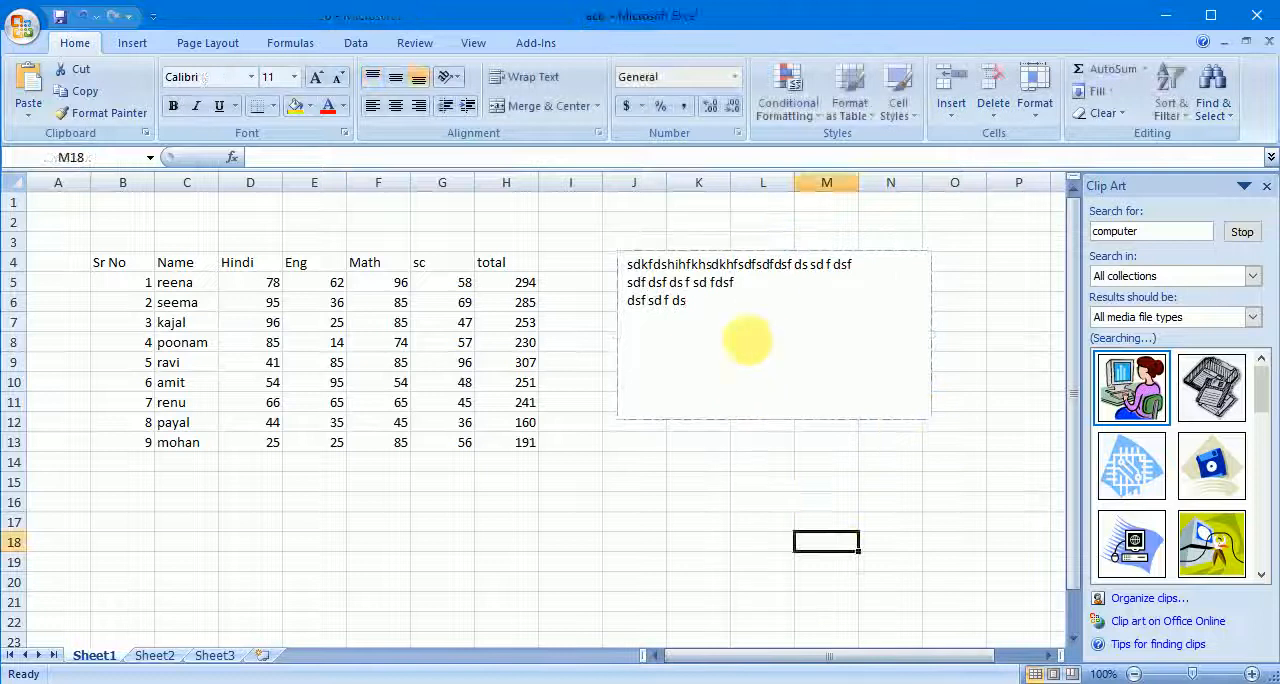
click(757, 290)
drag(724, 260, 721, 298)
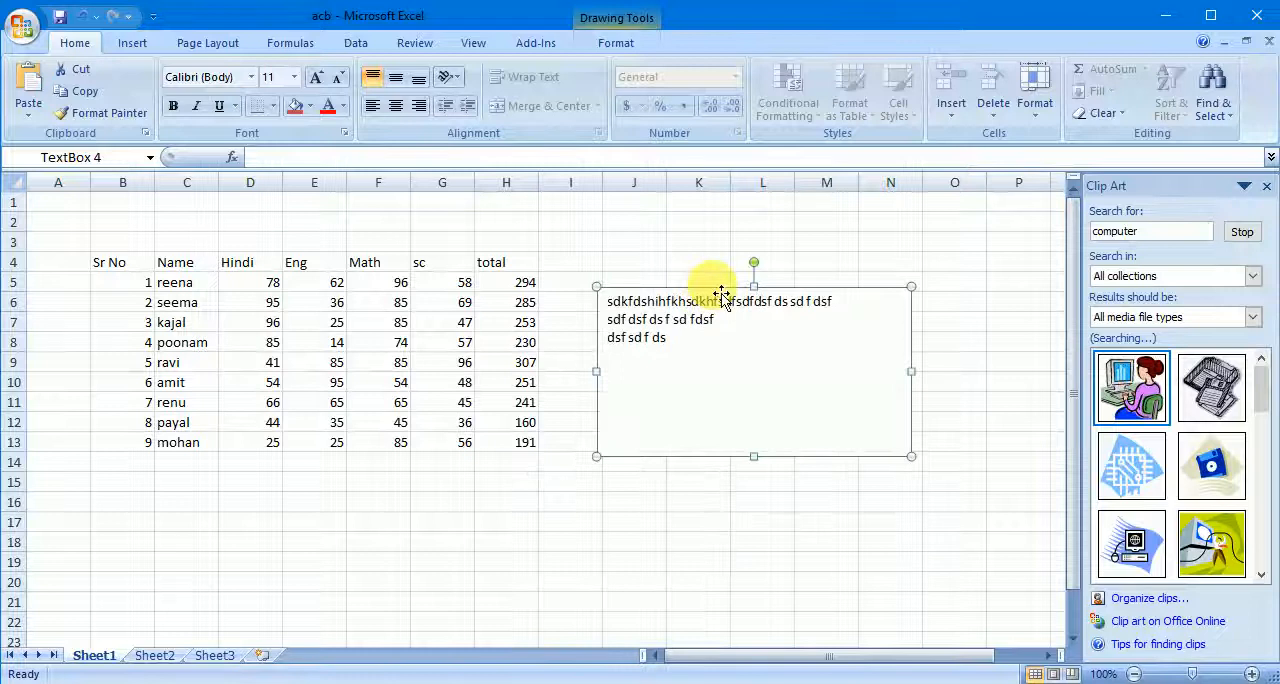
click(847, 221)
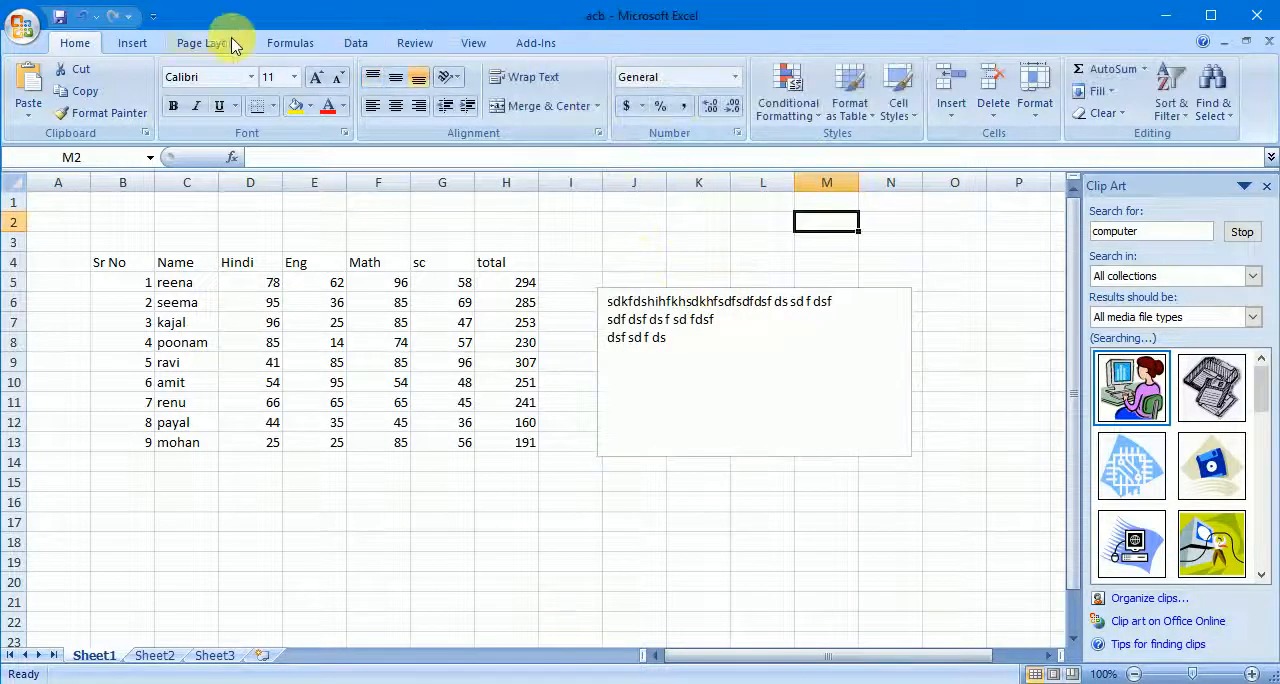
- Close the Clip Art pane and add the centre page header "computer" to Sheet1
click(140, 43)
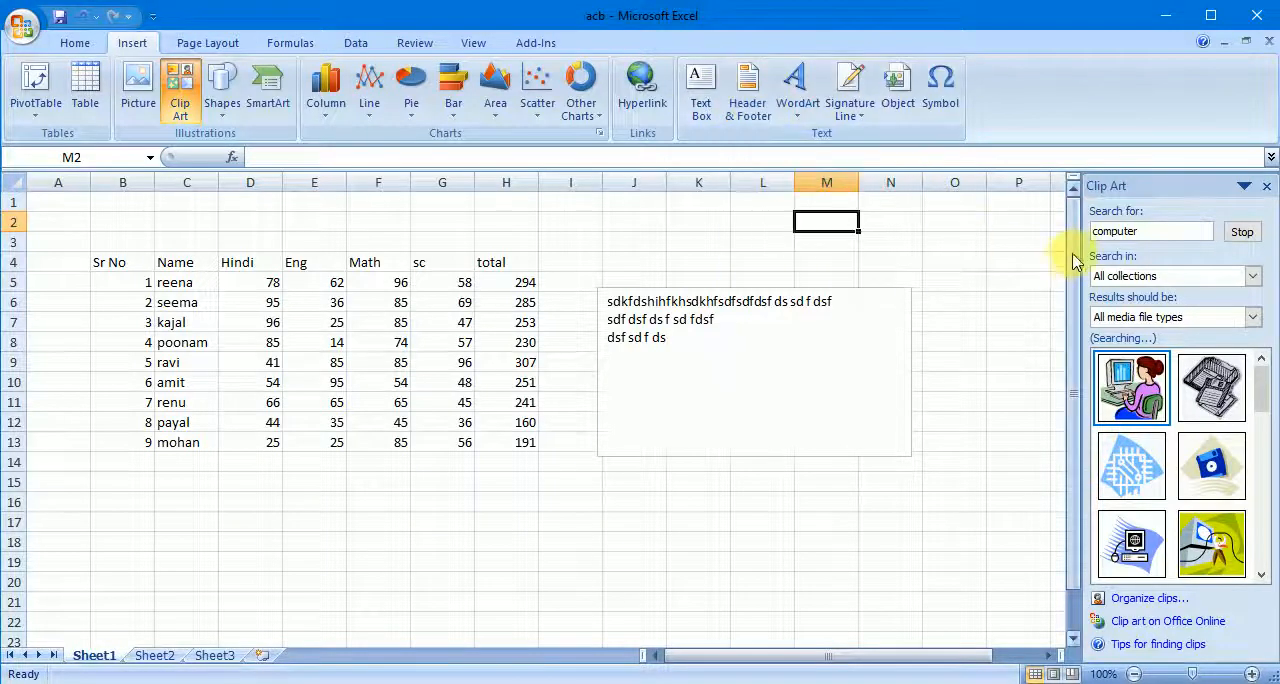
click(1266, 186)
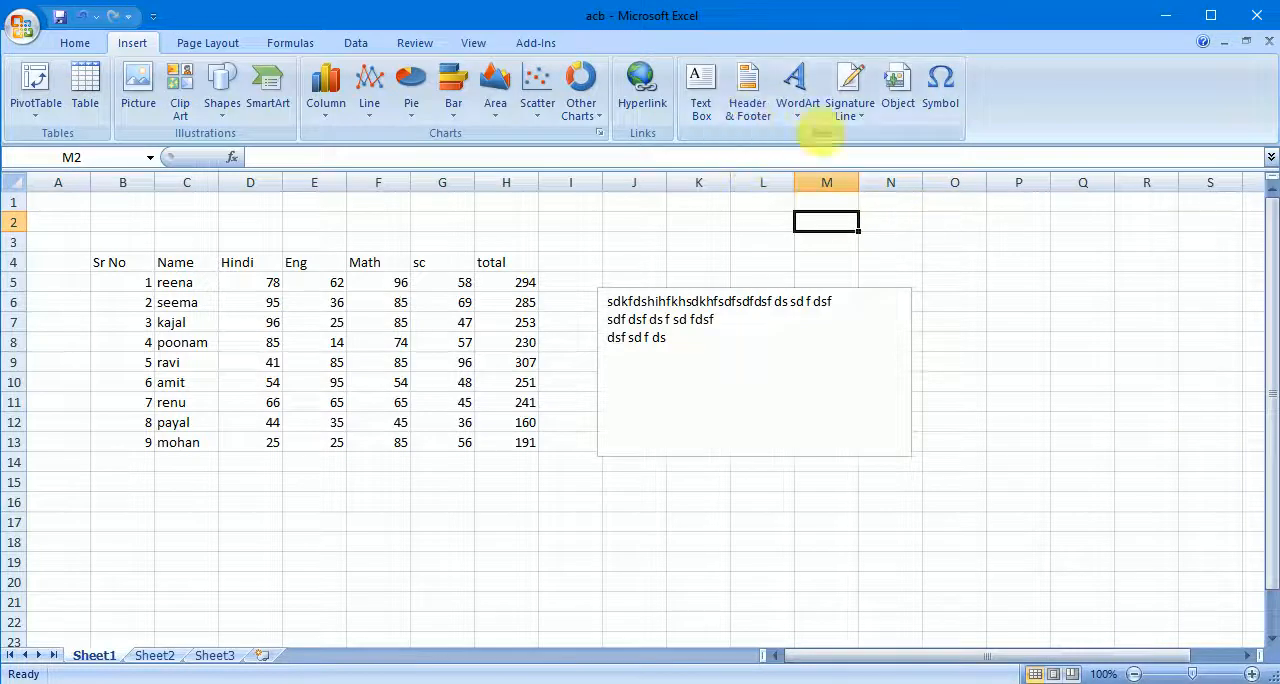
click(746, 104)
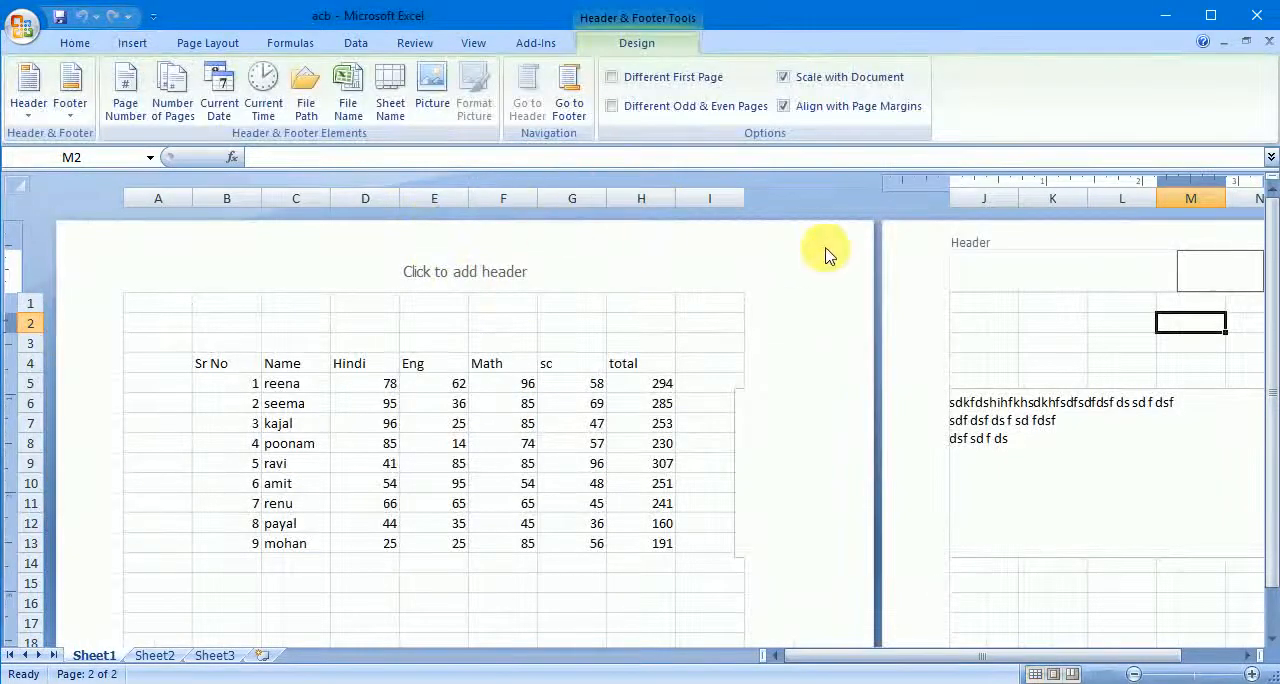
click(30, 90)
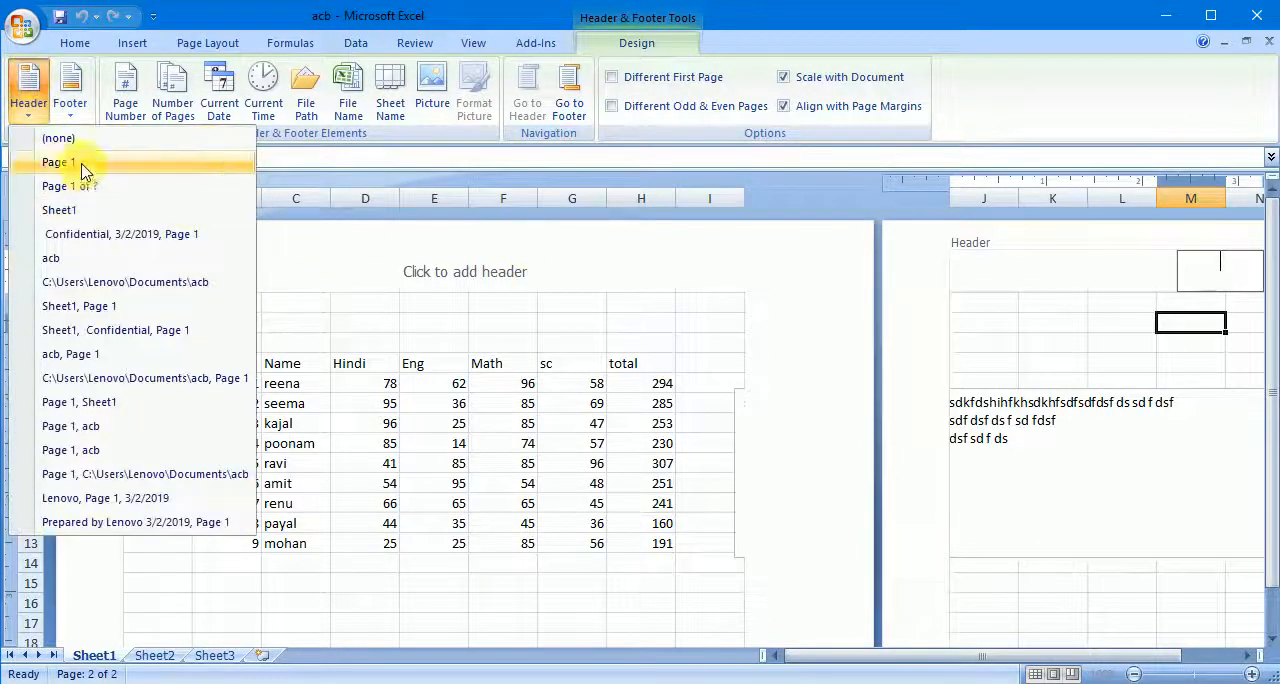
click(429, 264)
click(472, 270)
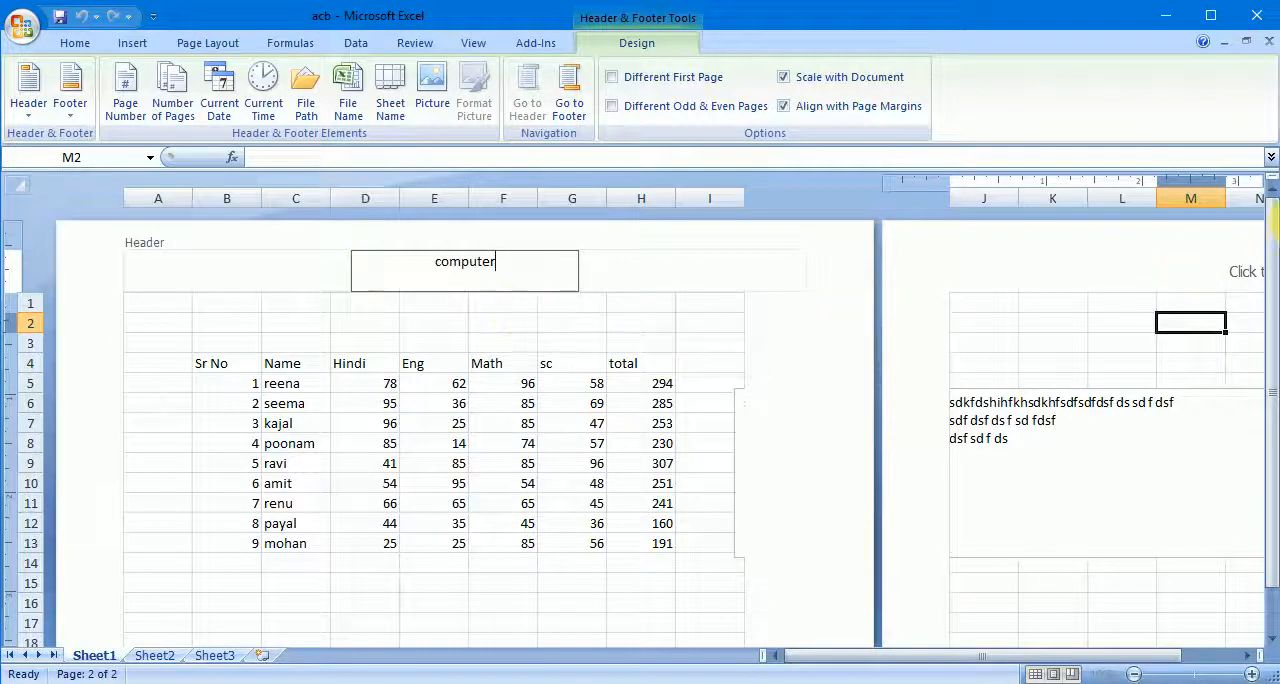
- Add the centre page footer "institute" at the end of the sheet's first page
drag(1272, 300, 1270, 350)
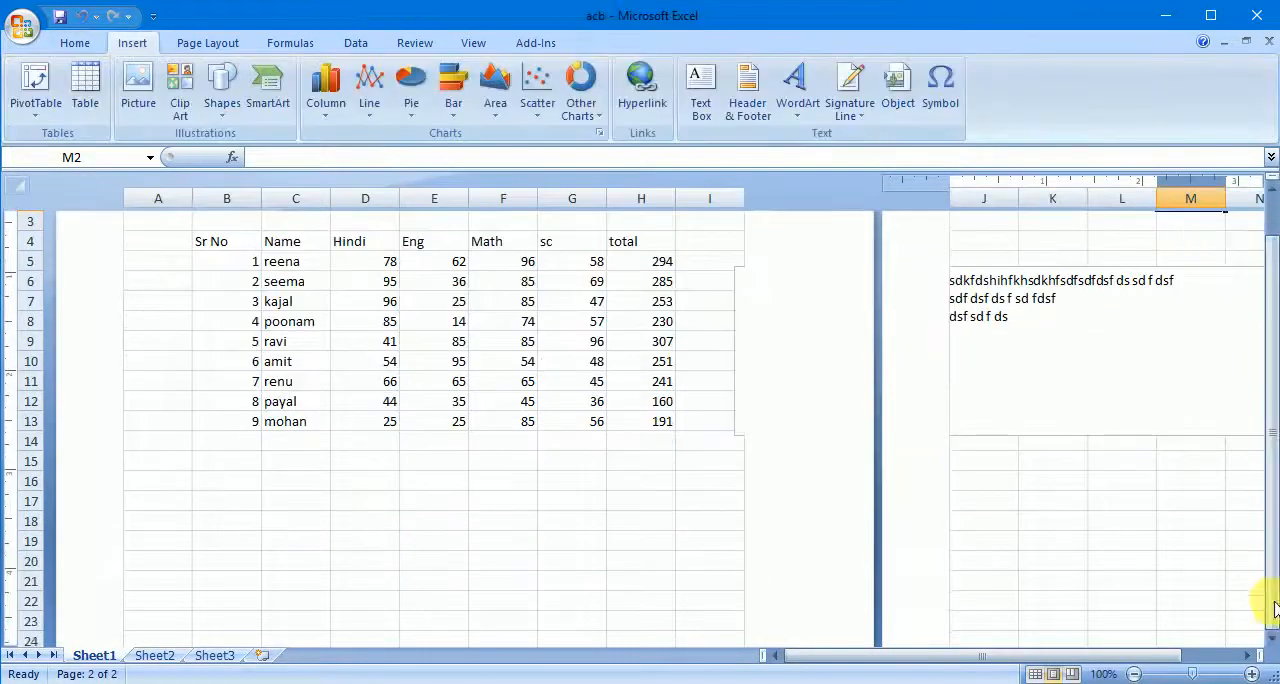
click(1272, 645)
click(1272, 645)
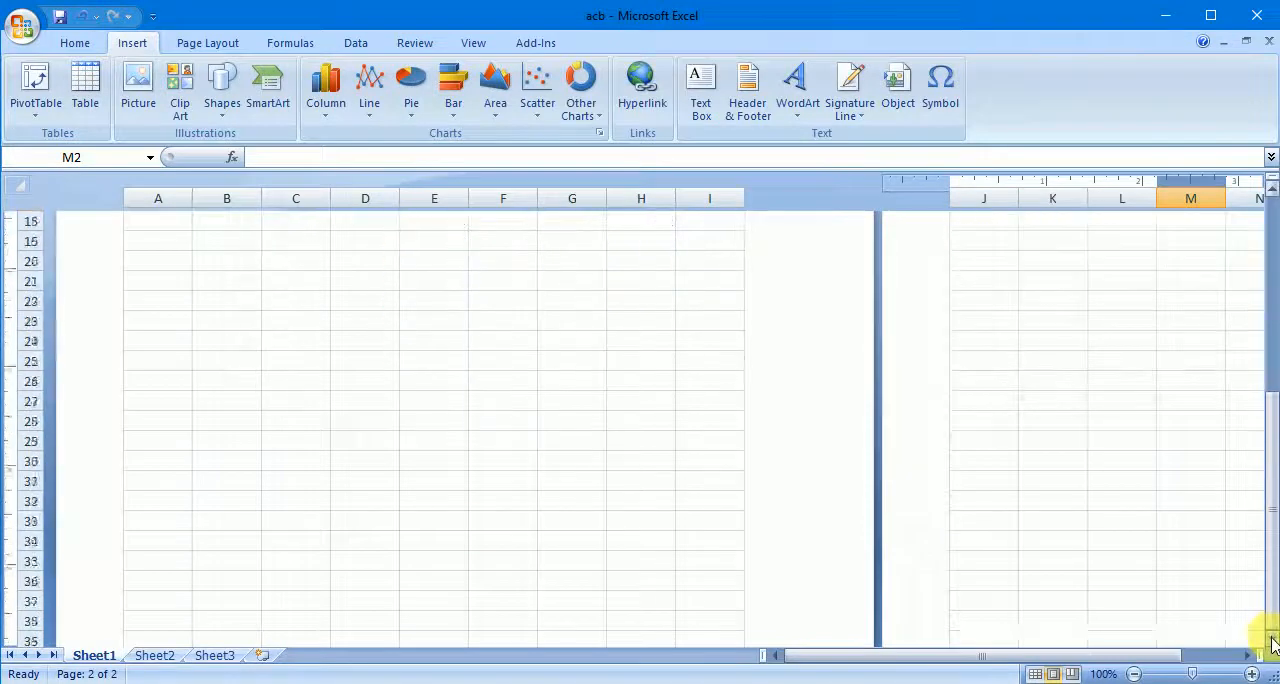
click(1272, 645)
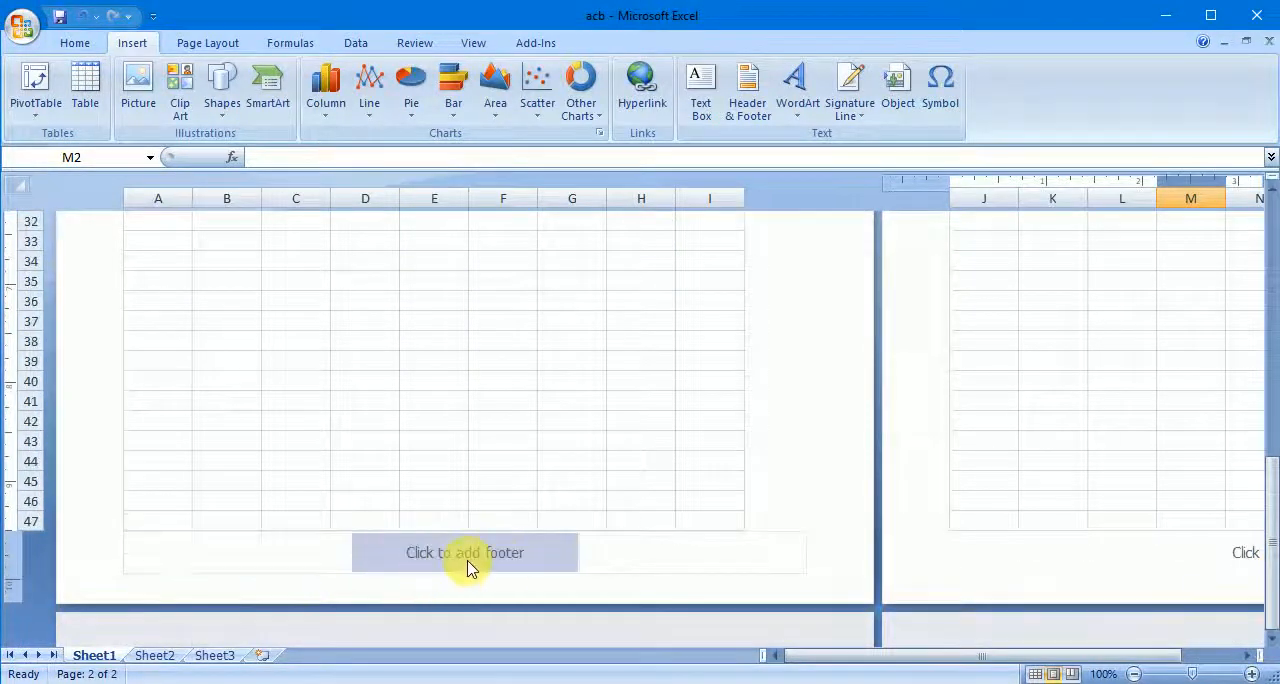
click(471, 568)
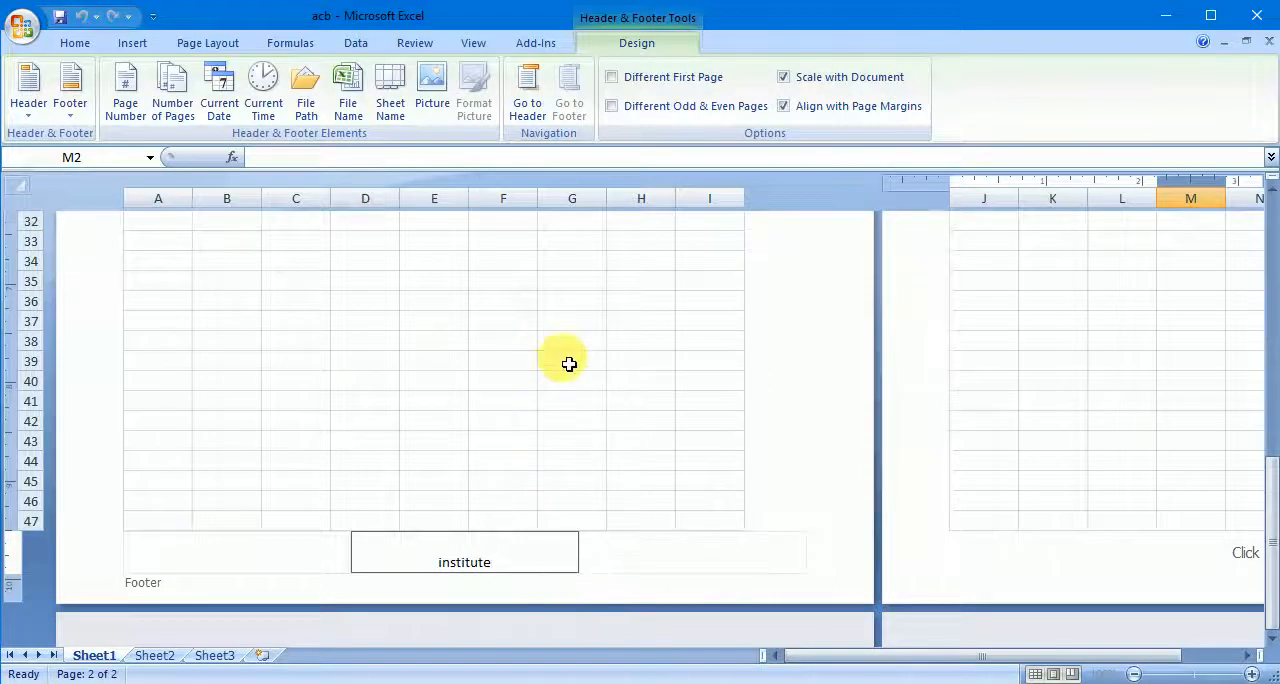
drag(569, 363, 572, 402)
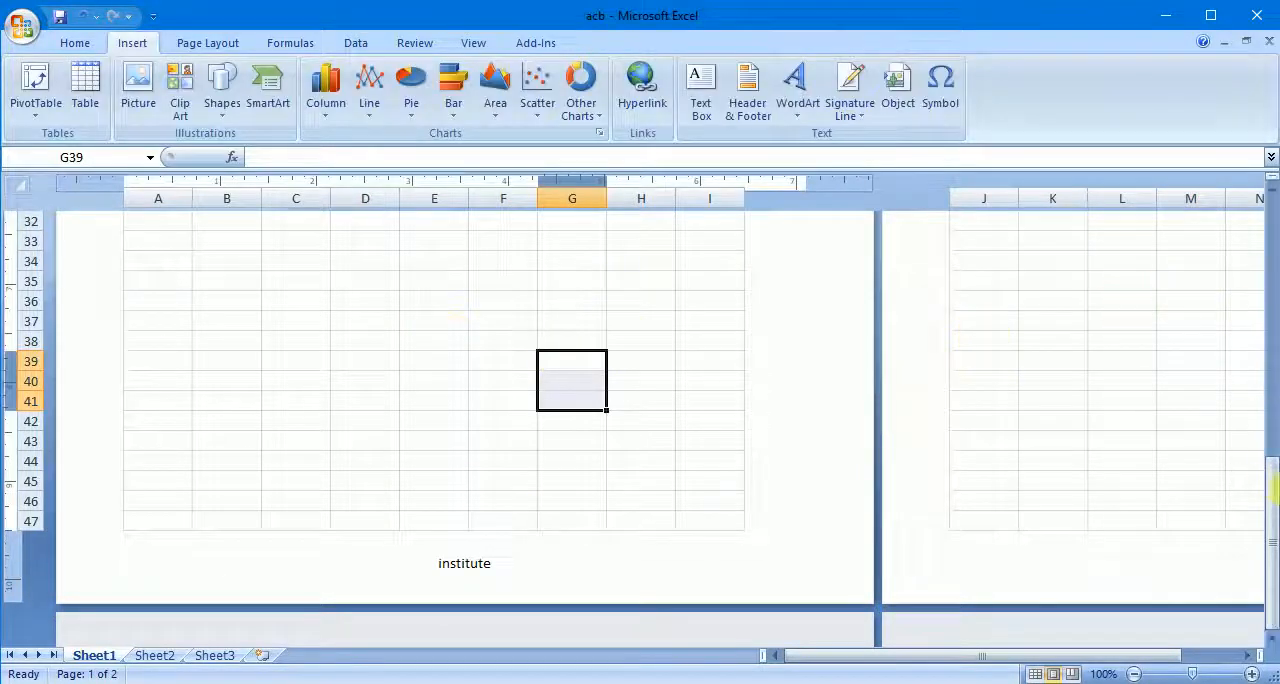
- Look through the sheet's other pages in Page Layout view to check their headers and footers
drag(1272, 497, 1268, 188)
drag(770, 656, 822, 660)
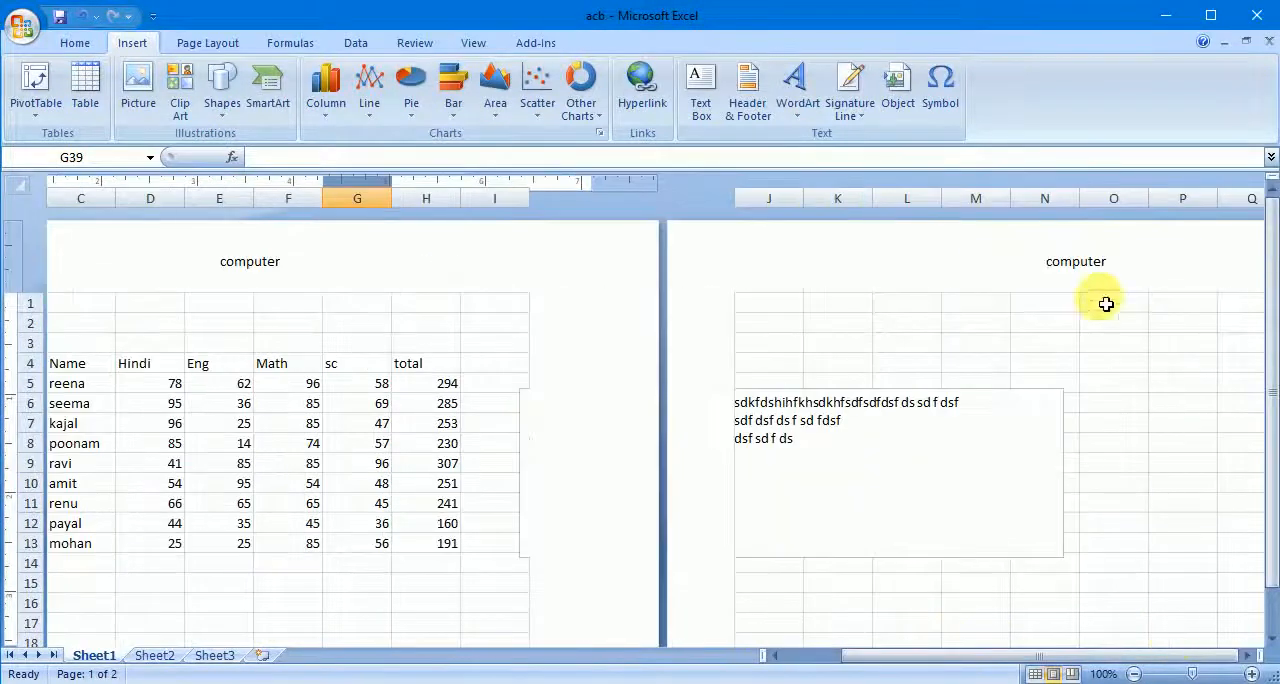
click(1272, 641)
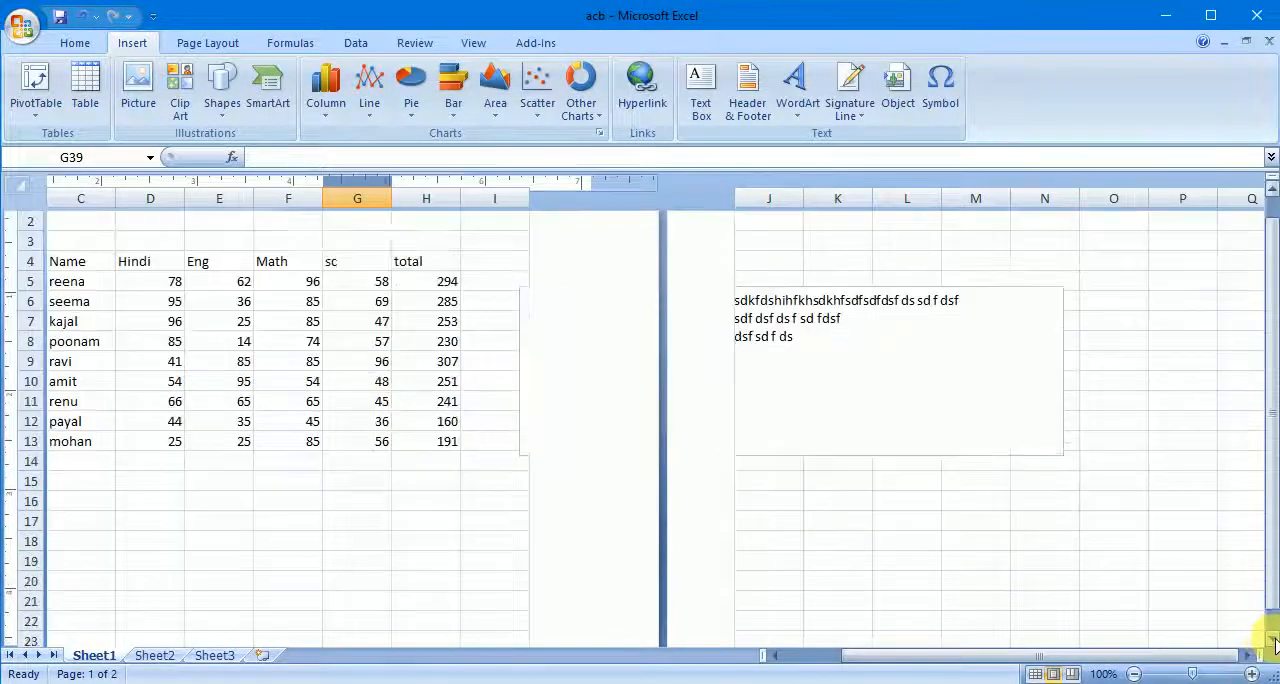
drag(1272, 641, 1272, 641)
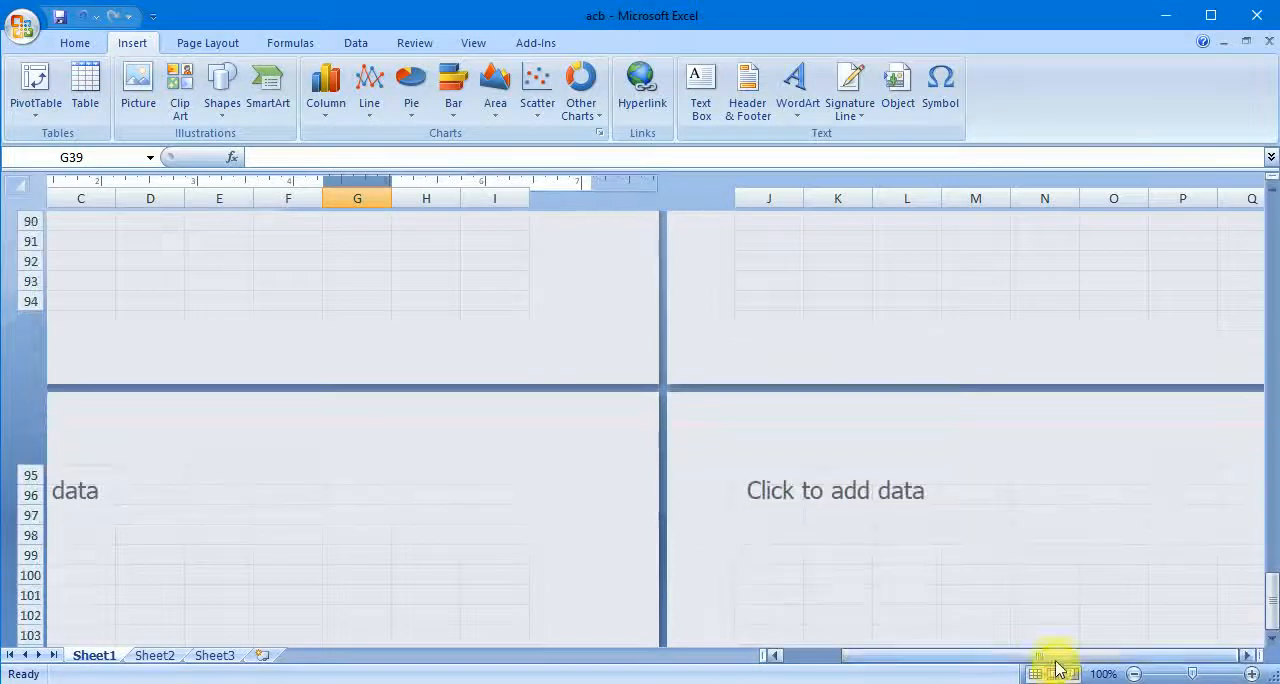
drag(1057, 664, 985, 676)
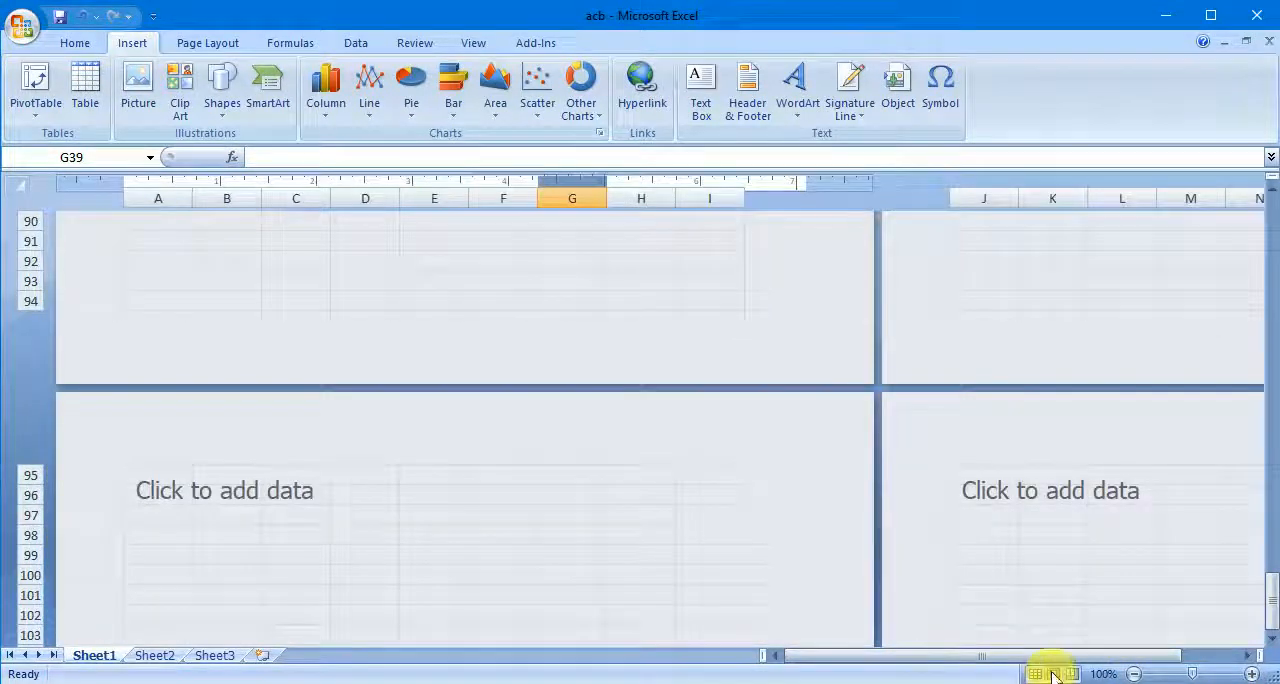
click(700, 534)
click(1048, 490)
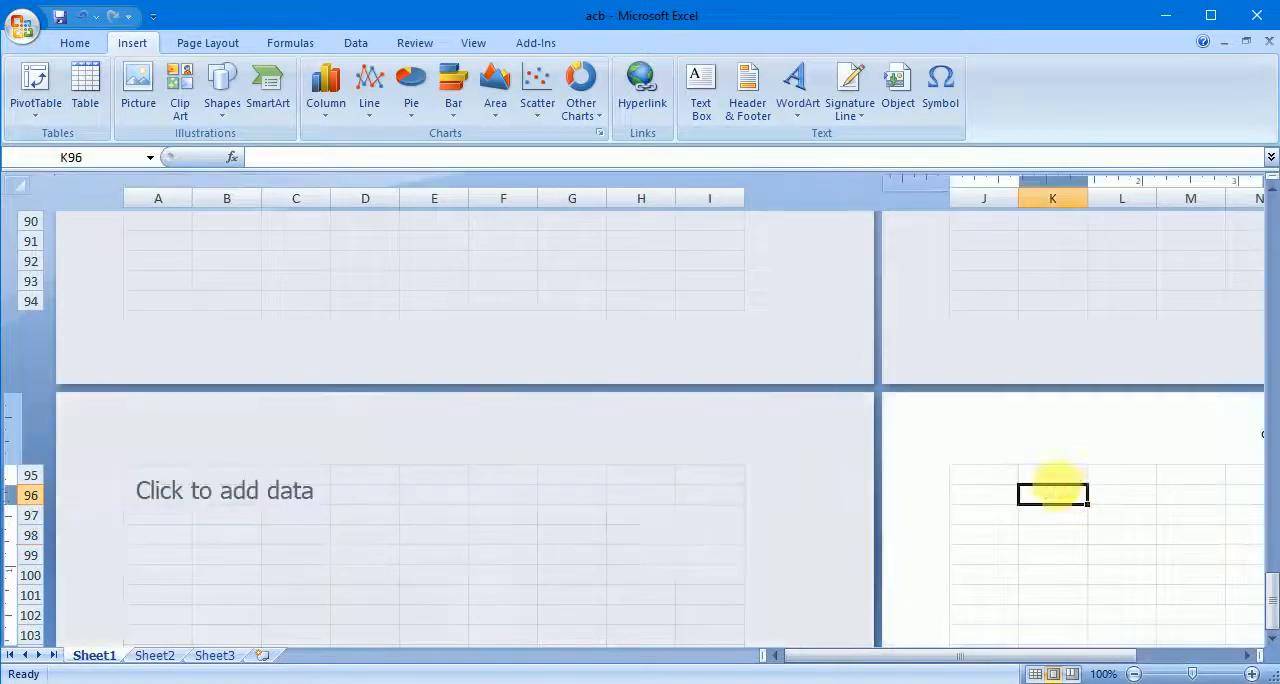
click(533, 302)
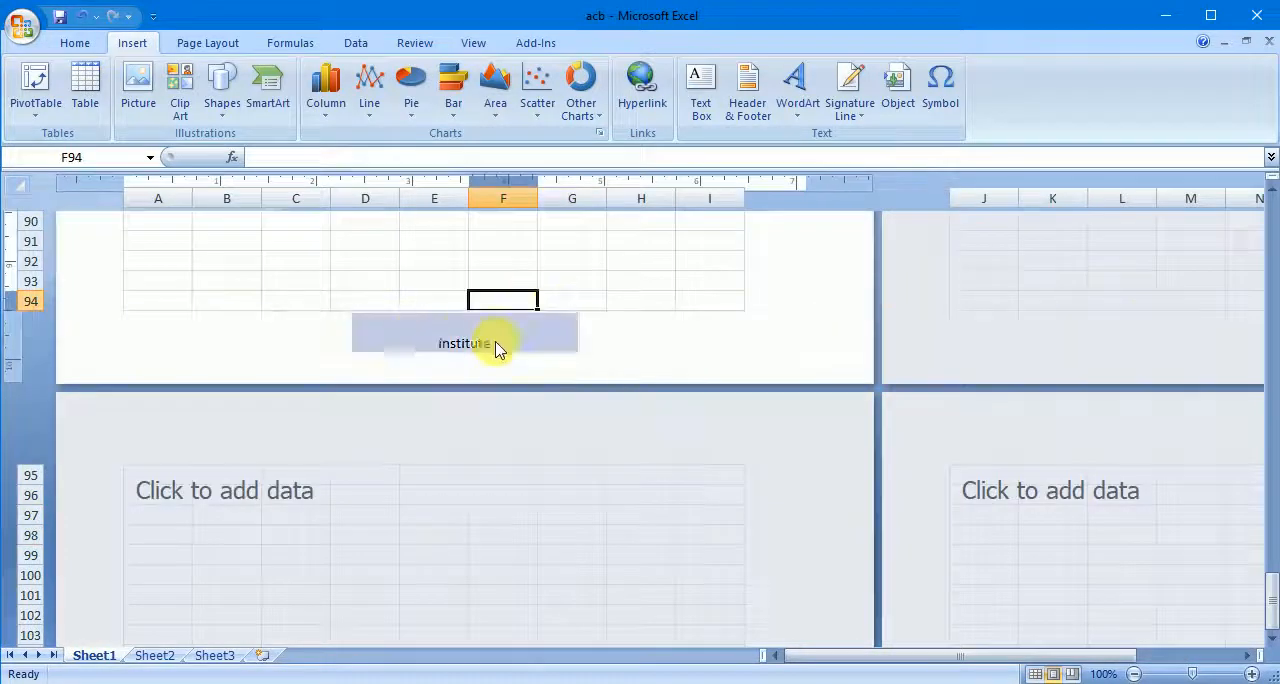
click(1271, 278)
click(1271, 274)
click(1270, 254)
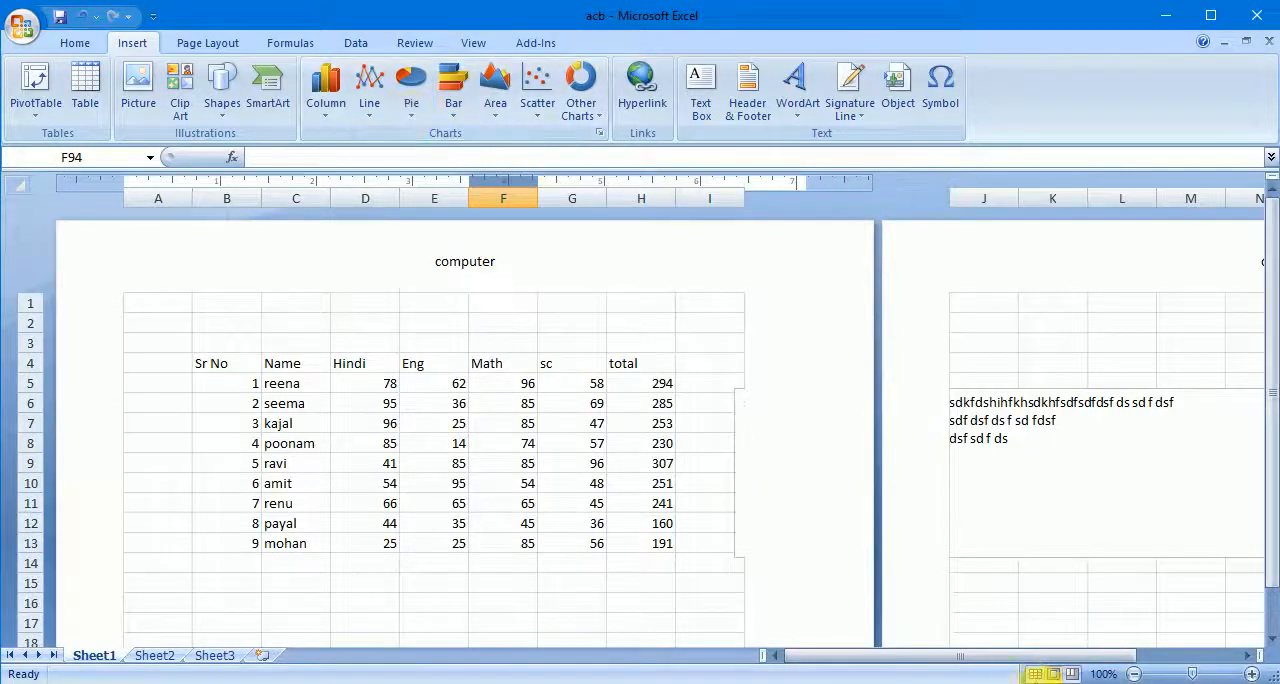
- Return the worksheet to Normal view and look over the page-break lines around the marks table and further down
click(1035, 674)
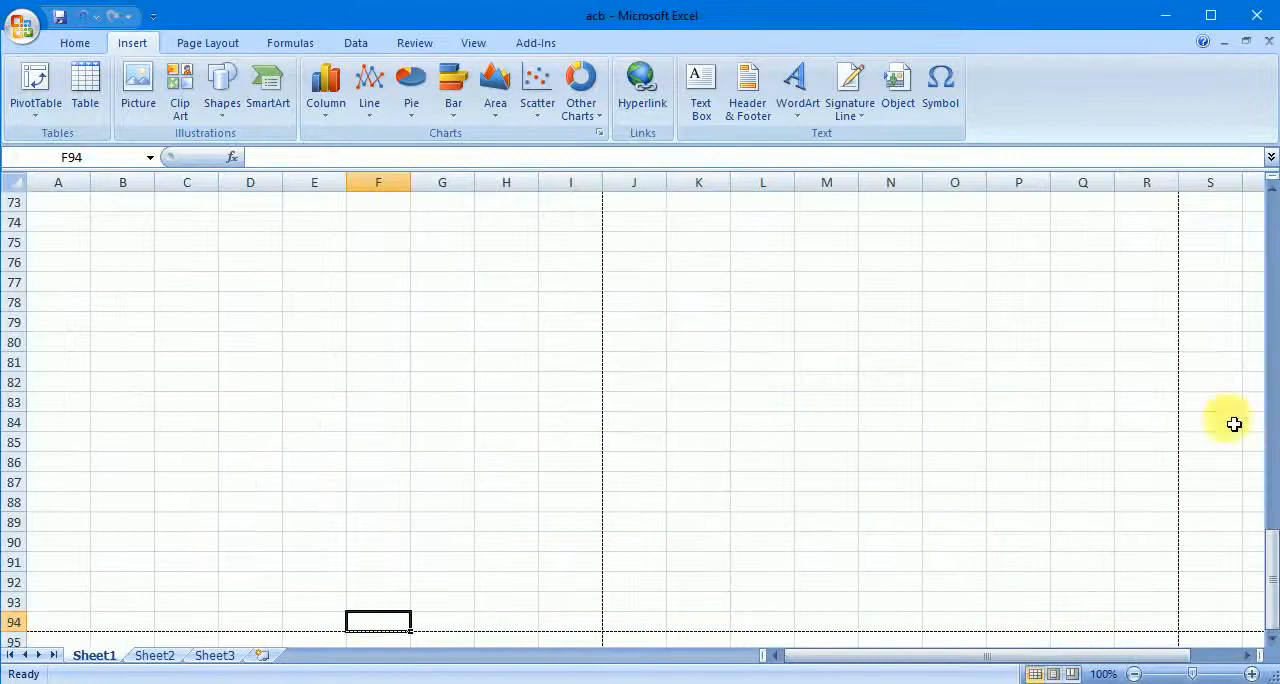
drag(1266, 541, 1274, 200)
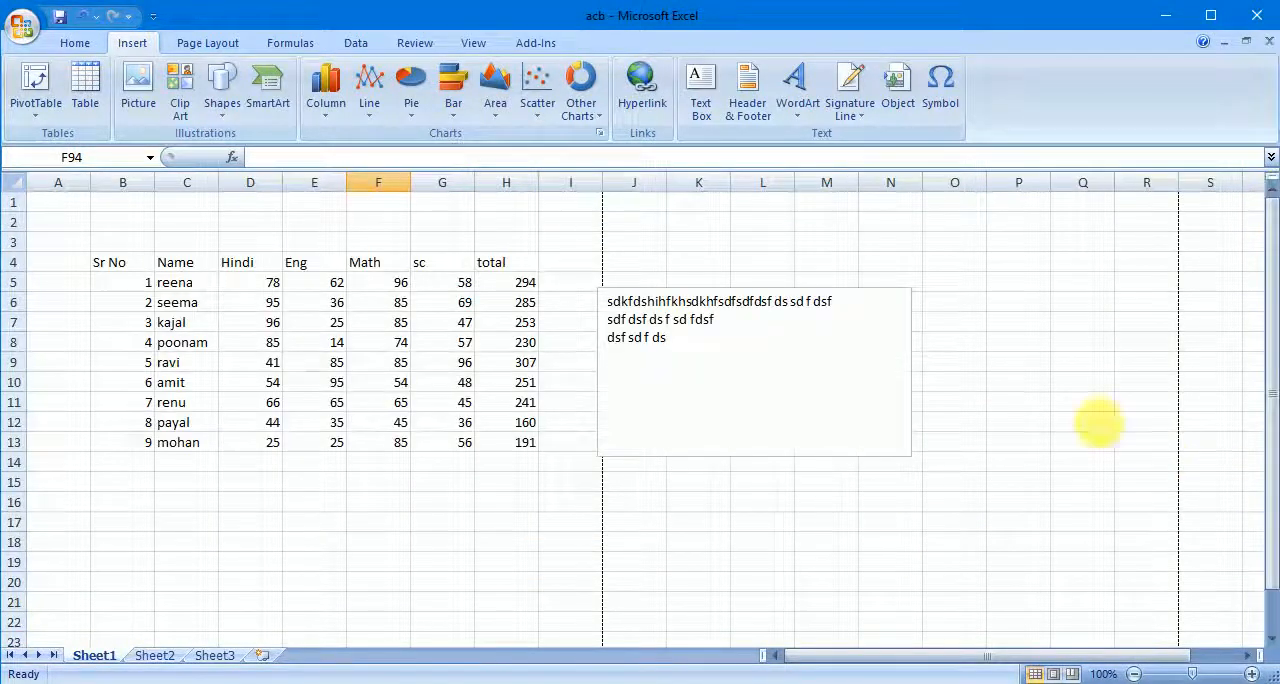
drag(1272, 354, 1274, 645)
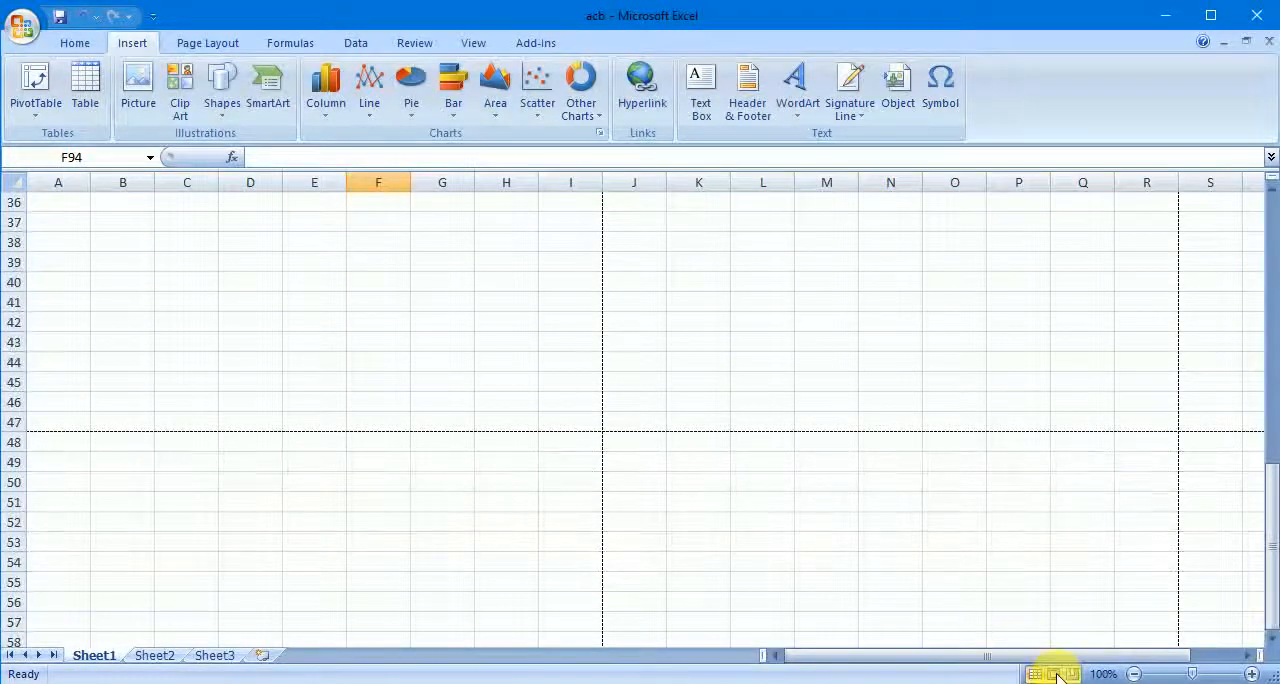
drag(1272, 590, 1258, 338)
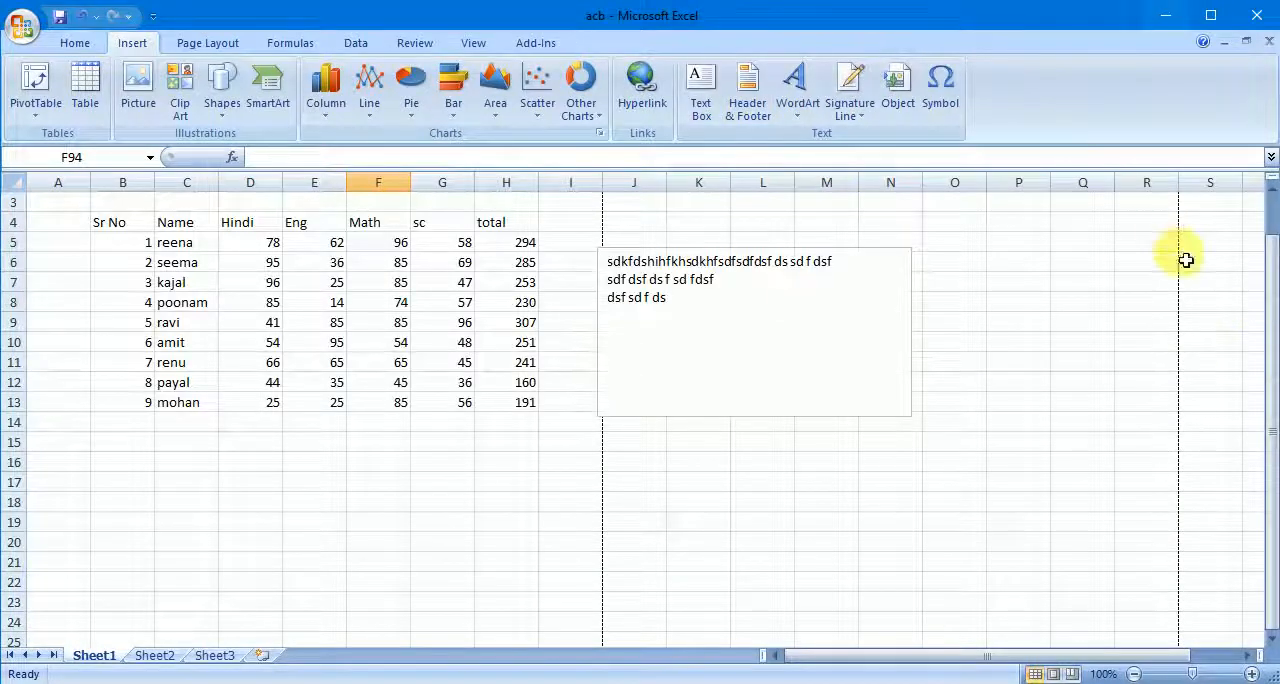
drag(1272, 290, 1266, 220)
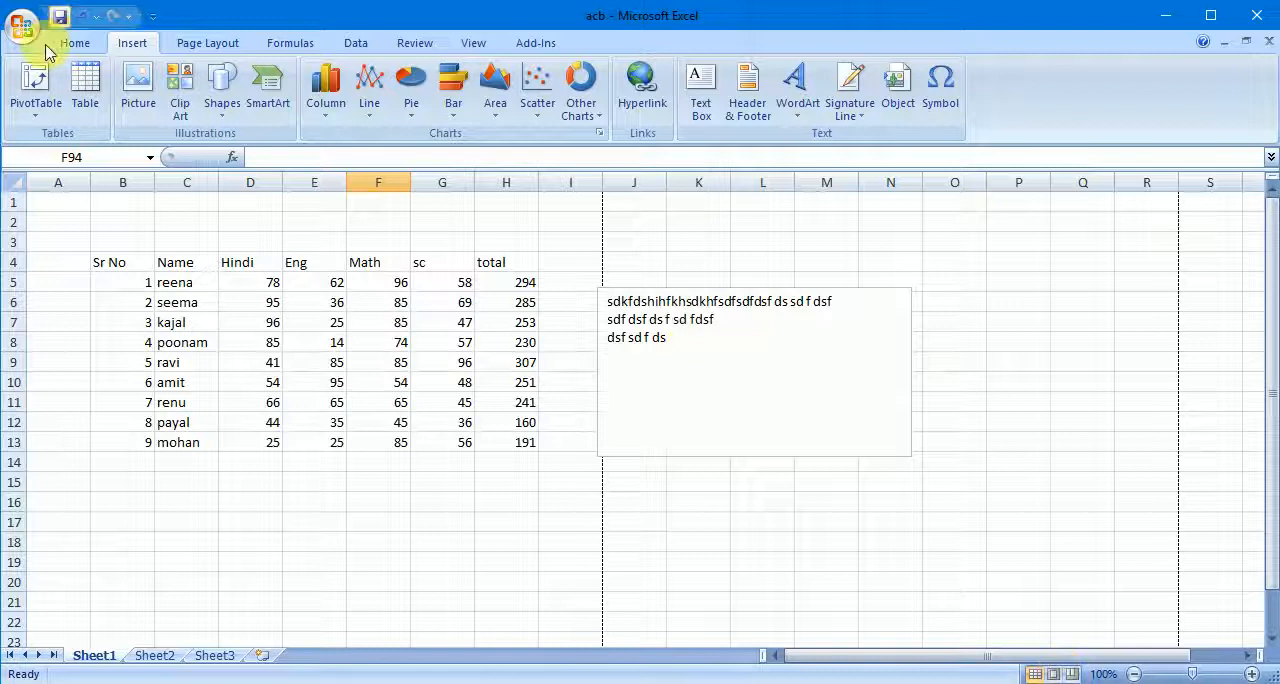
- Examine the header and footer on both pages in Print Preview at a magnified view, and close the preview
click(22, 20)
mouse_move(84, 252)
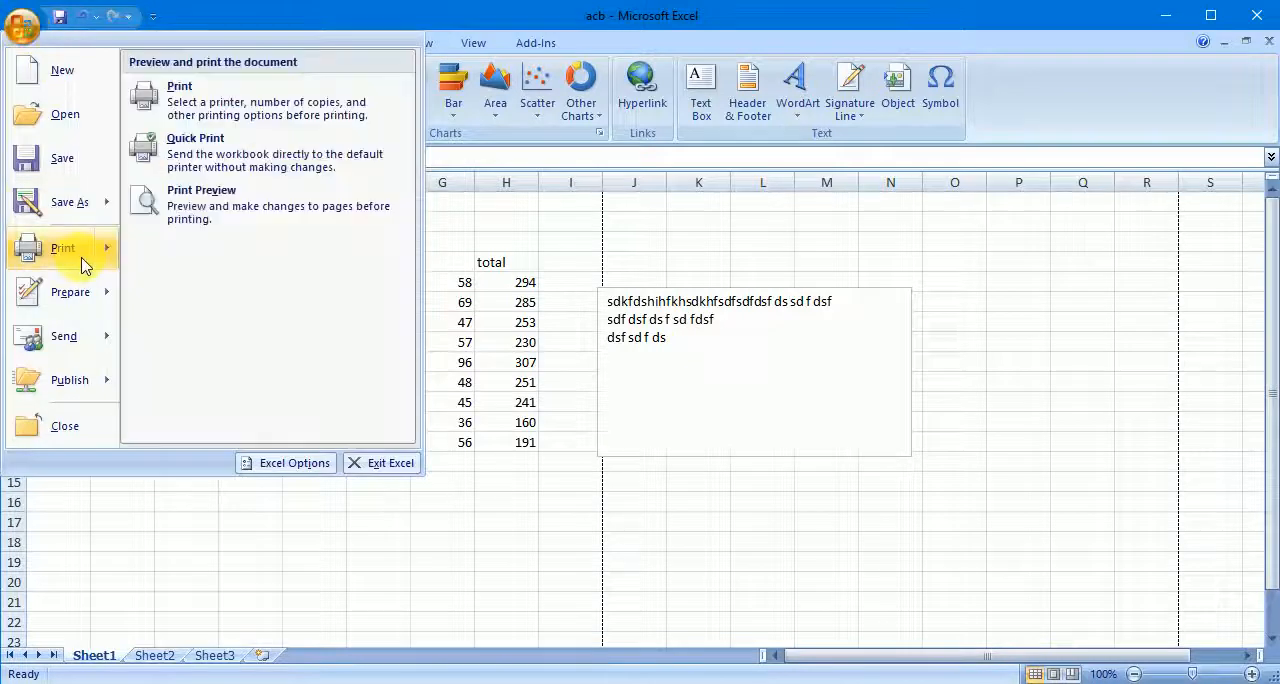
click(233, 231)
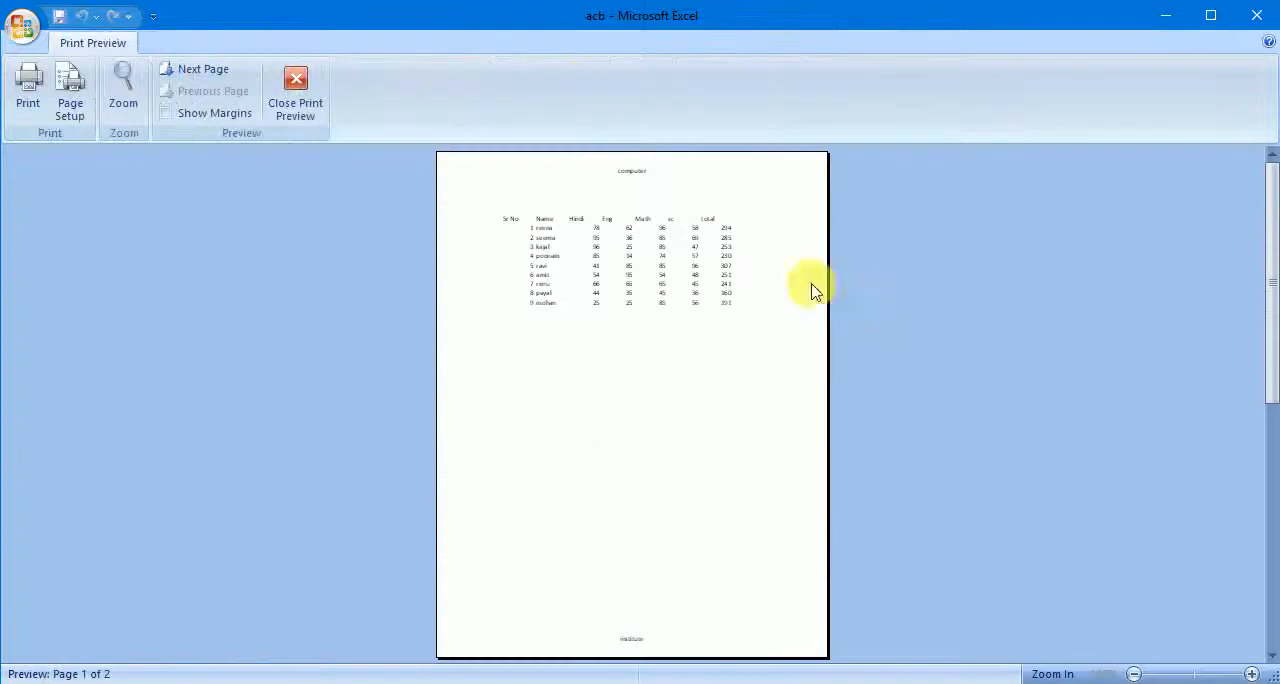
click(640, 172)
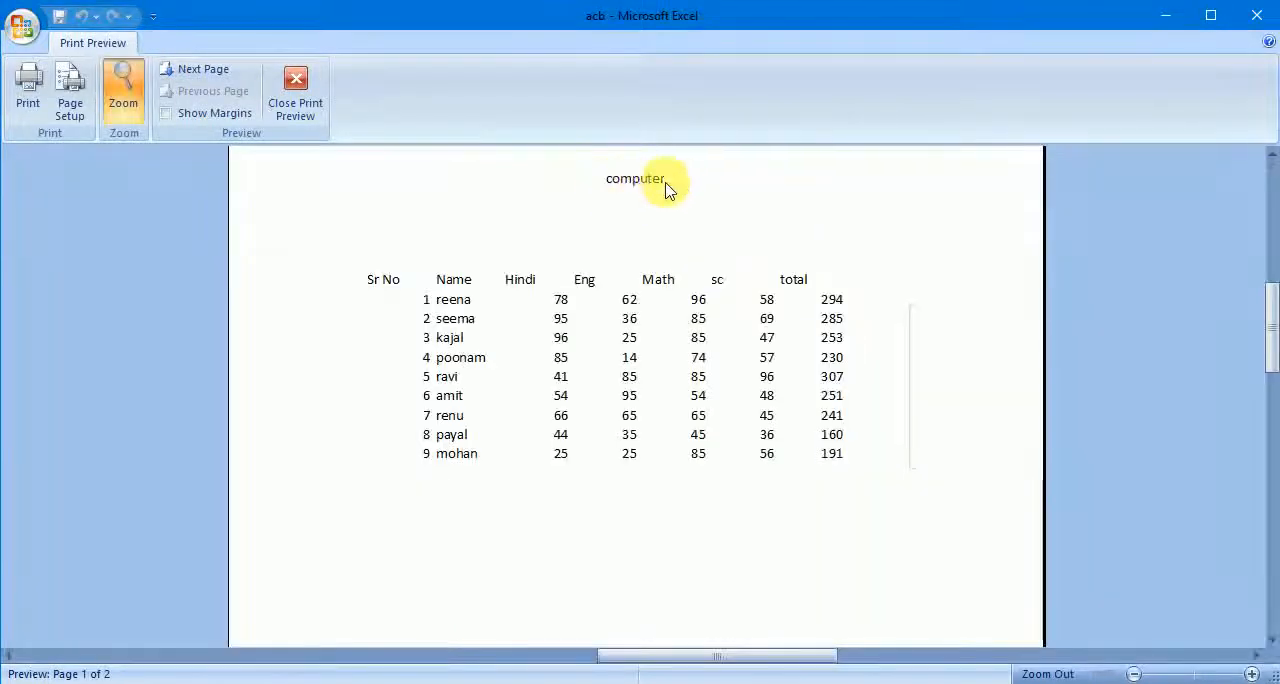
drag(1270, 305, 1272, 630)
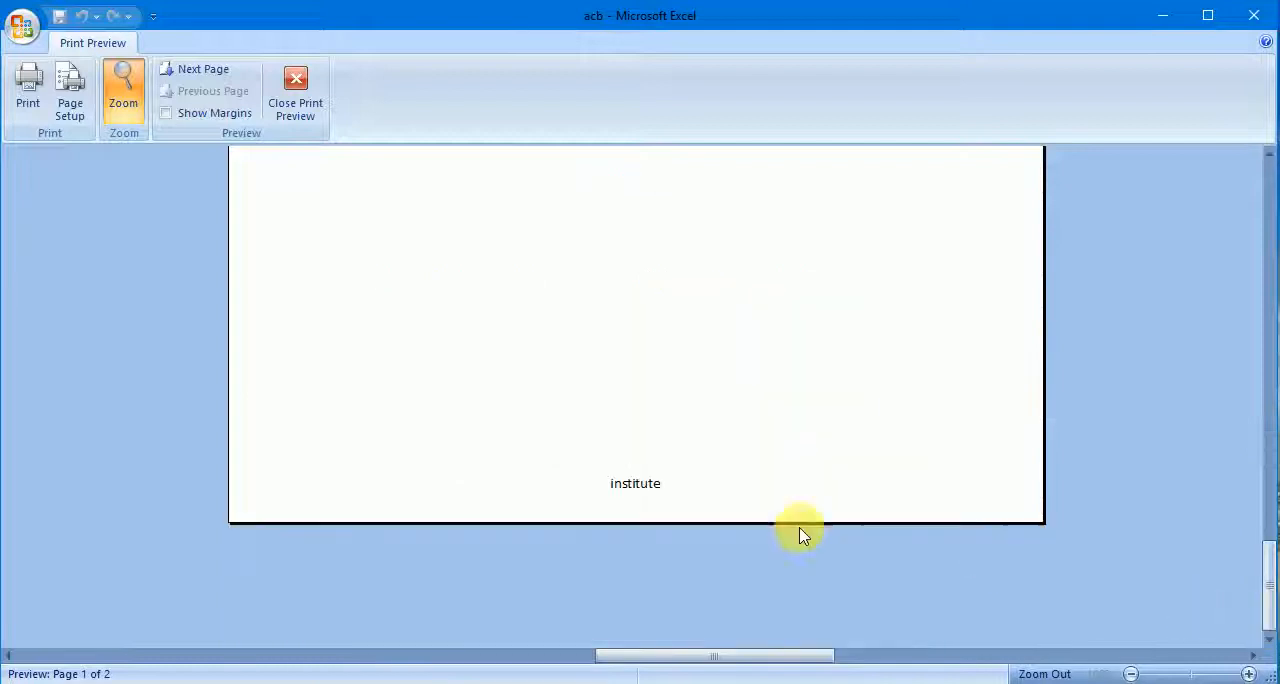
click(190, 74)
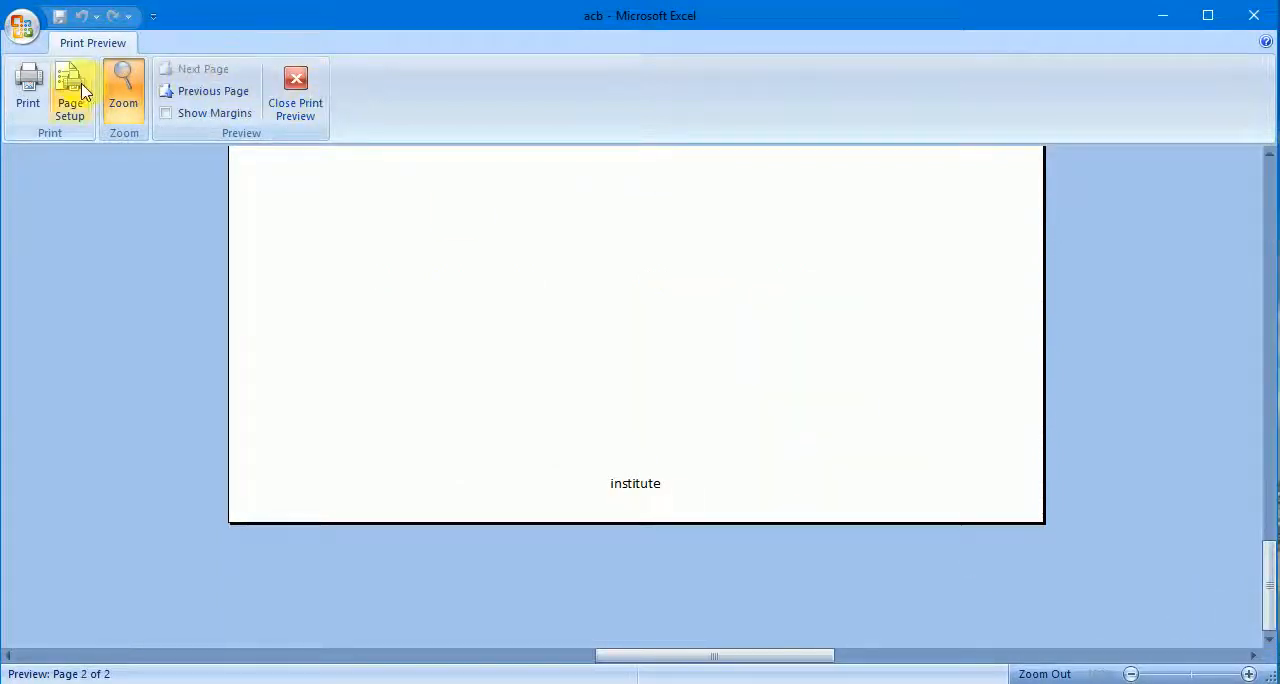
click(142, 98)
click(633, 175)
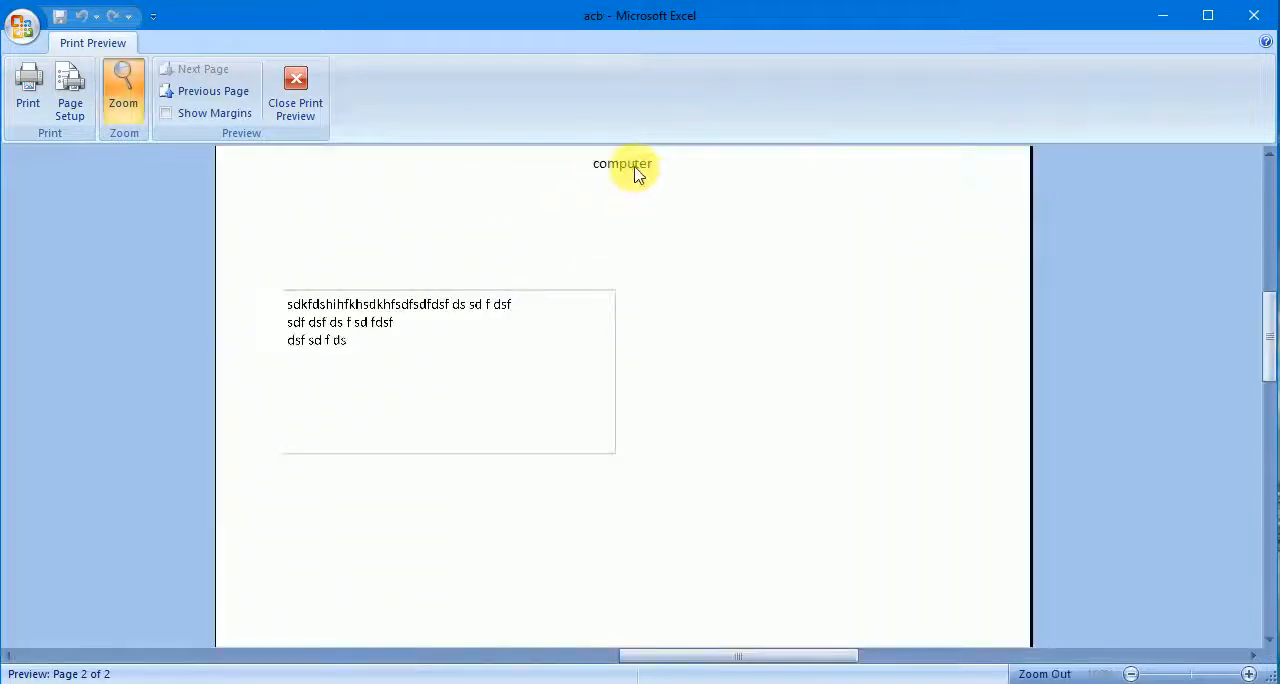
click(302, 95)
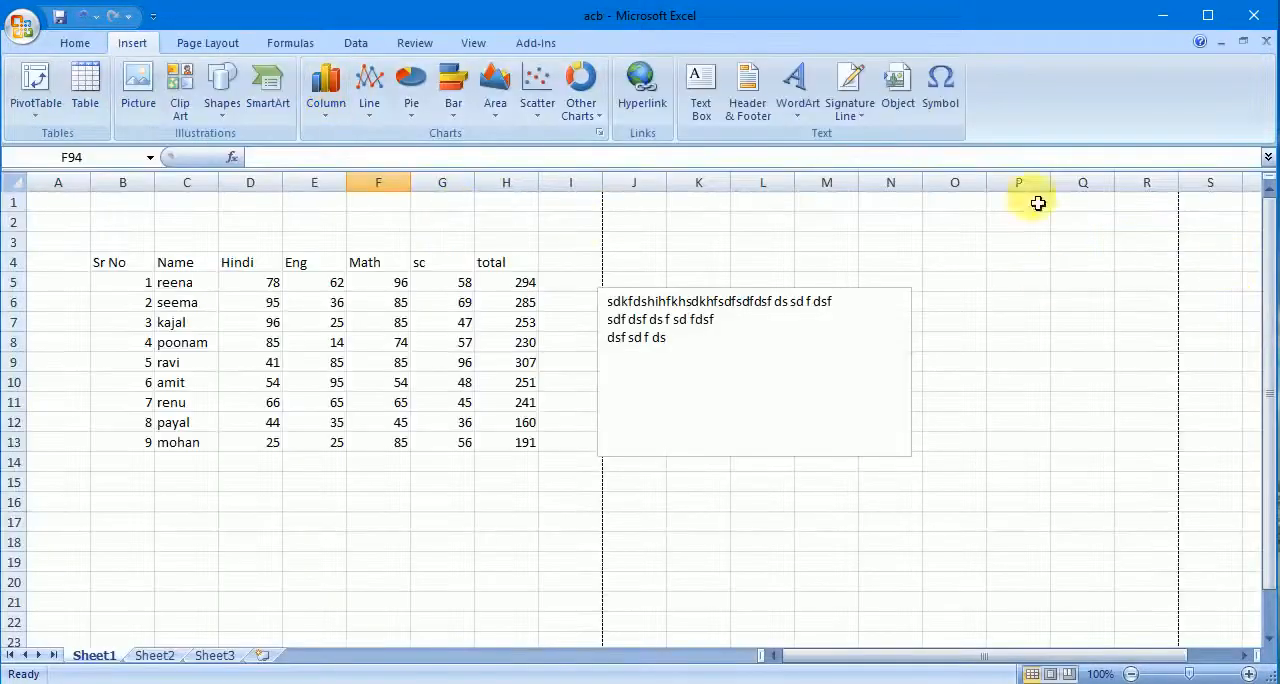
- Insert WordArt reading "computer" across the lower part of the marks table and text box
click(808, 108)
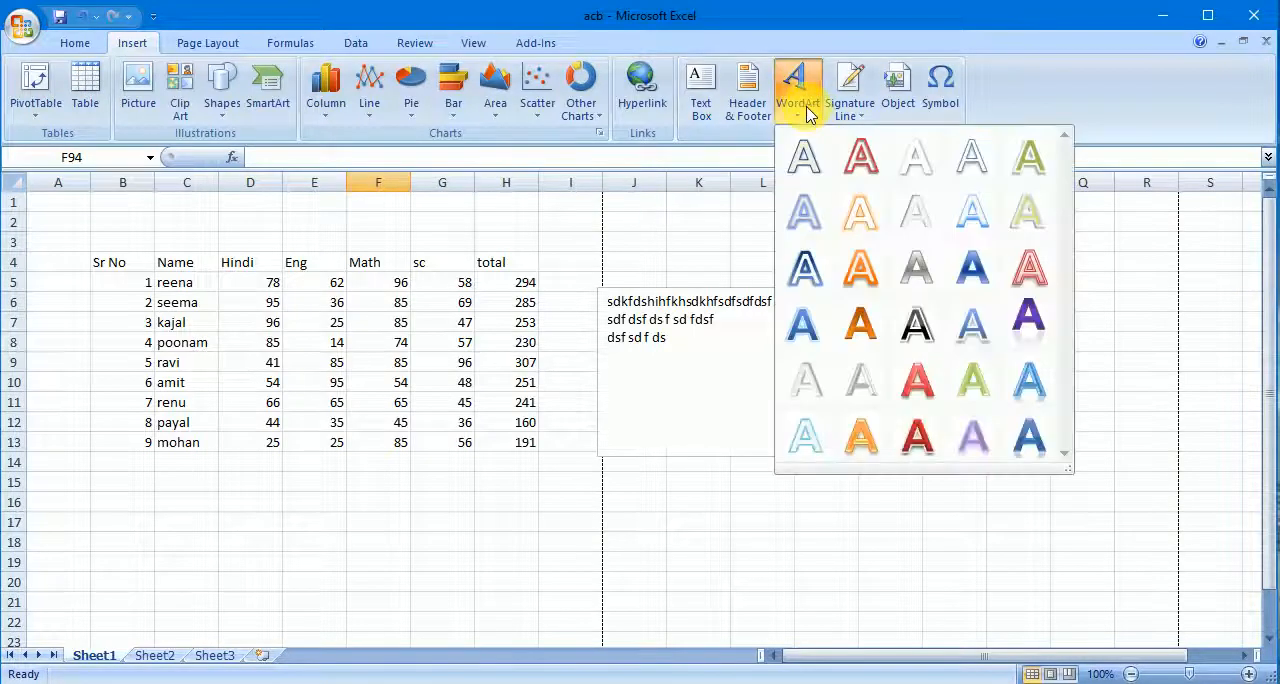
click(917, 384)
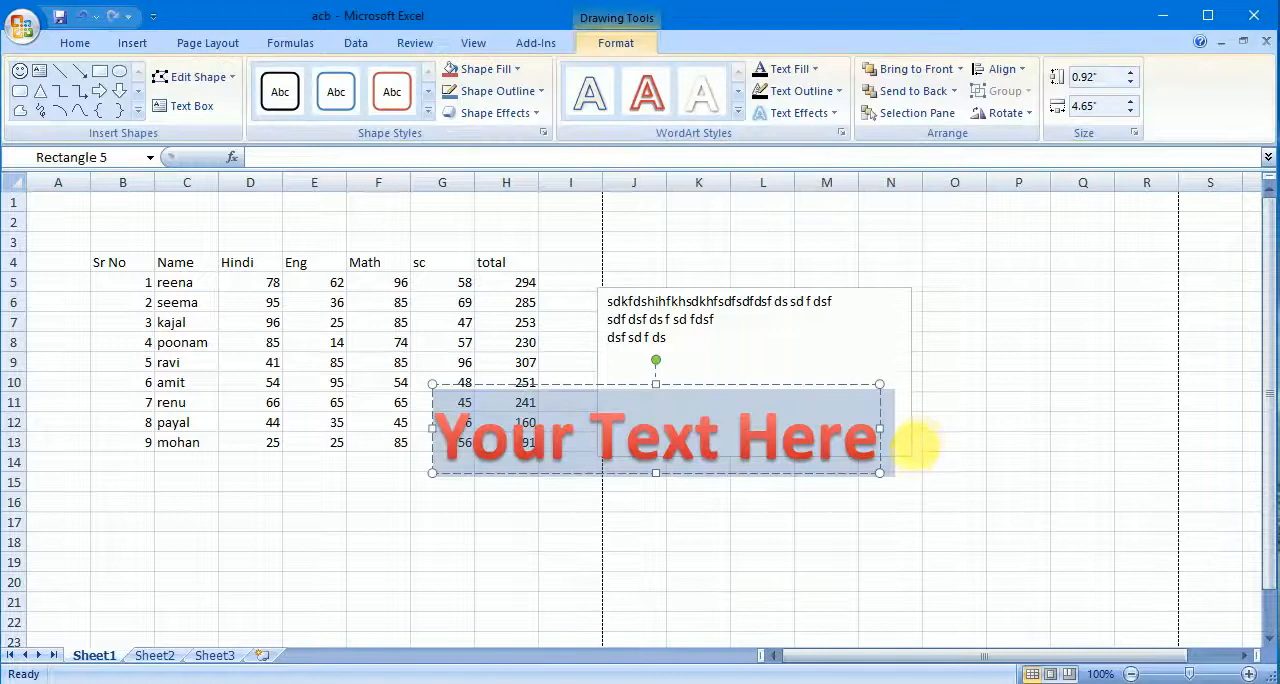
text(co)
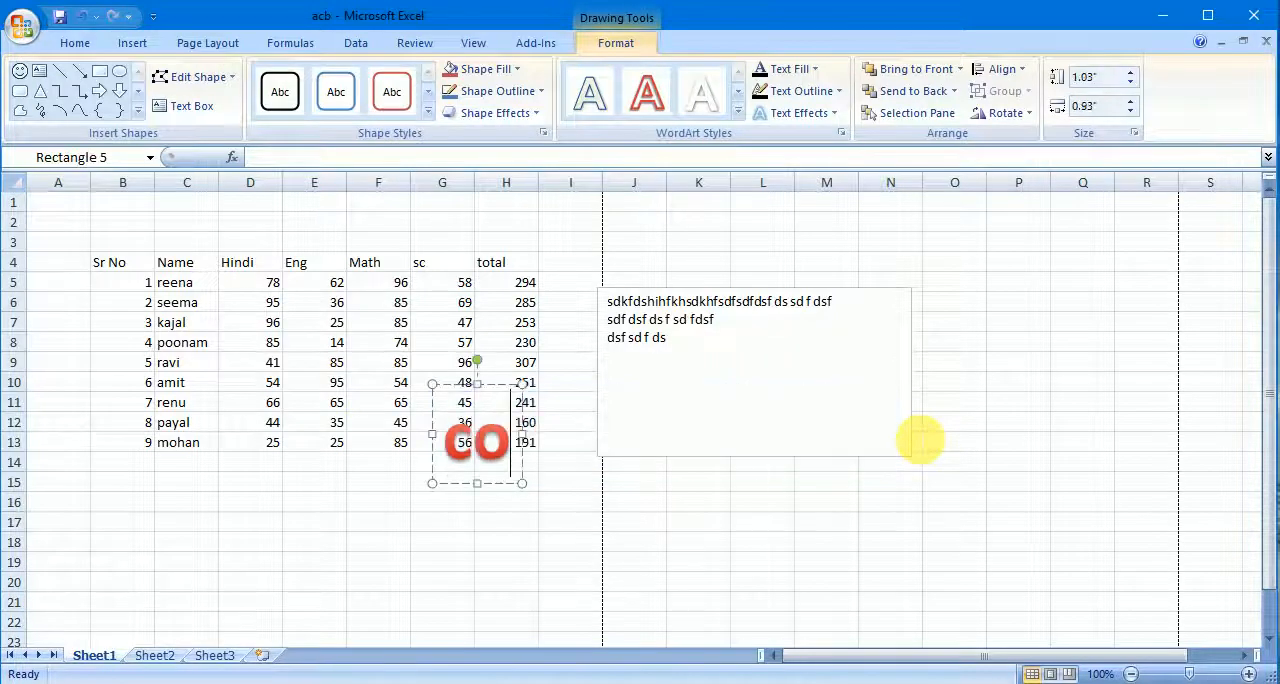
text(mputer)
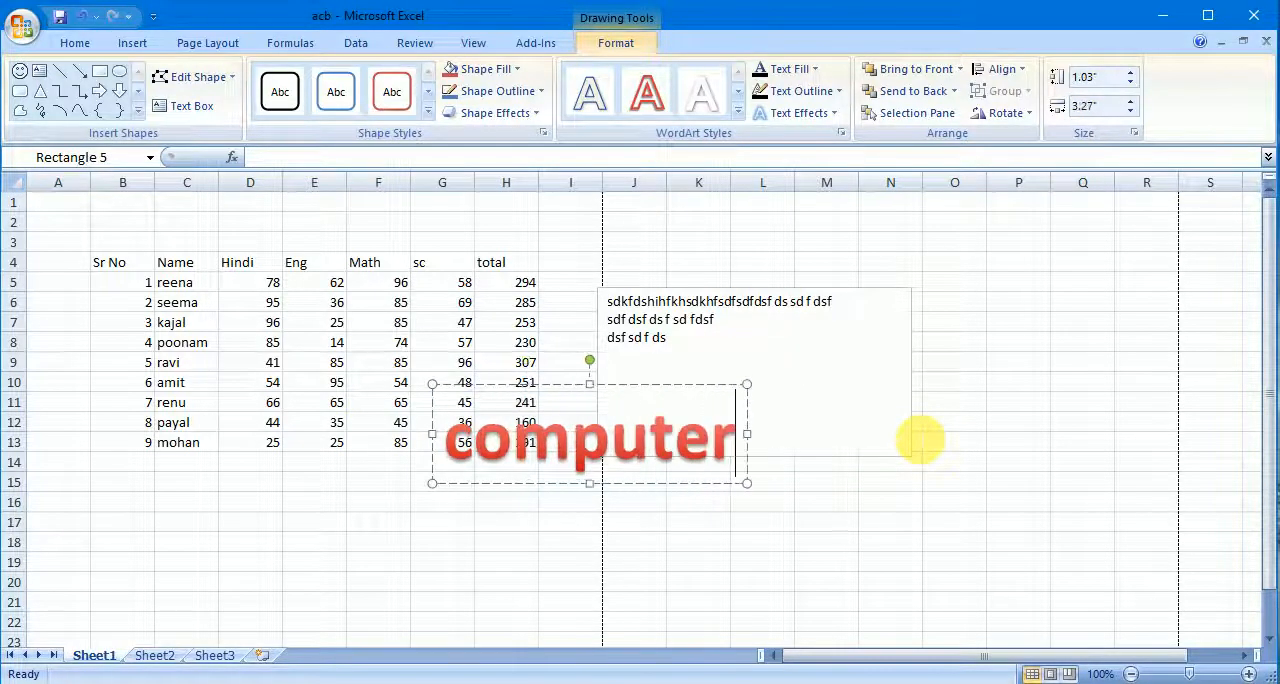
click(1075, 460)
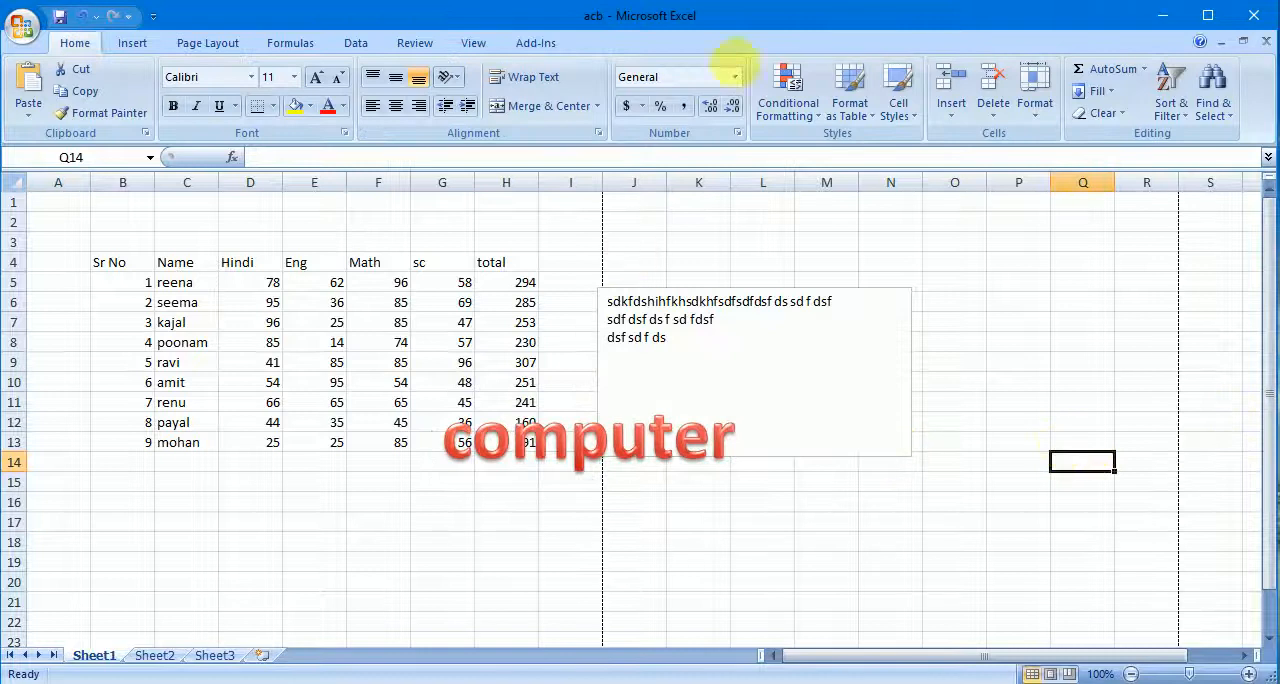
- Insert a signature line at cell P16 with the suggested signer's name and the title "teacher"
click(134, 43)
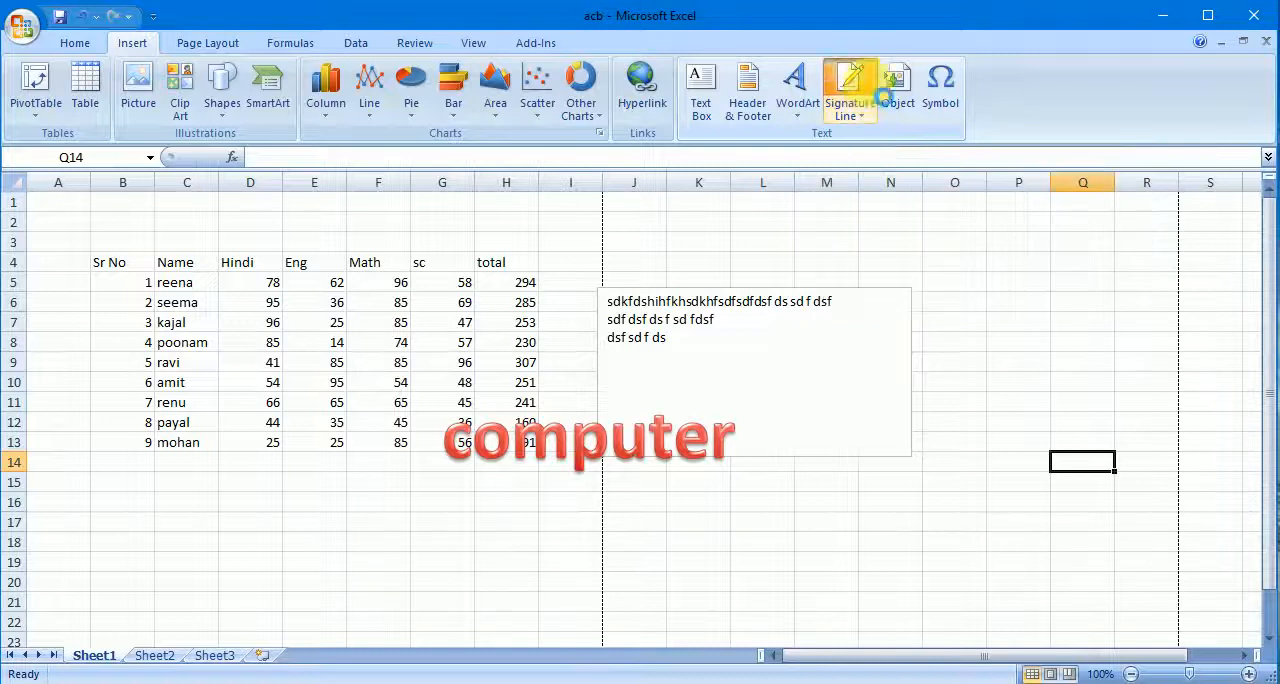
click(883, 96)
click(527, 456)
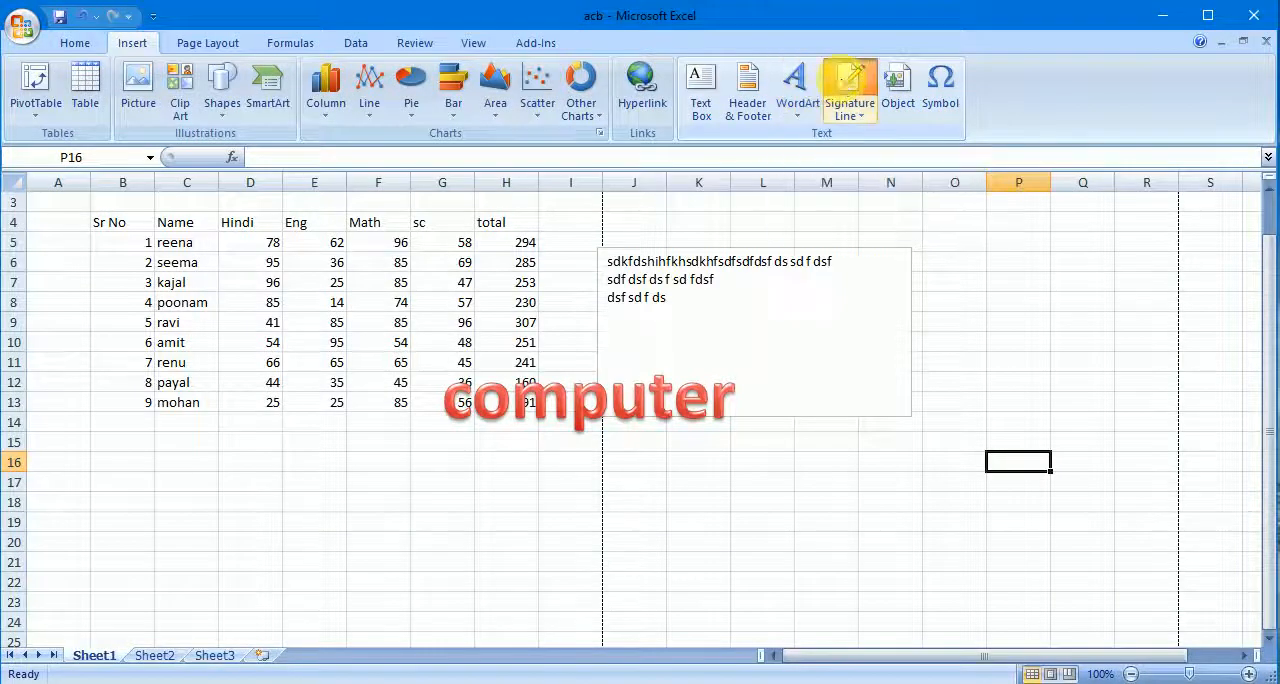
click(849, 88)
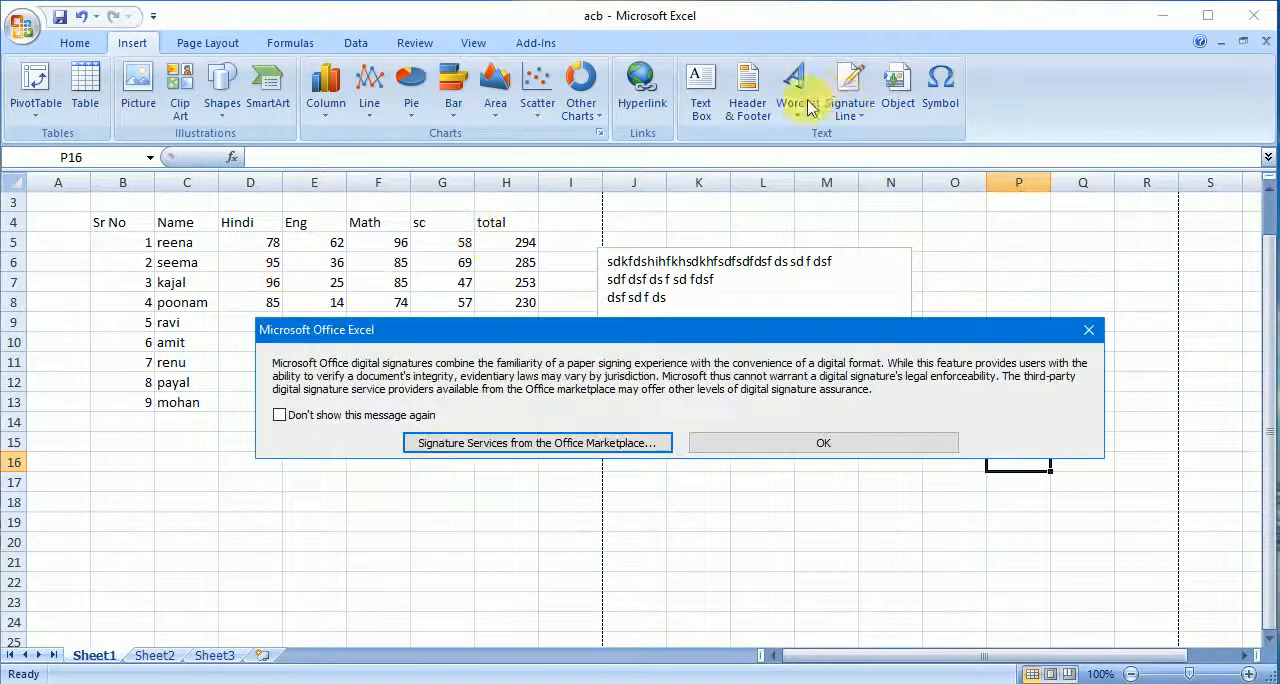
click(841, 443)
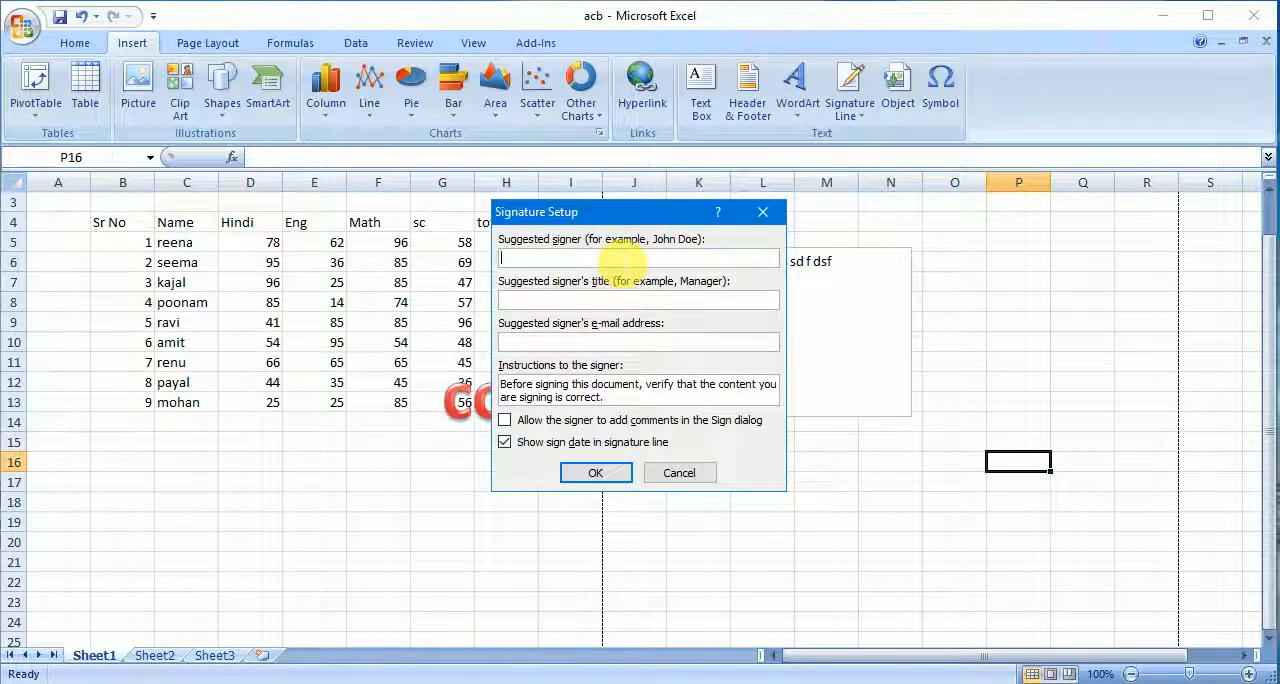
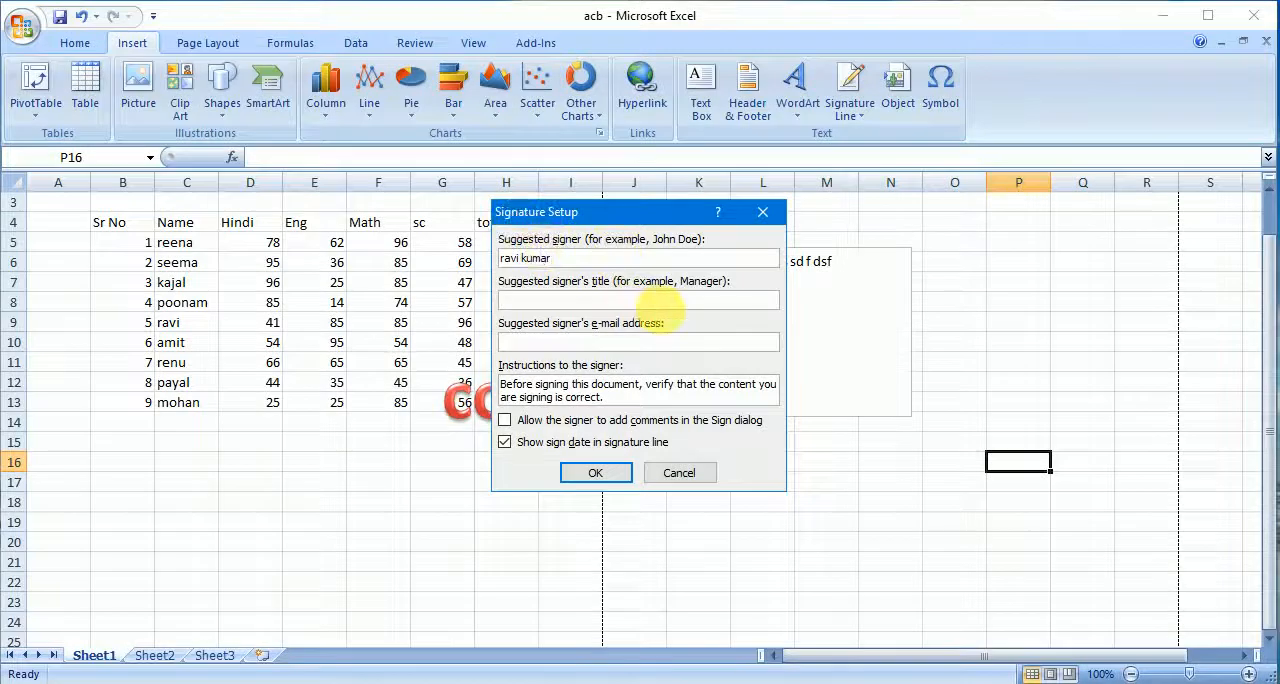
text(teac)
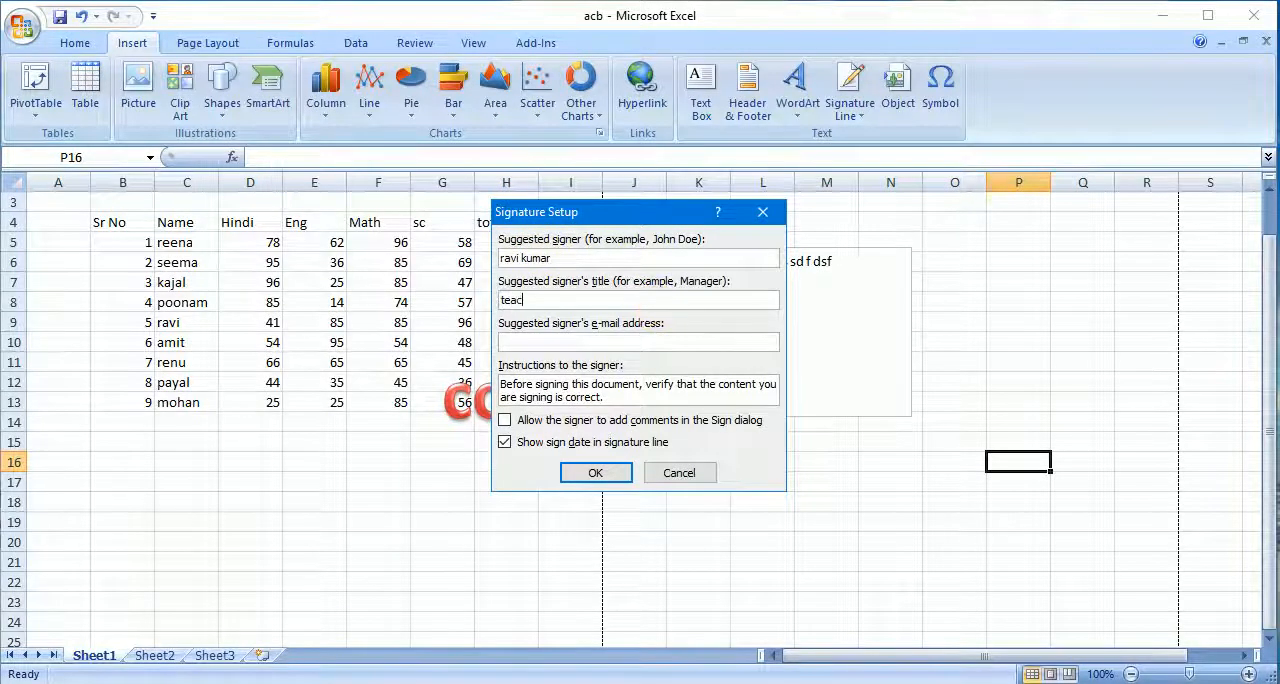
text(he)
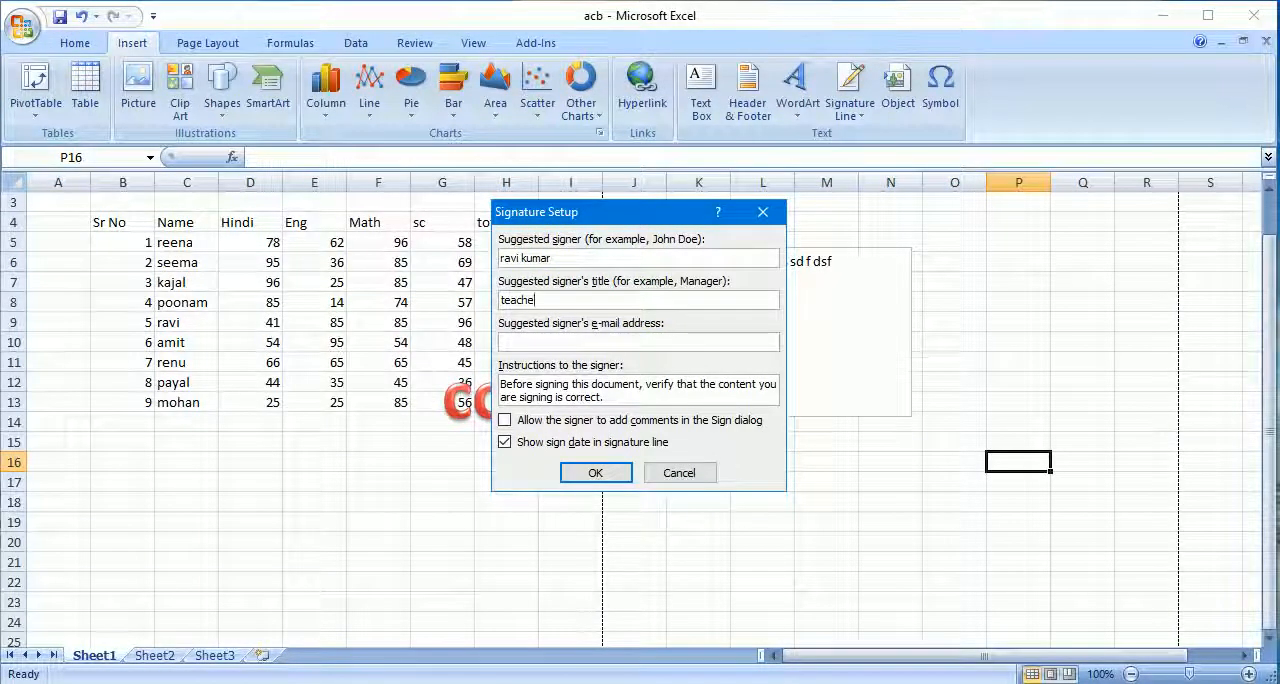
text(r)
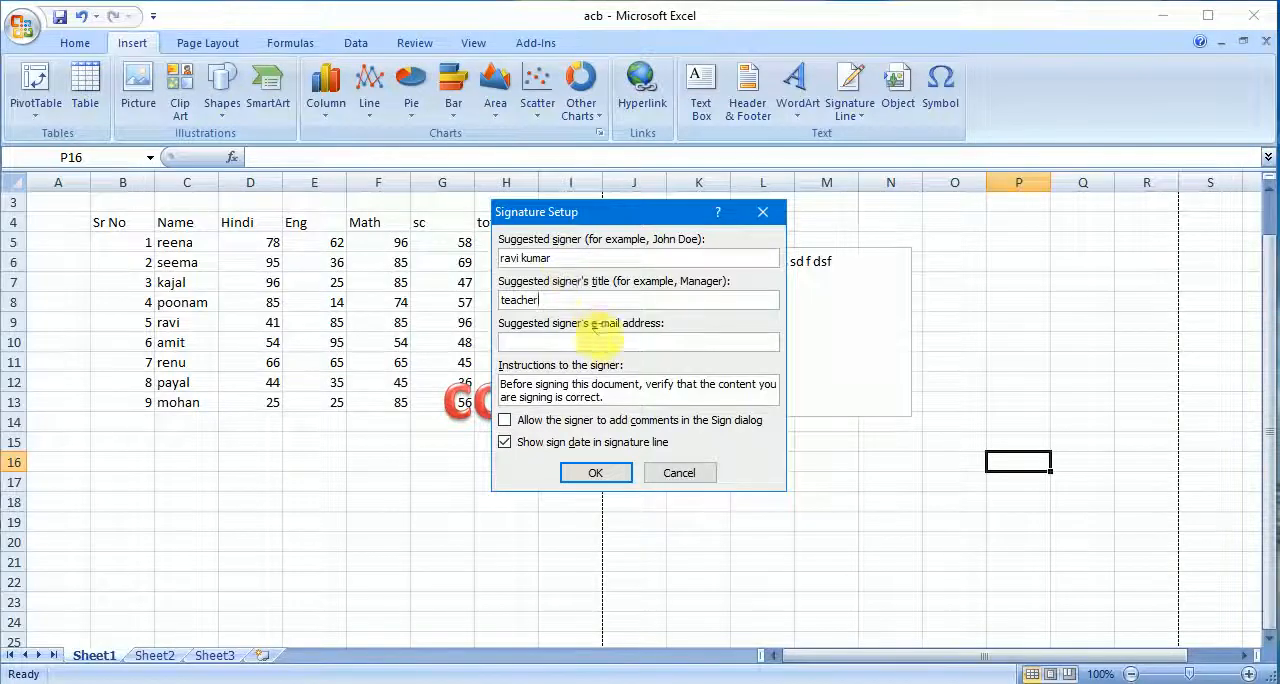
click(596, 478)
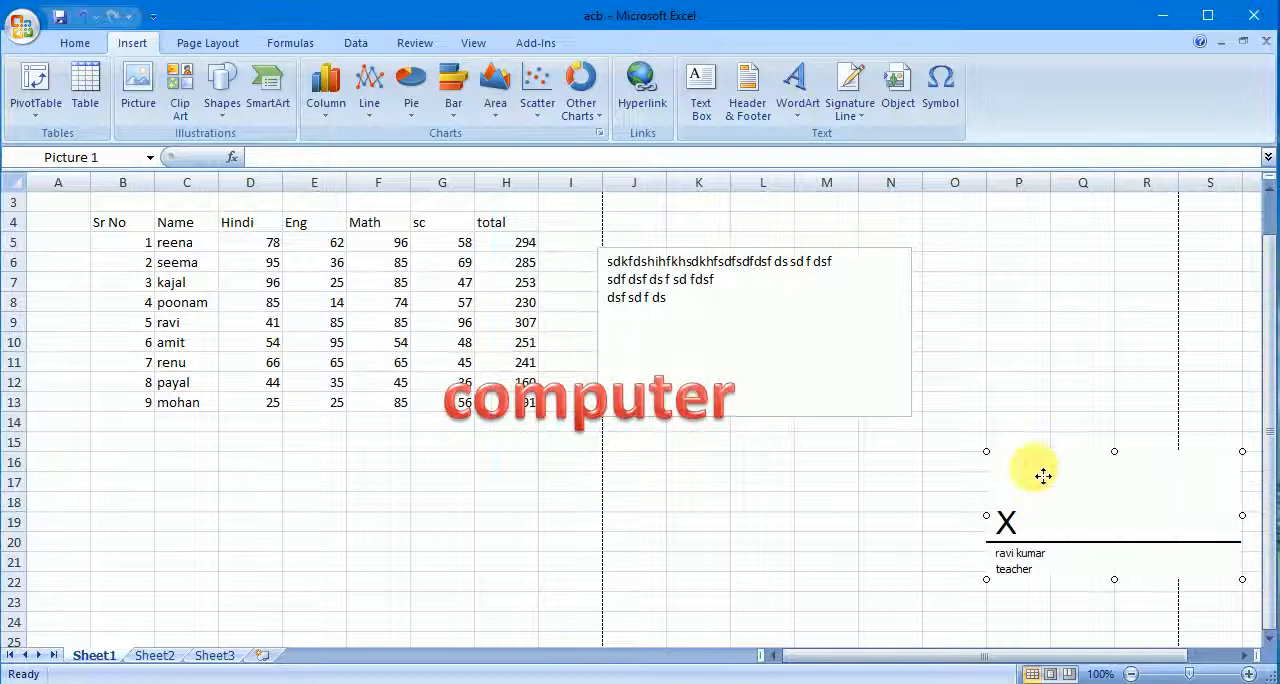
- Move the signature line below the marks table, spanning about columns D to H
mouse_move(1043, 476)
mouse_down()
mouse_move(306, 477)
mouse_move(249, 491)
mouse_up()
click(530, 530)
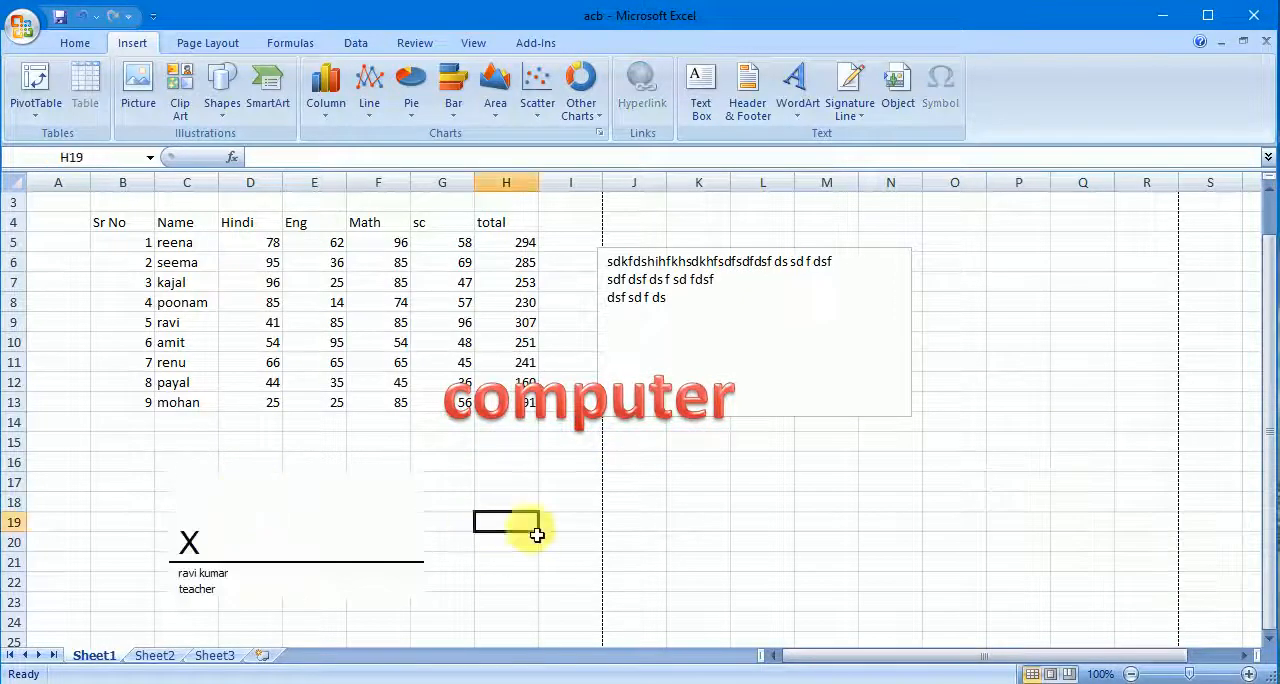
drag(316, 519, 390, 525)
click(826, 358)
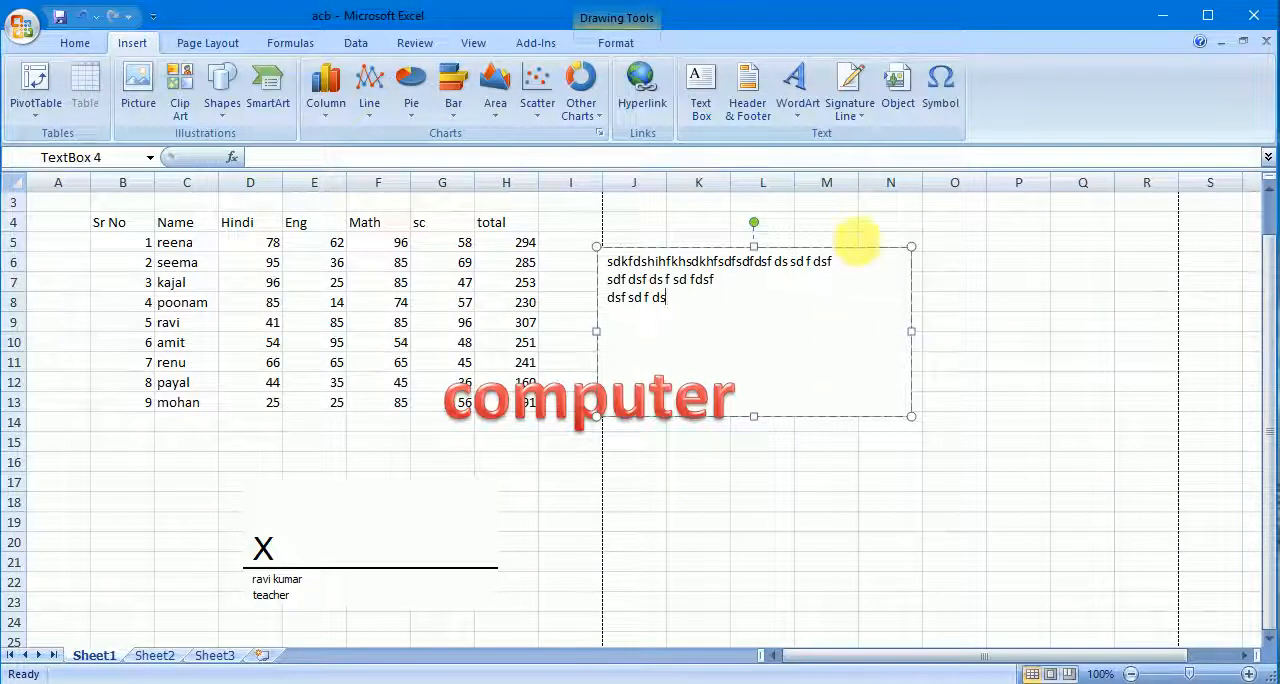
- Look through the object types available for embedding a new object at cell P9
click(1030, 325)
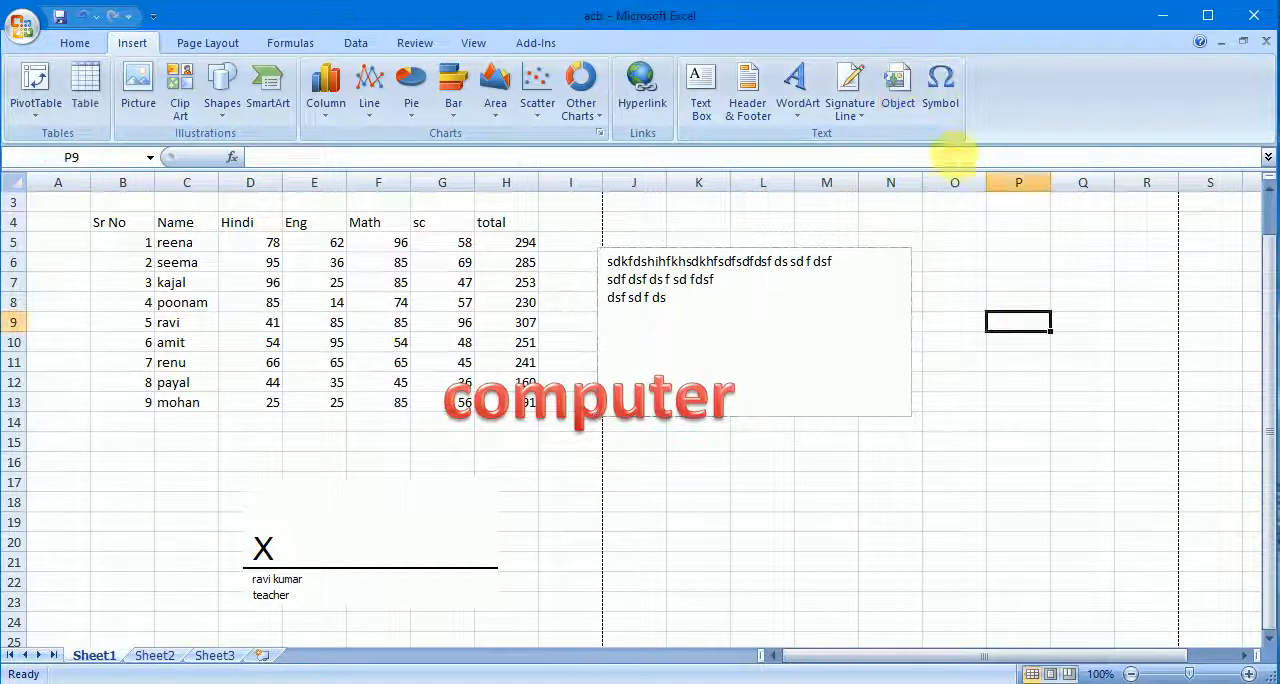
click(909, 99)
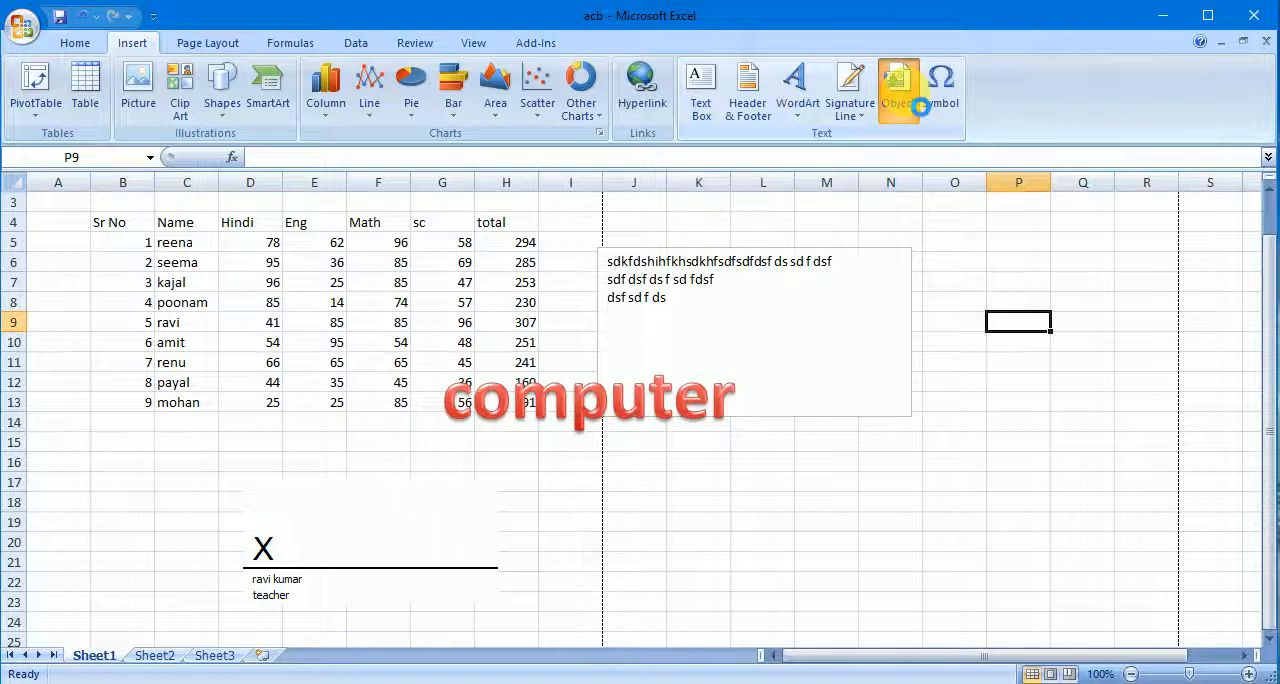
click(578, 209)
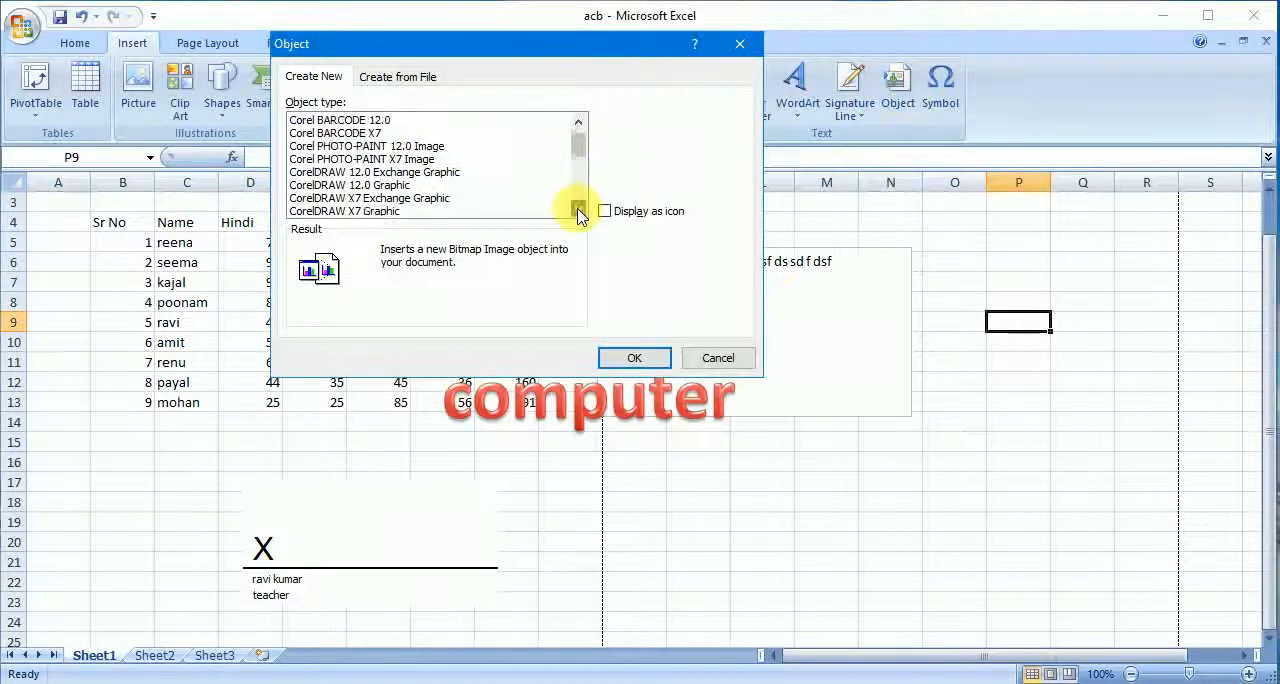
drag(578, 209, 578, 209)
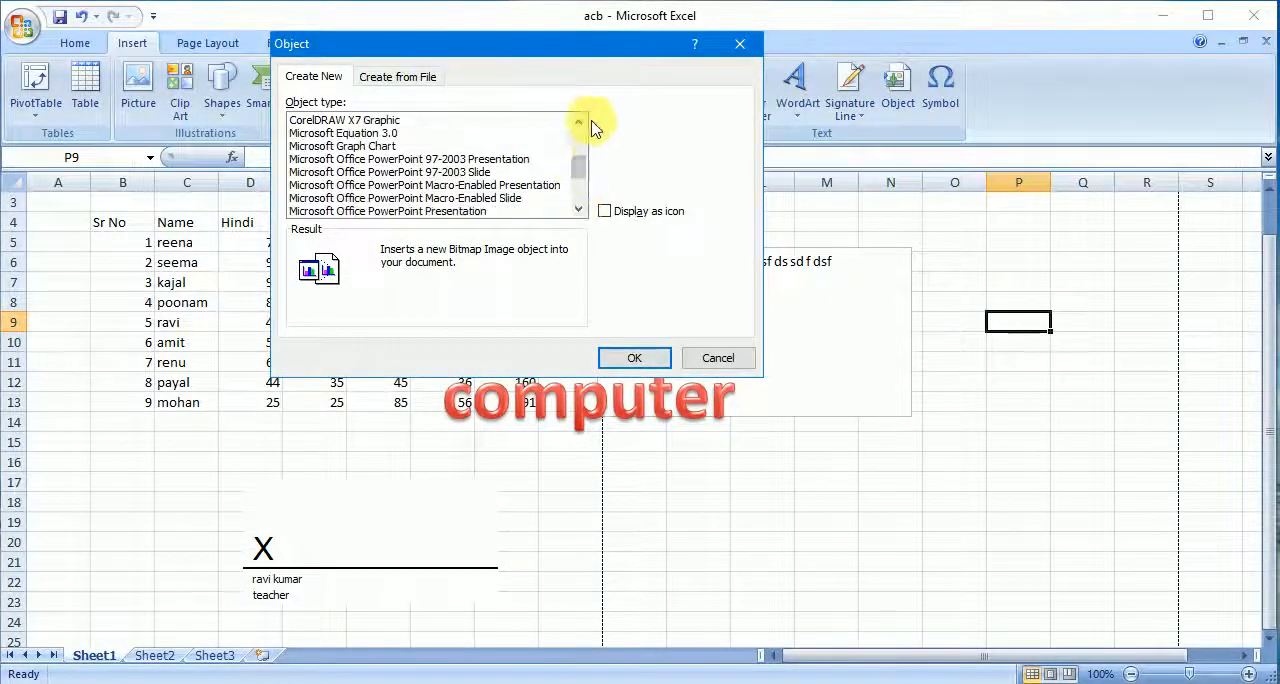
drag(578, 122, 578, 131)
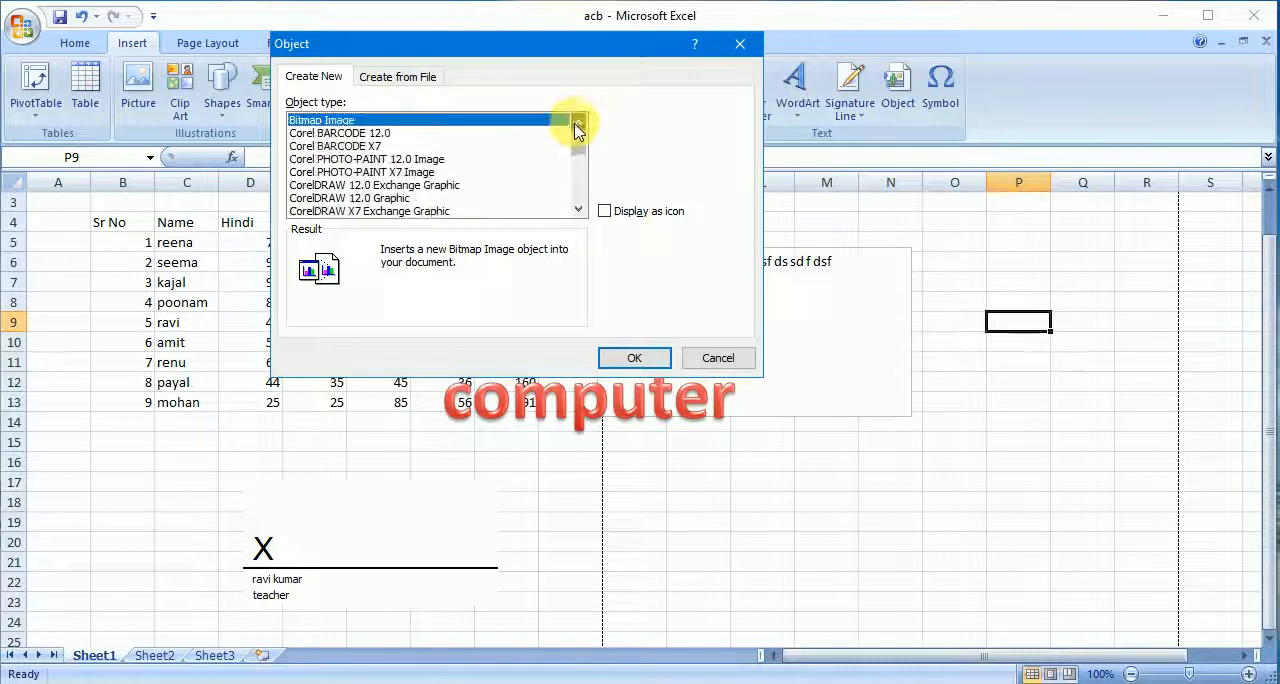
click(342, 147)
click(341, 173)
click(336, 198)
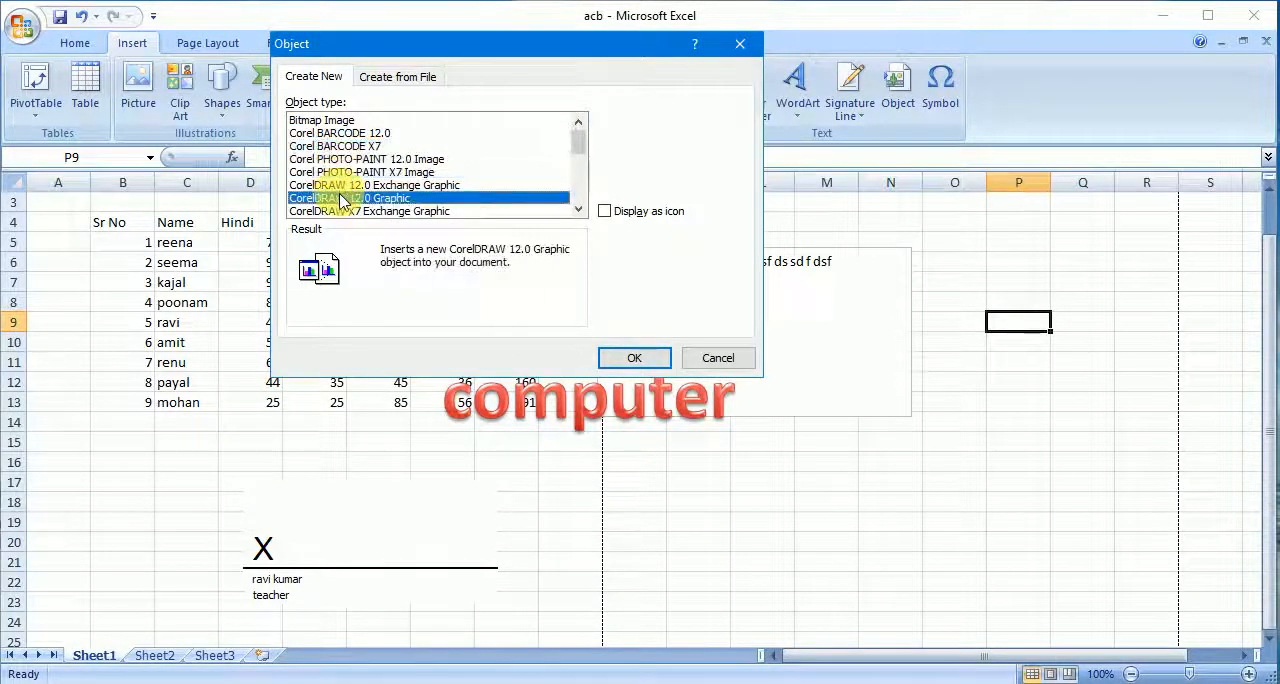
click(334, 210)
mouse_move(584, 165)
mouse_down()
mouse_move(580, 177)
mouse_move(585, 148)
mouse_up()
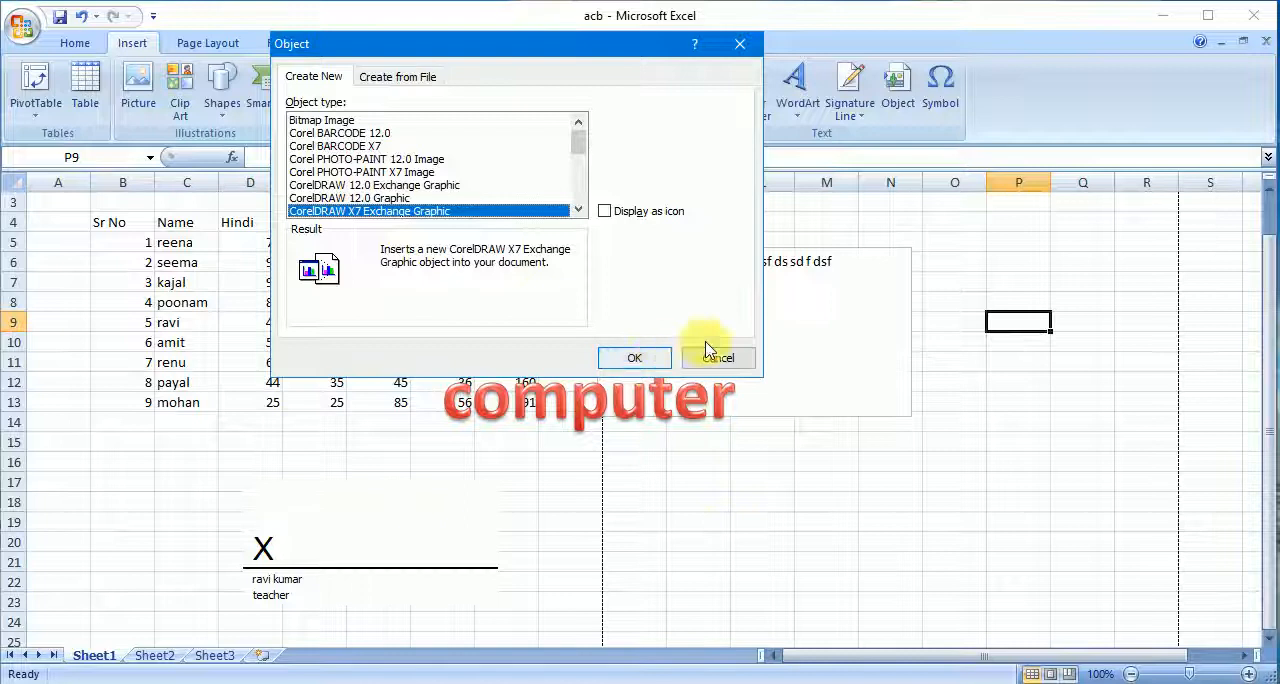
- Insert a new Bitmap Image object at cell P9 and enlarge its canvas to about 422 × 298 px in Paint
click(326, 121)
click(616, 357)
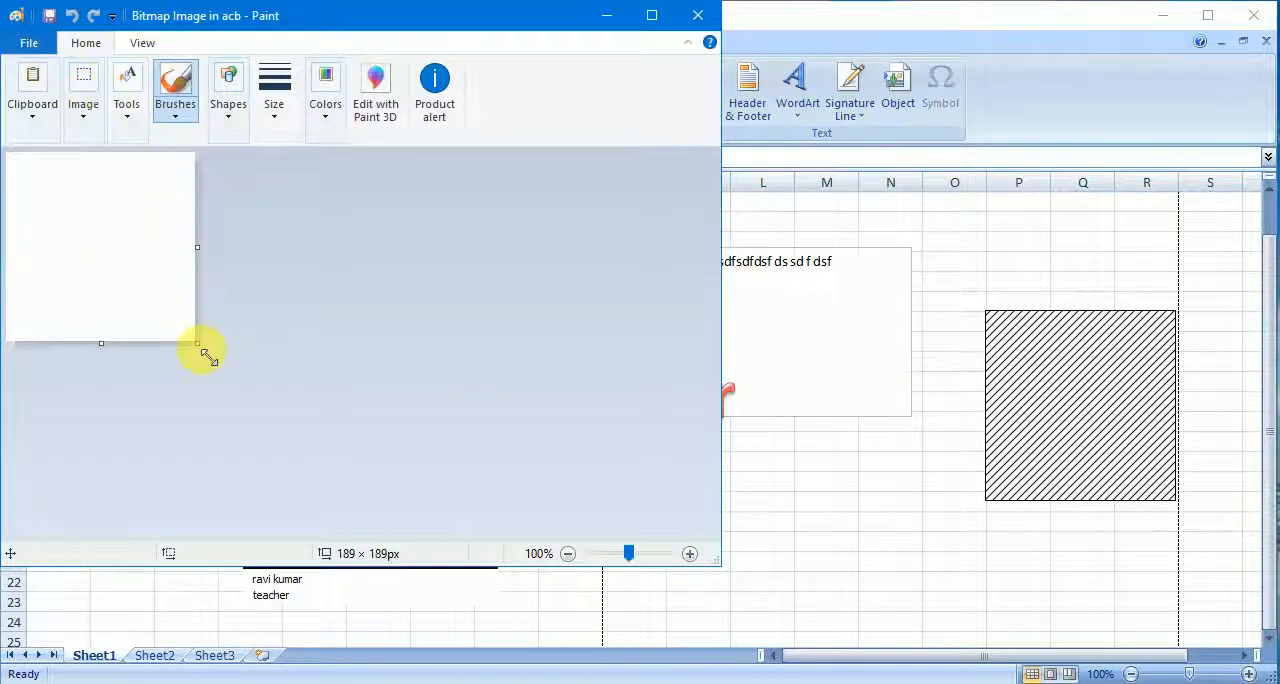
drag(323, 398, 428, 451)
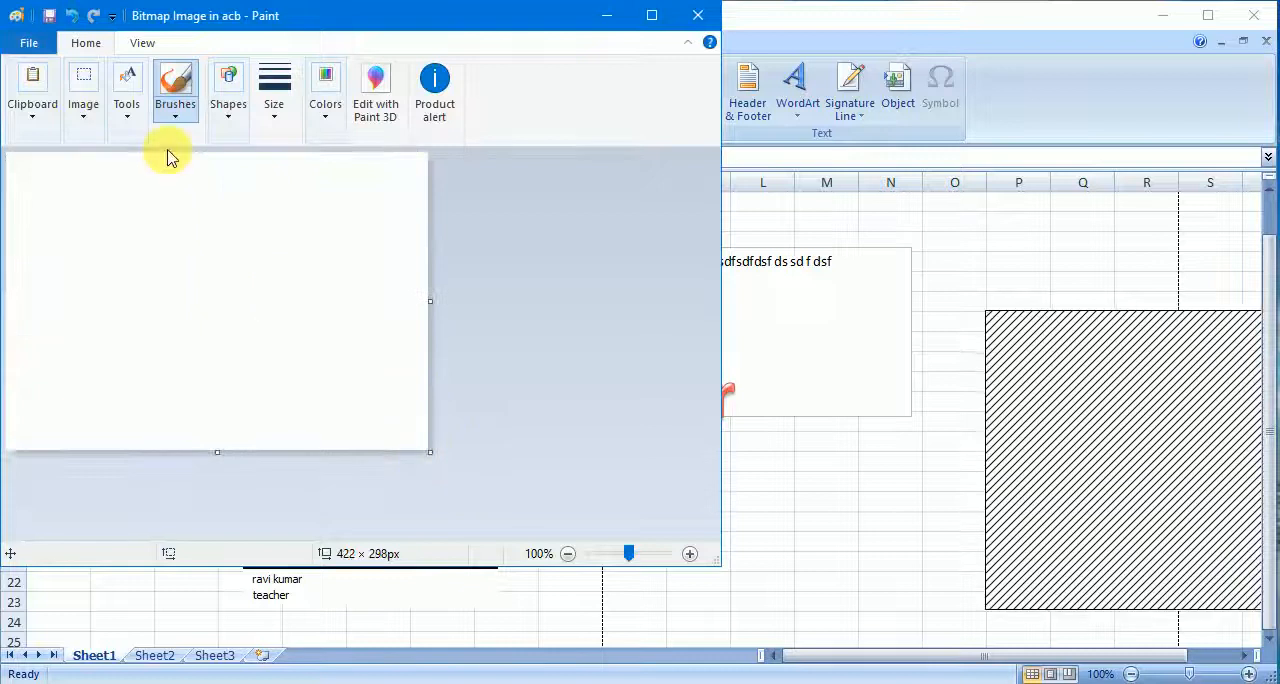
click(257, 168)
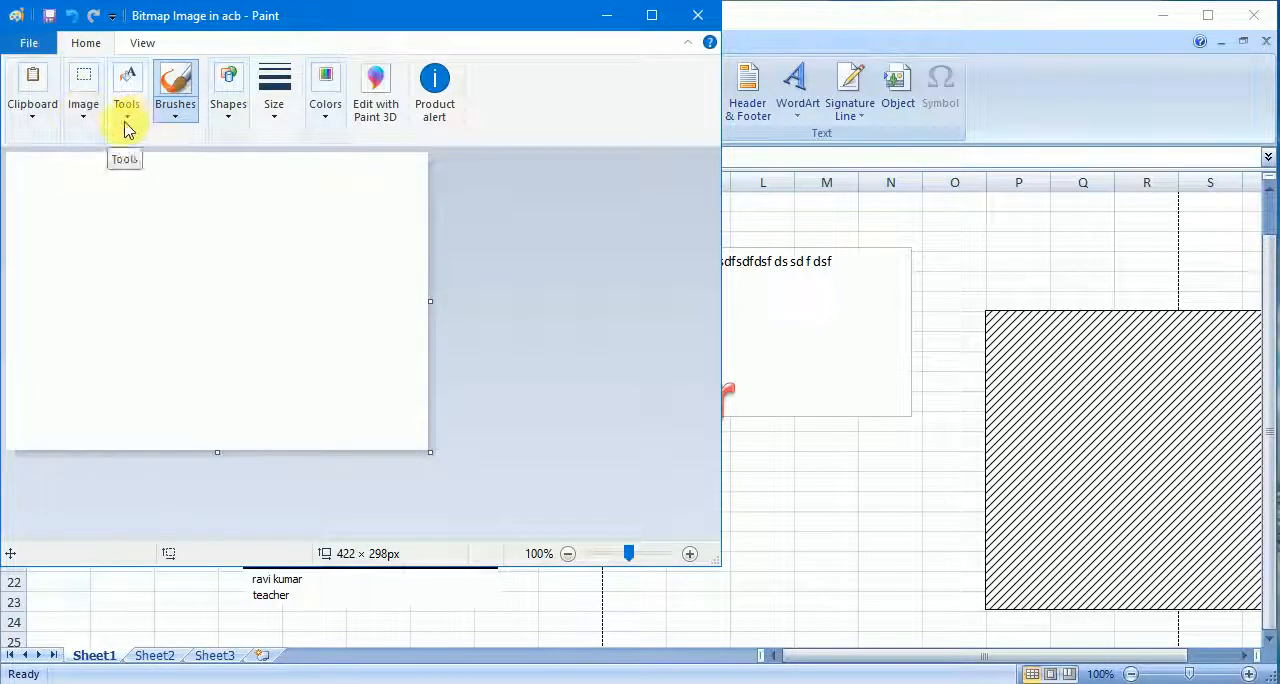
click(43, 118)
click(91, 122)
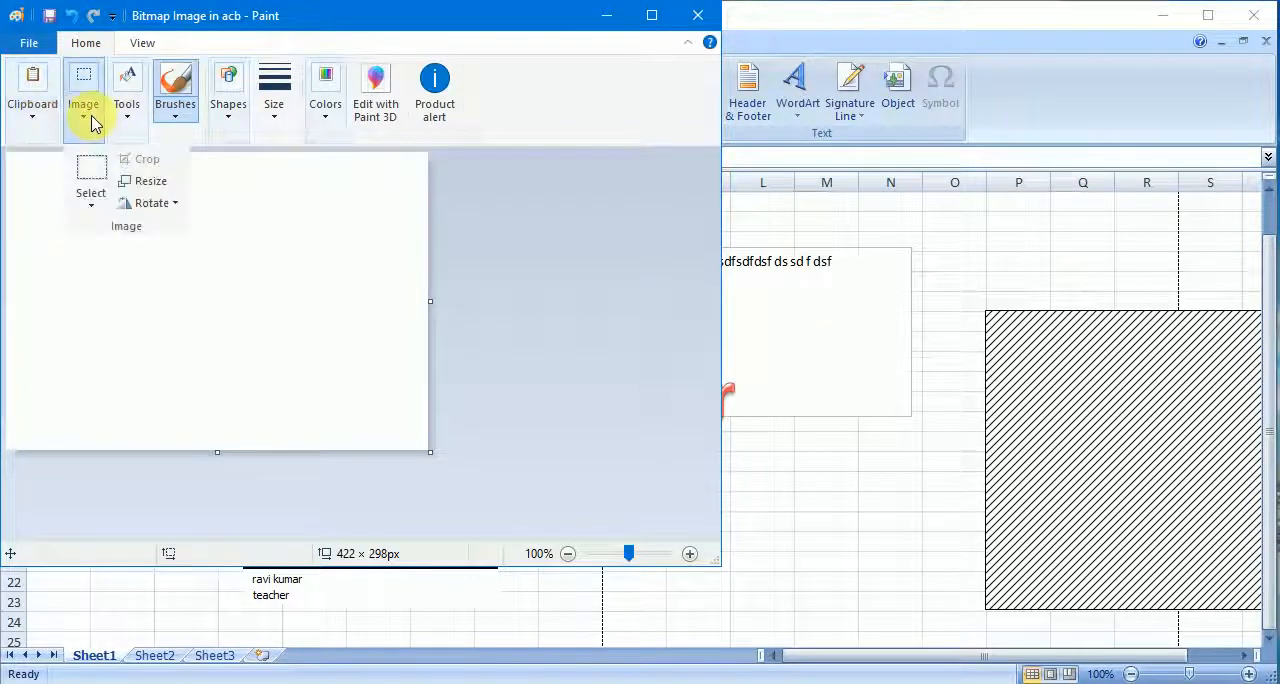
click(126, 112)
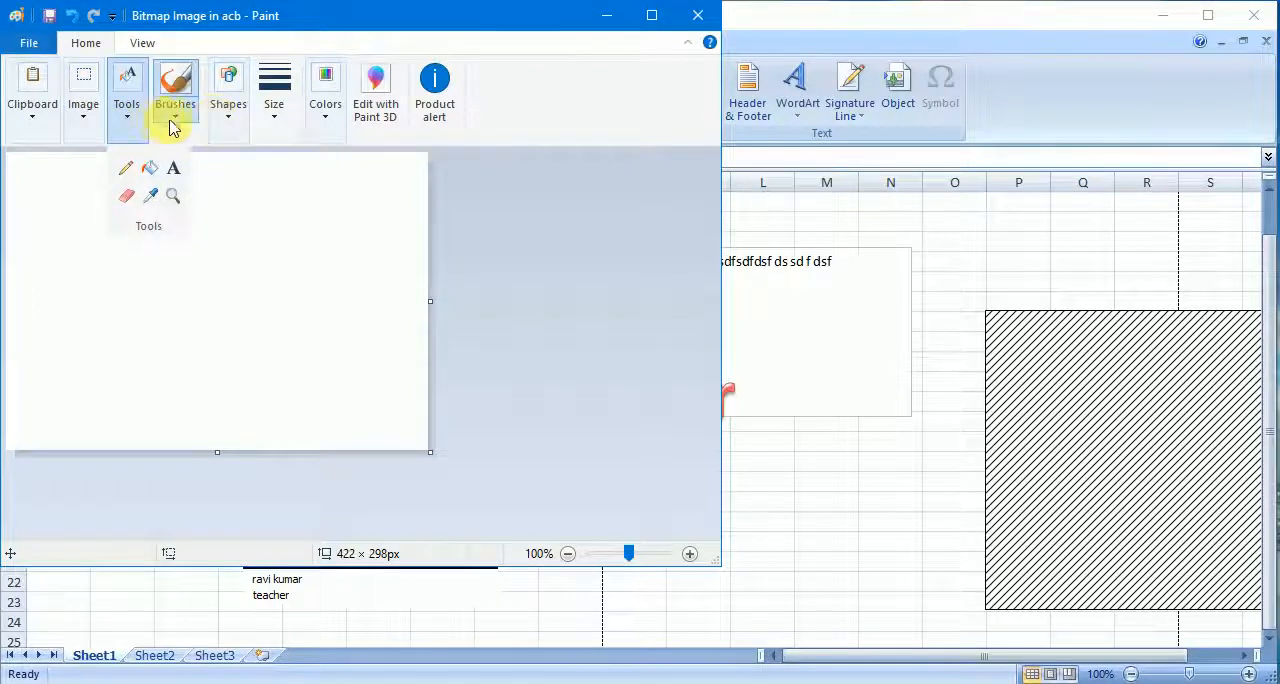
- Draw a straight black diagonal line with a brush in the upper-left part of the bitmap canvas
click(175, 90)
click(171, 149)
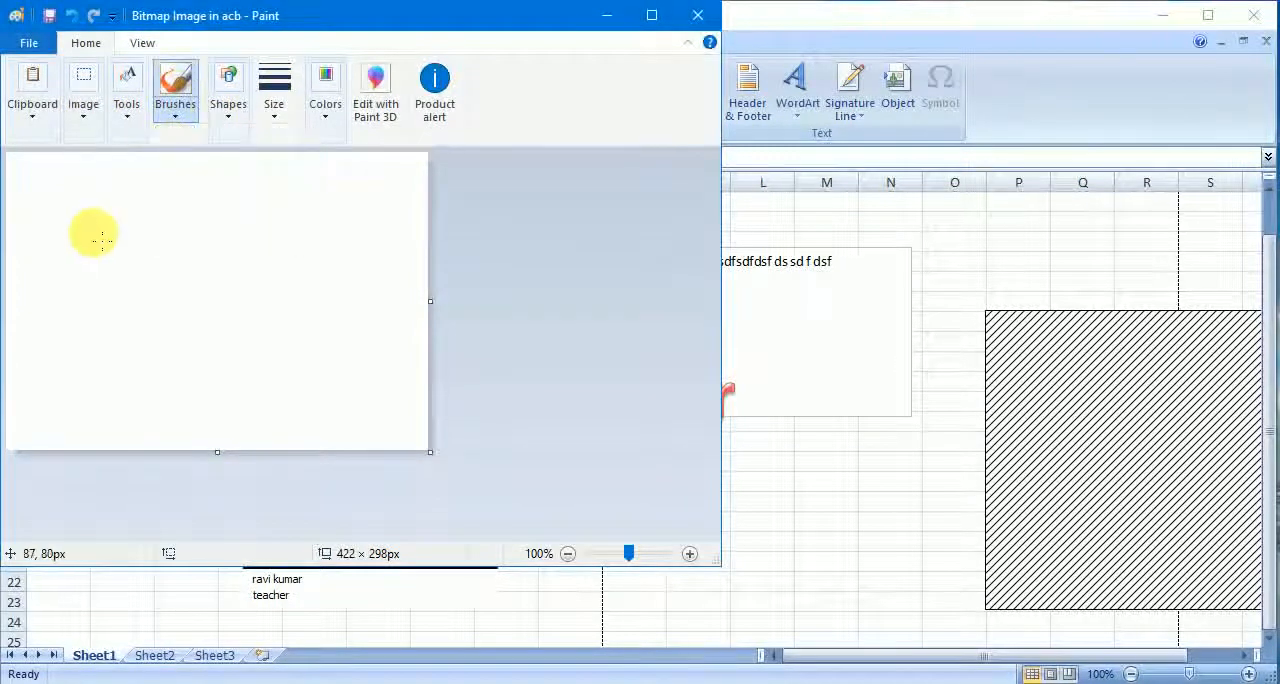
drag(93, 236, 194, 302)
- Scribble red freehand strokes around the black line with a speckled brush, and close Paint to return to the worksheet
click(324, 118)
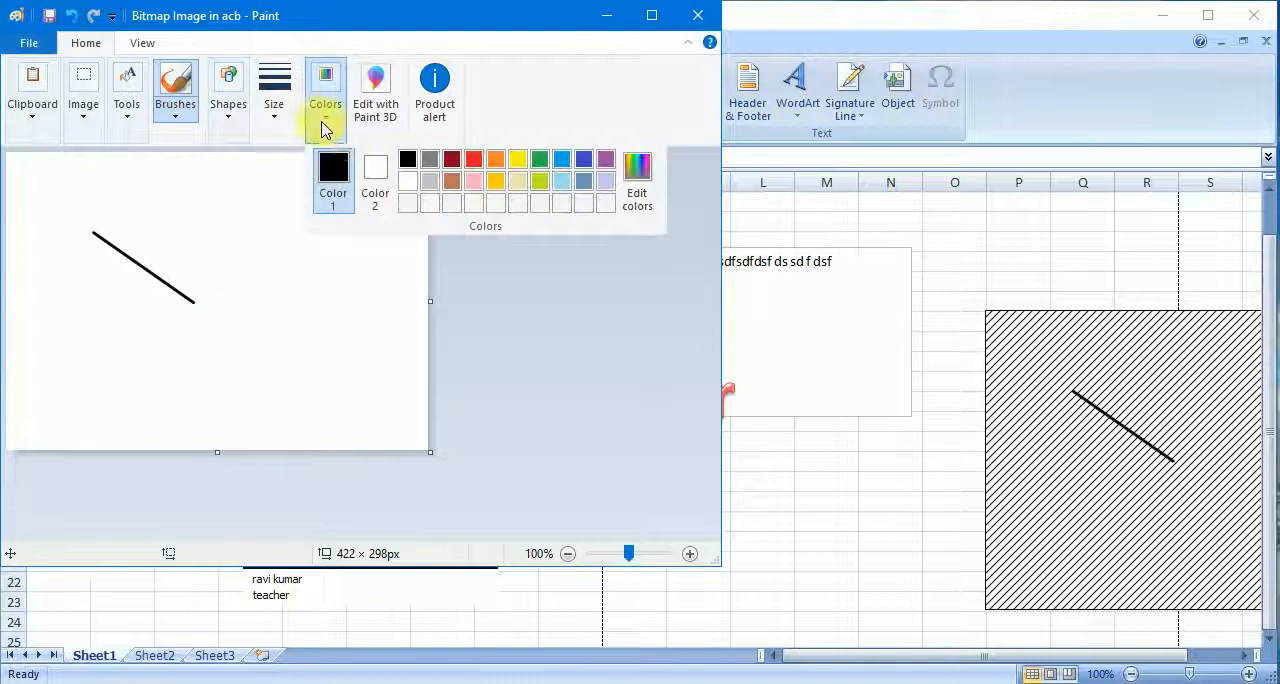
click(475, 161)
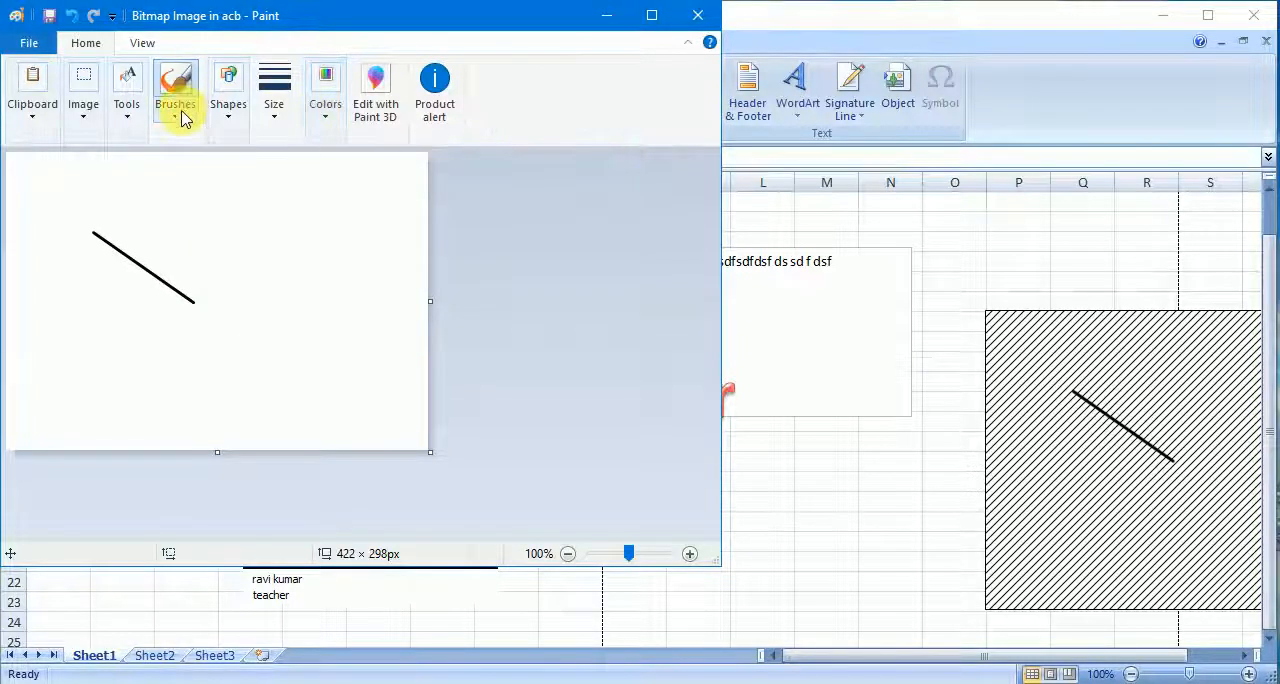
click(180, 116)
click(294, 150)
drag(243, 218, 238, 267)
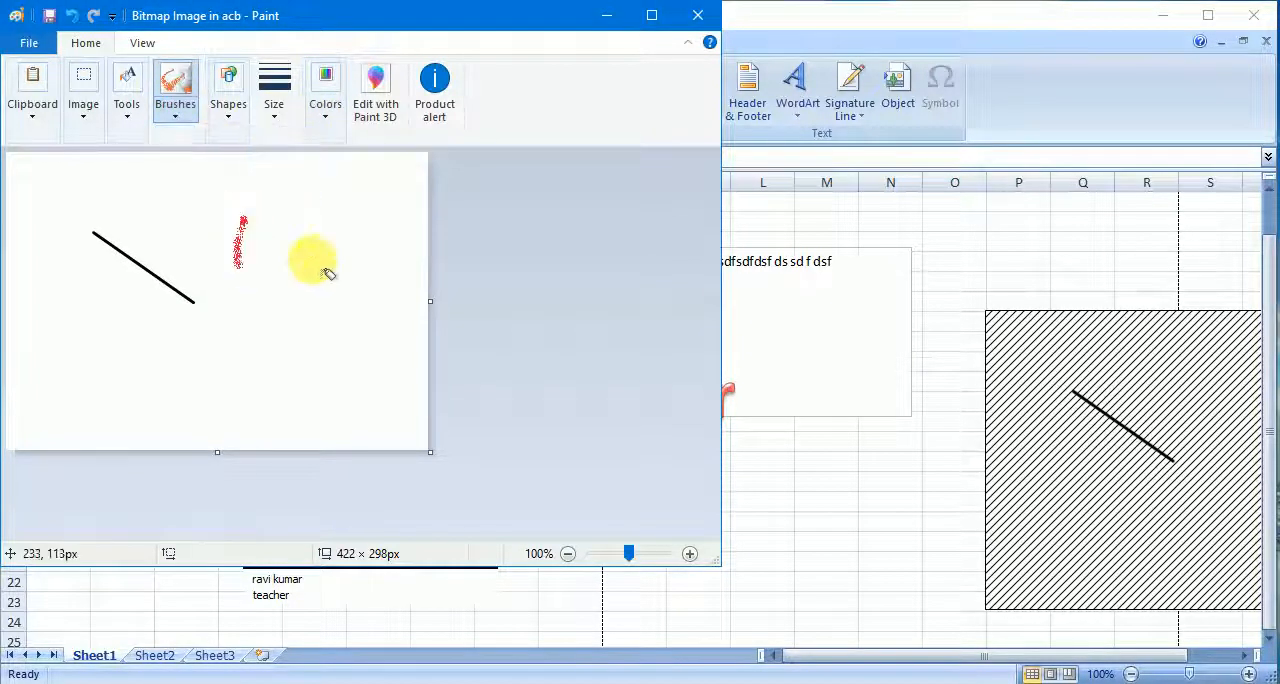
mouse_move(324, 268)
mouse_down()
mouse_move(200, 337)
mouse_move(74, 240)
mouse_move(276, 388)
mouse_move(240, 362)
mouse_move(368, 213)
mouse_up()
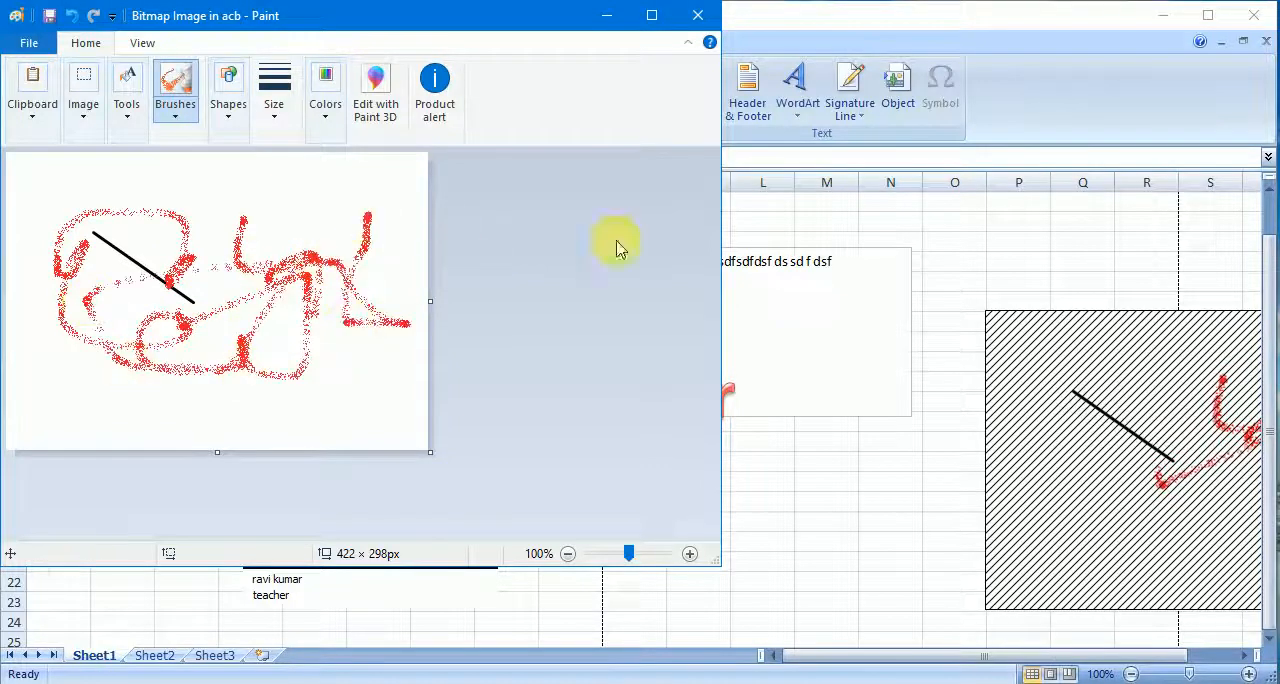
click(710, 14)
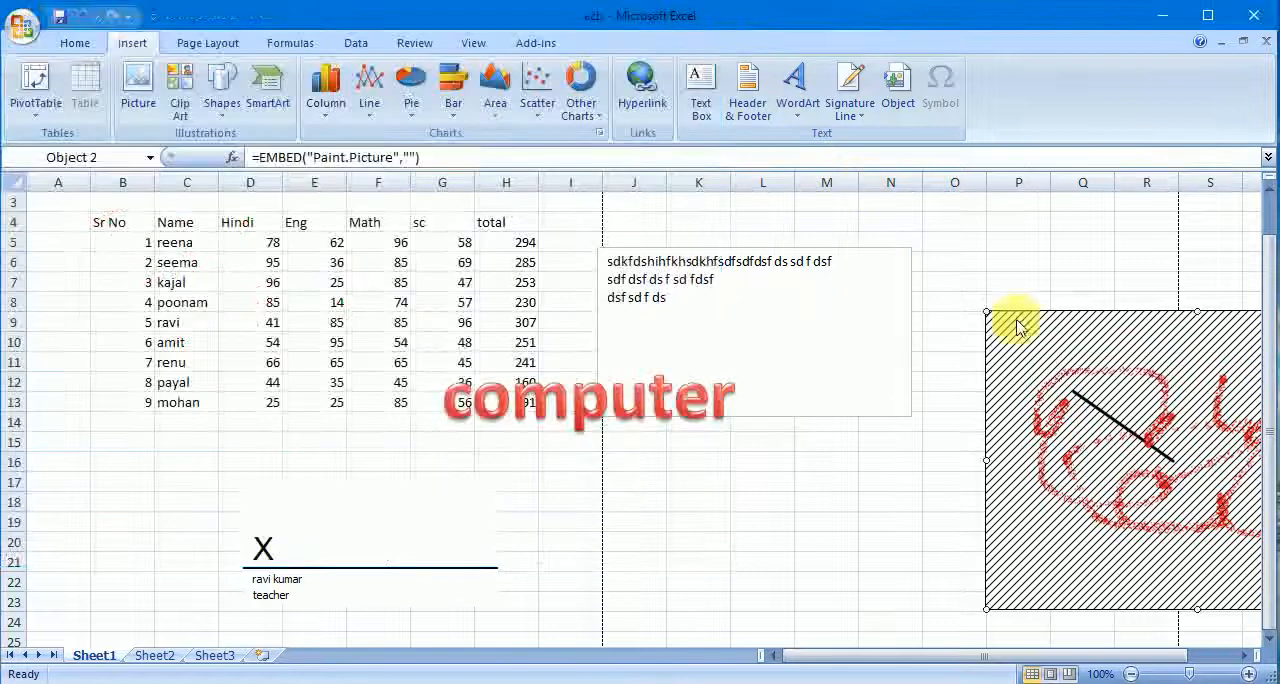
- Move the embedded bitmap picture so that it covers the text box, with its upper-left corner in column J
click(1243, 657)
click(1243, 657)
click(1243, 657)
click(1243, 657)
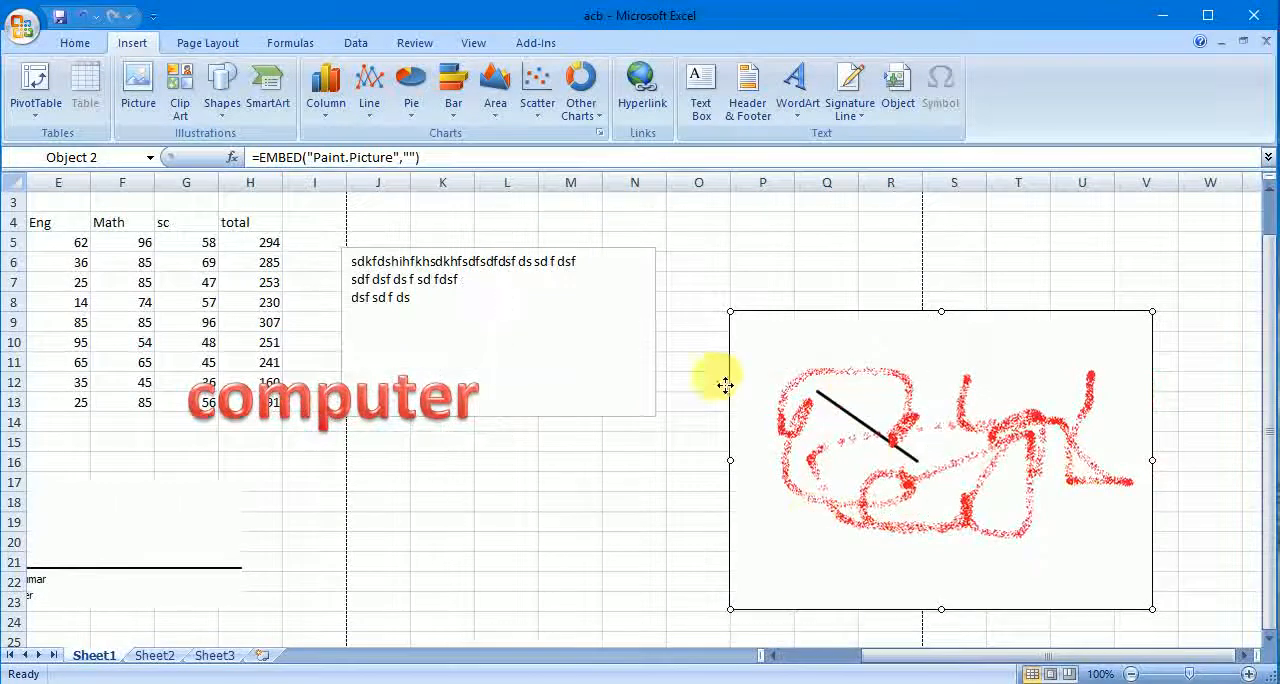
drag(725, 385, 361, 273)
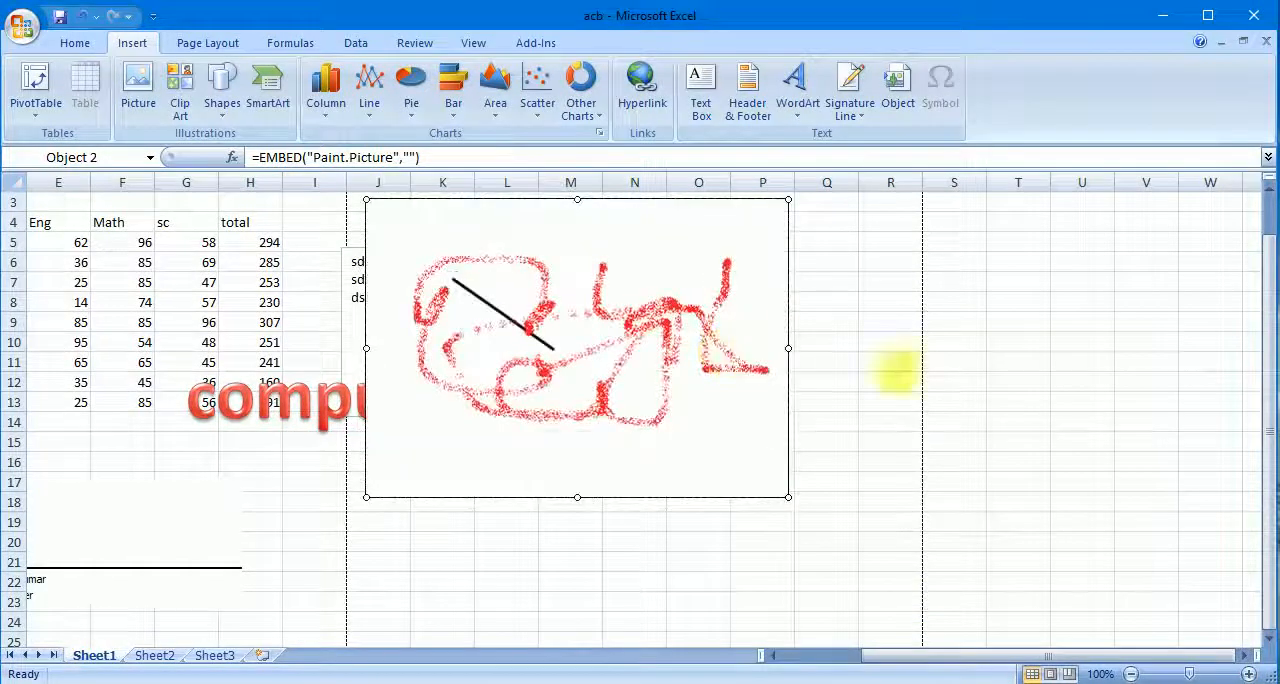
- Insert the ohm sign Ω followed by the copyright sign © into cell U7 and commit the entry
click(1085, 290)
click(949, 99)
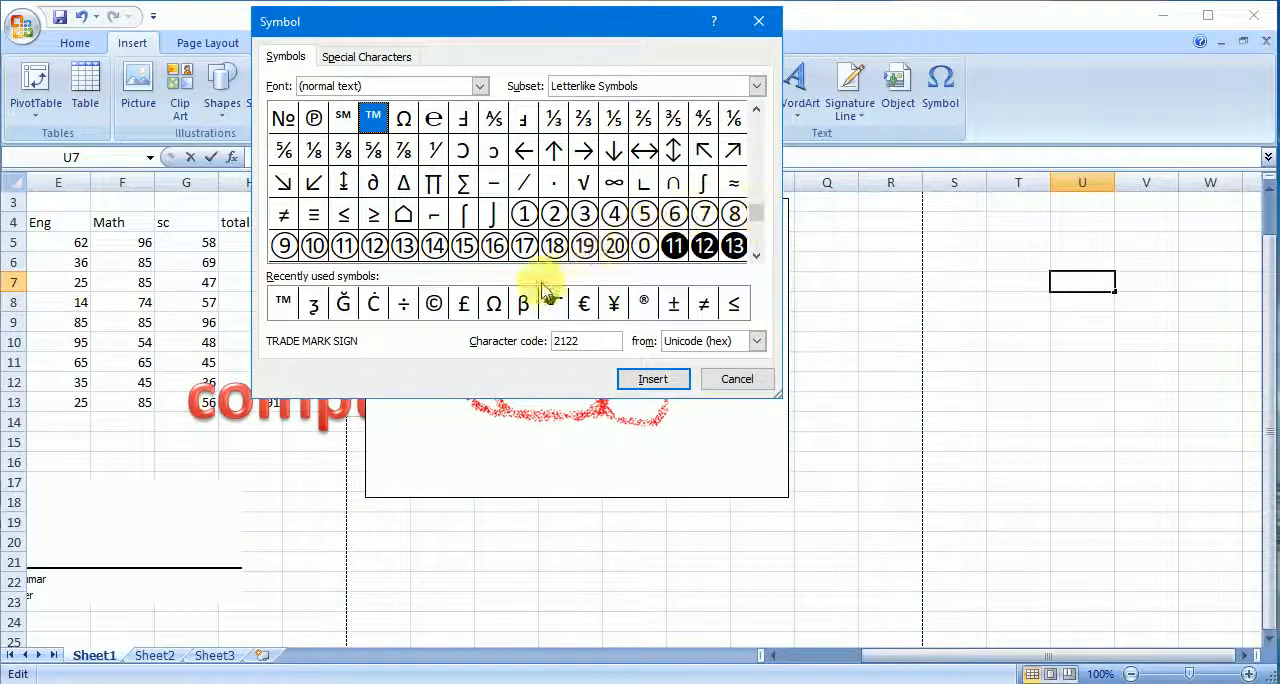
click(495, 303)
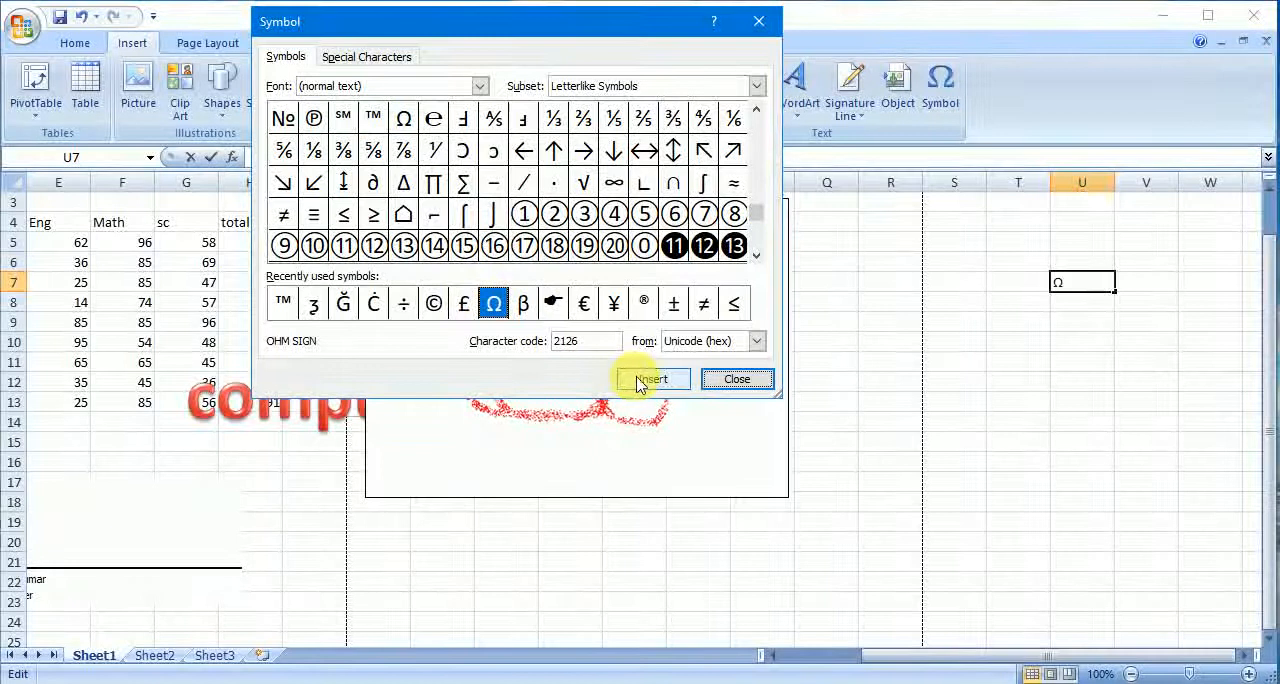
click(433, 303)
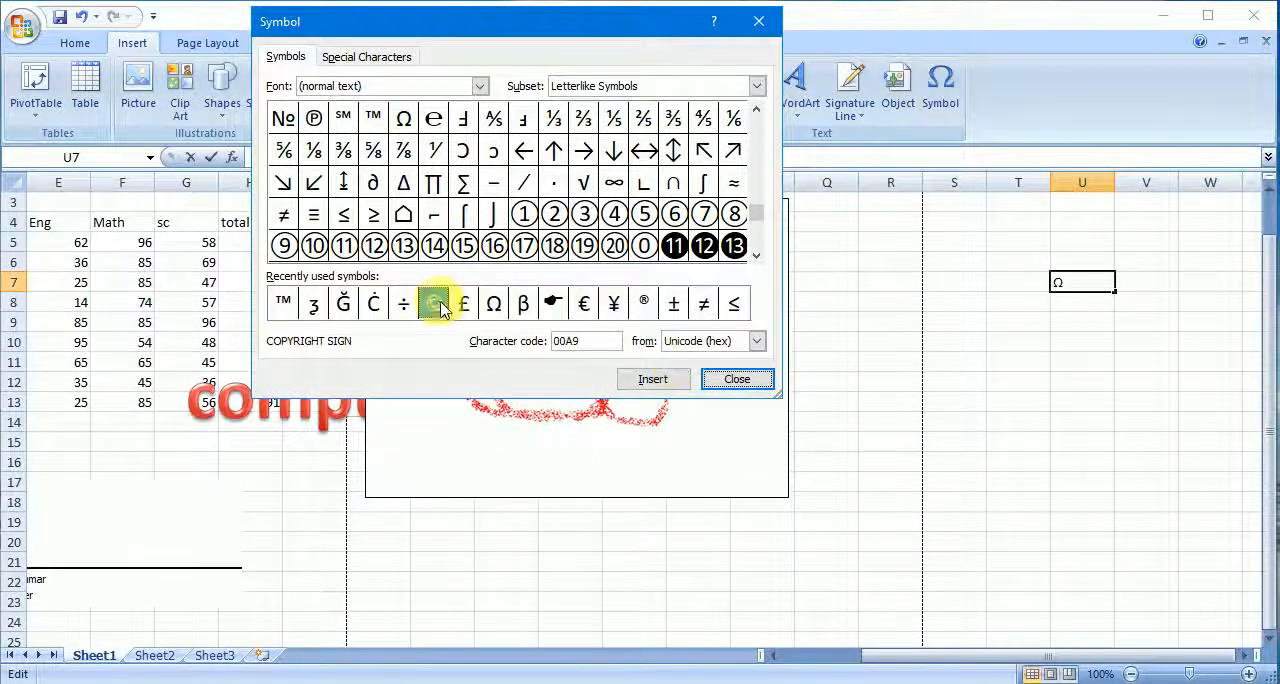
click(650, 380)
click(740, 382)
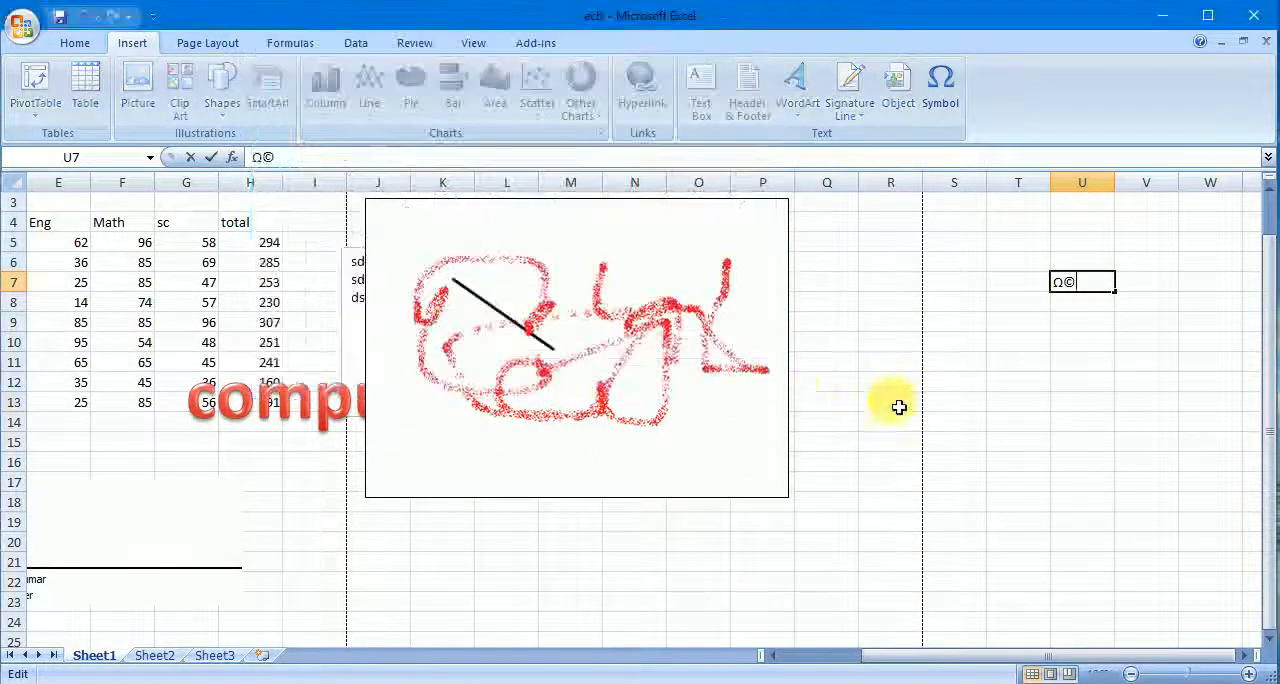
click(900, 401)
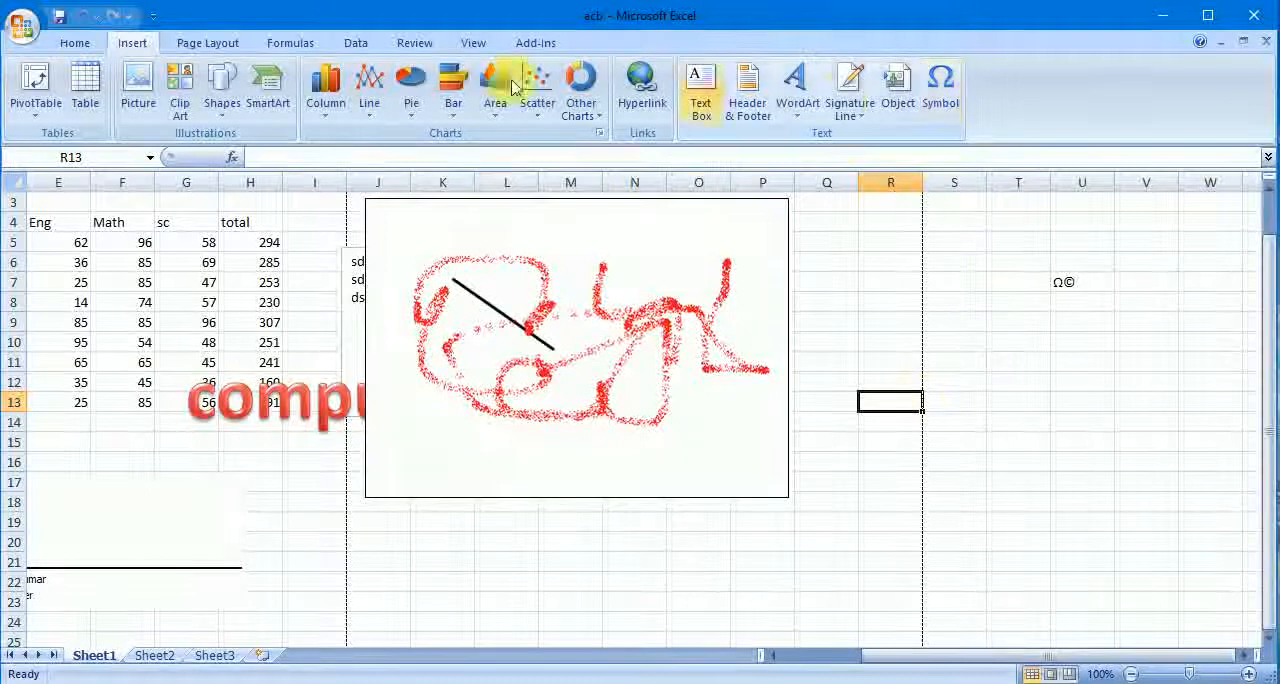